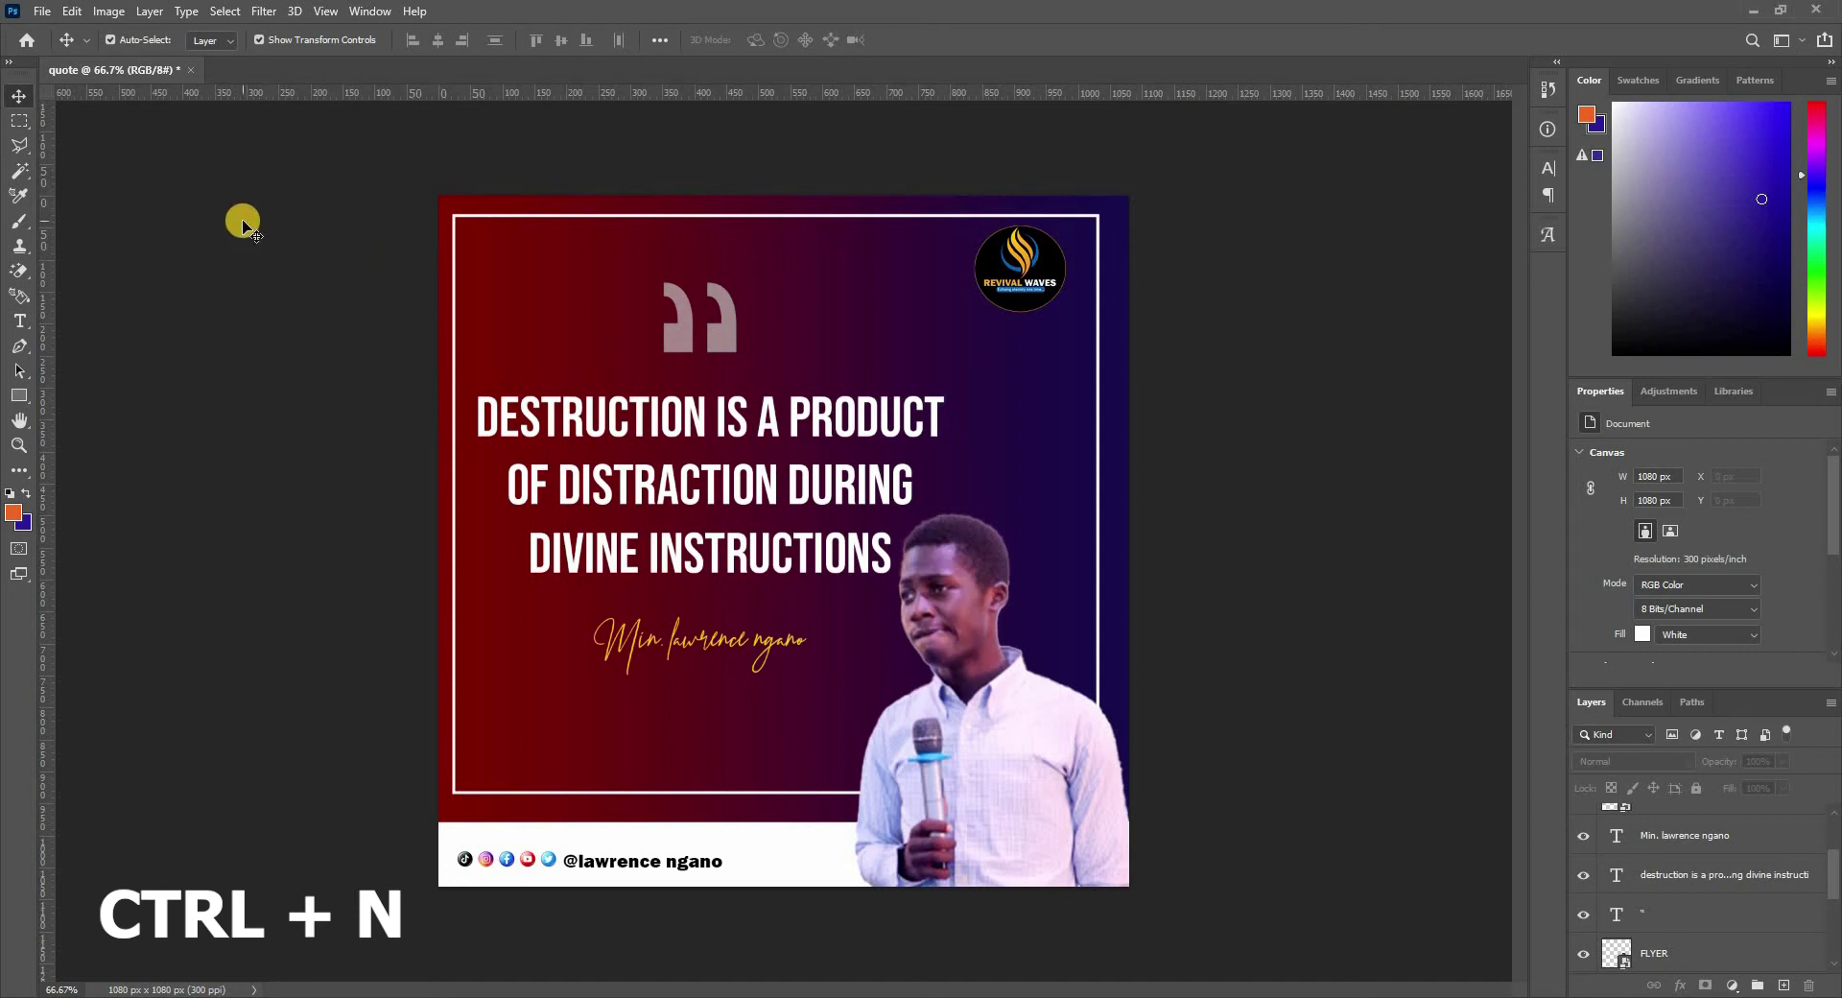
- Create a new 1080 × 1080 px, 300 ppi document named quote1
{"action": "key", "text": "ctrl+n"}
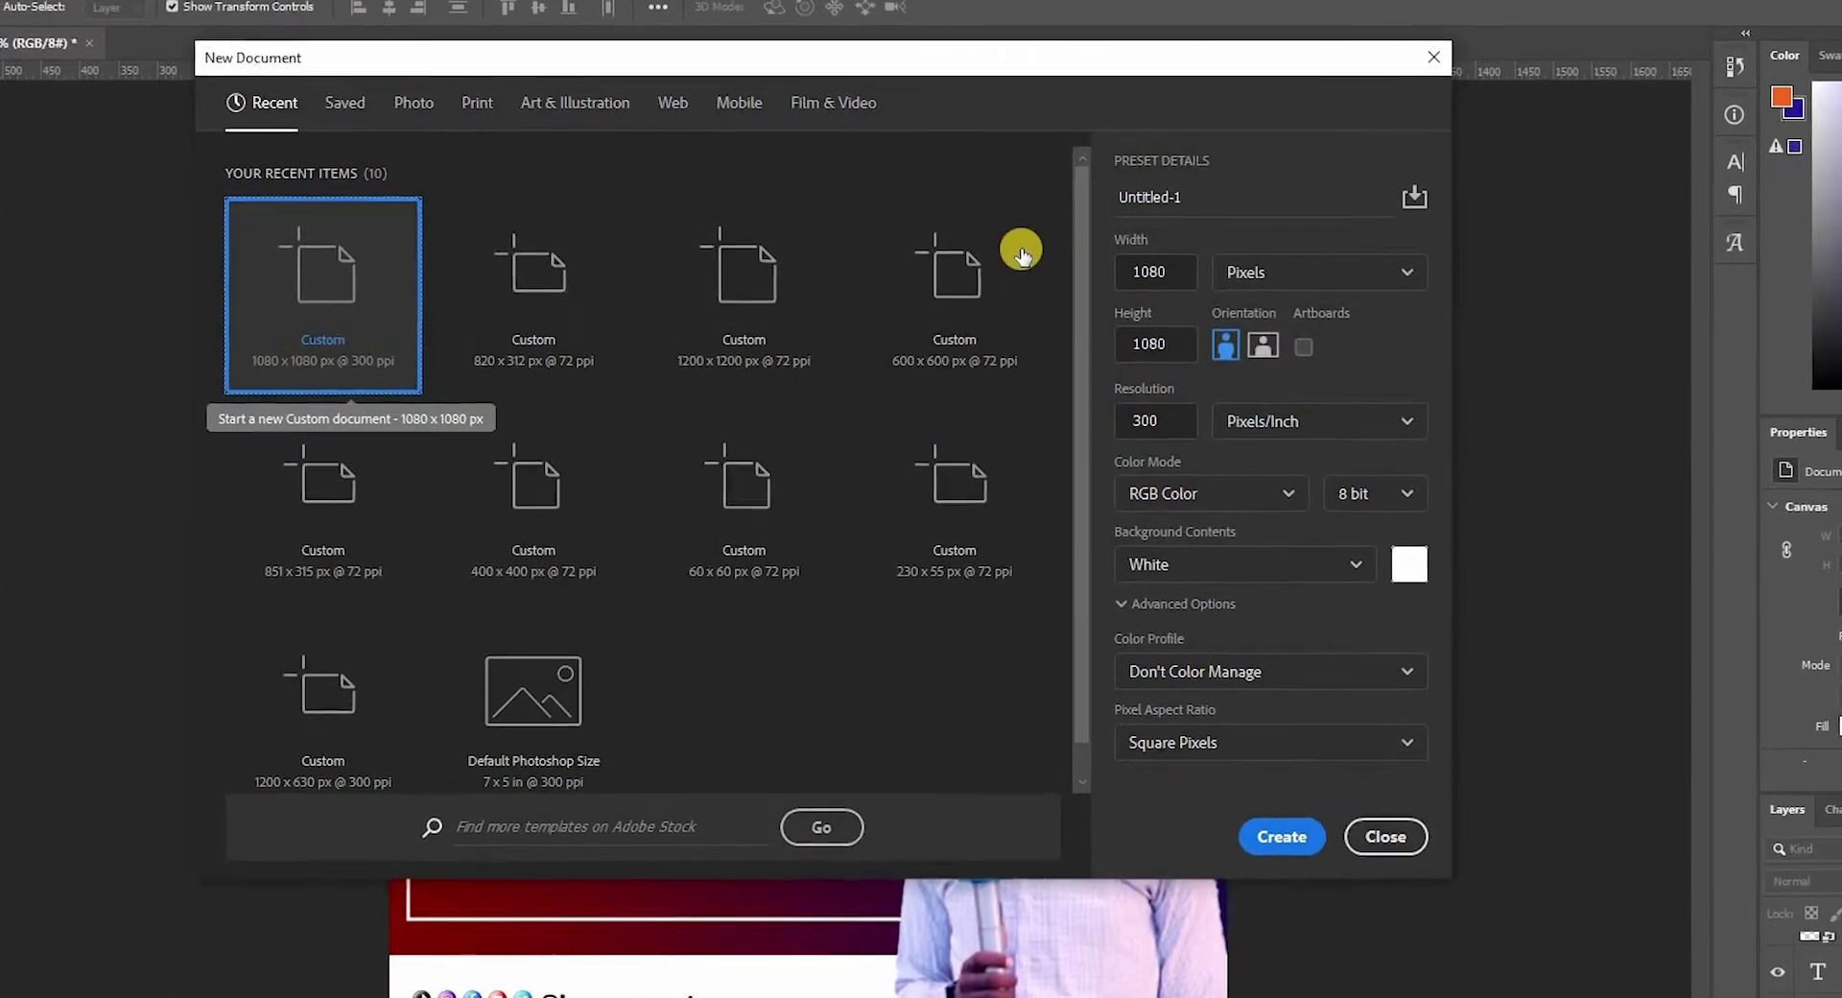
{"action": "left_click", "coordinate": [1144, 263]}
{"action": "left_click", "coordinate": [1121, 344]}
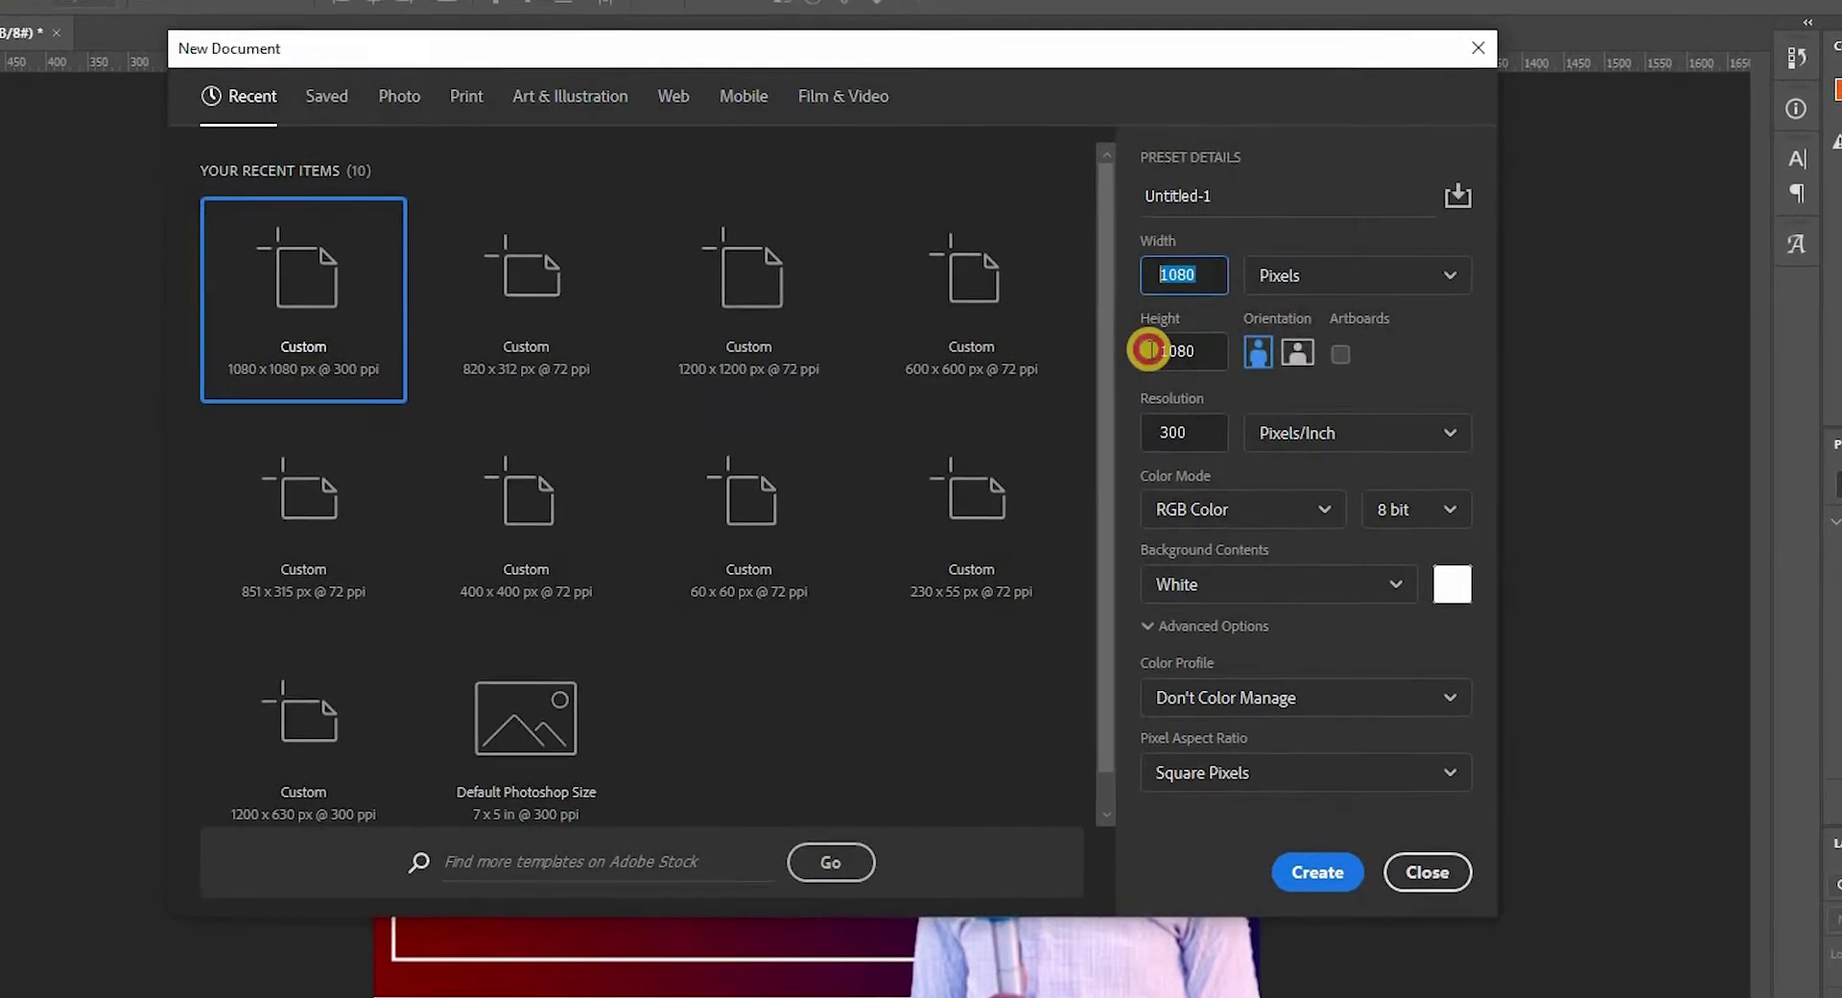
{"action": "key", "text": "shift+Tab"}
{"action": "key", "text": "shift+Tab"}
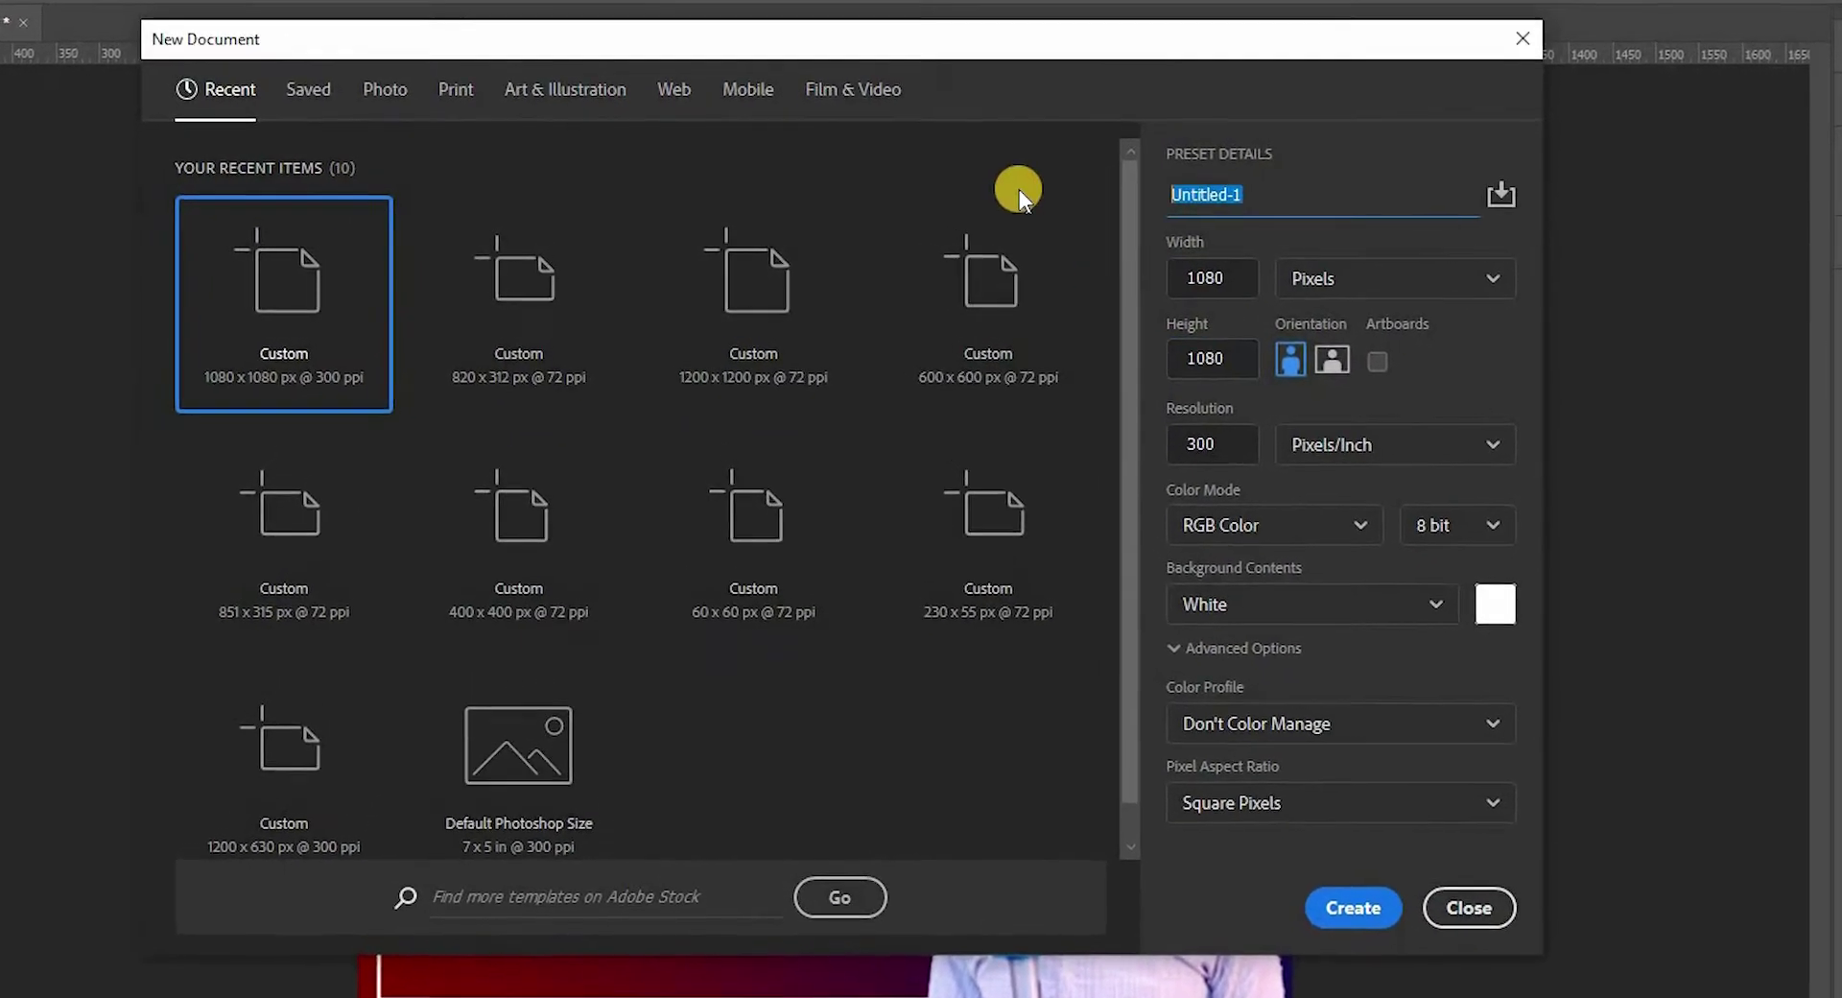
{"action": "type", "text": "quot"}
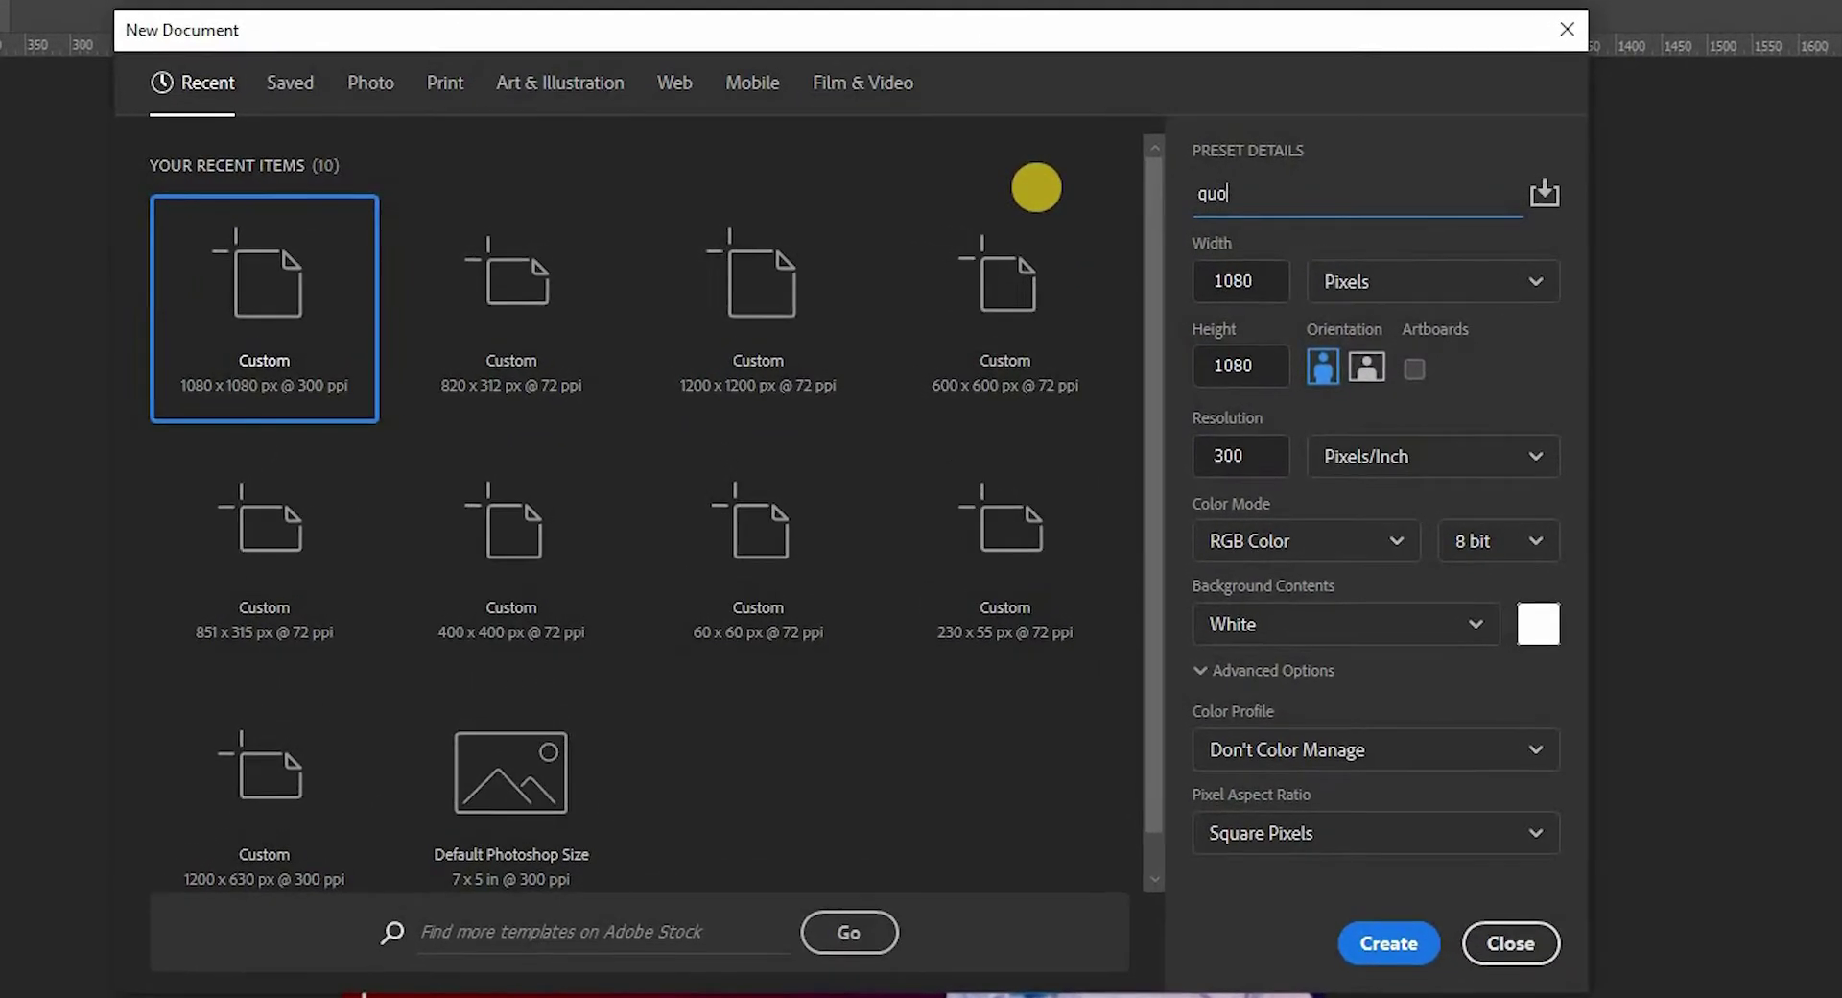
{"action": "type", "text": "e1"}
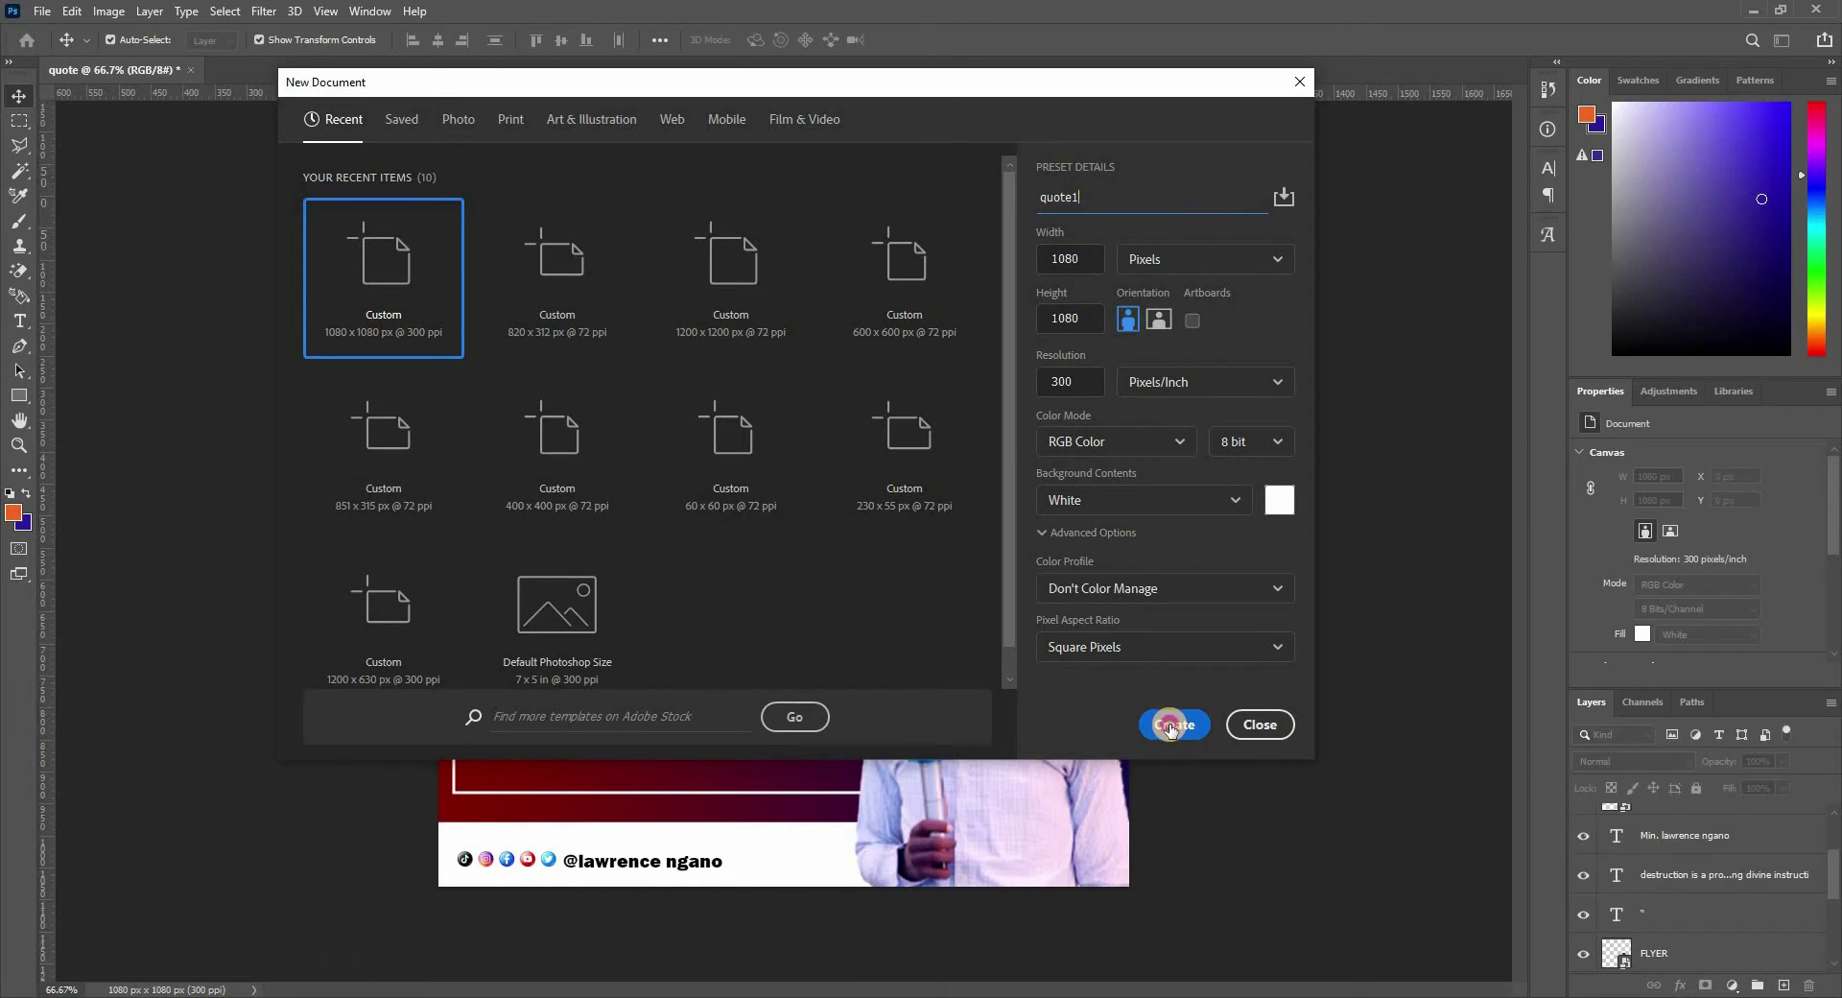
{"action": "left_click", "coordinate": [1171, 727]}
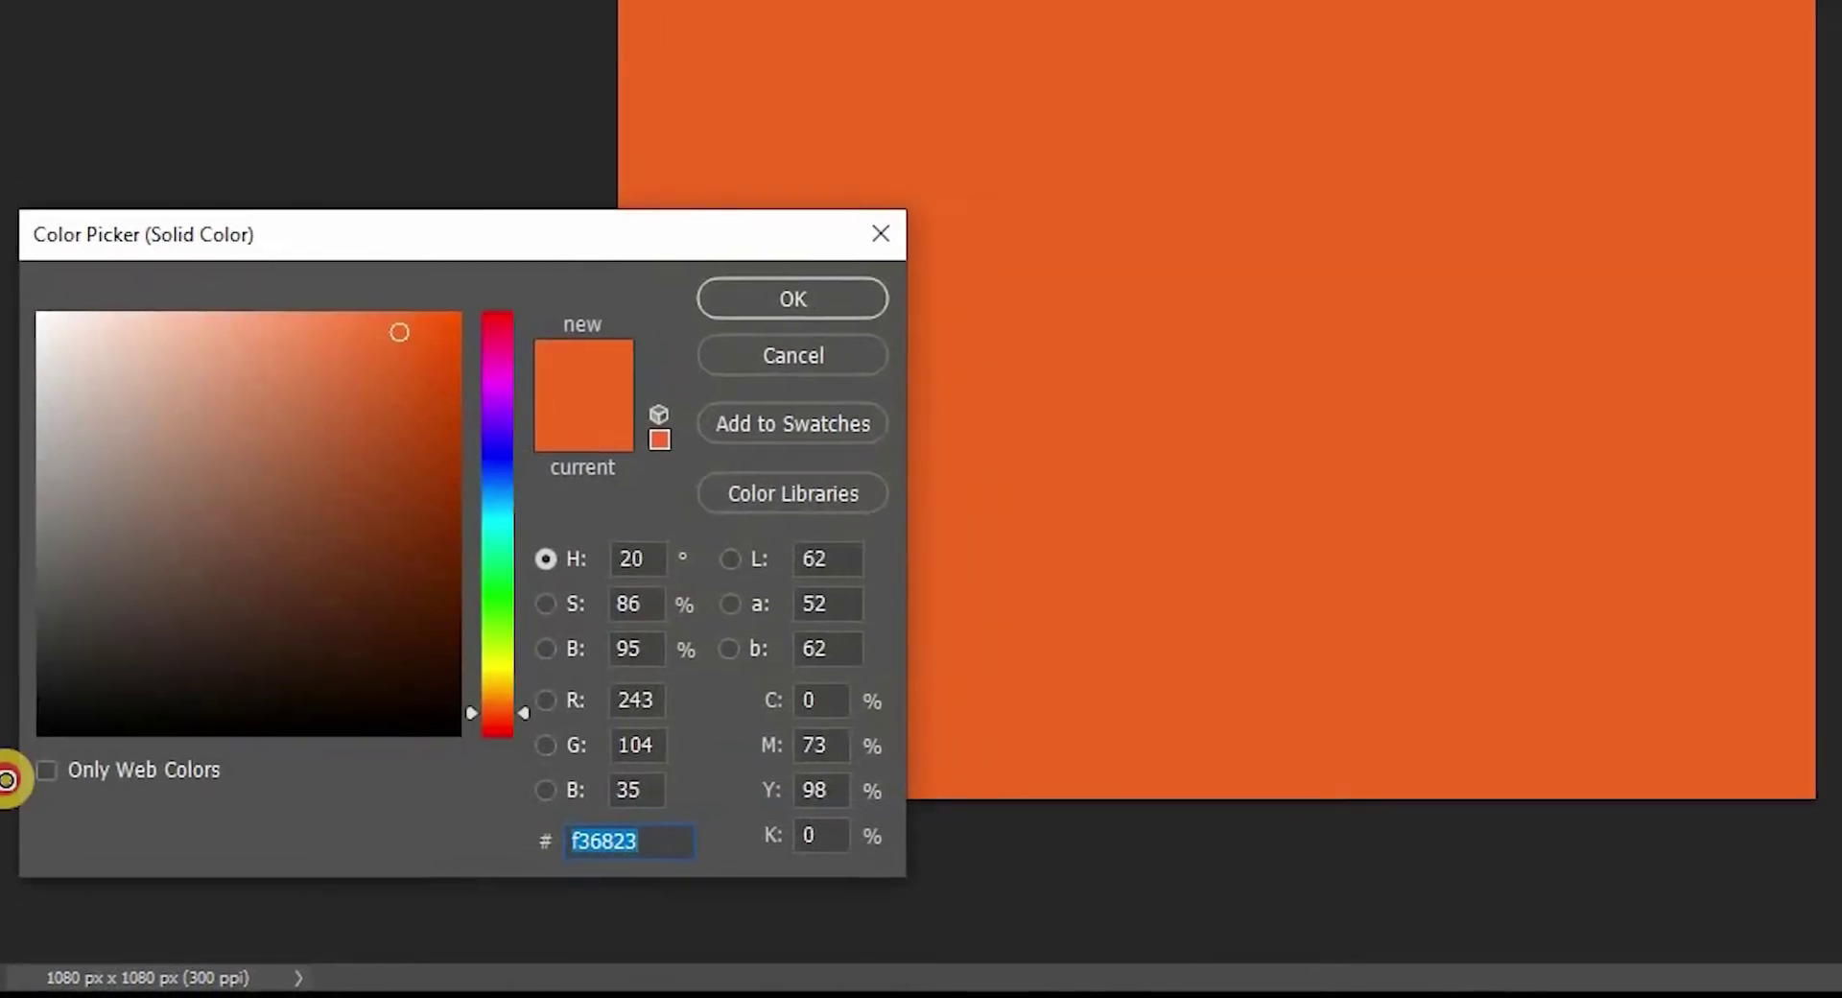
- Set the solid colour fill layer to black 000000
{"action": "type", "text": "000000"}
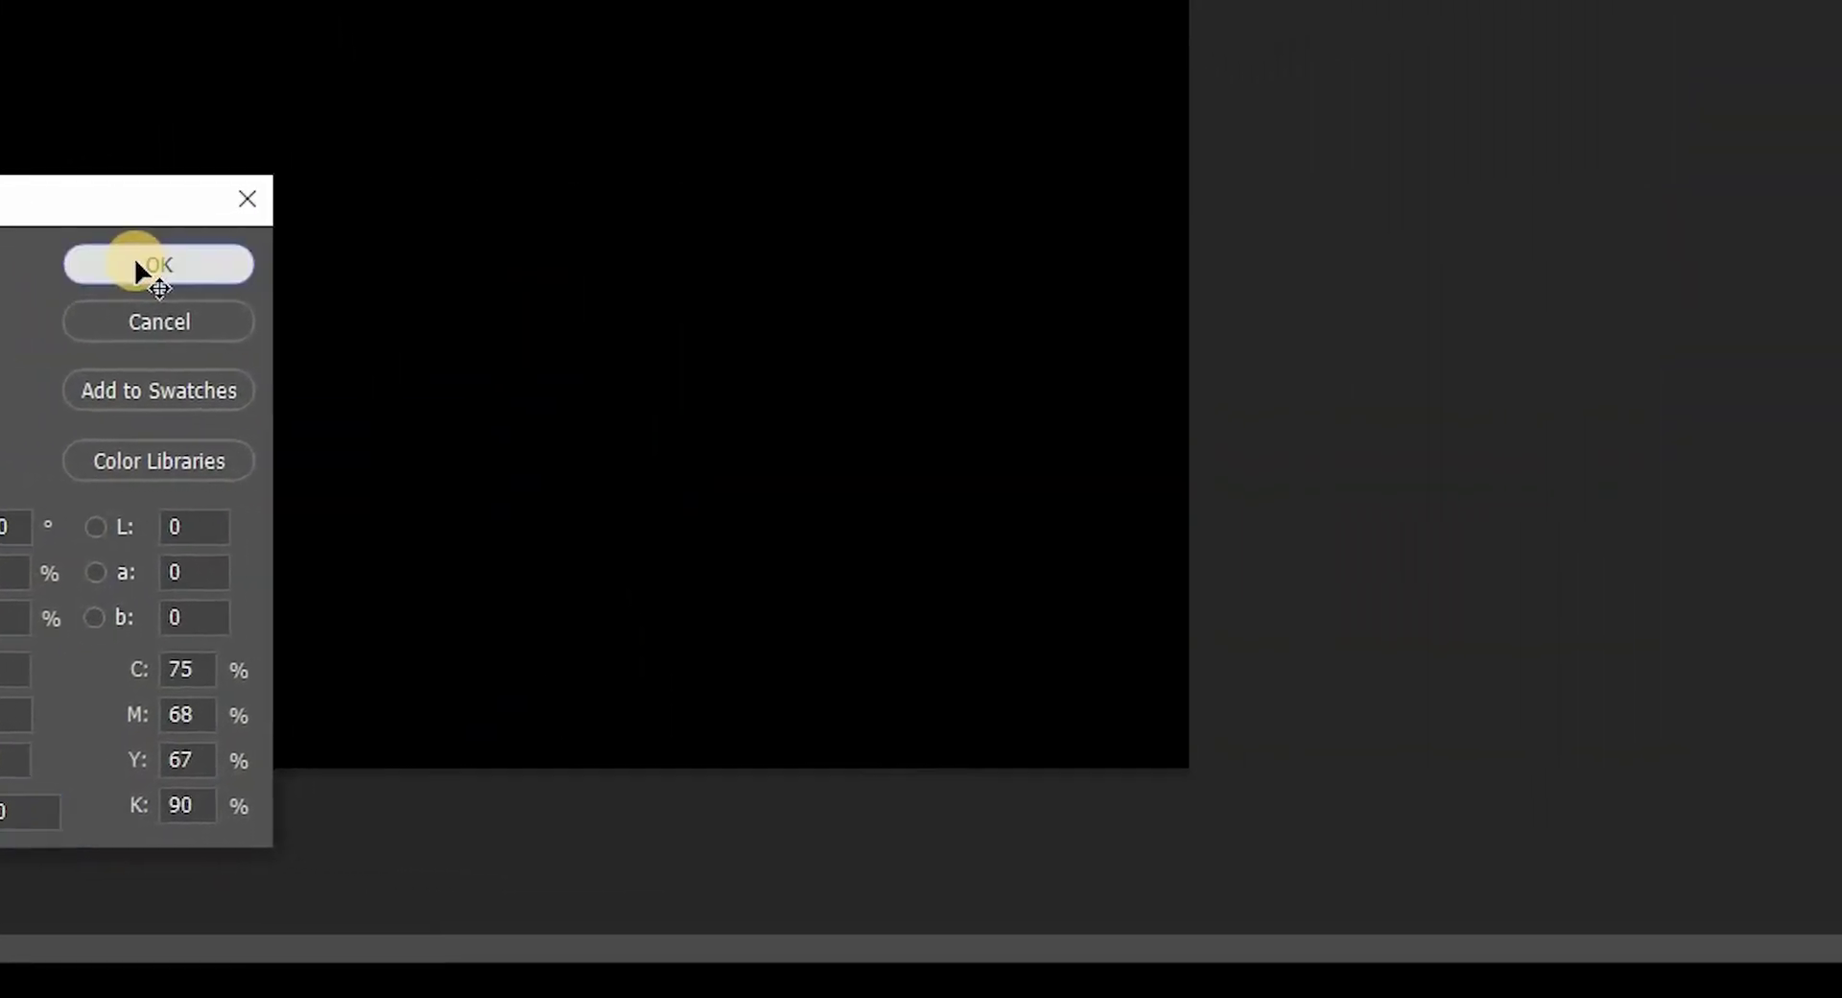
{"action": "left_click", "coordinate": [142, 268]}
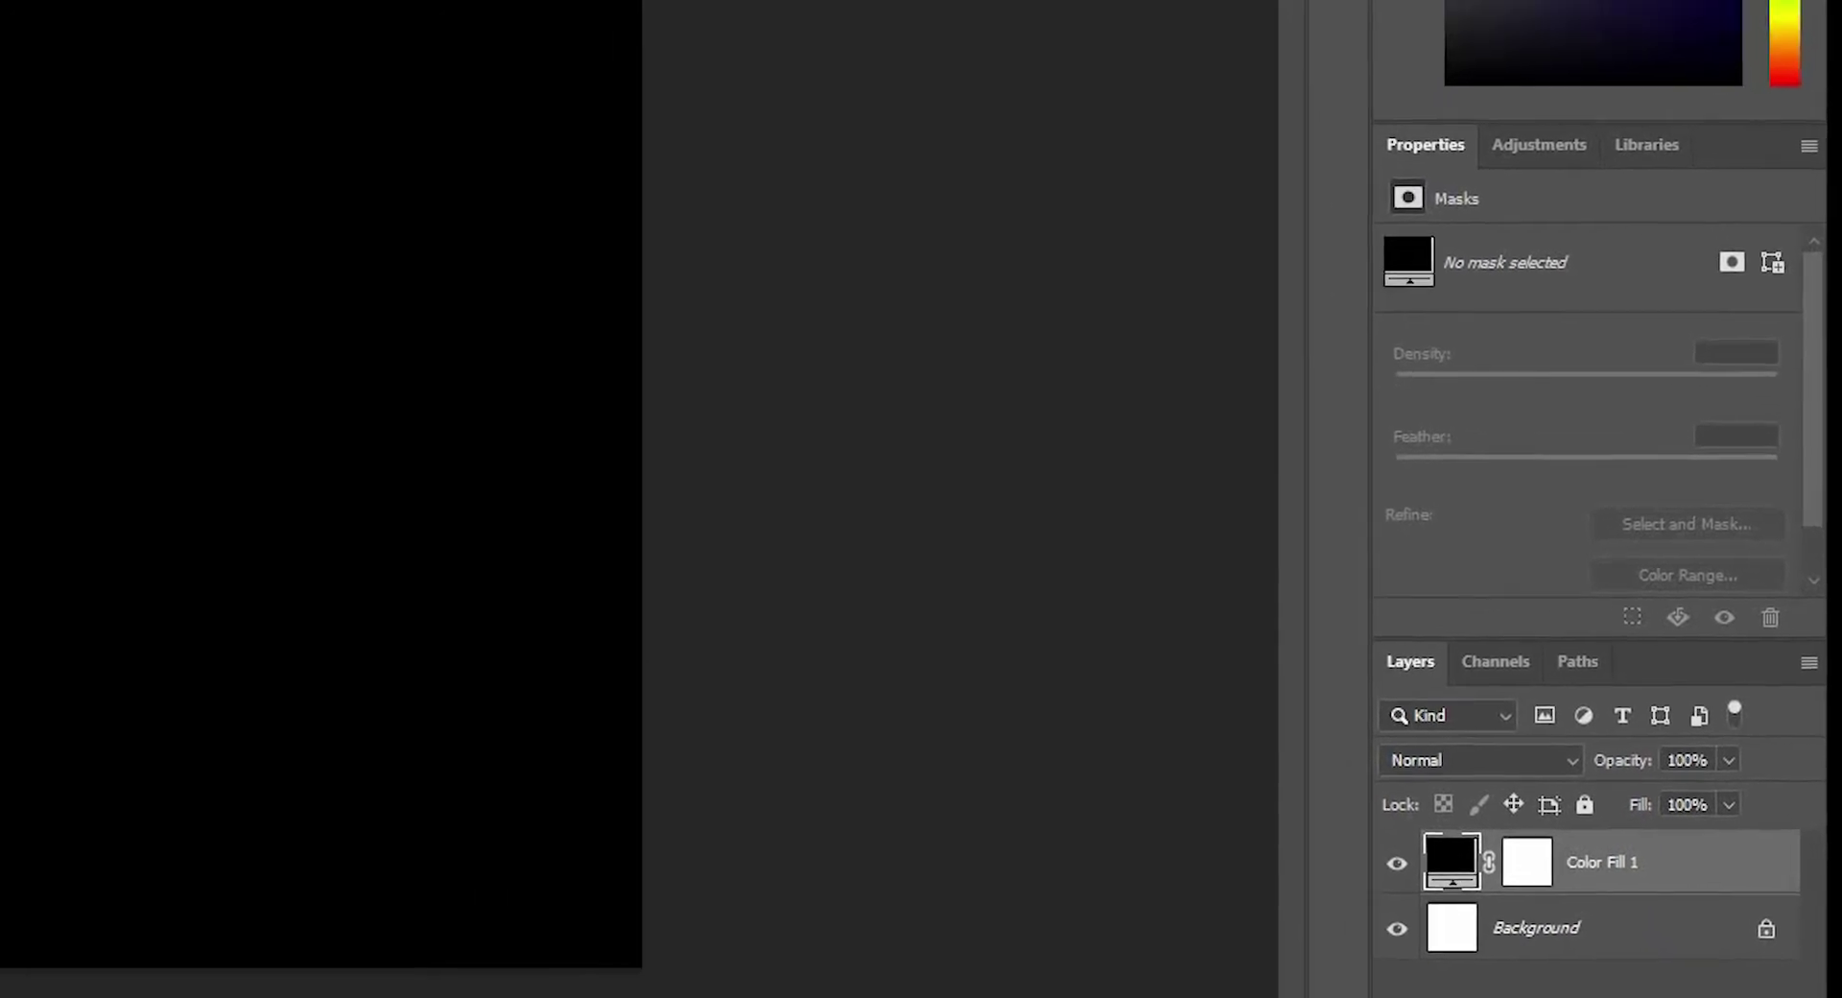
- Add a Gradient fill layer using the Basics Foreground to Background preset
{"action": "left_click", "coordinate": [1573, 997]}
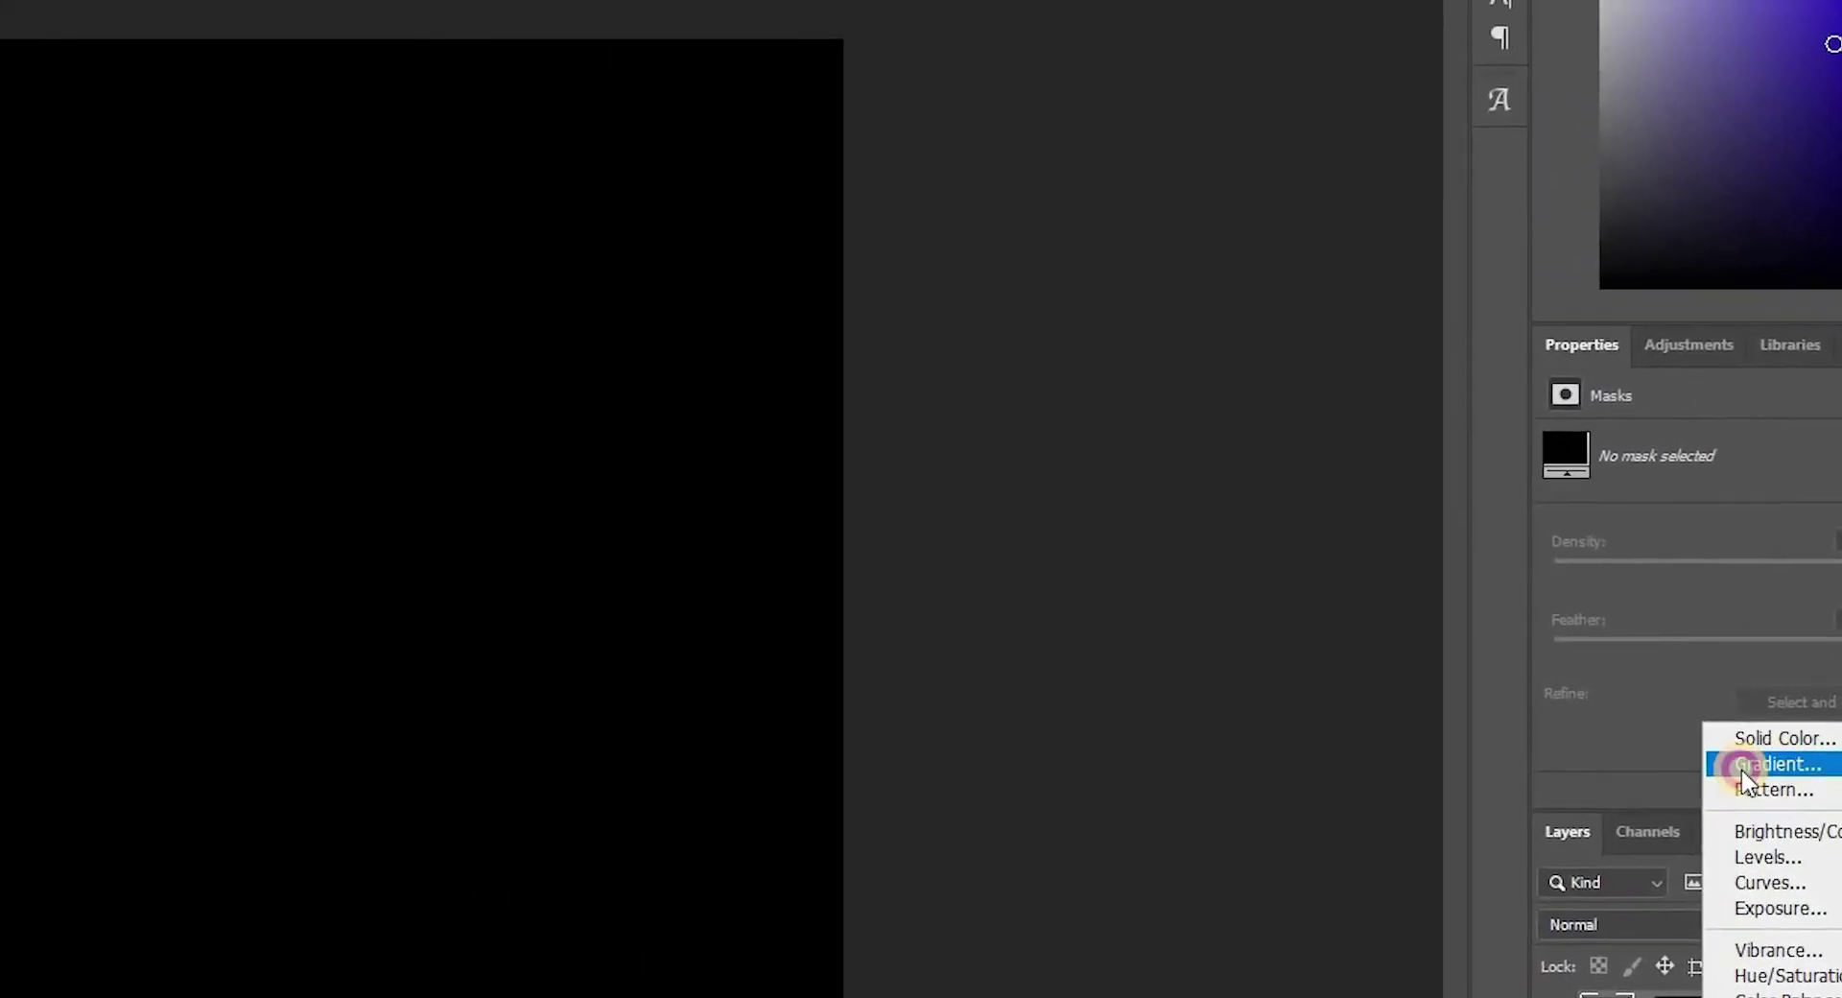
{"action": "left_click", "coordinate": [1742, 766]}
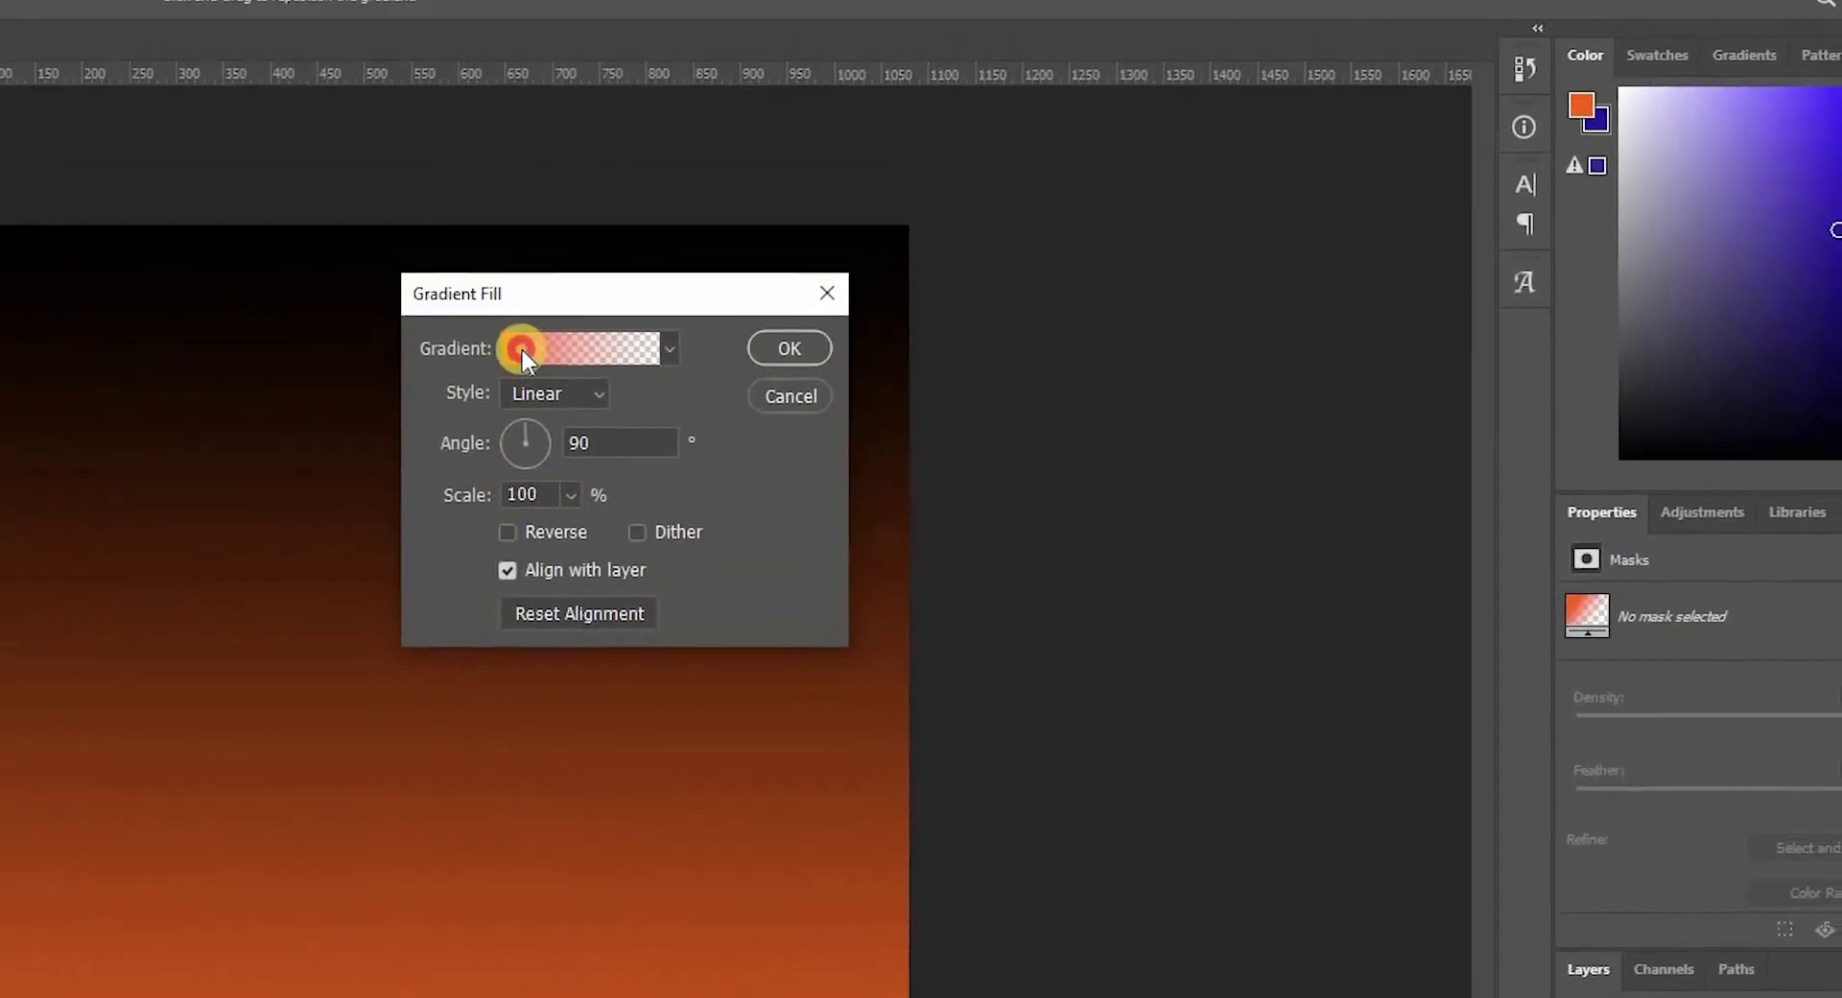
{"action": "left_click", "coordinate": [522, 349]}
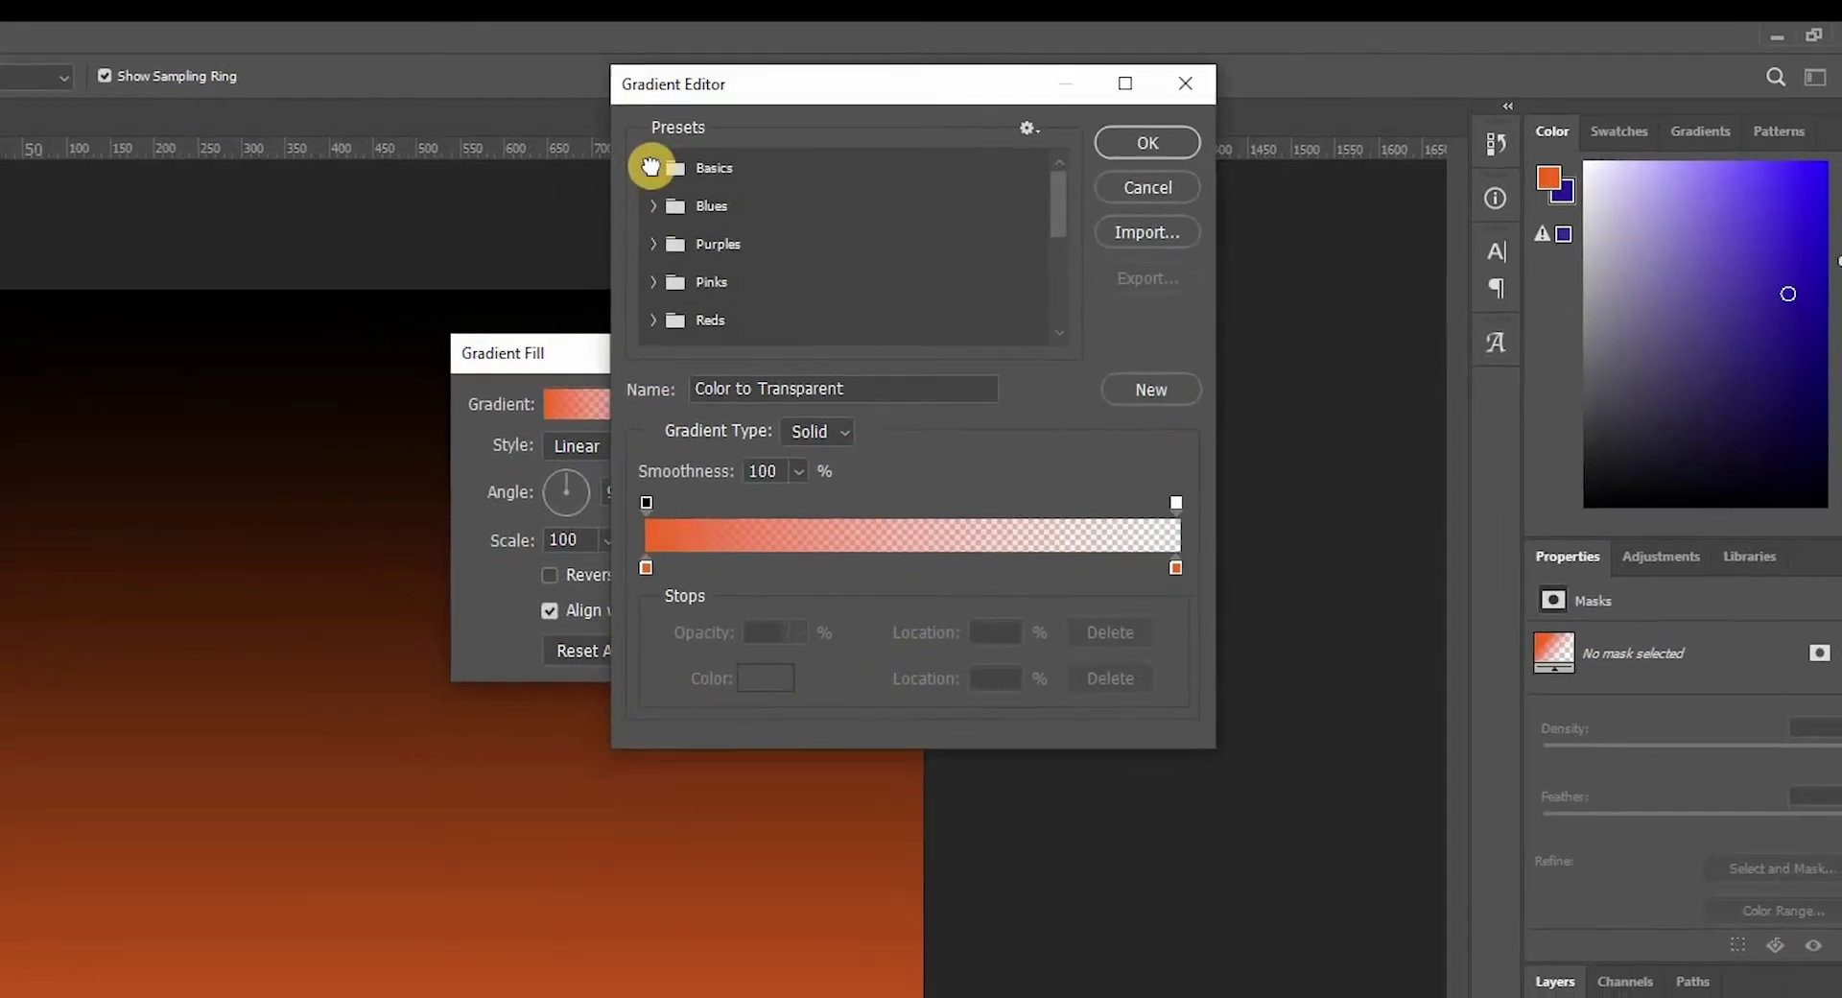
{"action": "left_click", "coordinate": [651, 167]}
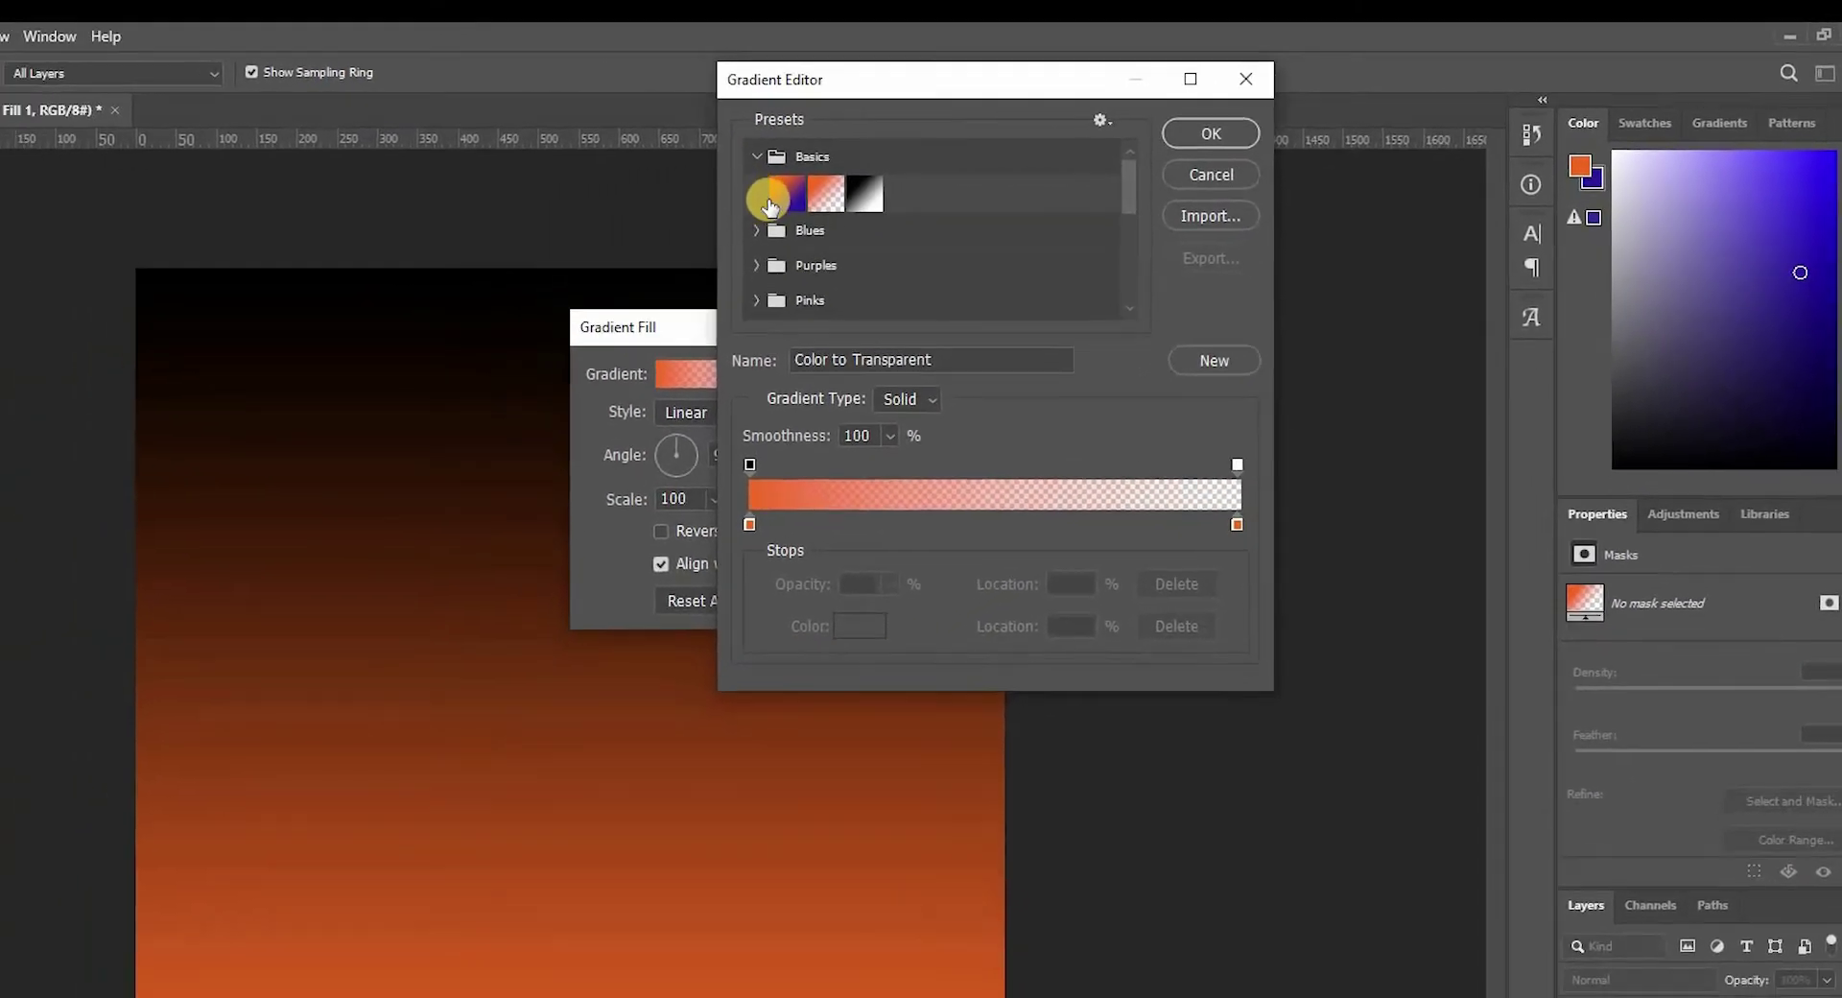
{"action": "left_click", "coordinate": [771, 199]}
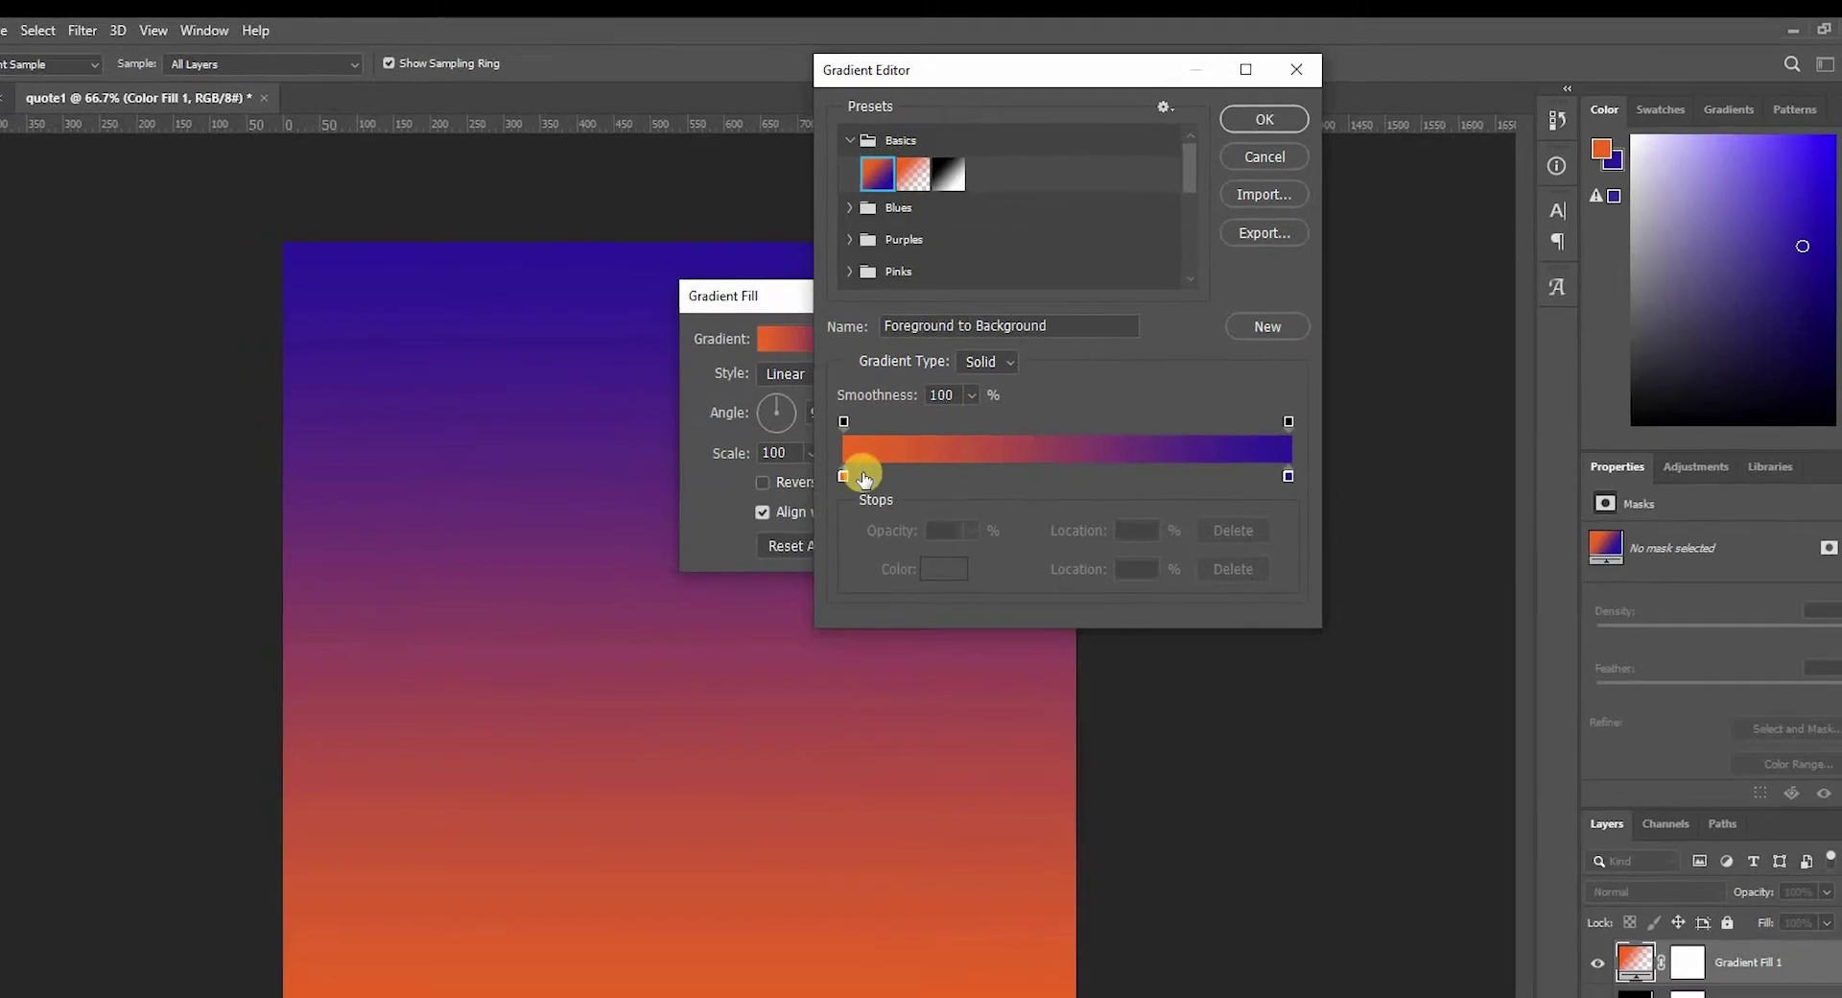
- Change the gradient's start stop to pure red
{"action": "left_click", "coordinate": [863, 476]}
{"action": "left_click", "coordinate": [944, 568]}
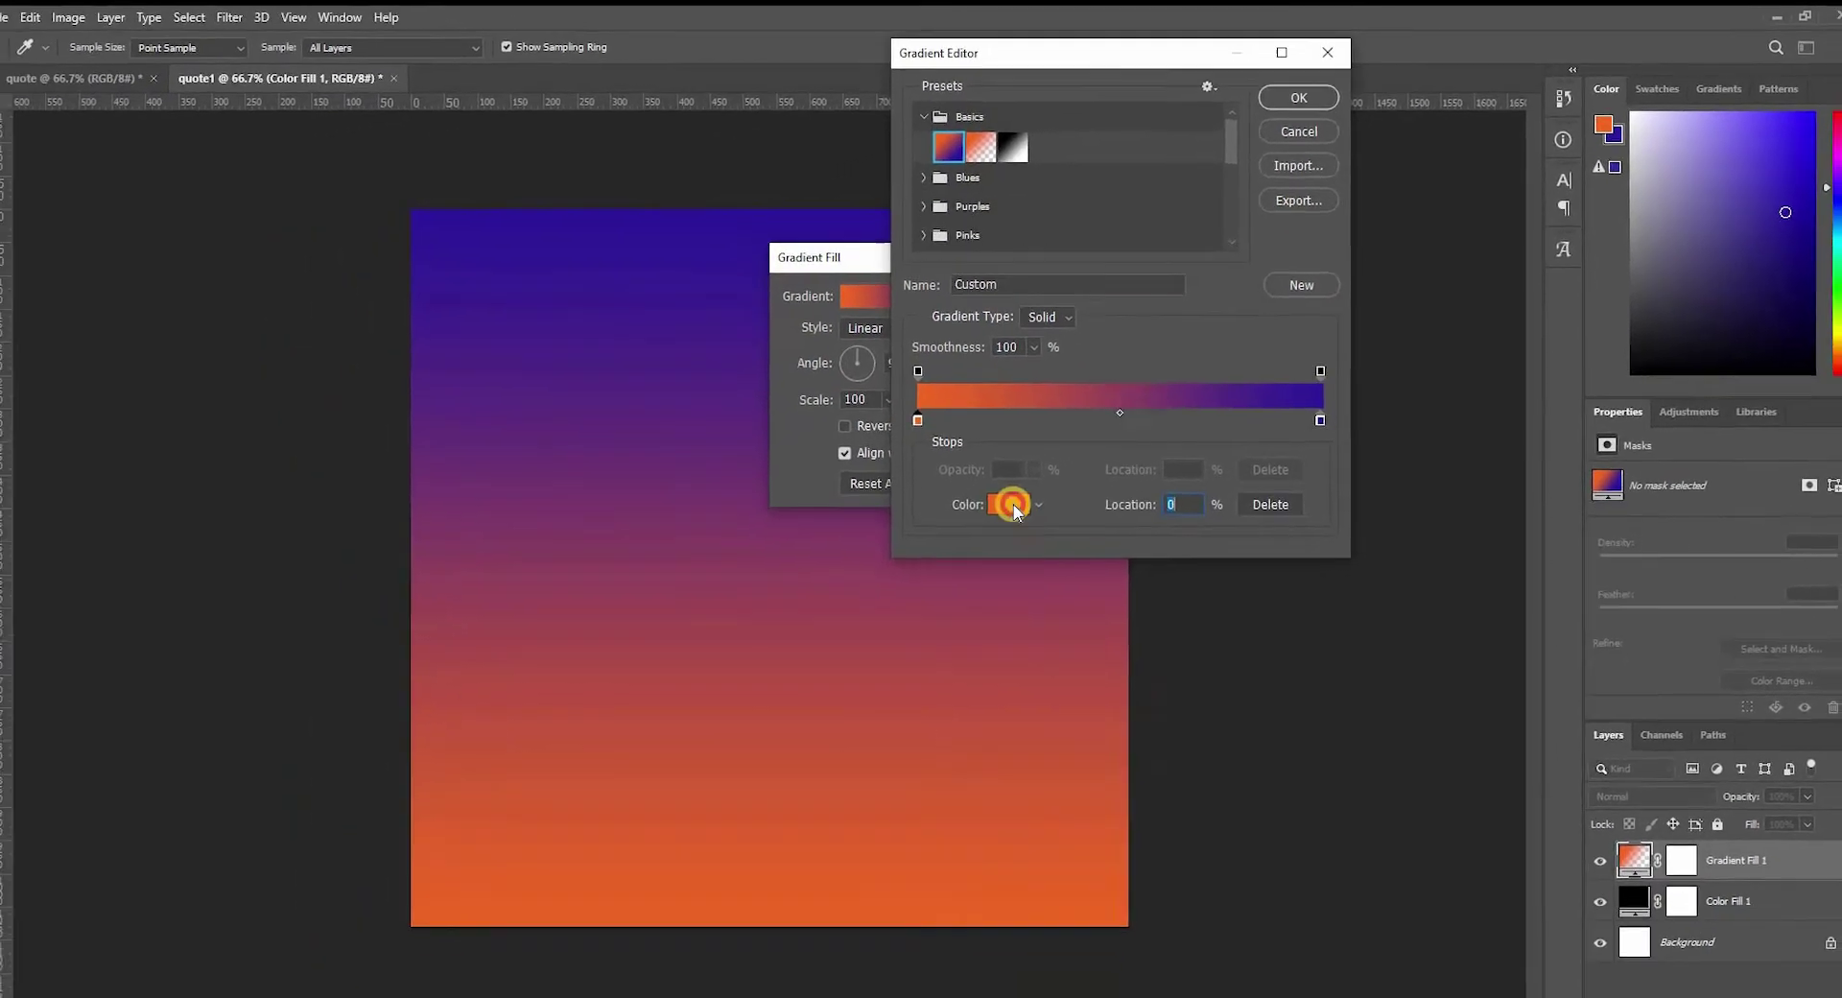
{"action": "left_click_drag", "start_coordinate": [239, 707], "coordinate": [322, 603]}
{"action": "left_click", "coordinate": [347, 614]}
{"action": "left_click", "coordinate": [297, 638]}
{"action": "left_click_drag", "start_coordinate": [345, 606], "coordinate": [335, 590]}
{"action": "left_click", "coordinate": [523, 593]}
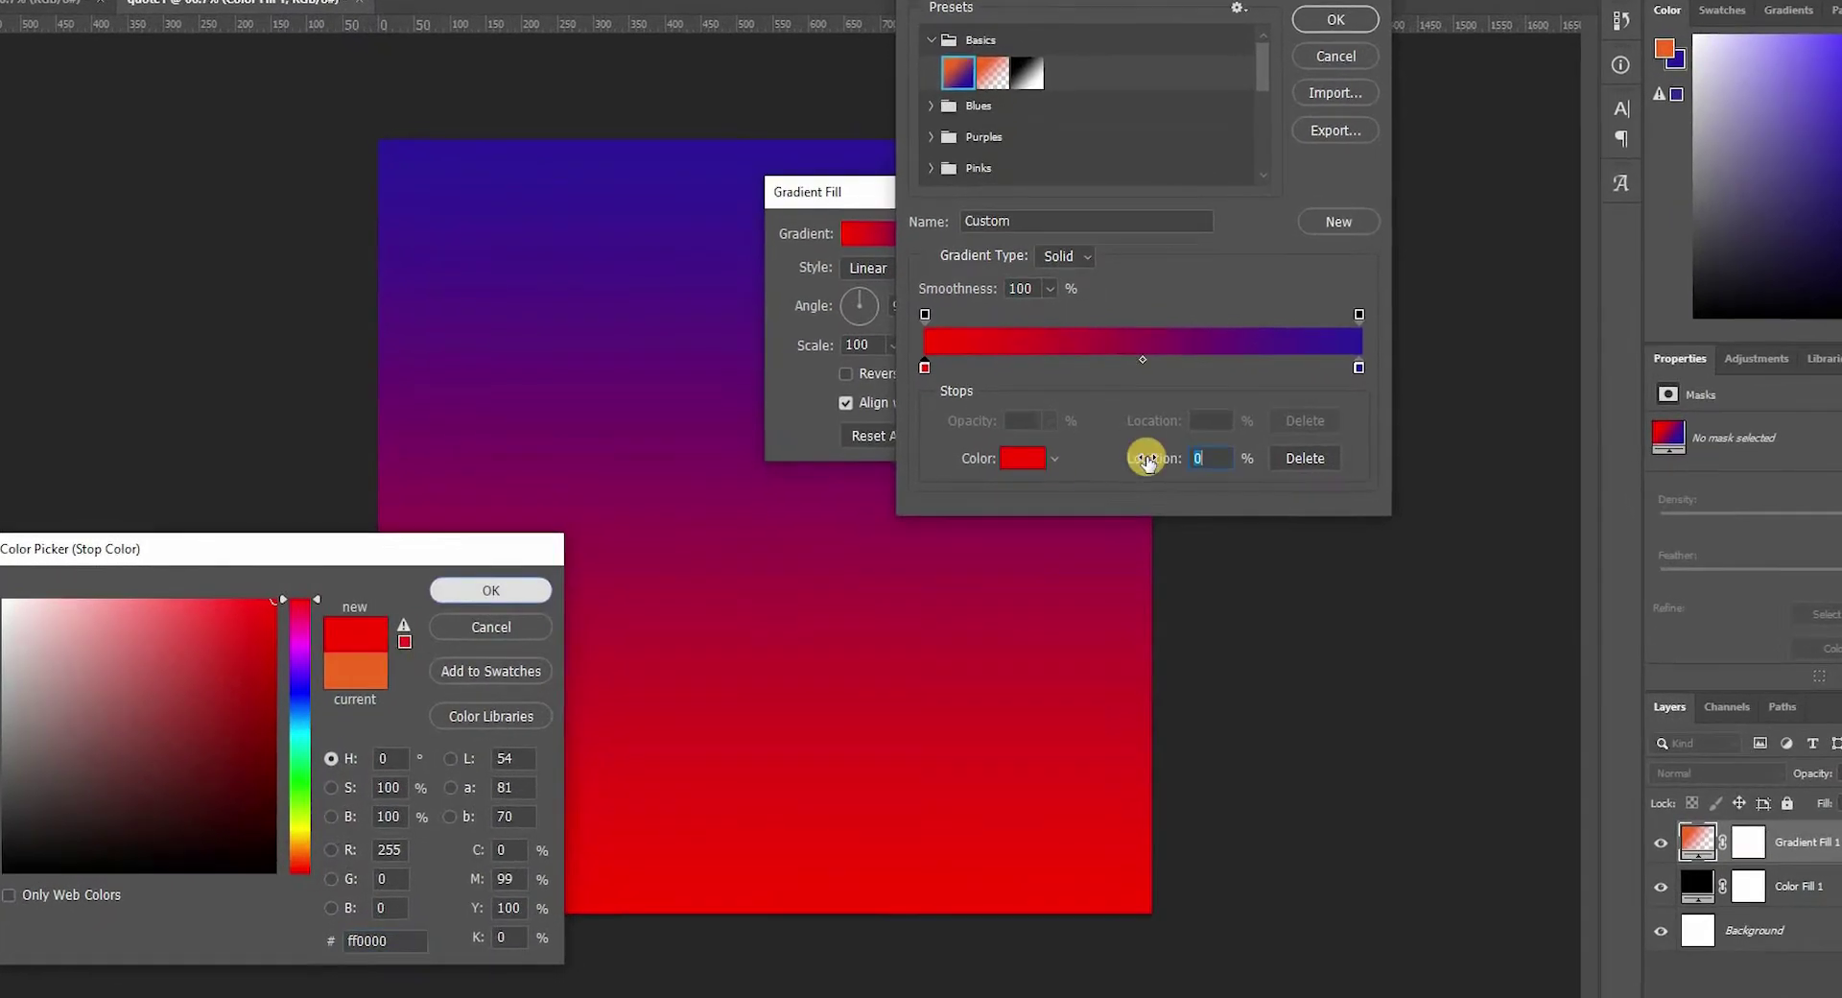
- Darken the gradient's end stop to a deep blue and accept the gradient
{"action": "left_click", "coordinate": [1358, 367]}
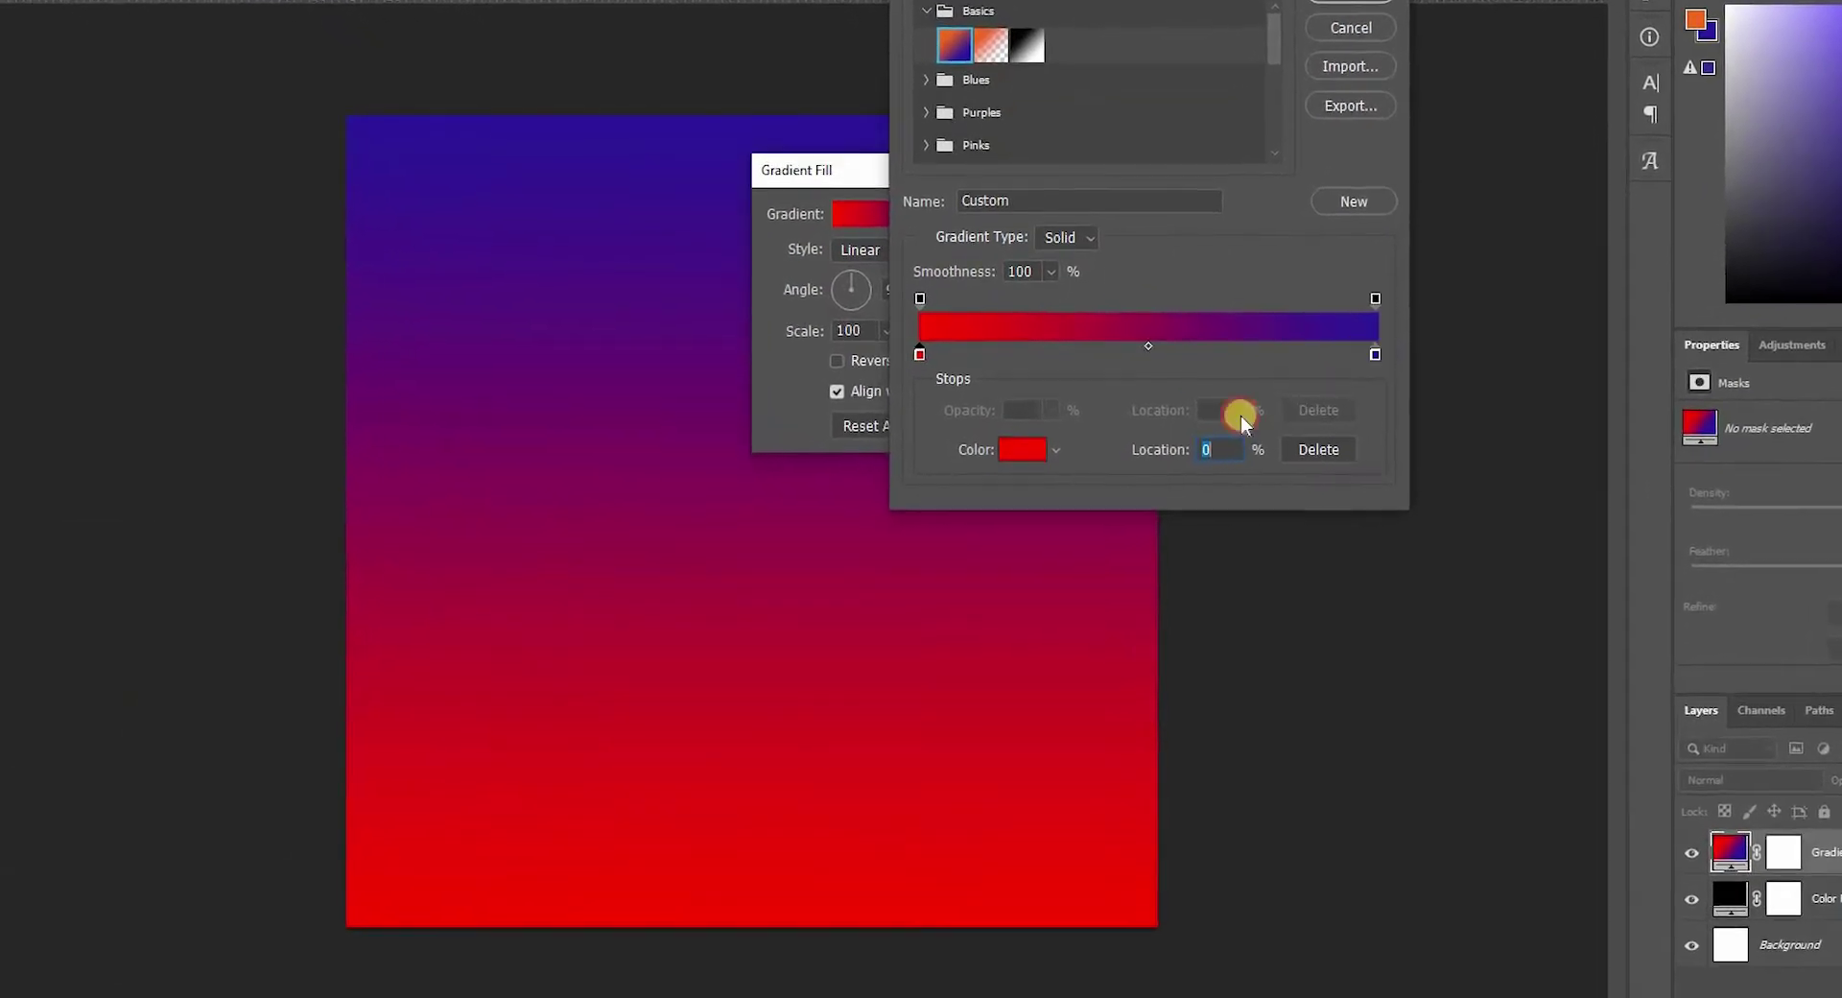
{"action": "left_click", "coordinate": [1013, 459]}
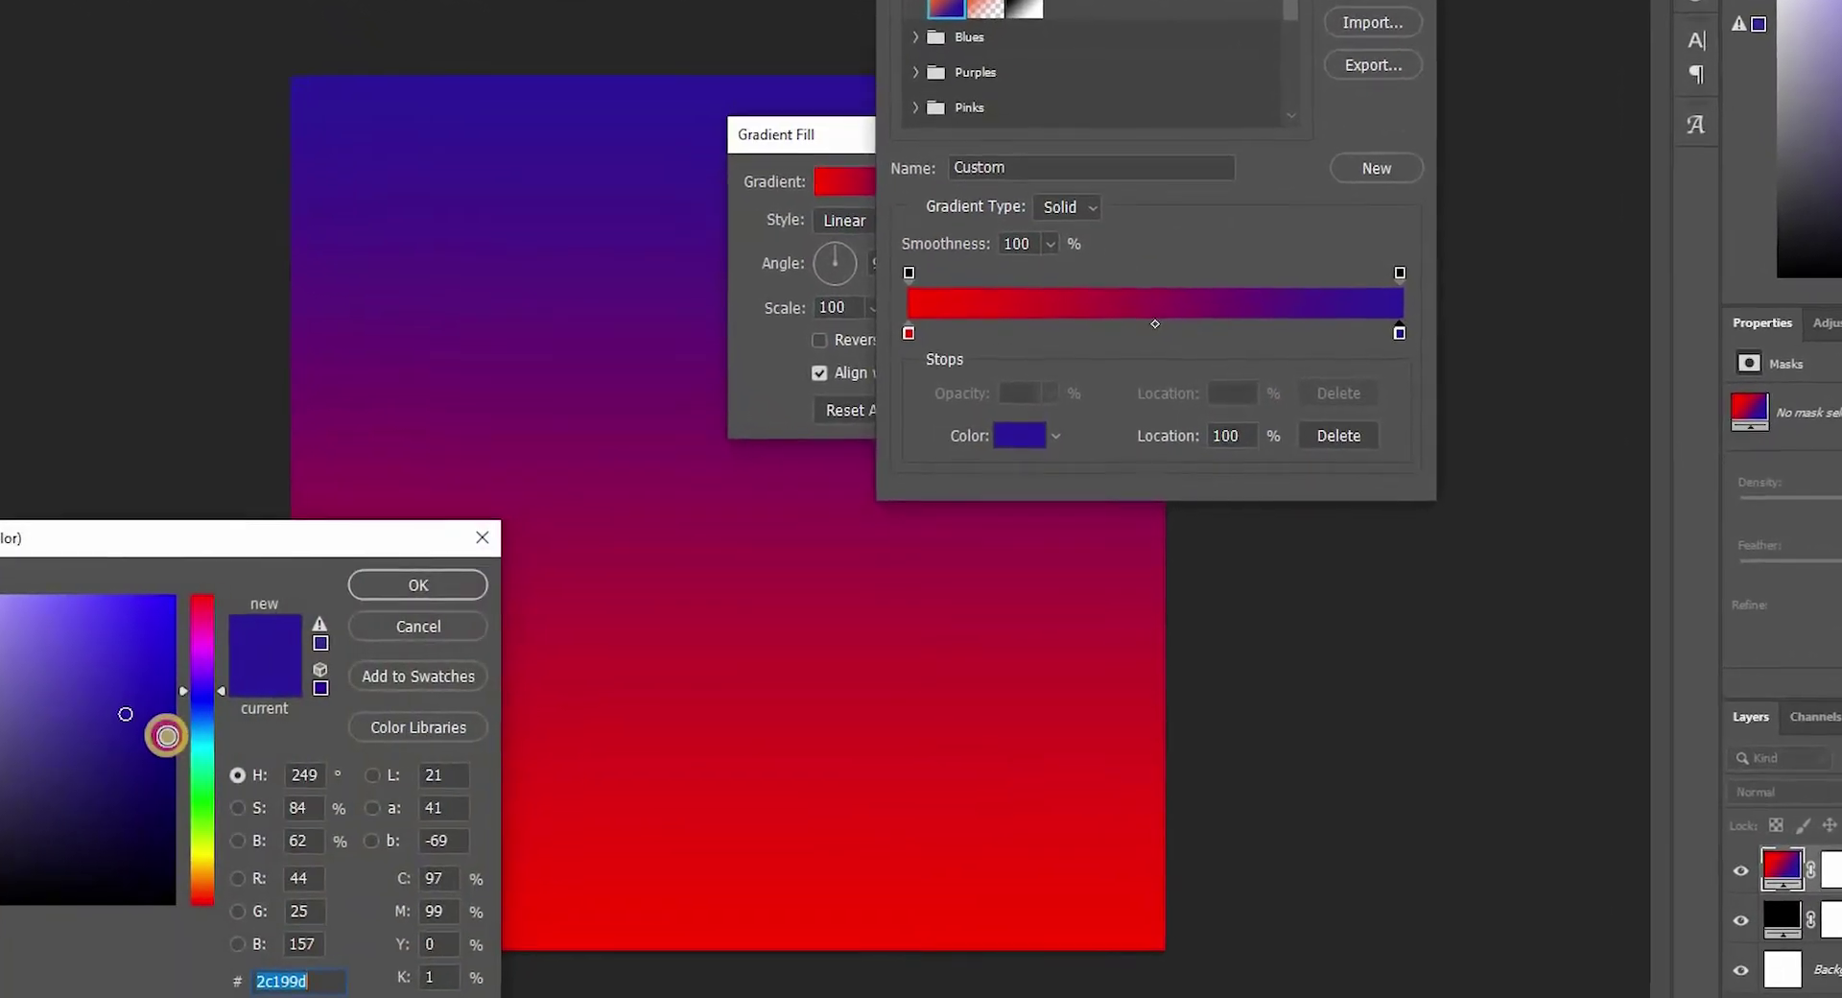
{"action": "mouse_move", "coordinate": [167, 736]}
{"action": "left_mouse_down"}
{"action": "mouse_move", "coordinate": [164, 771]}
{"action": "mouse_move", "coordinate": [111, 737]}
{"action": "left_mouse_up"}
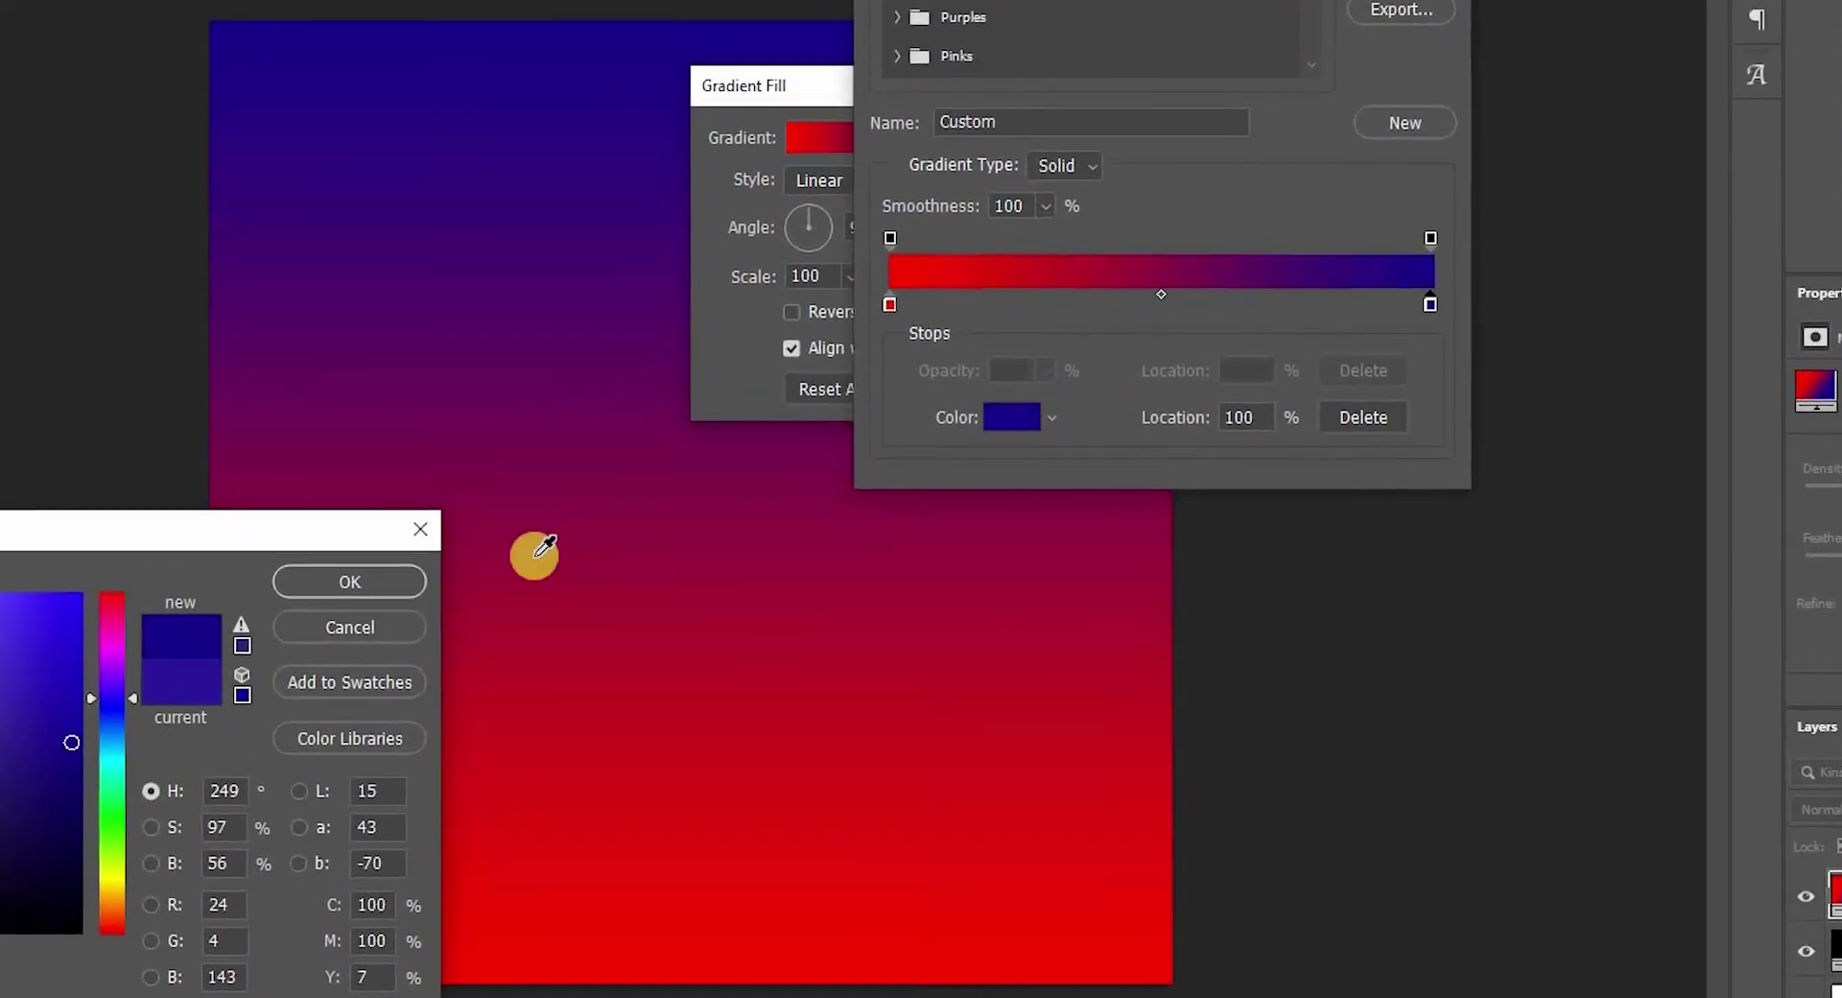
{"action": "left_click", "coordinate": [363, 582]}
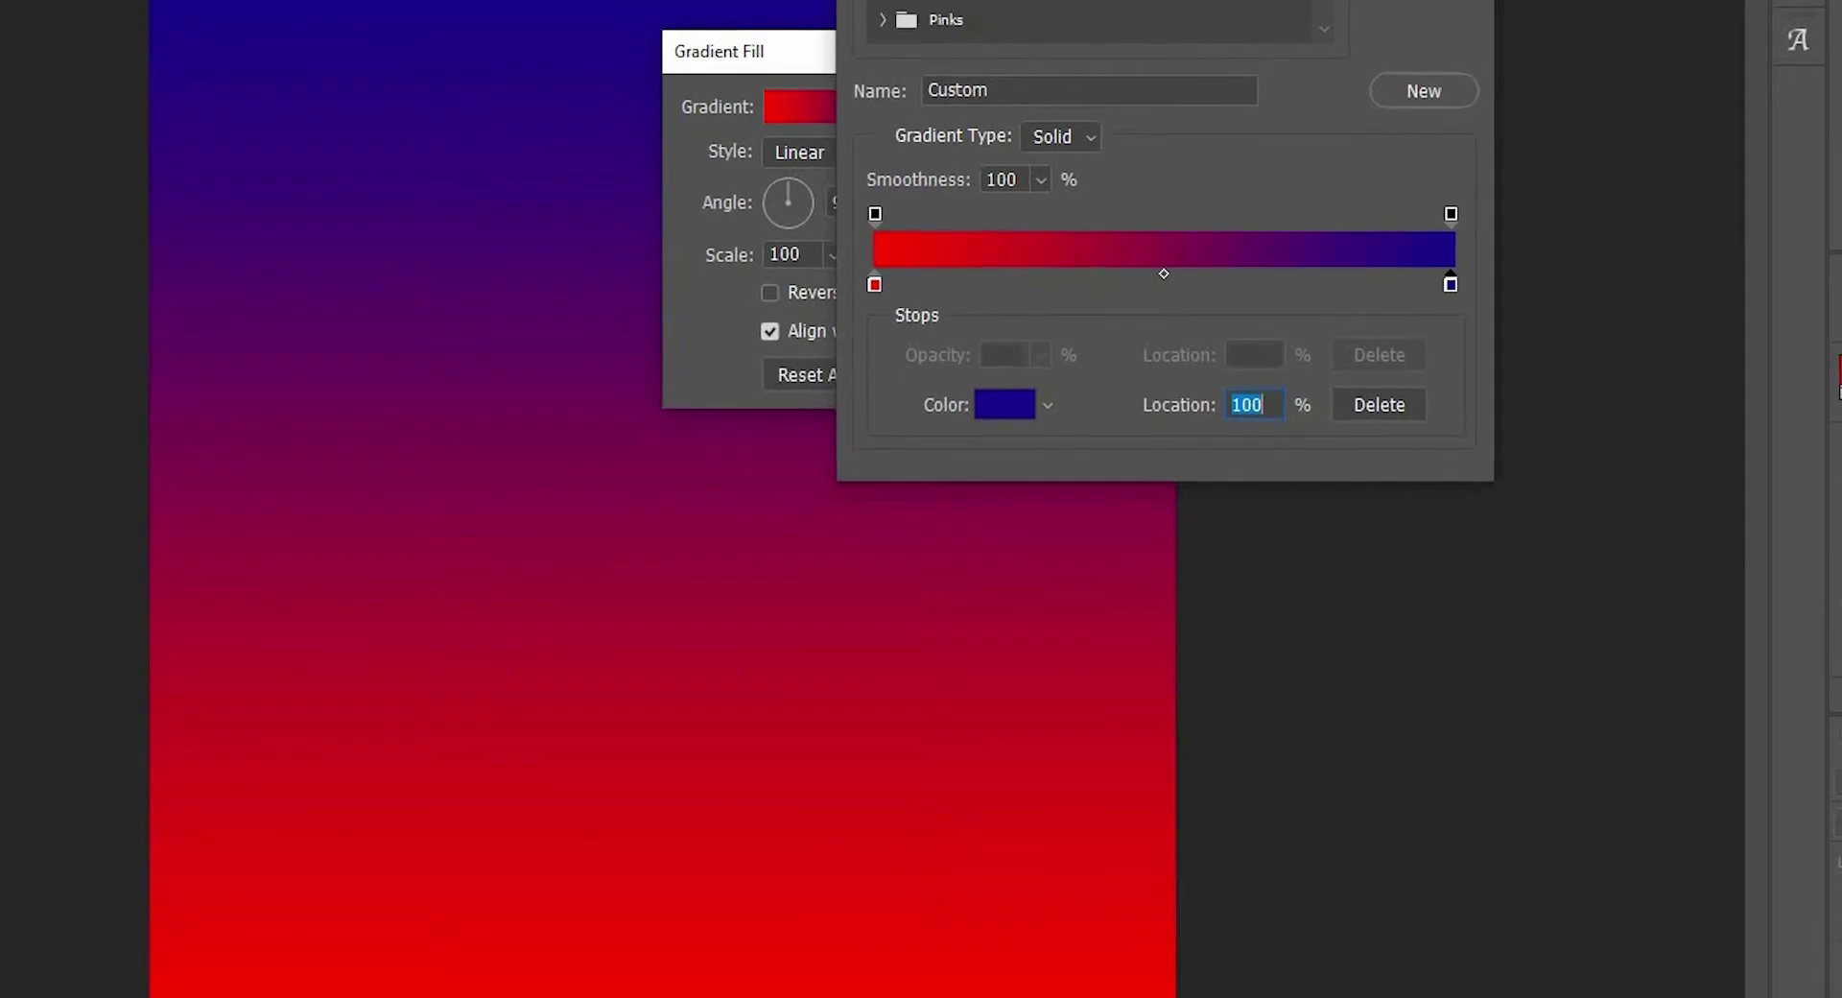
{"action": "key", "text": "Return"}
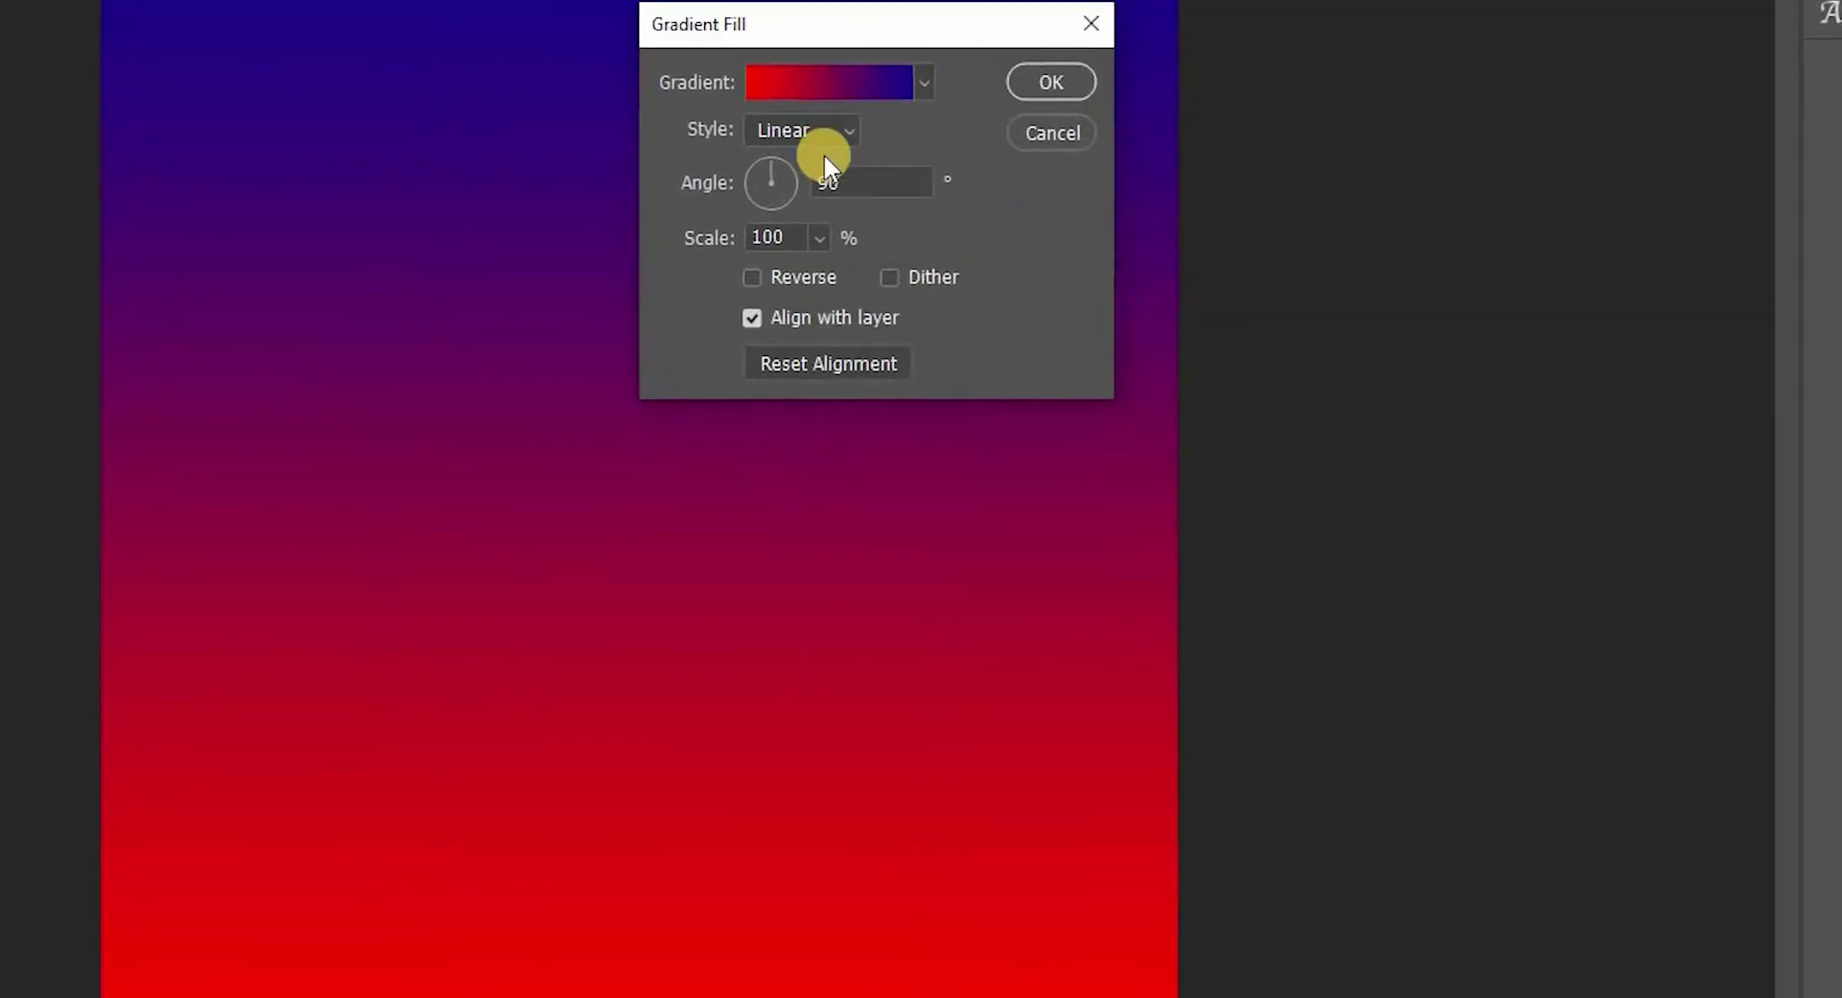
- Set the gradient angle to 0° and the scale to 155%, then confirm the fill
{"action": "left_click_drag", "start_coordinate": [862, 177], "coordinate": [789, 174]}
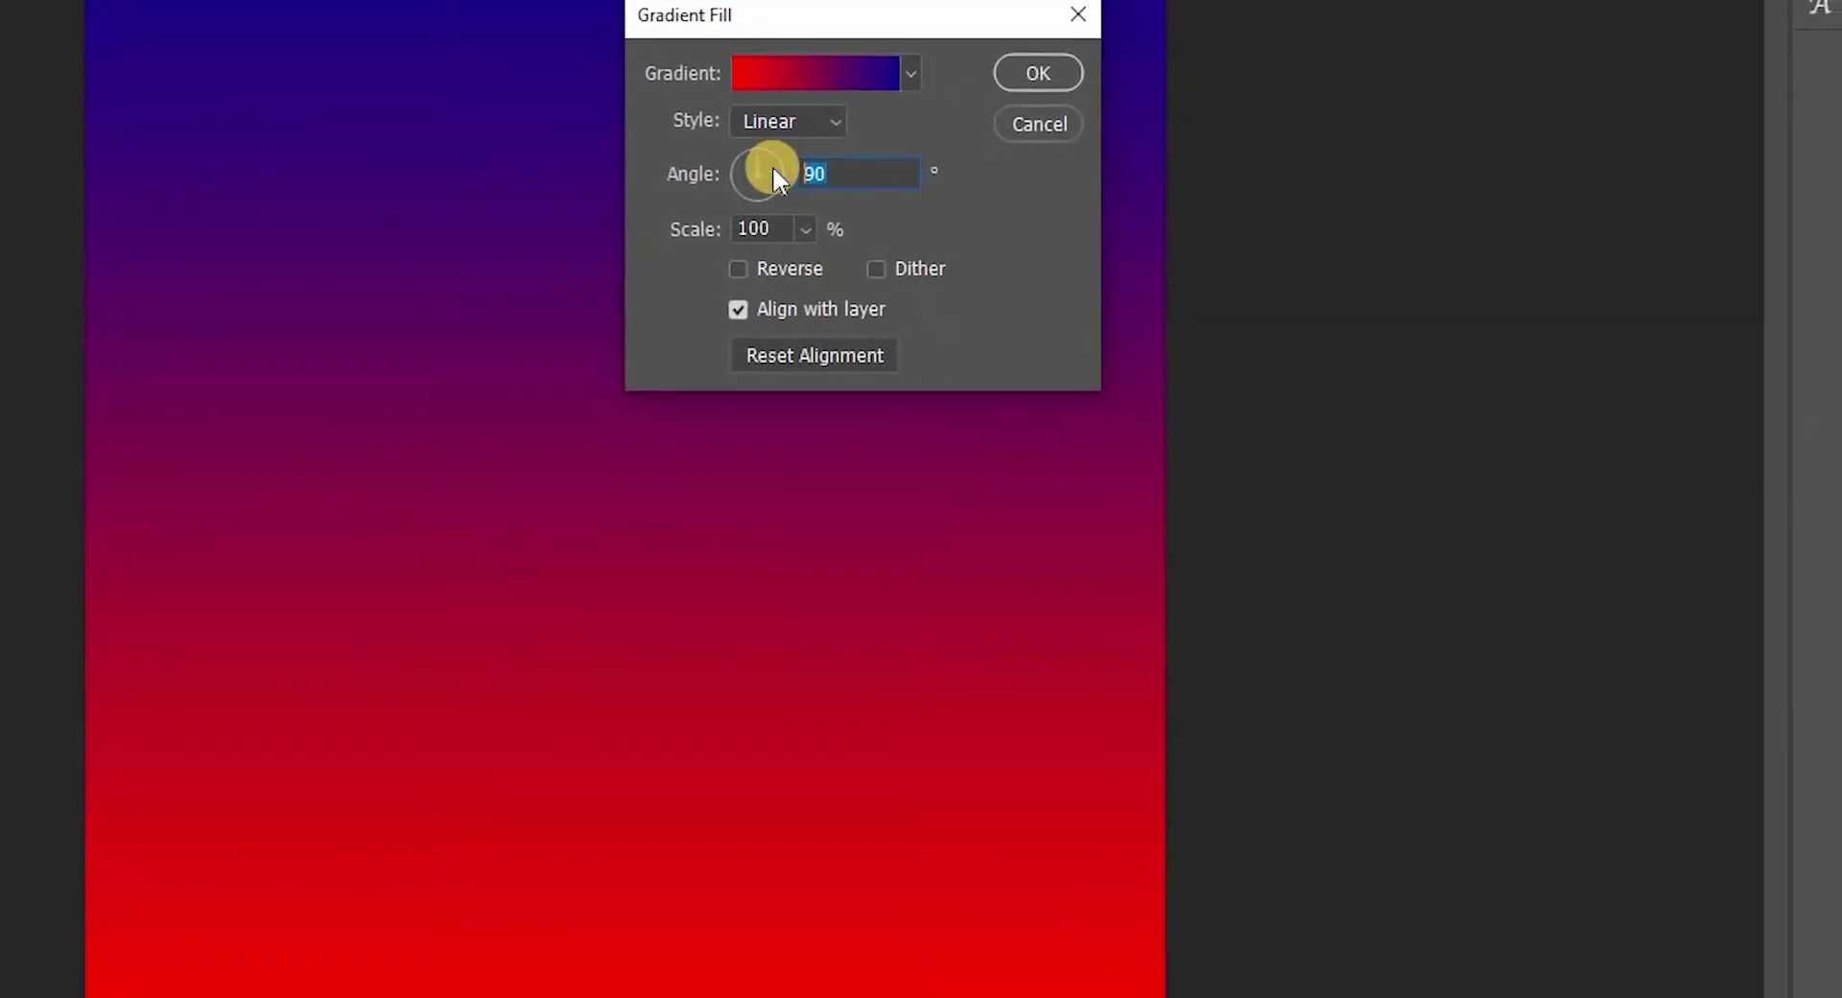
{"action": "type", "text": "0"}
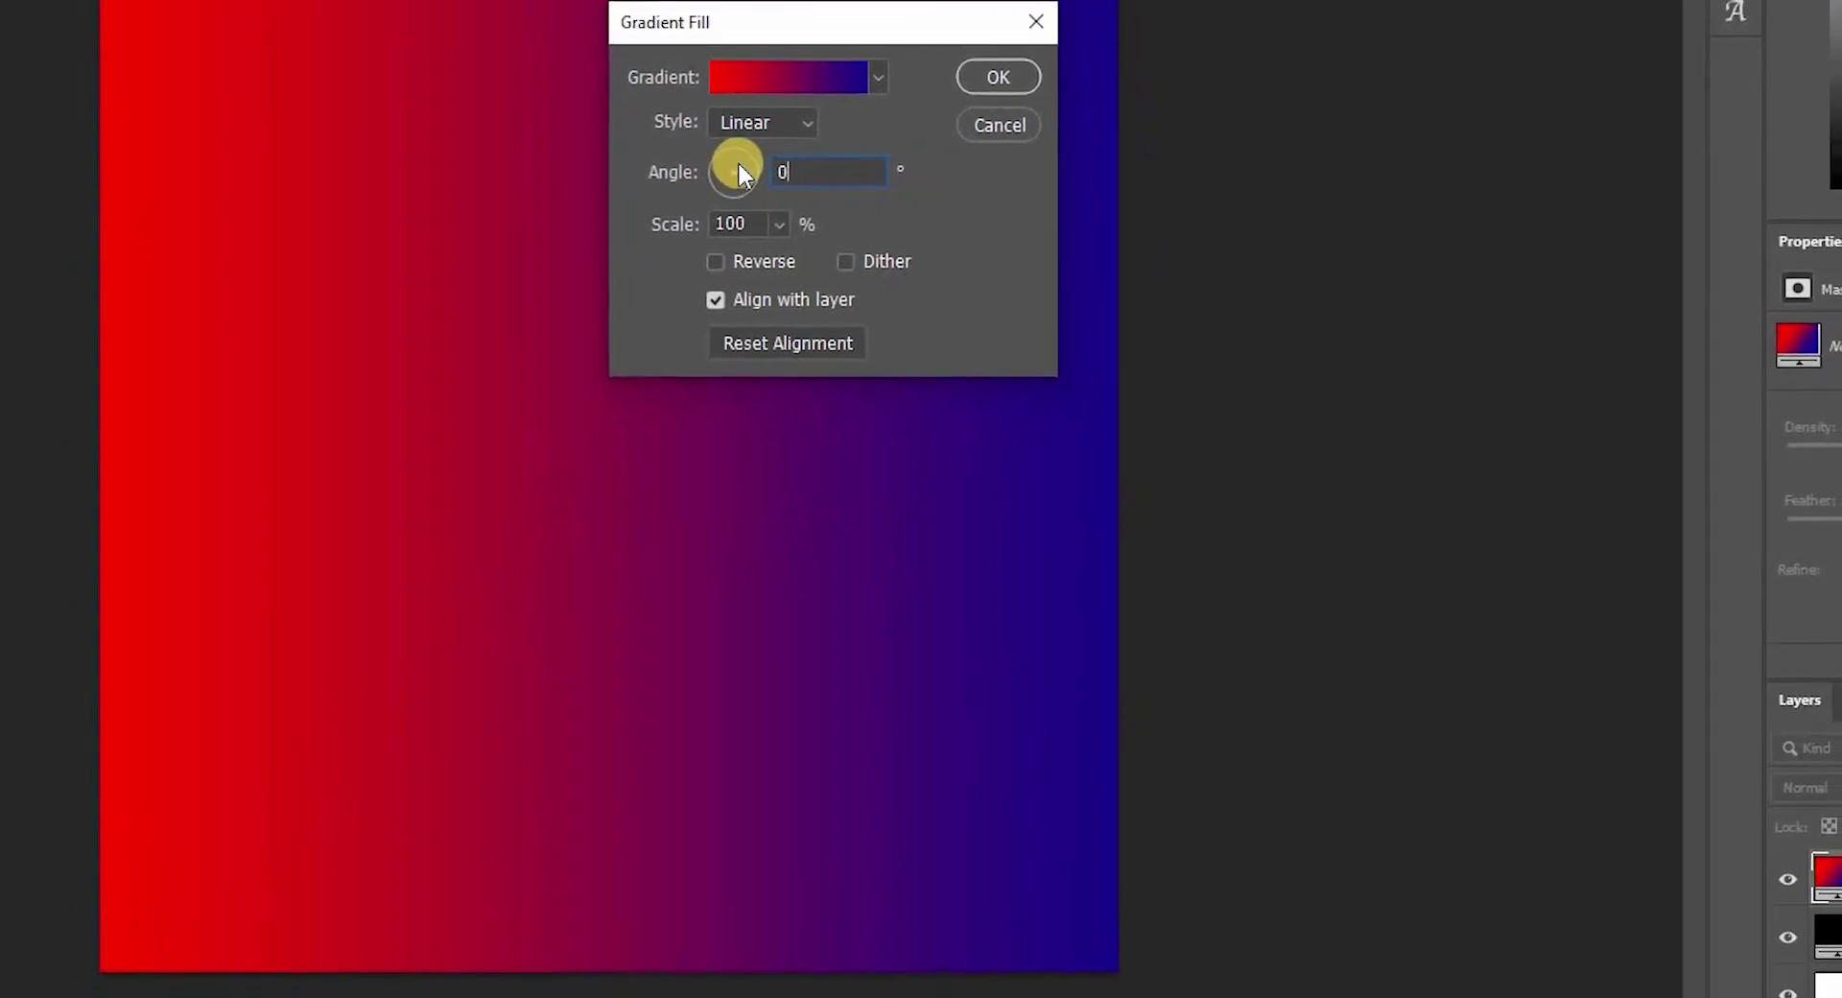
{"action": "mouse_move", "coordinate": [735, 161]}
{"action": "left_mouse_down"}
{"action": "mouse_move", "coordinate": [718, 135]}
{"action": "mouse_move", "coordinate": [716, 172]}
{"action": "mouse_move", "coordinate": [732, 173]}
{"action": "left_mouse_up"}
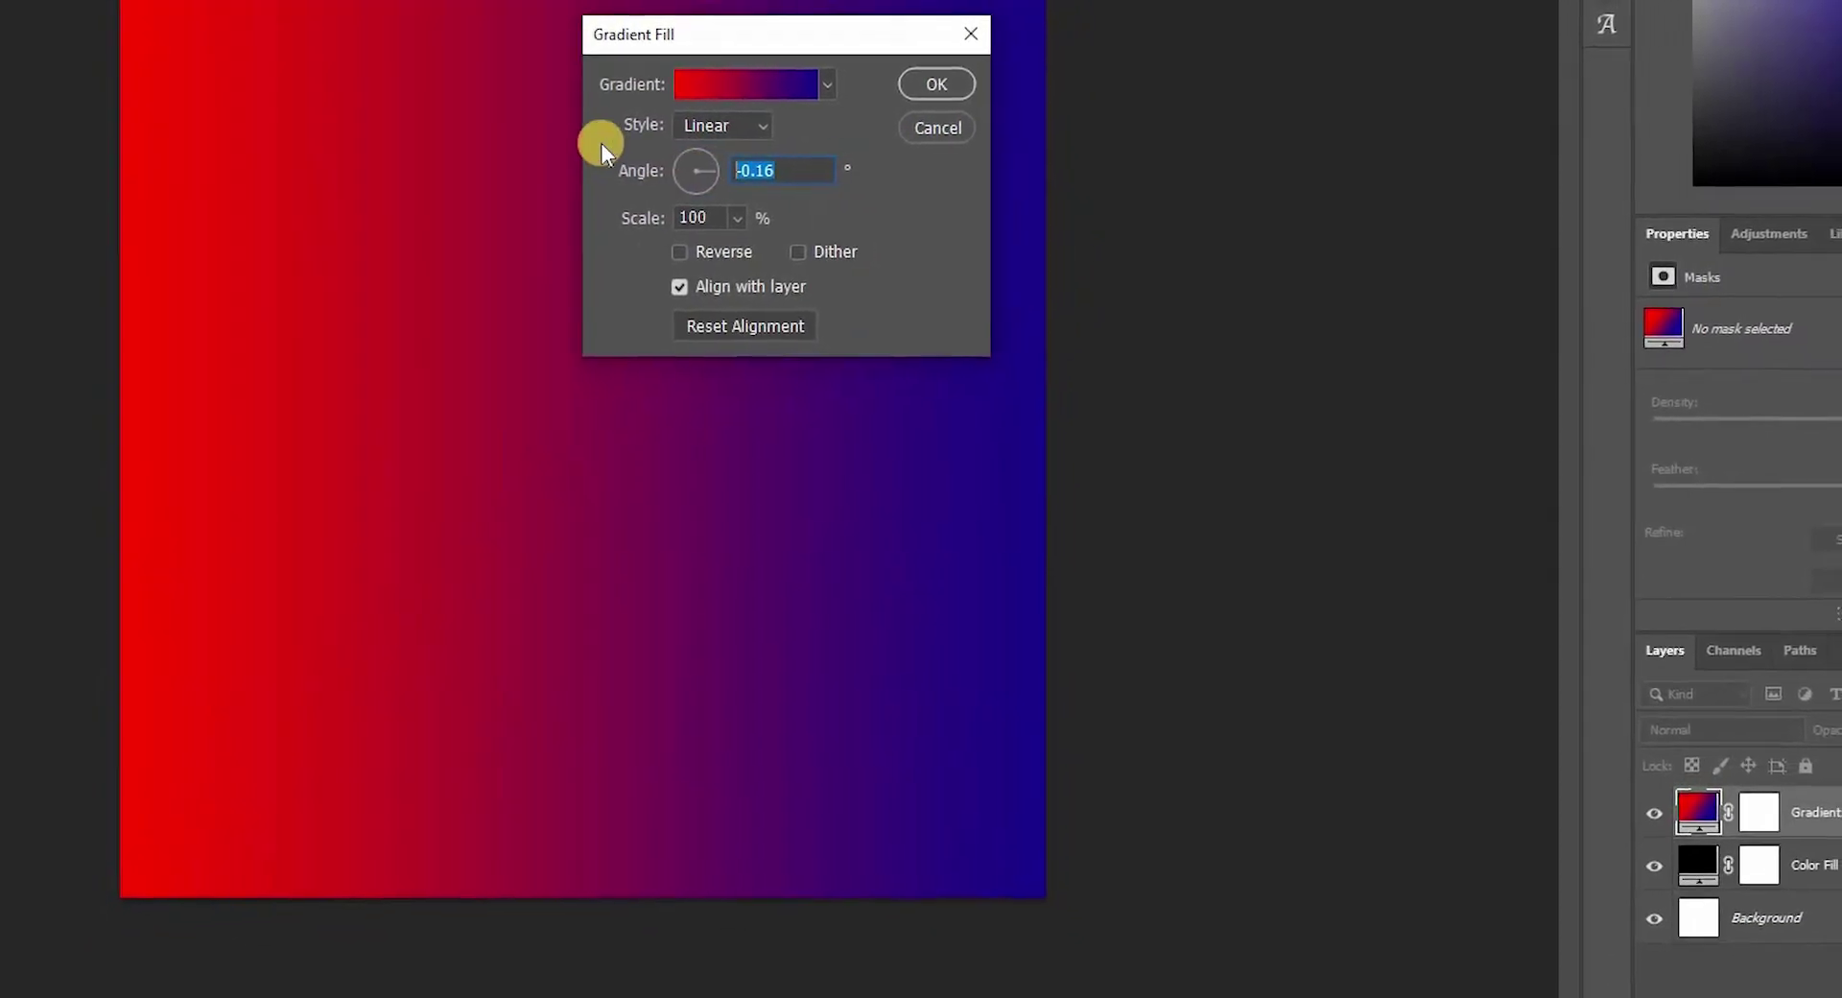
{"action": "type", "text": "00"}
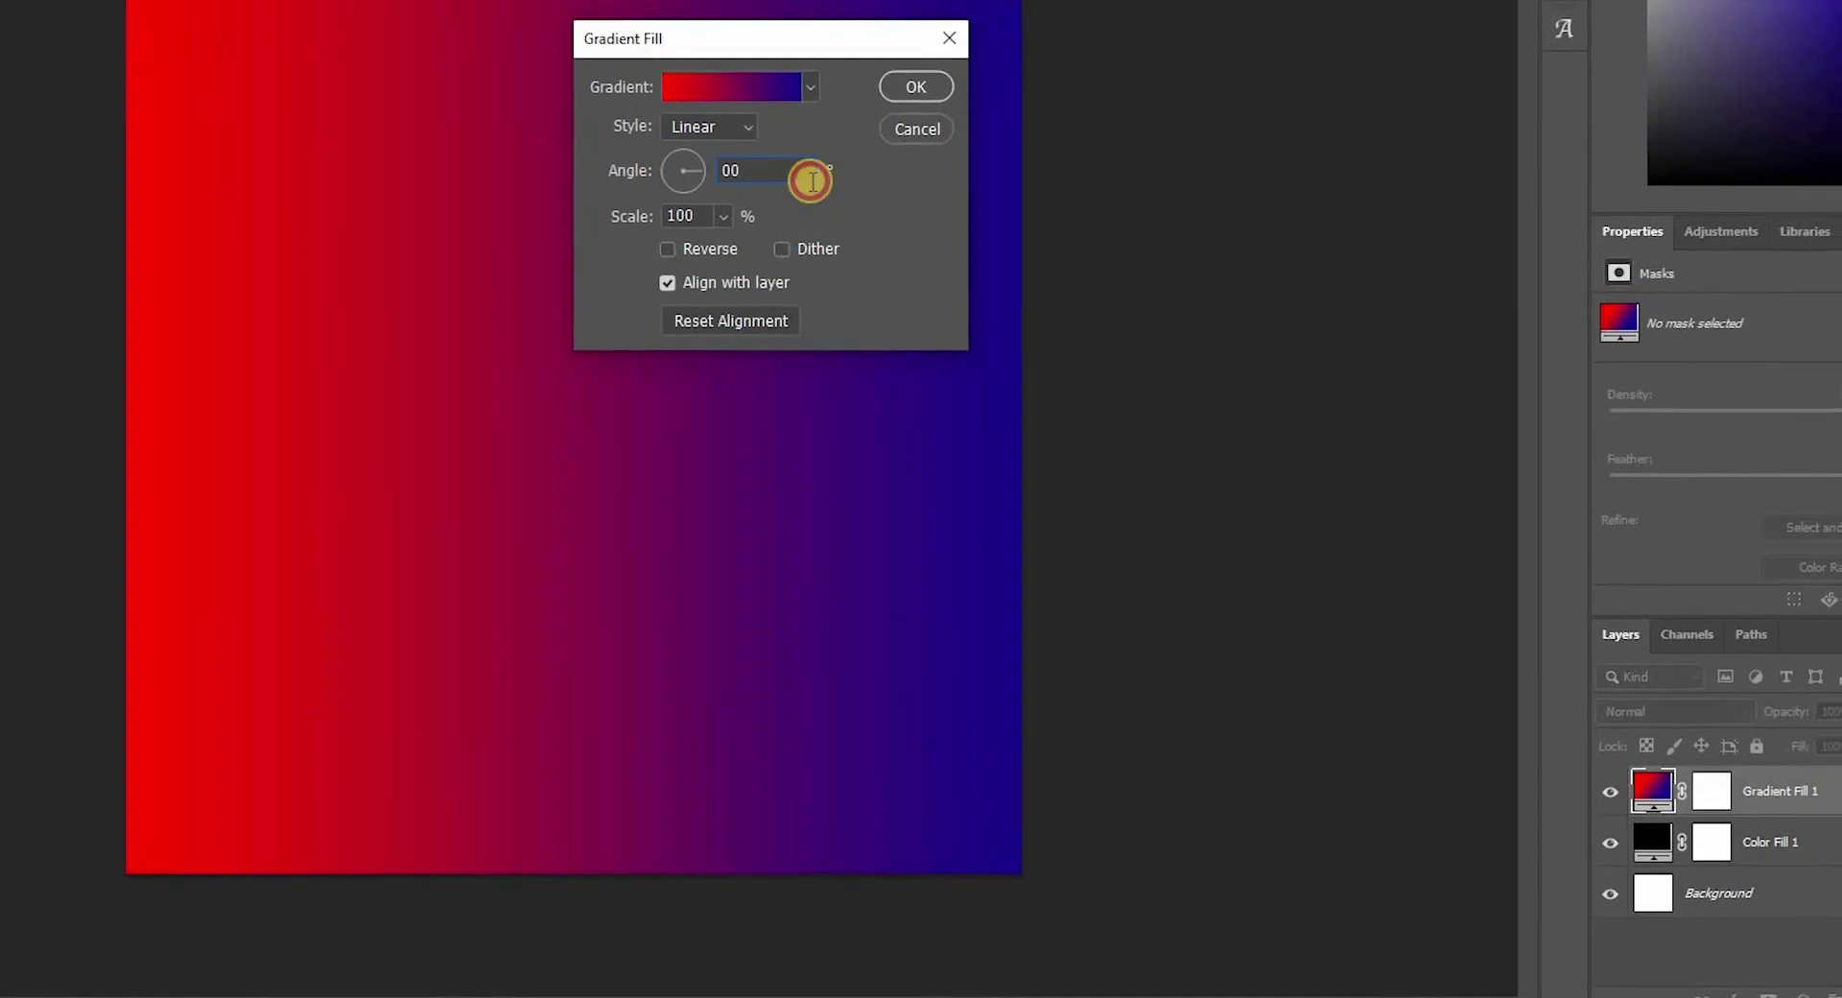
{"action": "left_click", "coordinate": [721, 215]}
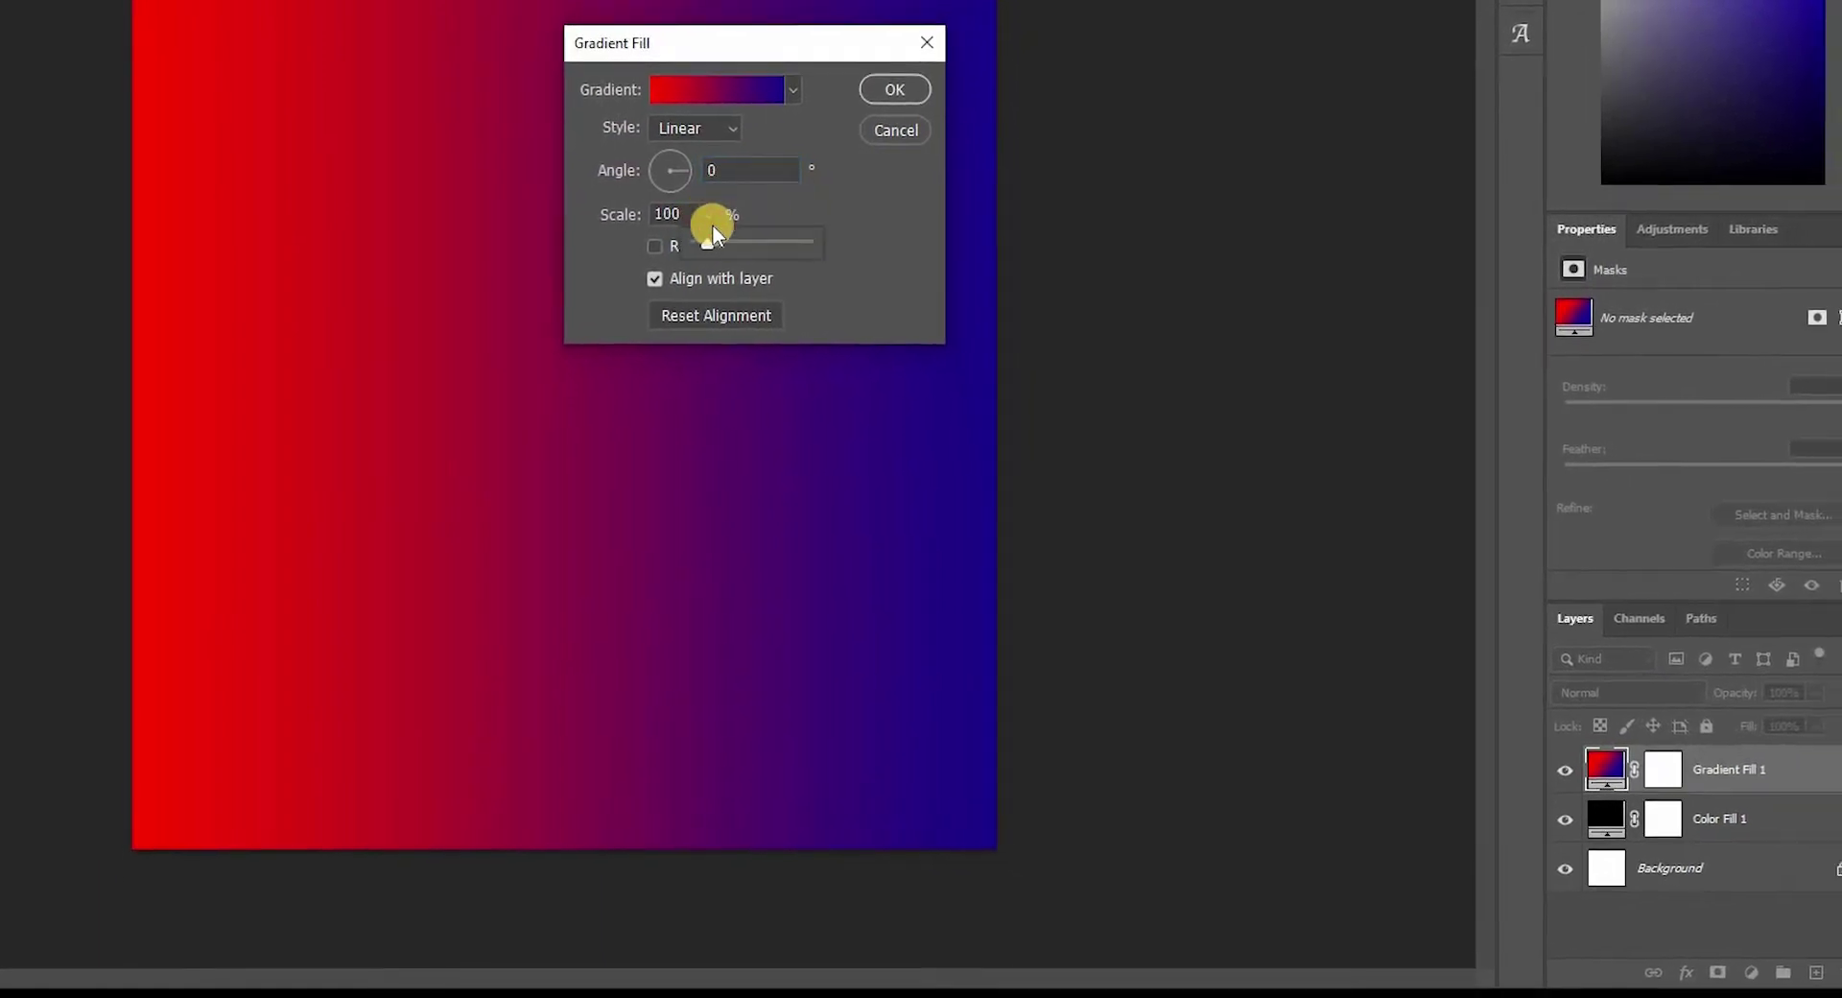
{"action": "left_click_drag", "start_coordinate": [712, 230], "coordinate": [678, 249]}
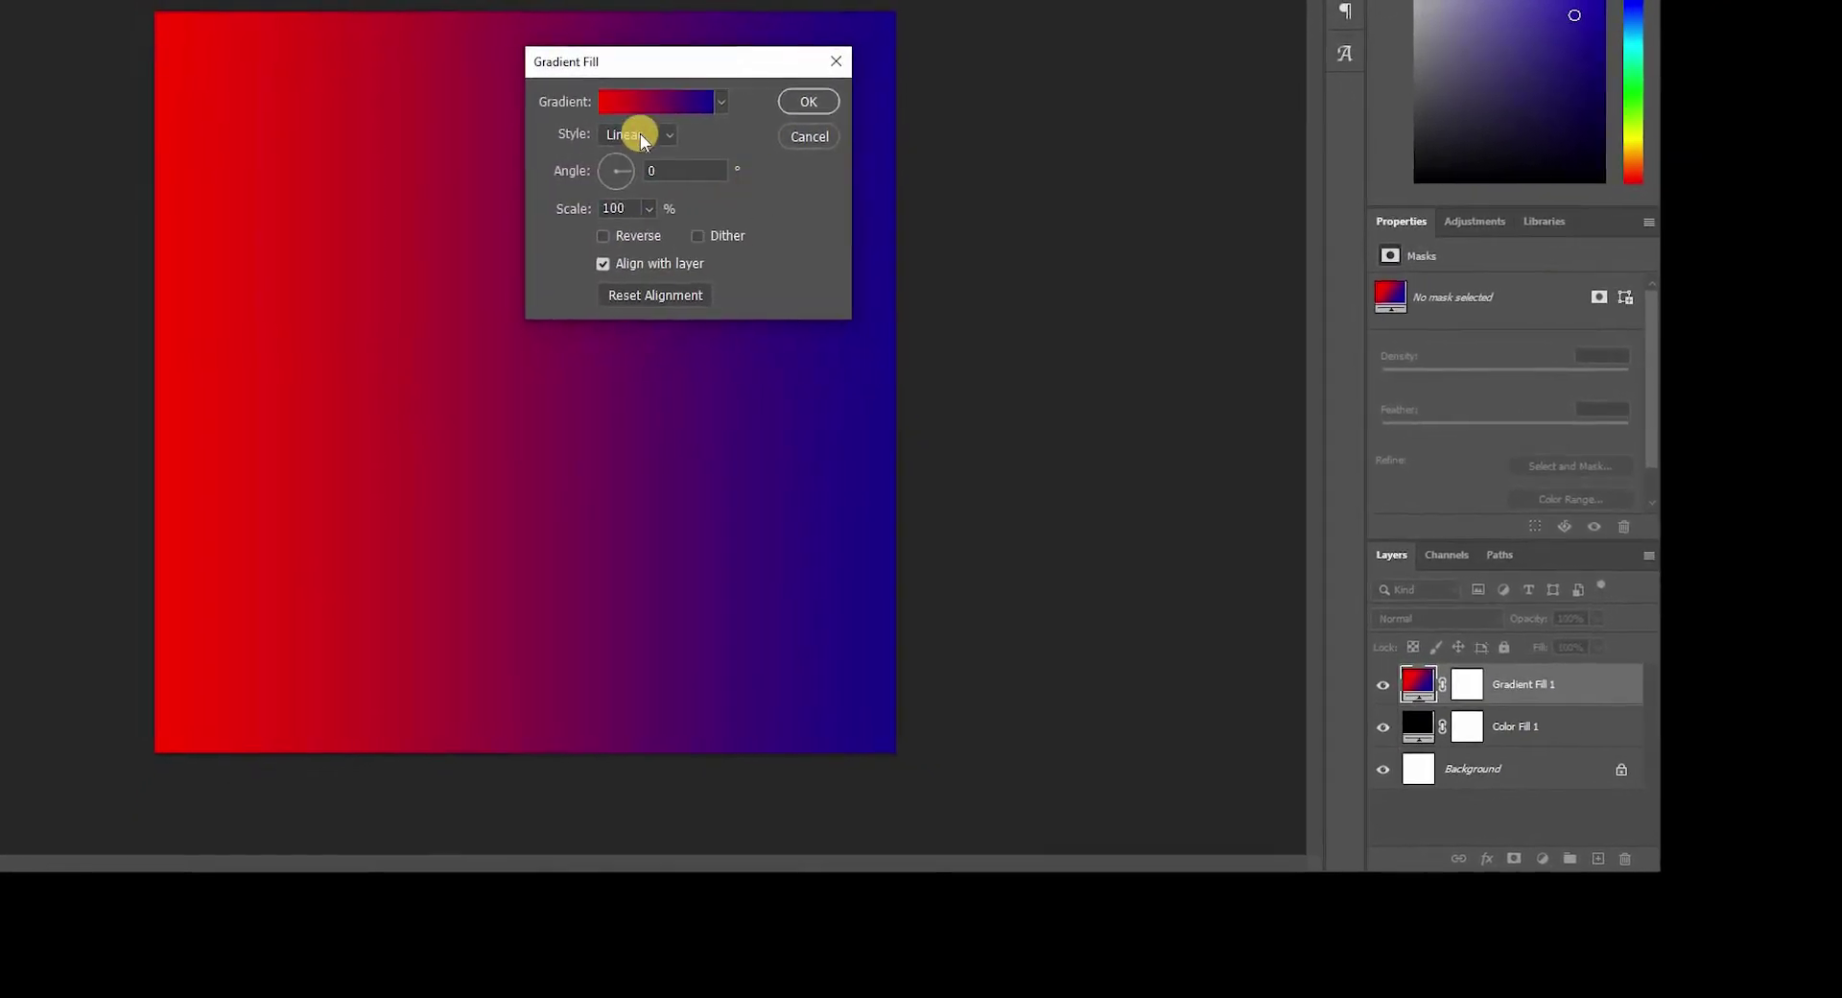
{"action": "left_click", "coordinate": [768, 107]}
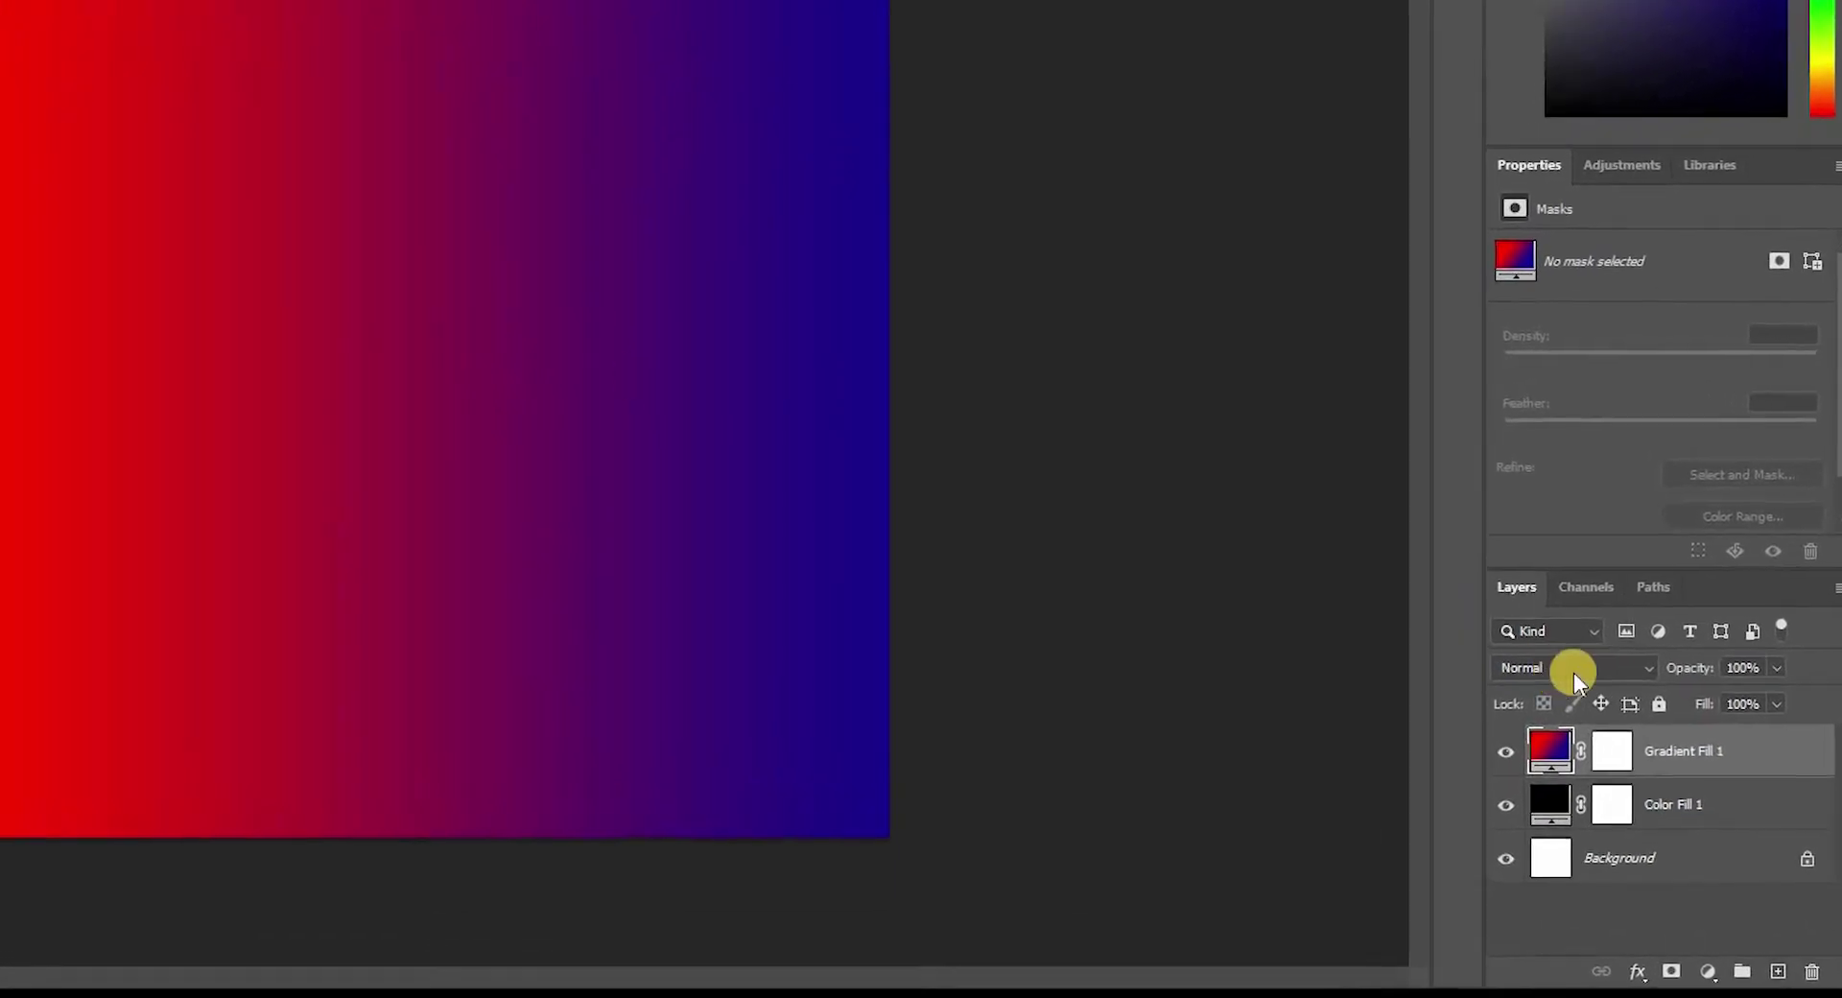
- Lower Gradient Fill 1's opacity to about 52% and deselect the layer
{"action": "left_click", "coordinate": [1778, 667]}
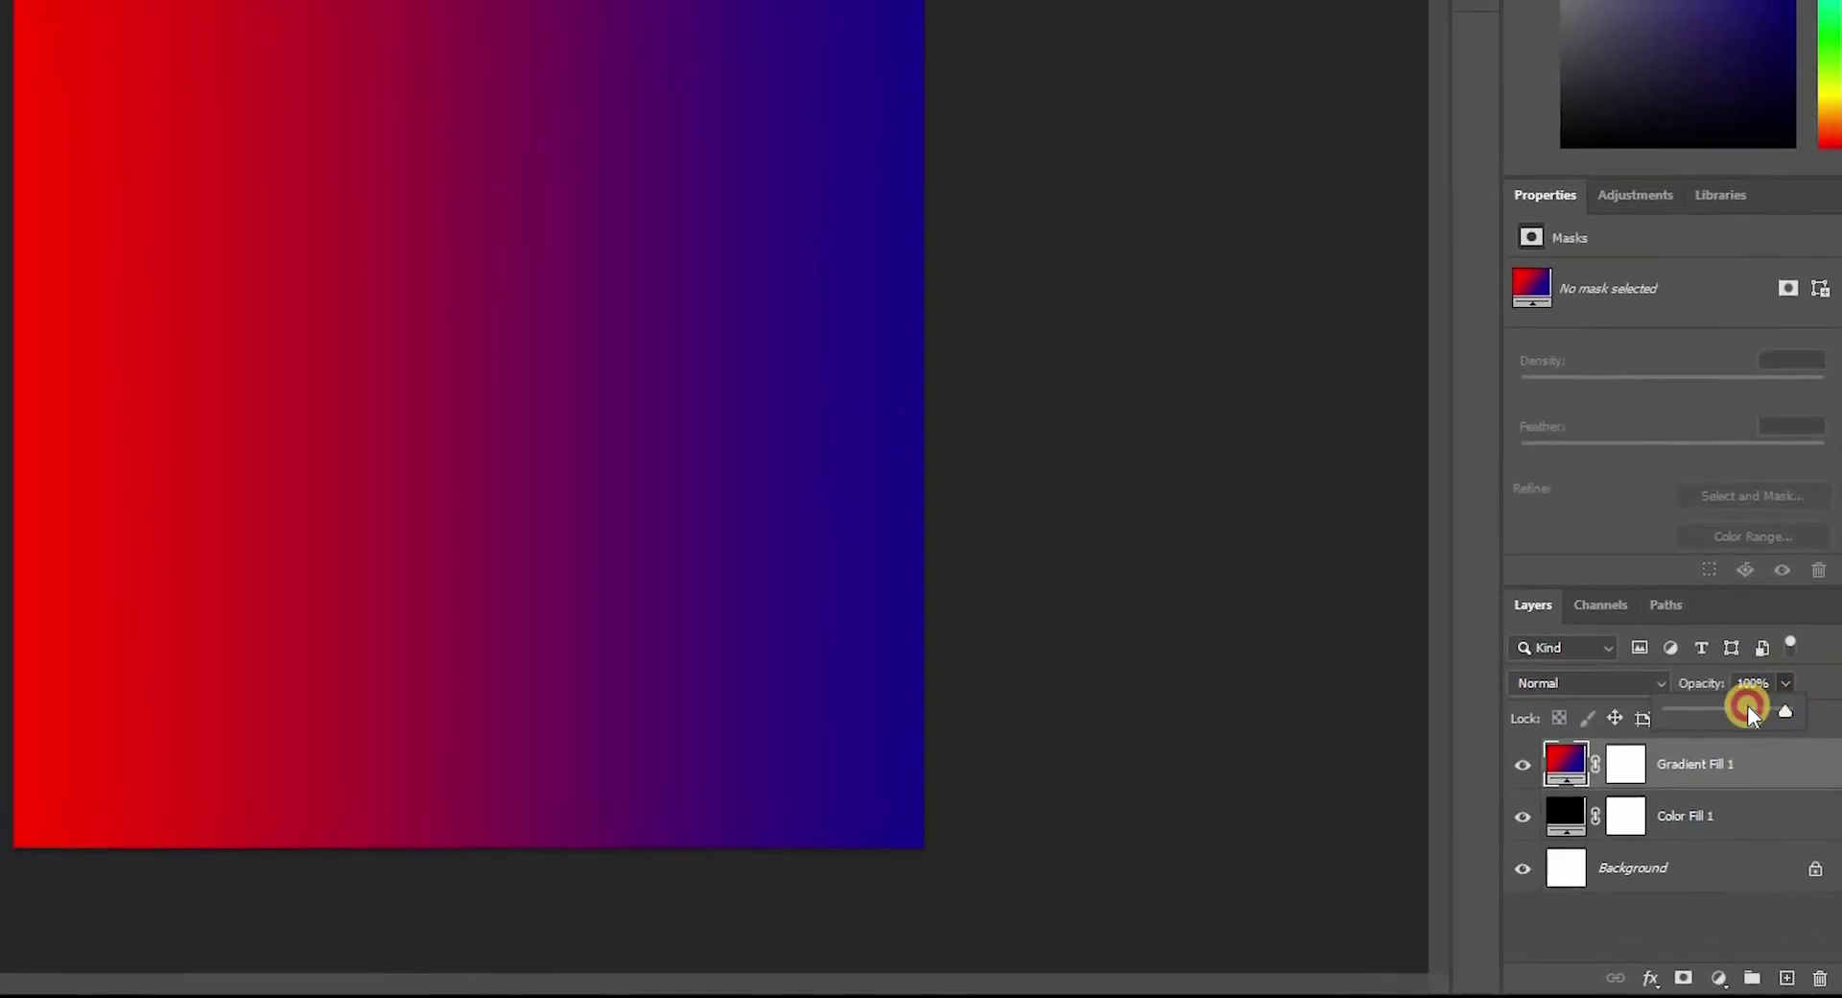
{"action": "left_click_drag", "start_coordinate": [1748, 705], "coordinate": [1735, 735]}
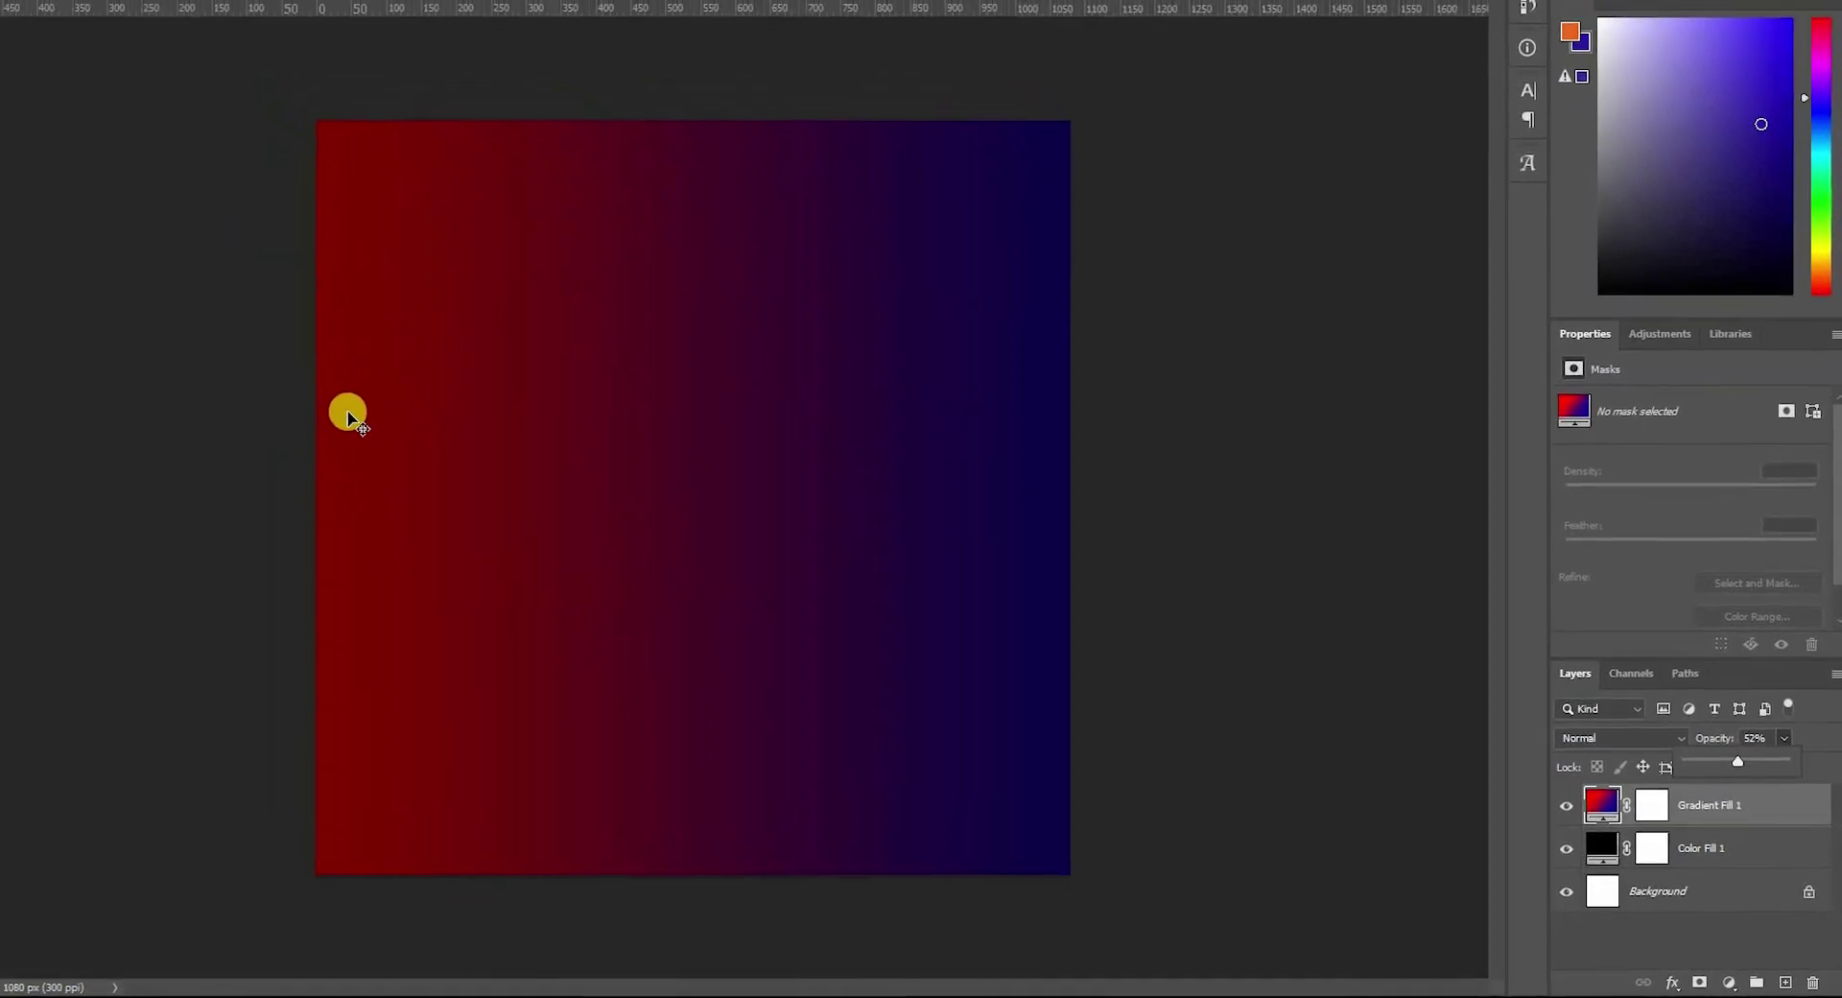
{"action": "left_click", "coordinate": [1259, 363]}
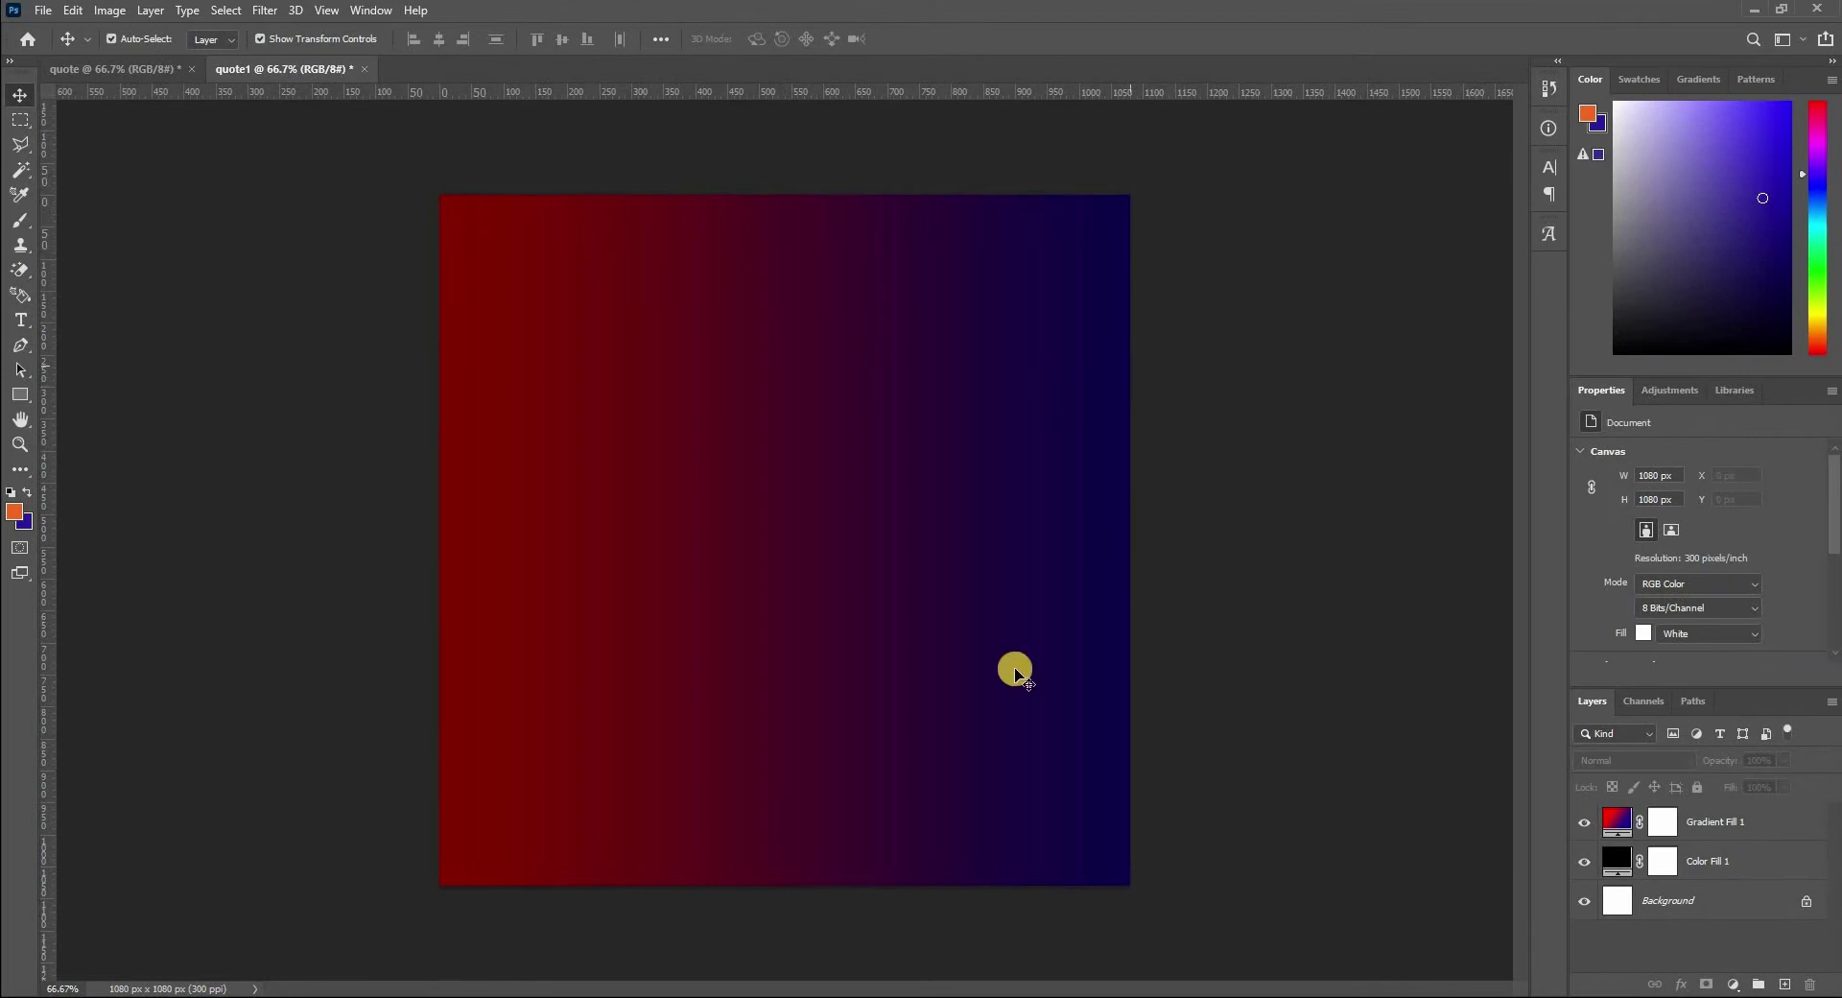
- Open the Downloads folder in File Explorer from the taskbar
{"action": "mouse_move", "coordinate": [871, 996]}
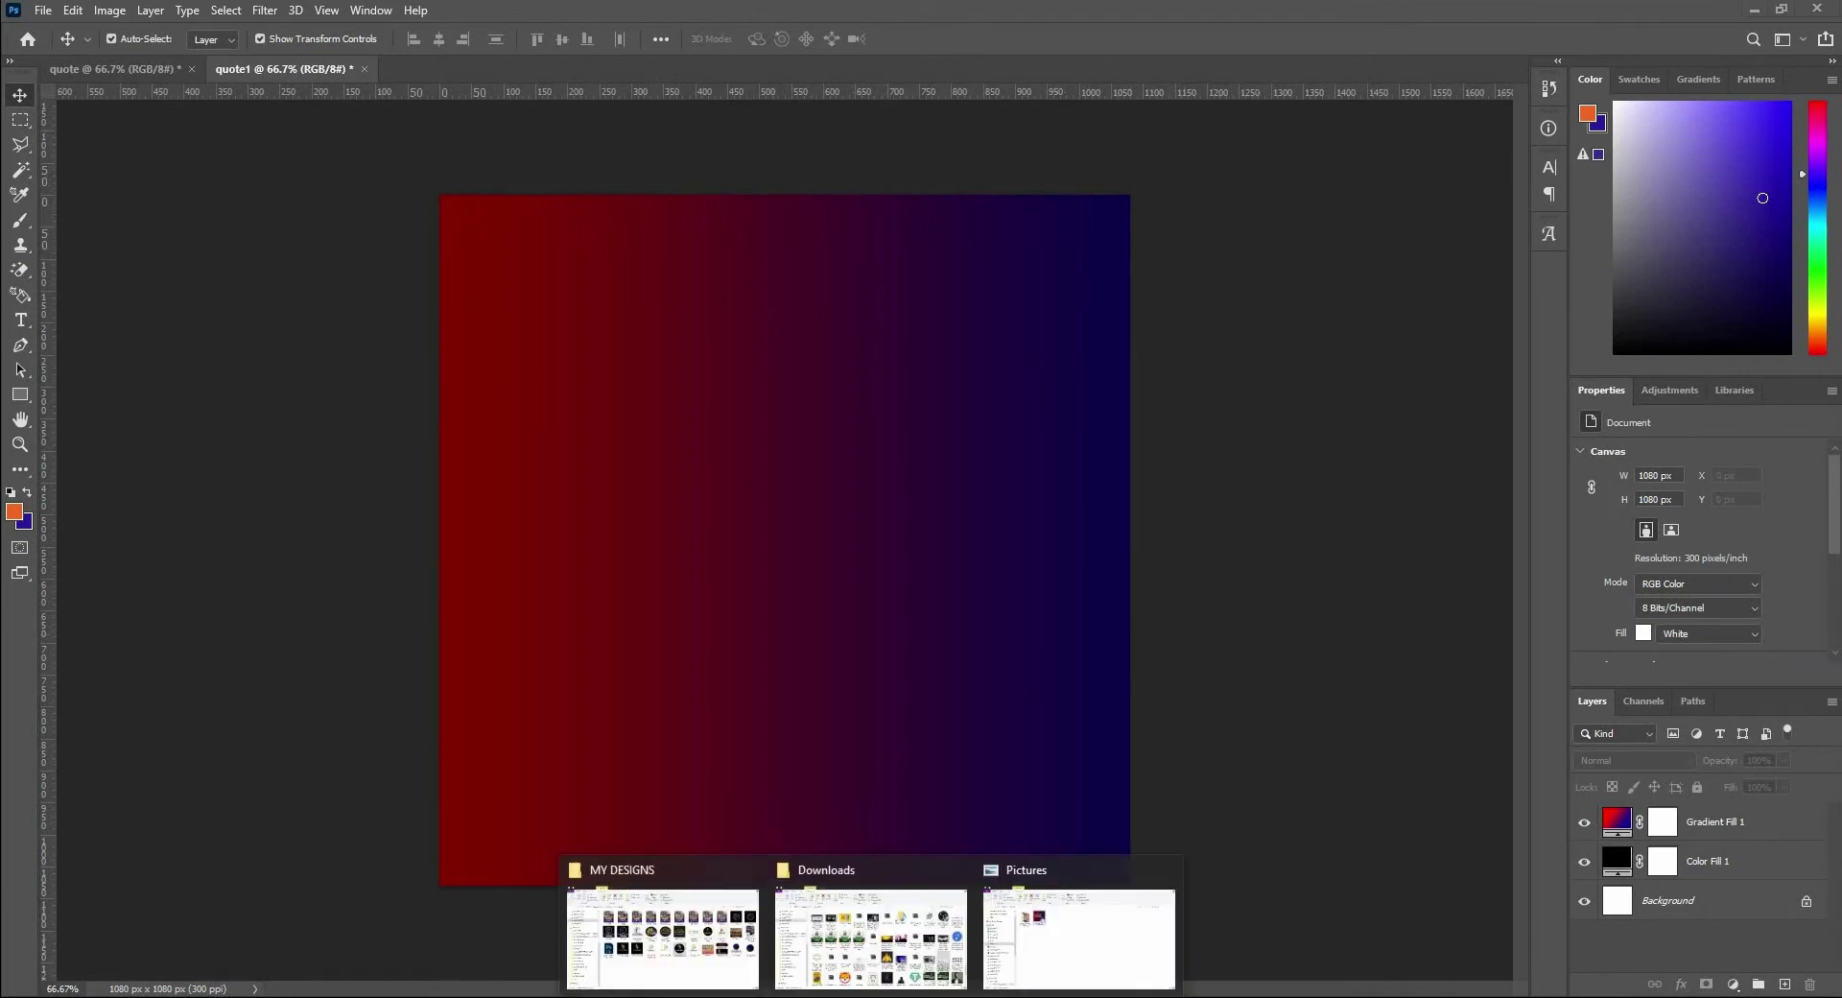
{"action": "left_click", "coordinate": [820, 892]}
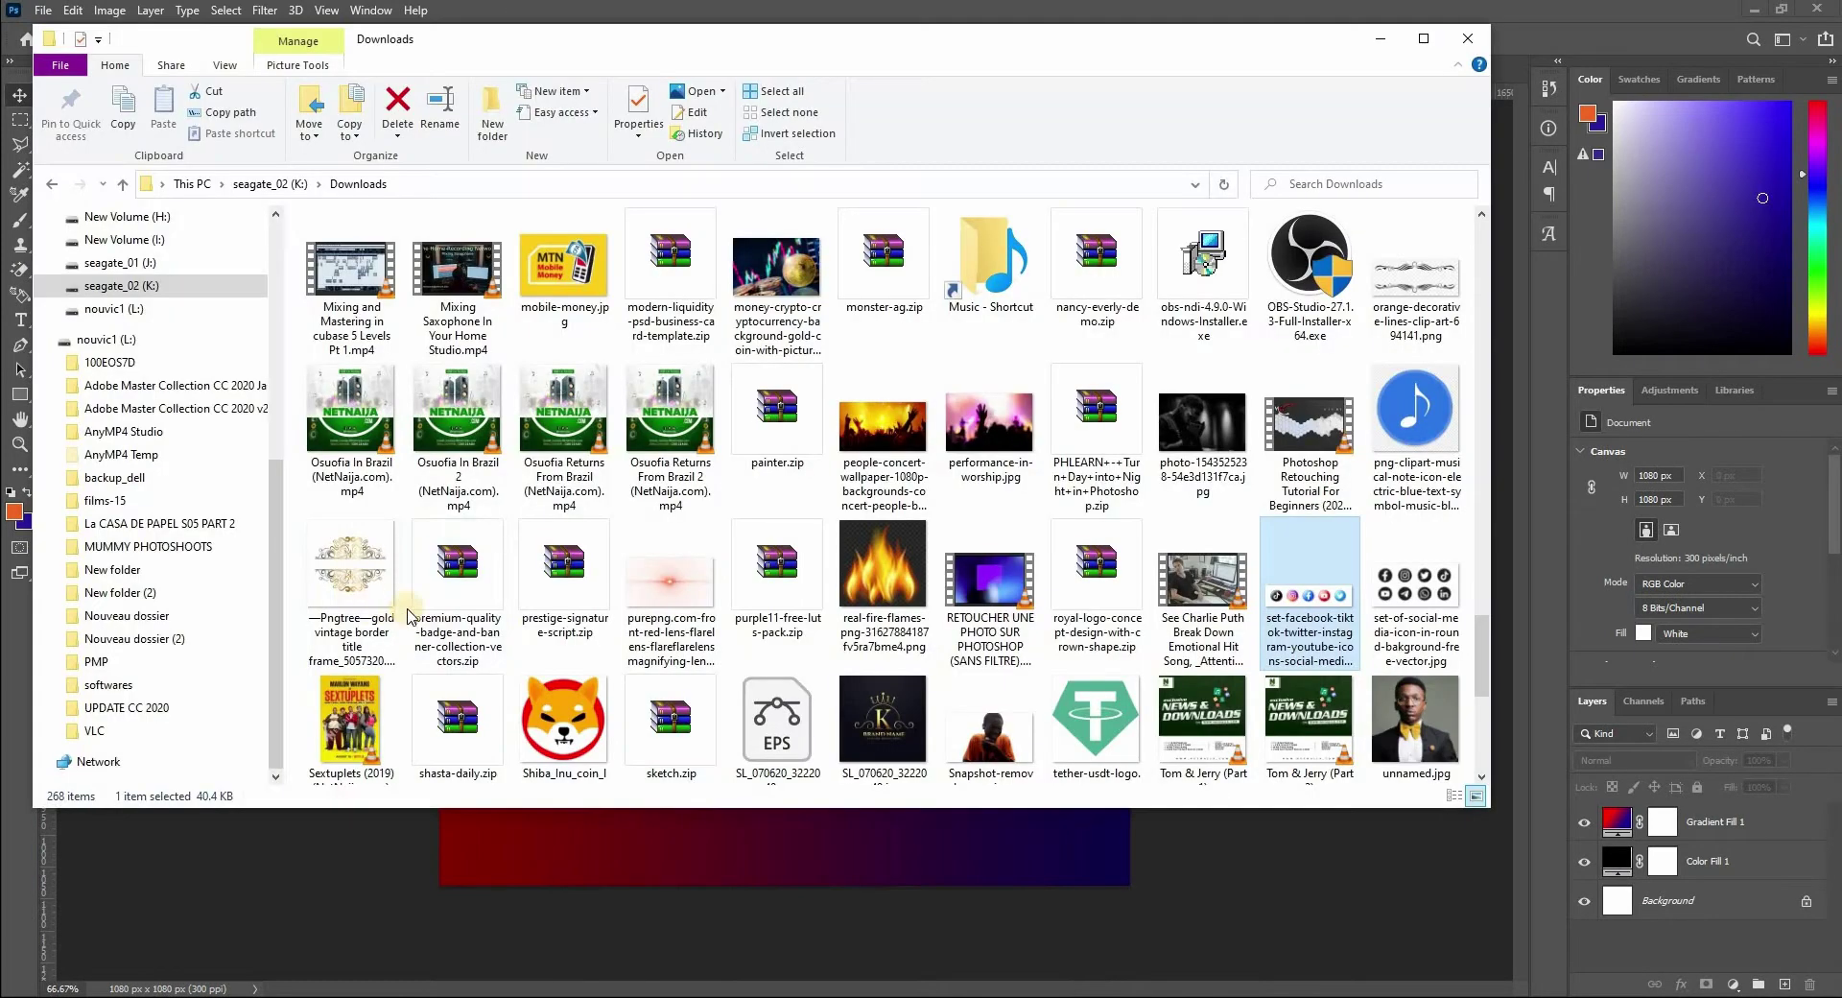
{"action": "left_click", "coordinate": [129, 708]}
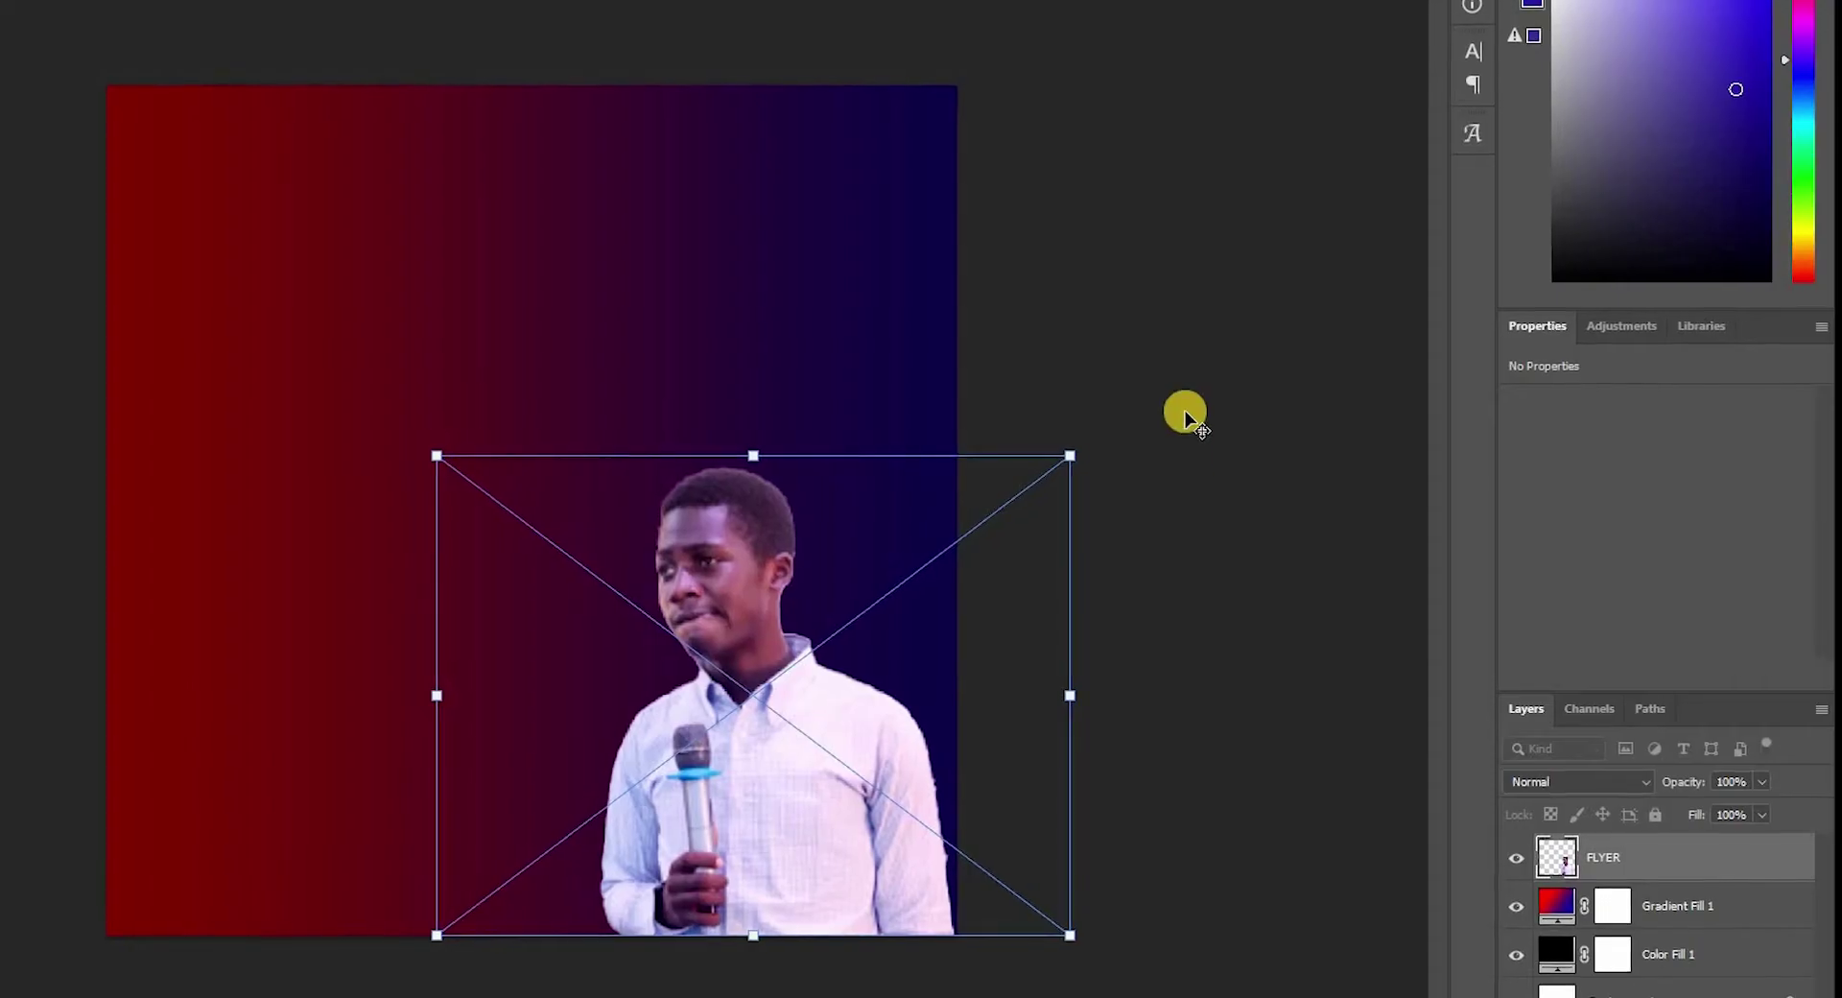
- Commit the placed FLYER speaker photo in the bottom-right corner and deselect it
{"action": "key", "text": "Return"}
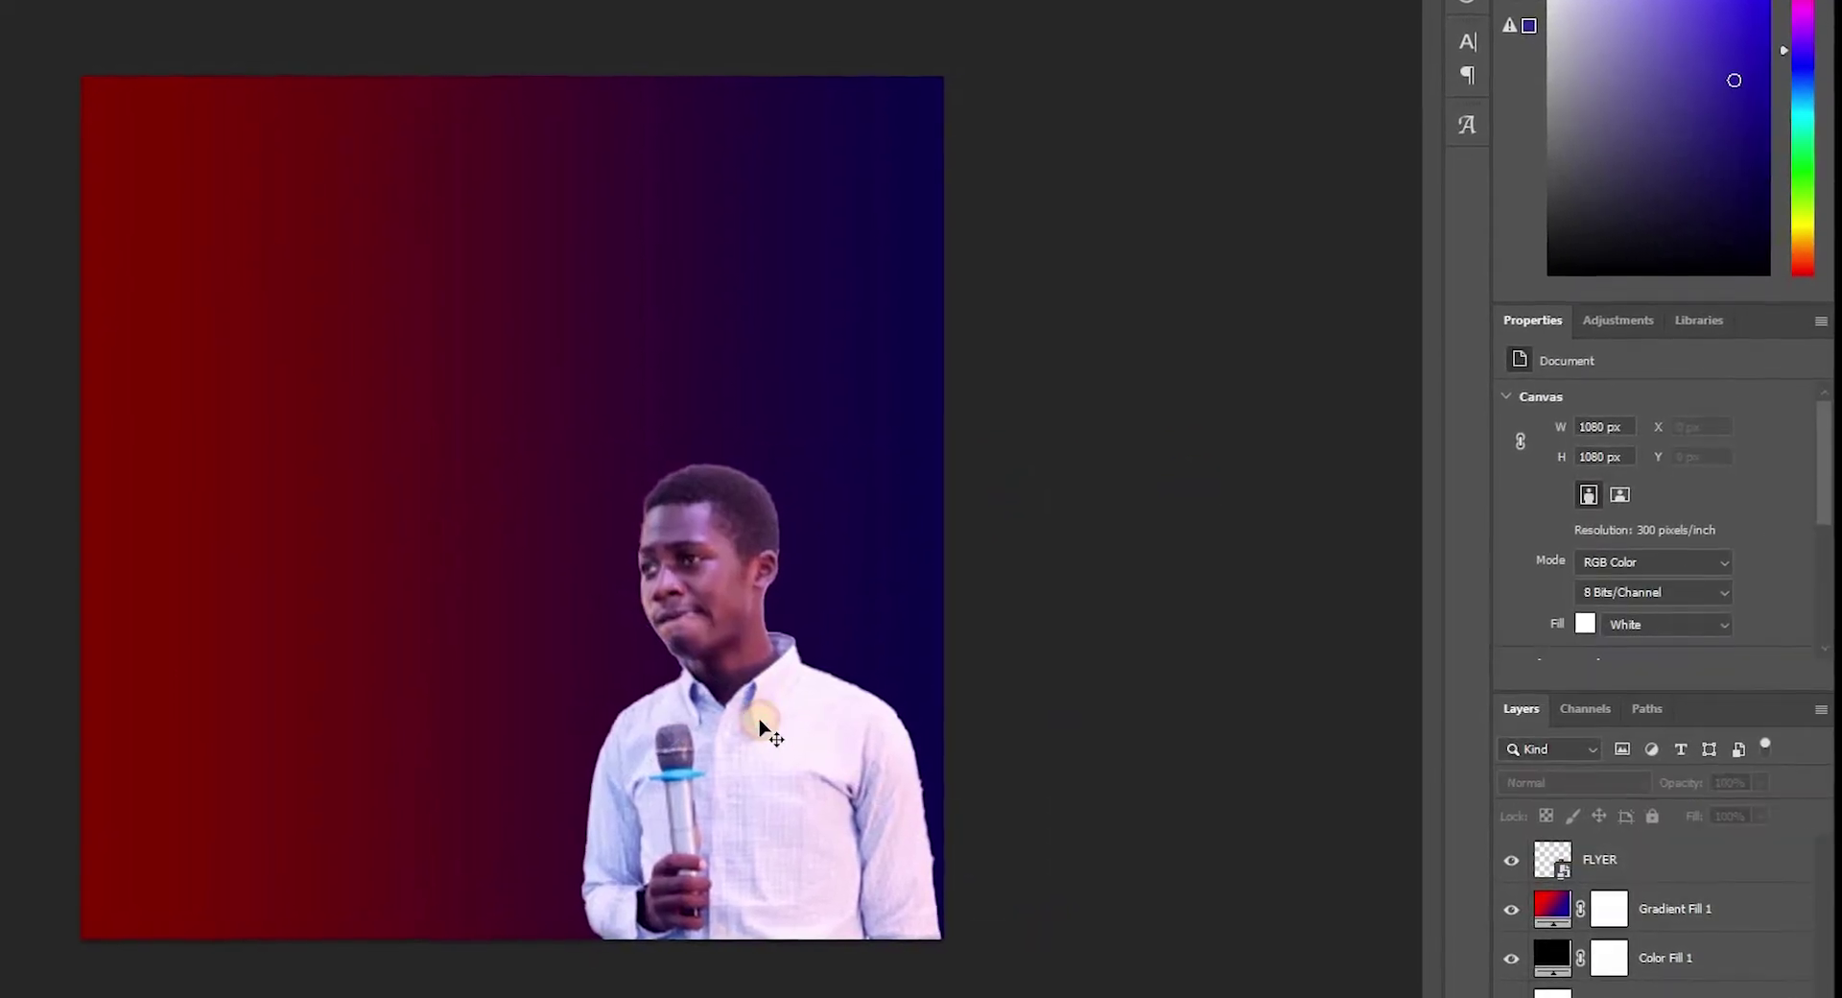
{"action": "left_click", "coordinate": [762, 728]}
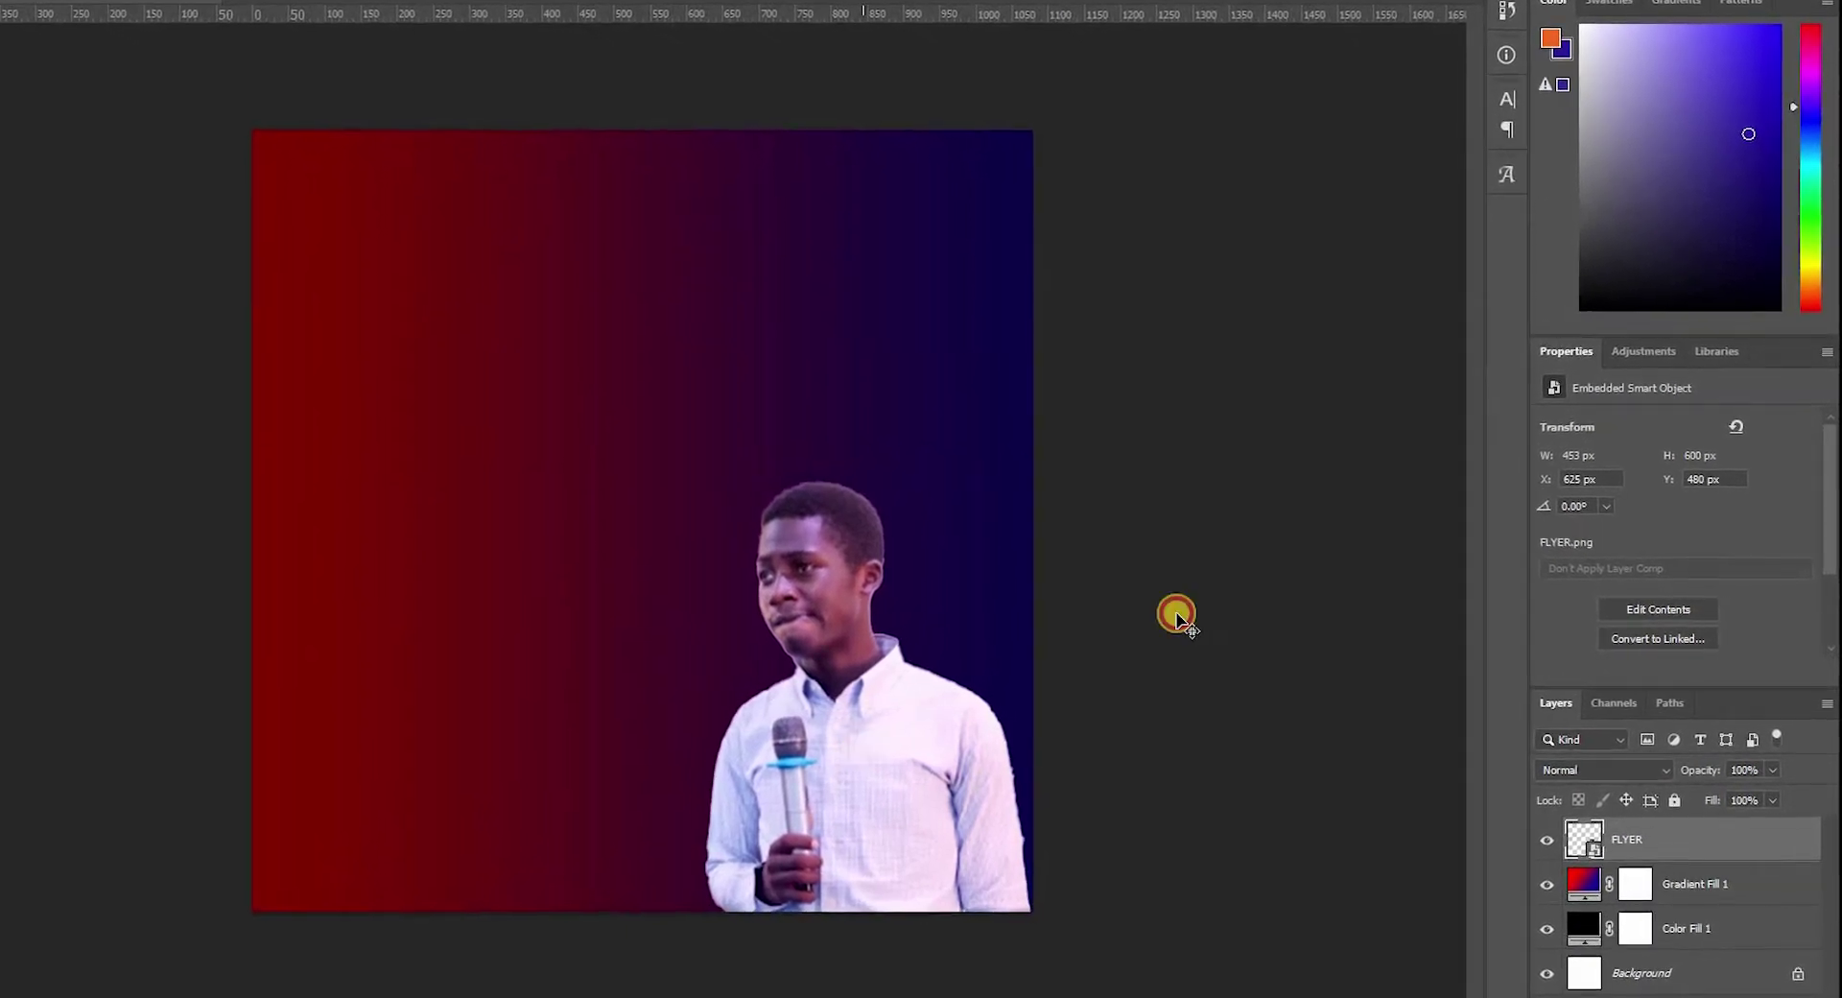
{"action": "left_click", "coordinate": [1230, 589]}
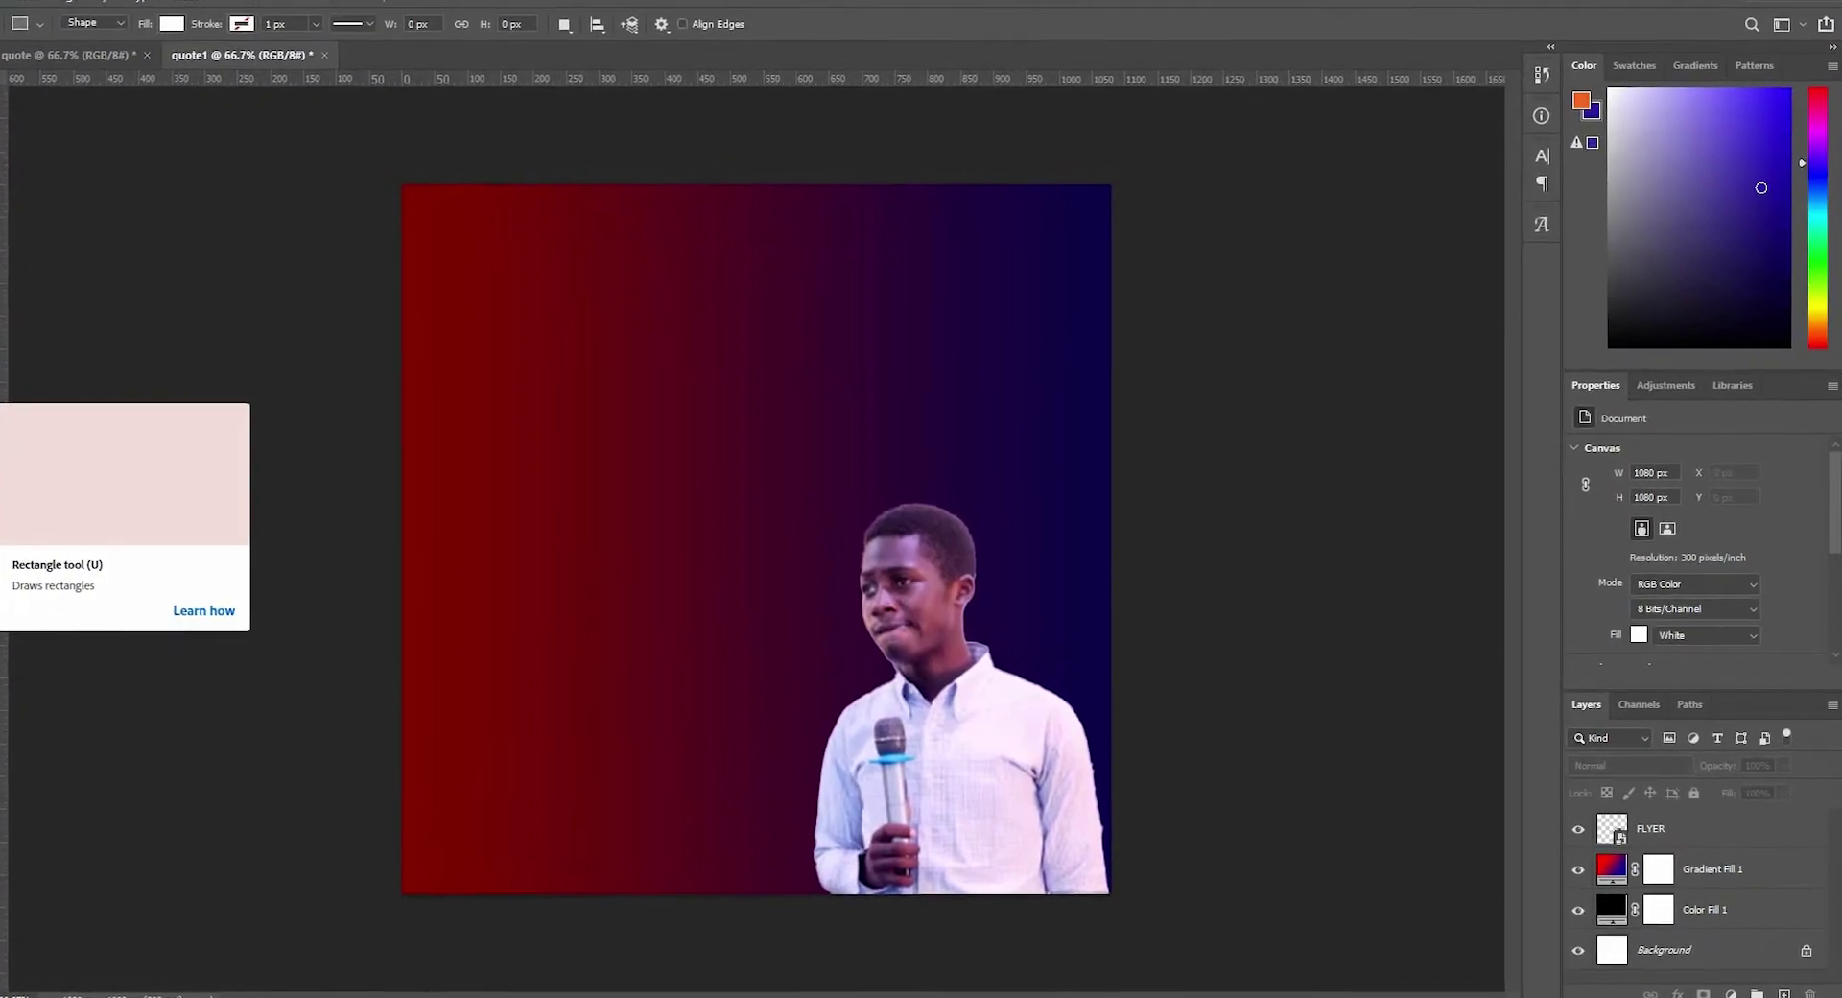
- Switch to the Rectangle Tool and enlarge the speaker photo to 464 × 614 px
{"action": "right_click", "coordinate": [8, 411]}
{"action": "left_click", "coordinate": [5, 388]}
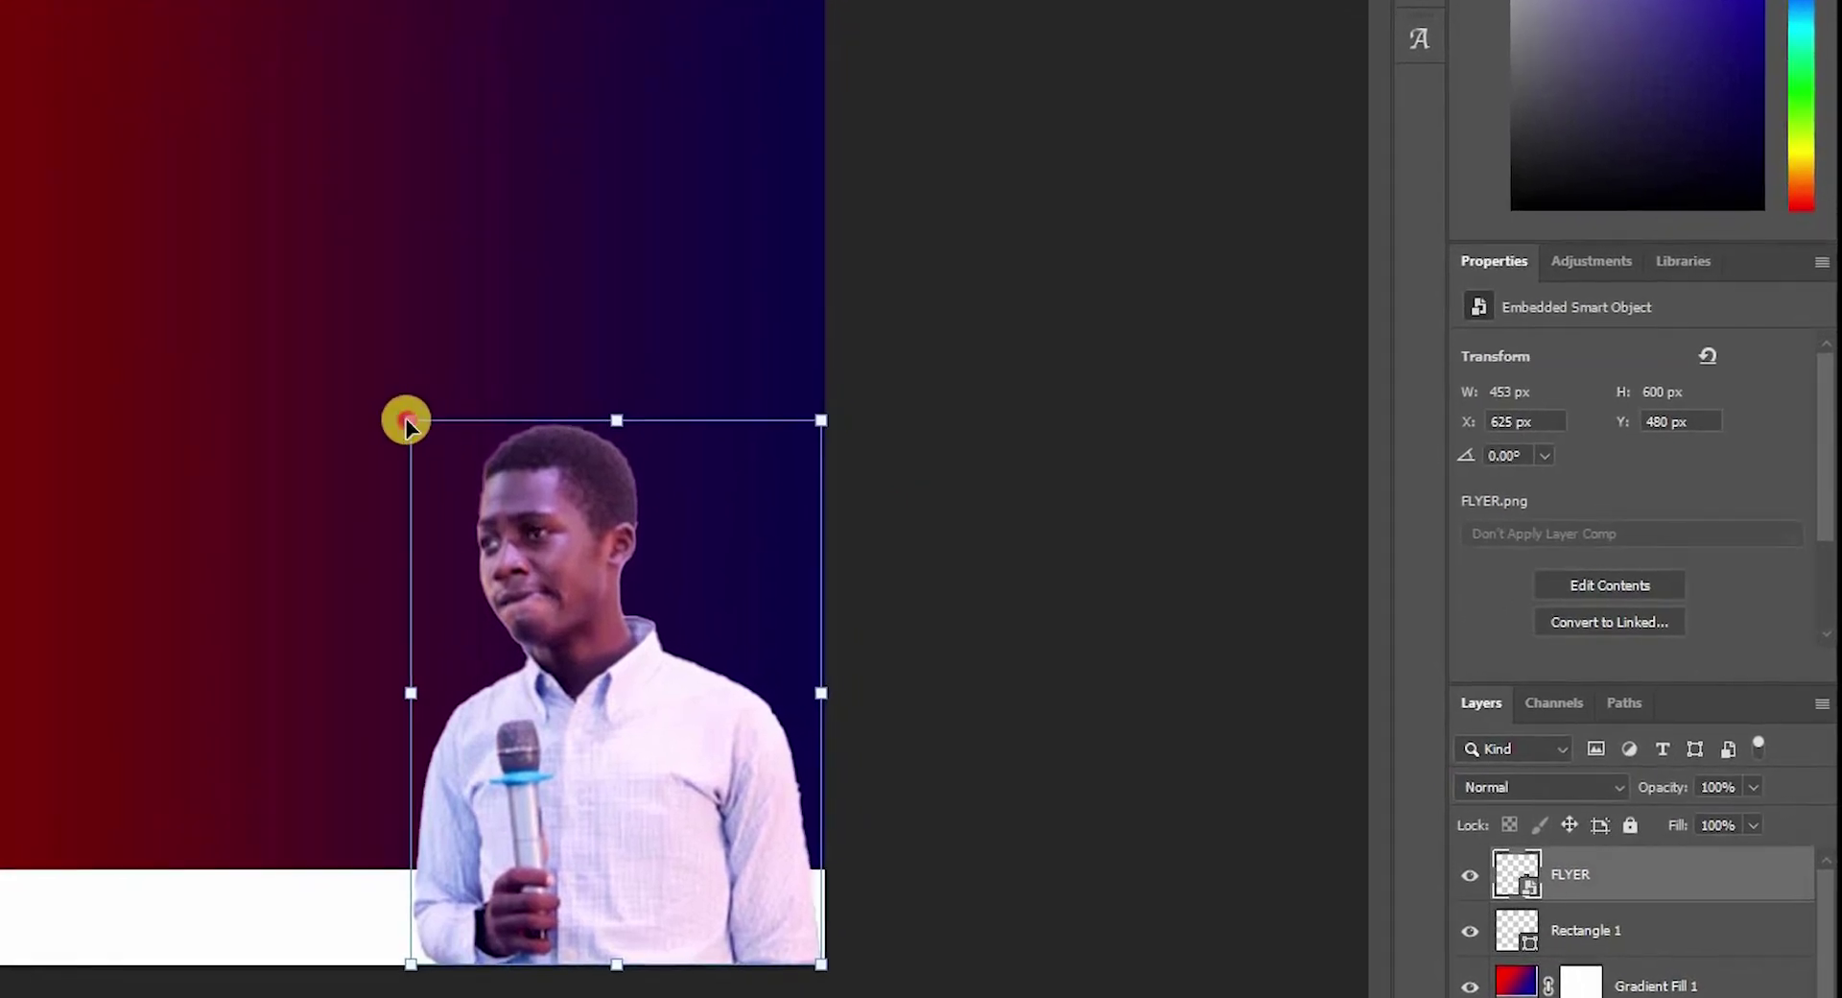
{"action": "left_click_drag", "start_coordinate": [406, 423], "coordinate": [538, 378]}
{"action": "key", "text": "Return"}
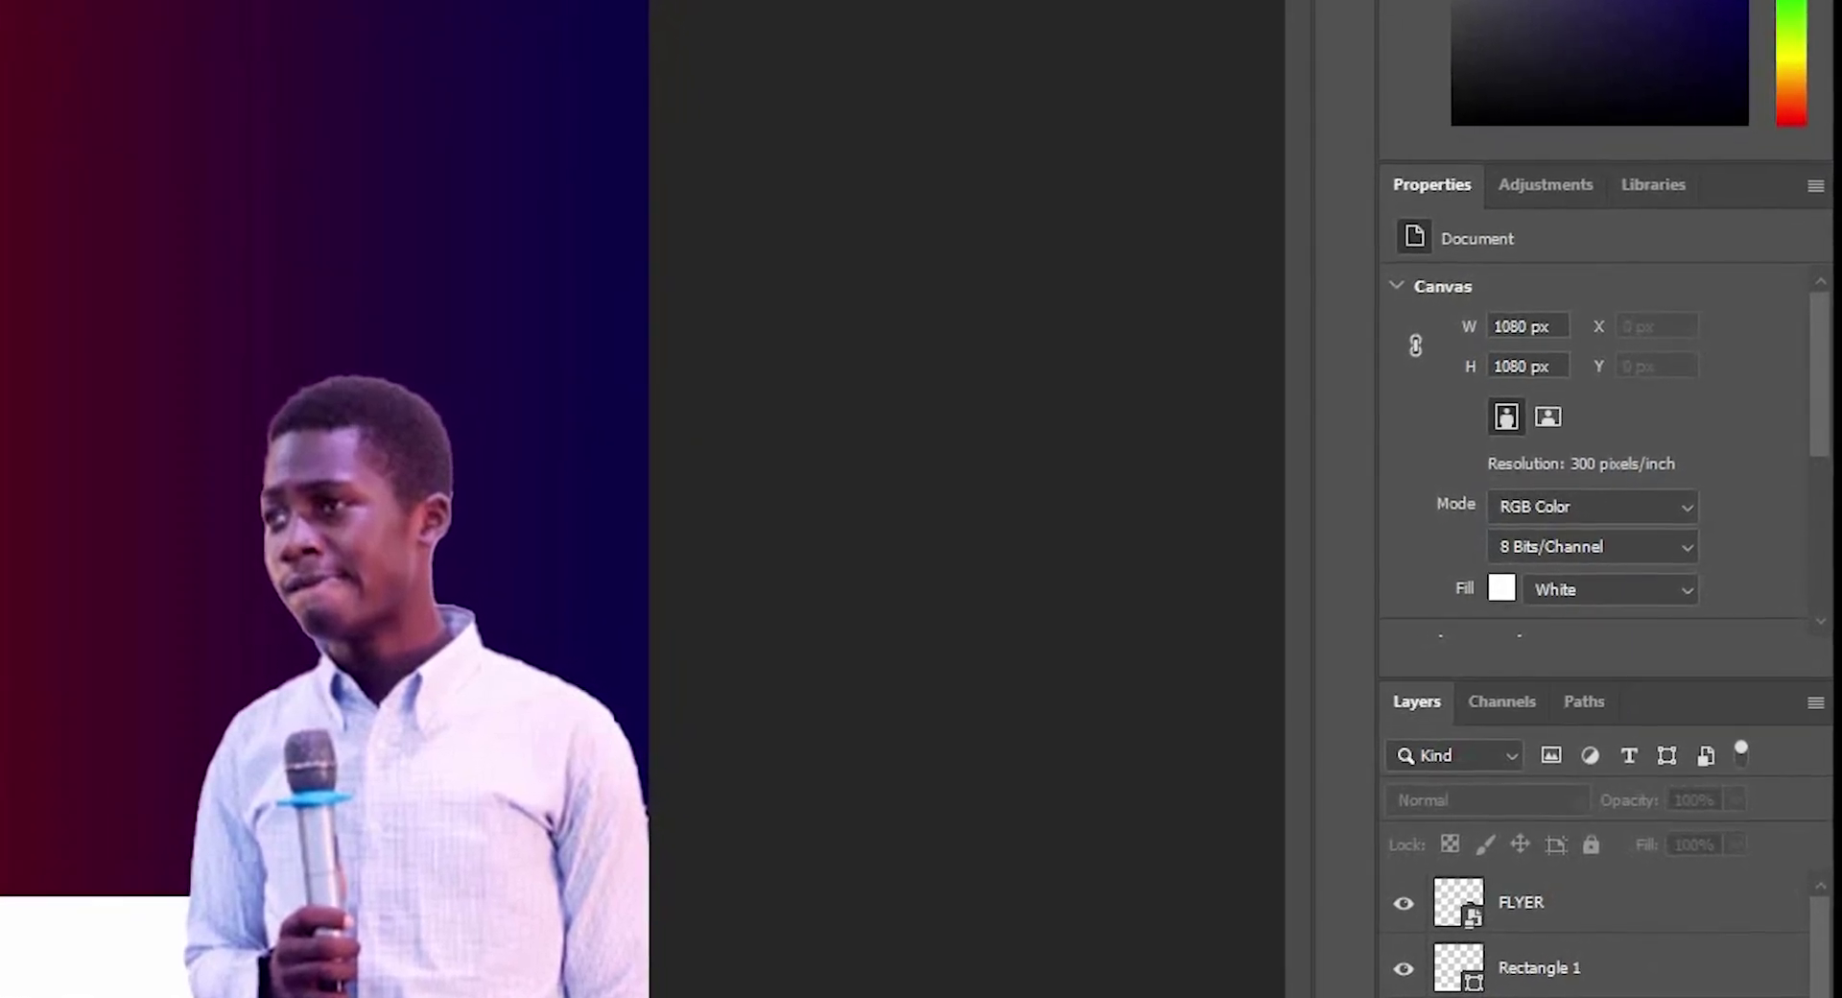
- Draw a 1019 × 902 px rectangle over the flyer and remove its fill
{"action": "left_click_drag", "start_coordinate": [286, 826], "coordinate": [456, 828]}
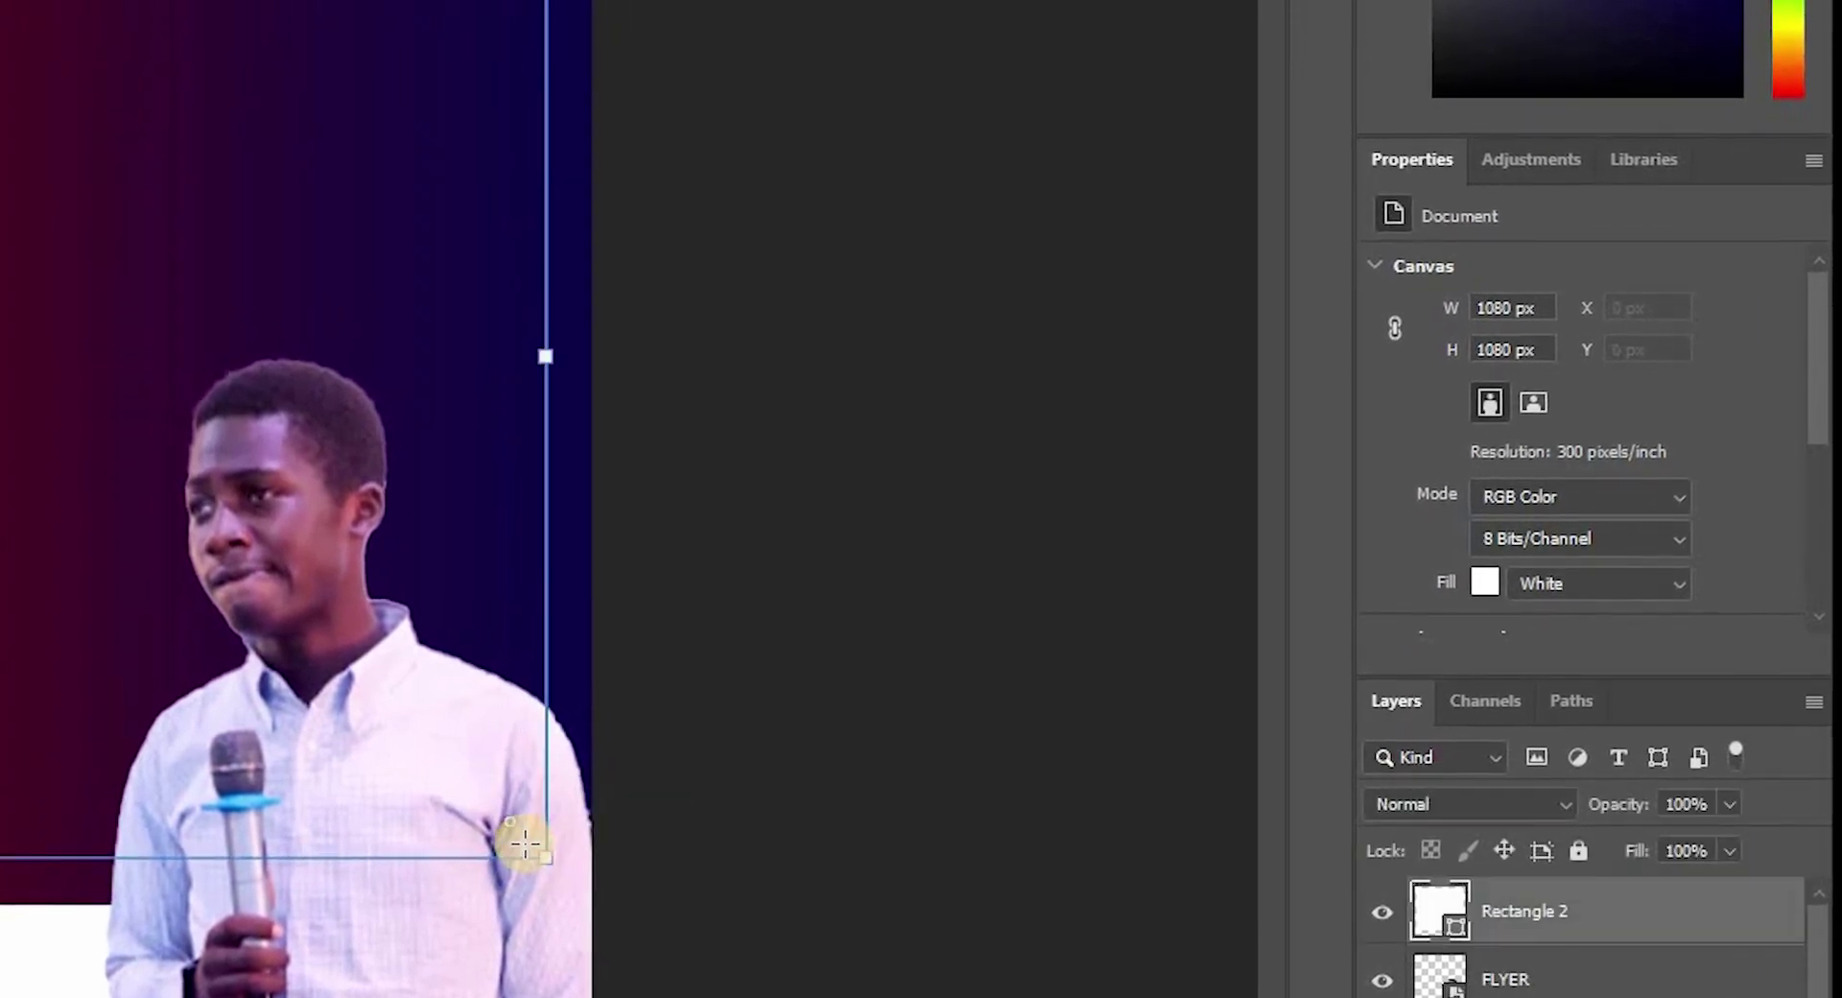
{"action": "left_click_drag", "start_coordinate": [525, 844], "coordinate": [522, 844]}
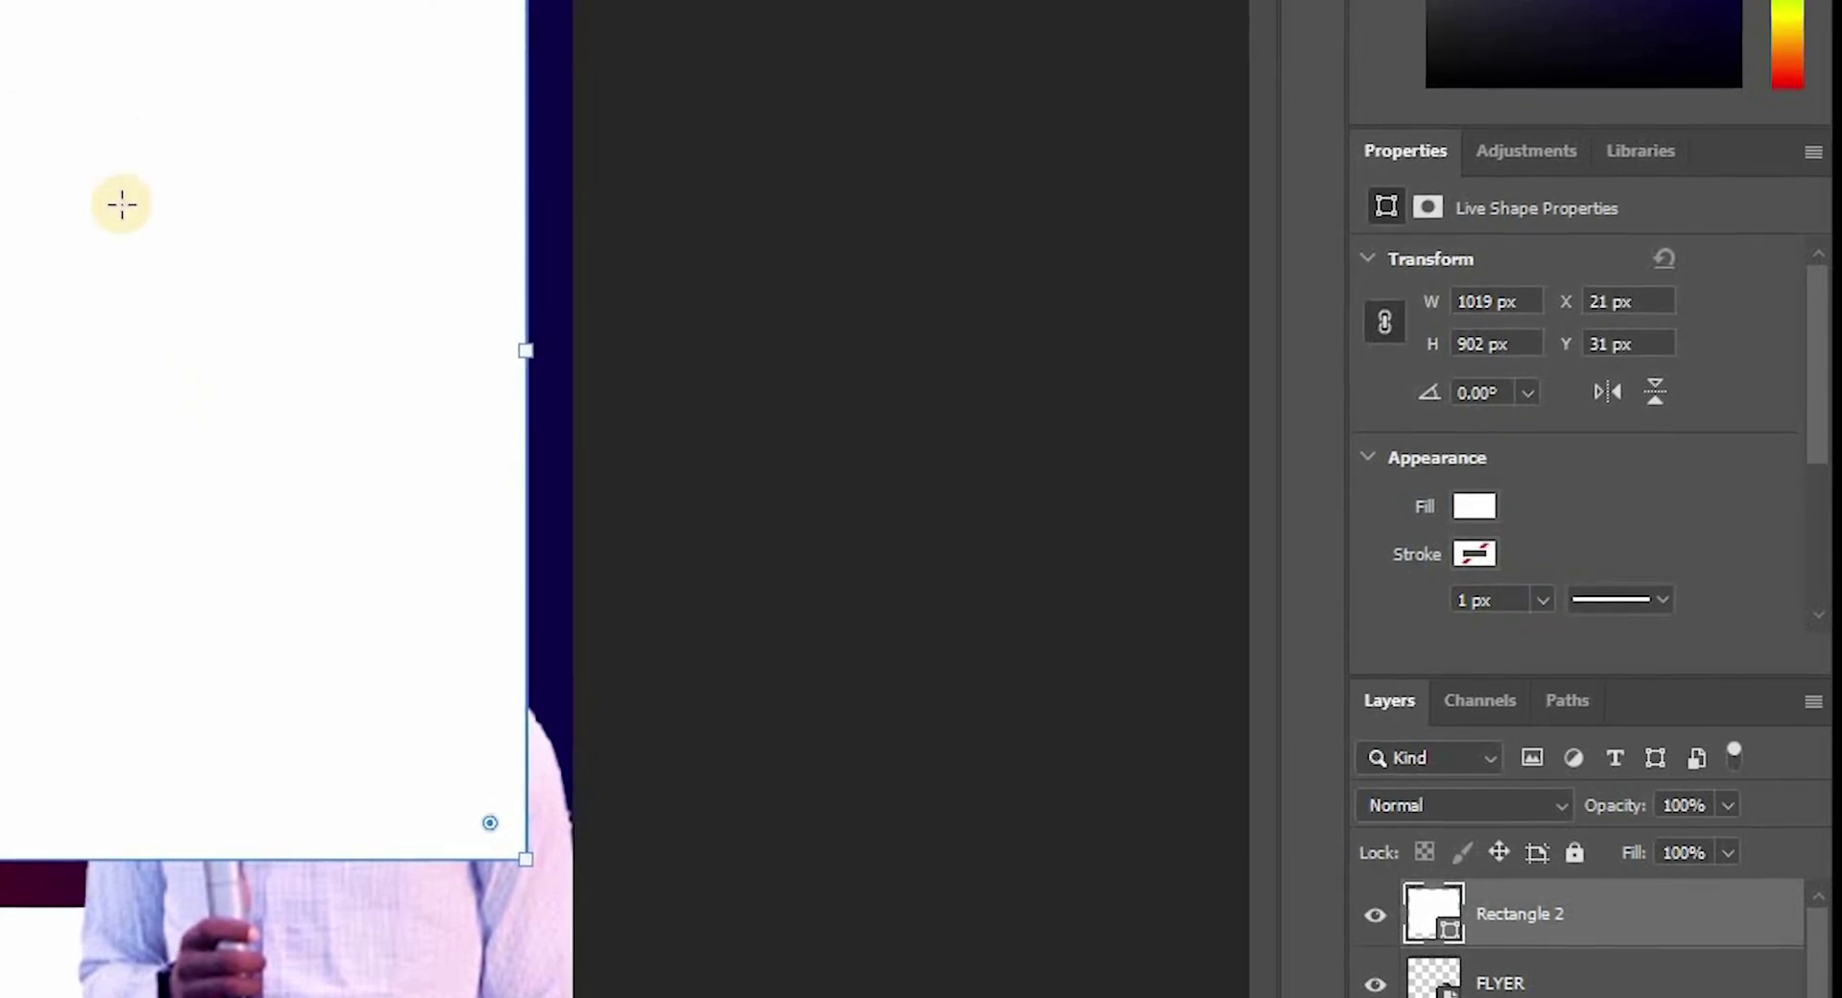
{"action": "left_click", "coordinate": [1477, 508]}
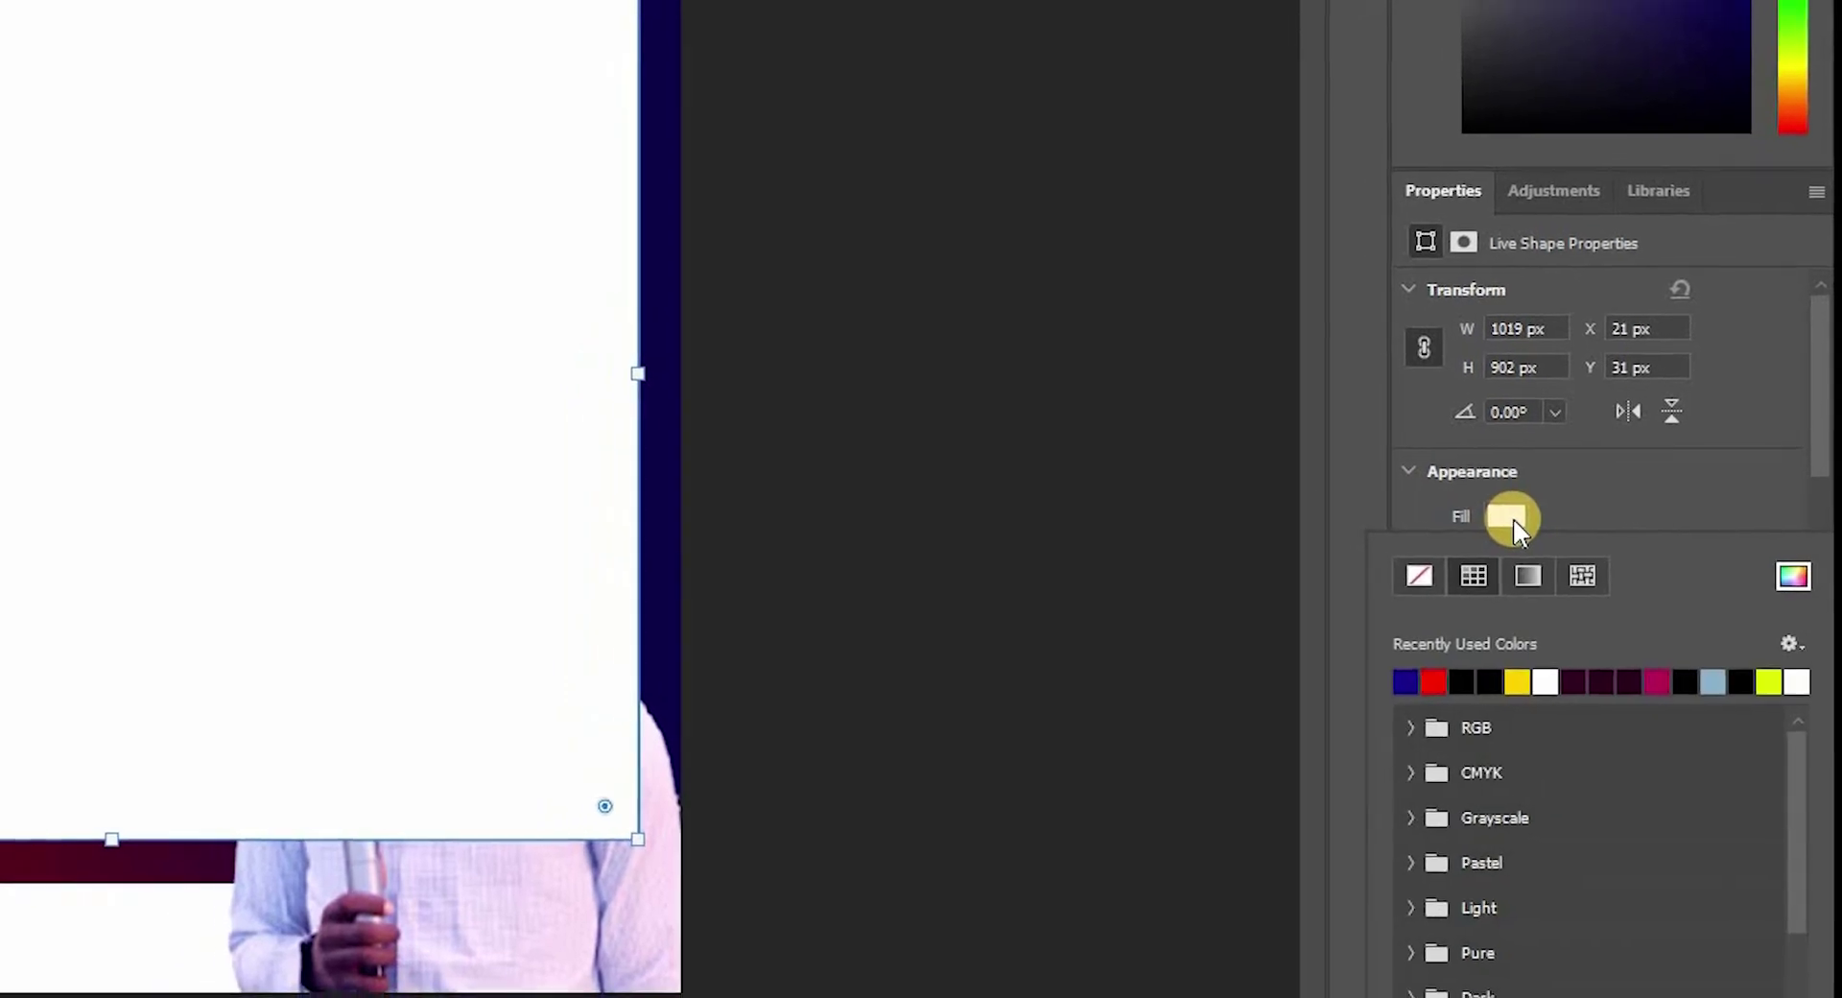
{"action": "left_click", "coordinate": [1446, 581]}
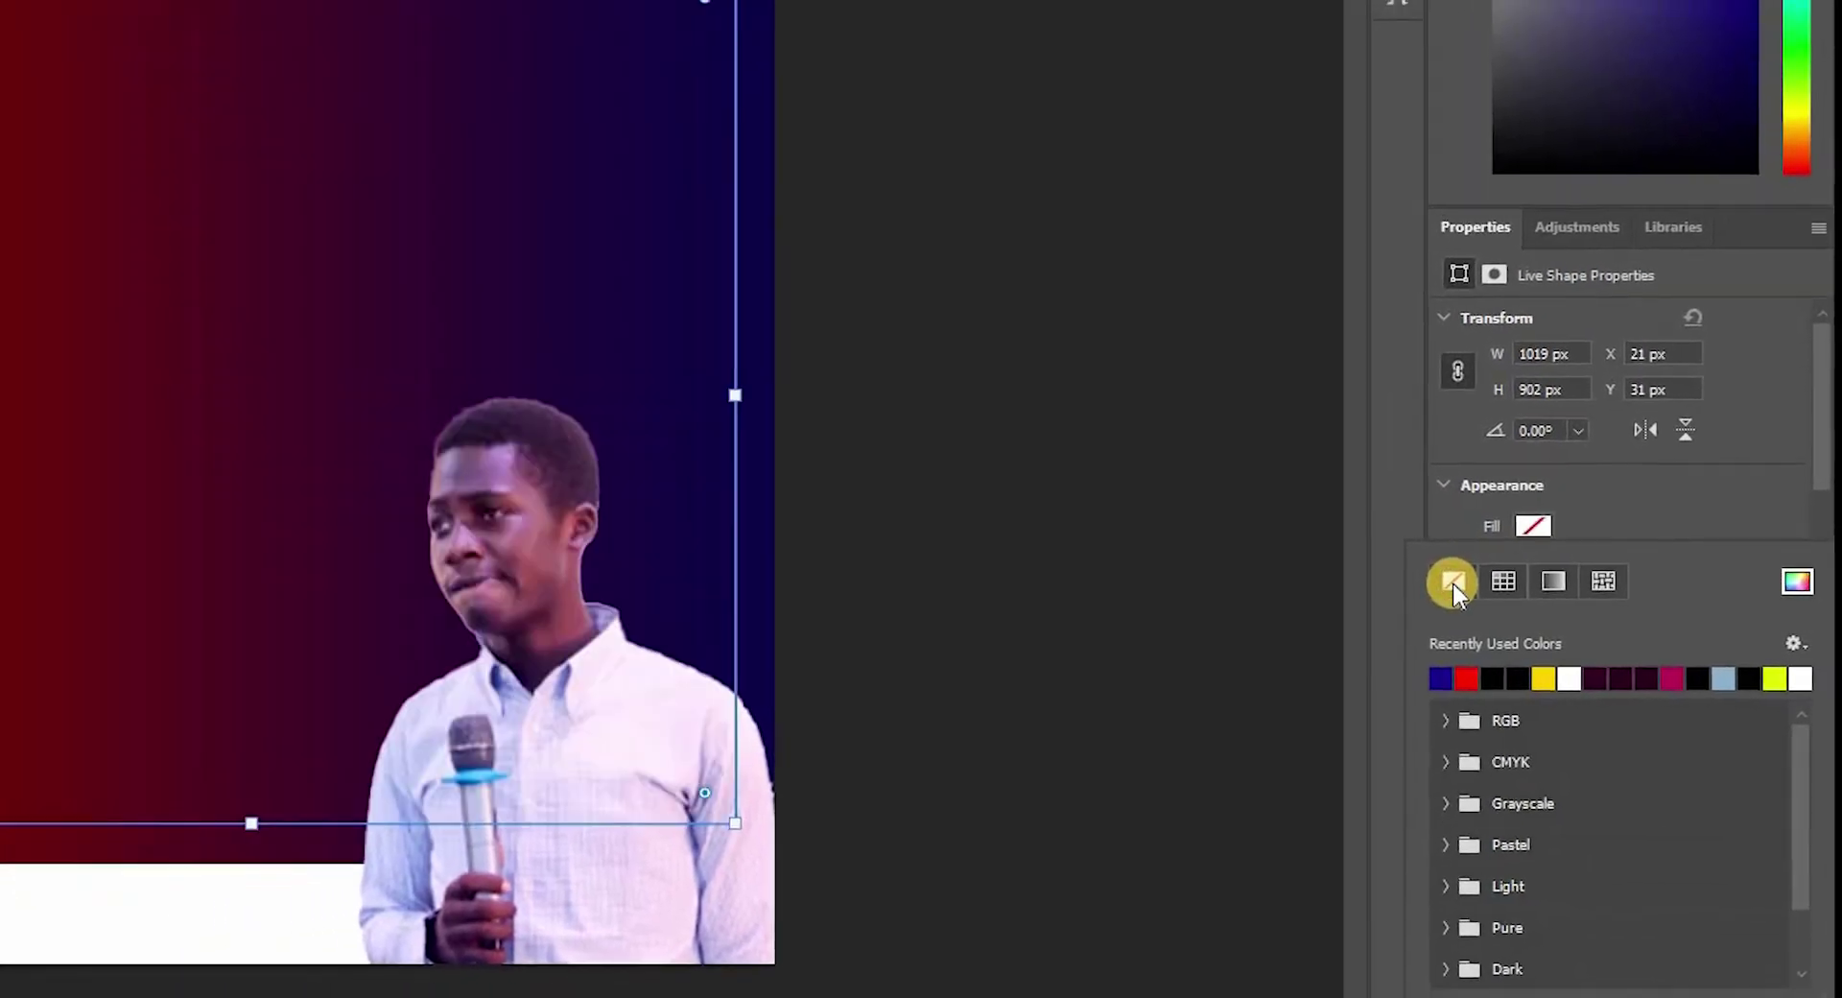
{"action": "left_click", "coordinate": [1669, 504]}
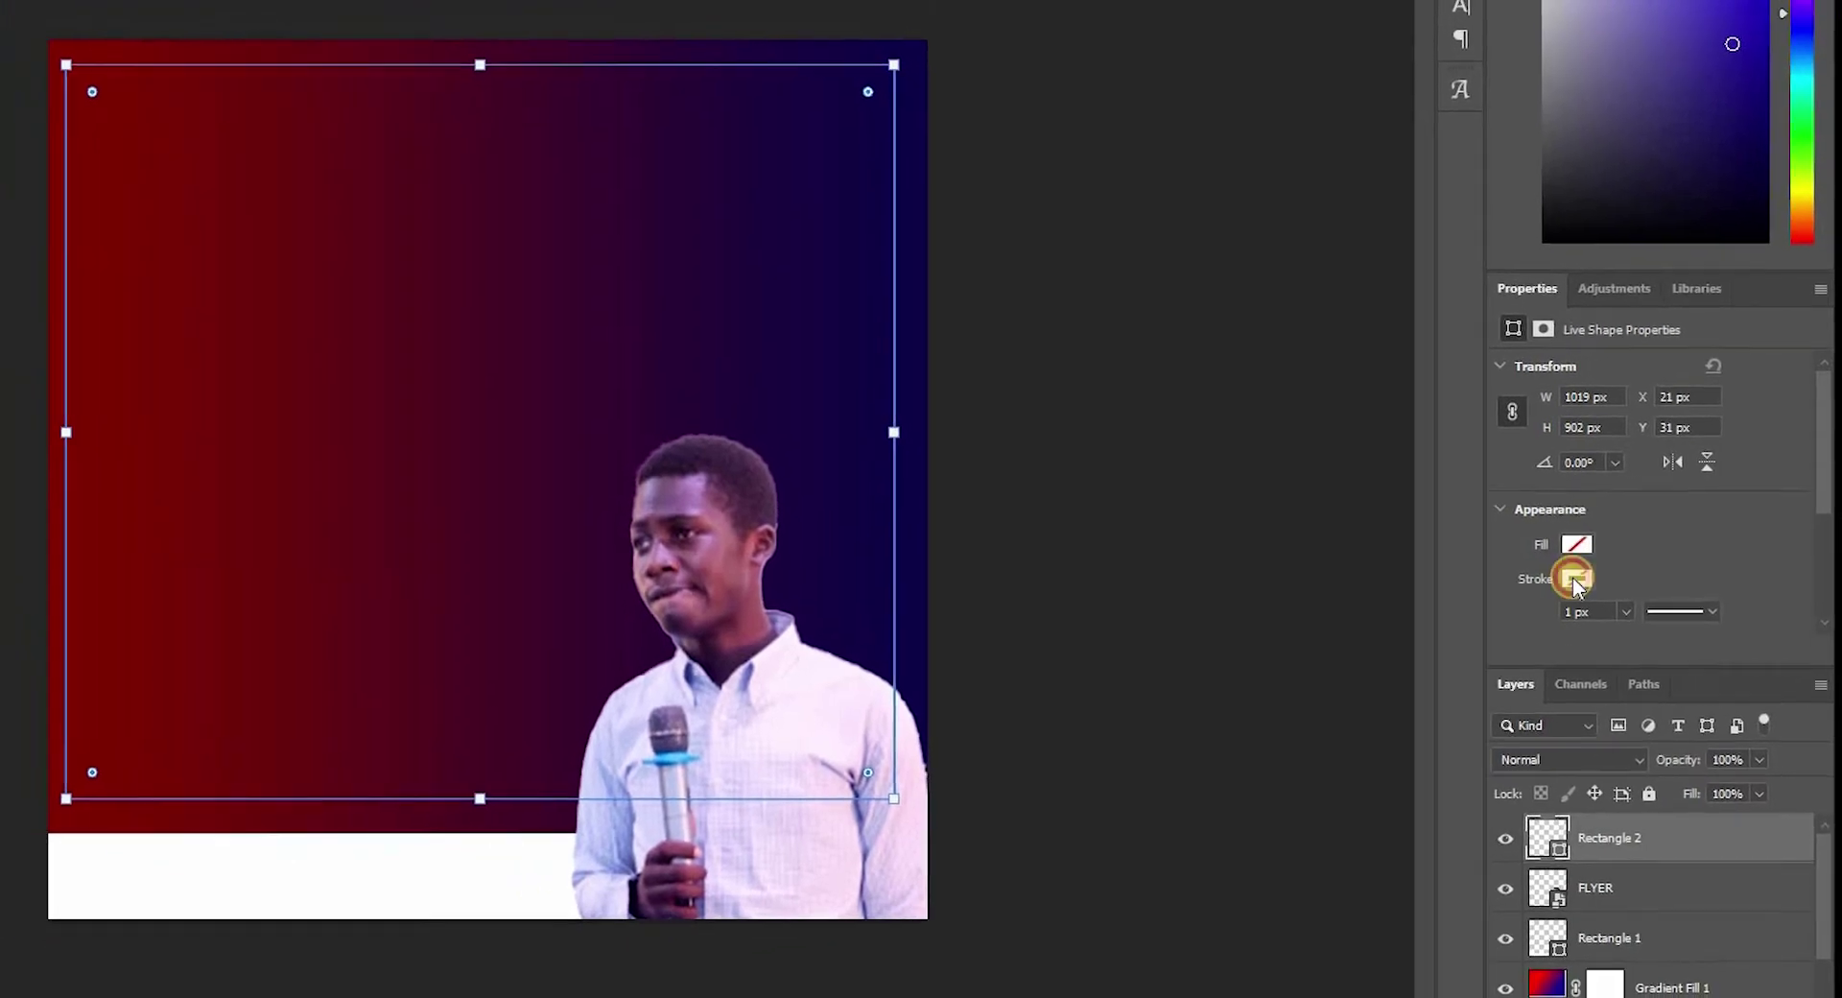
- Give the rectangle a white stroke outline
{"action": "left_click", "coordinate": [1574, 579]}
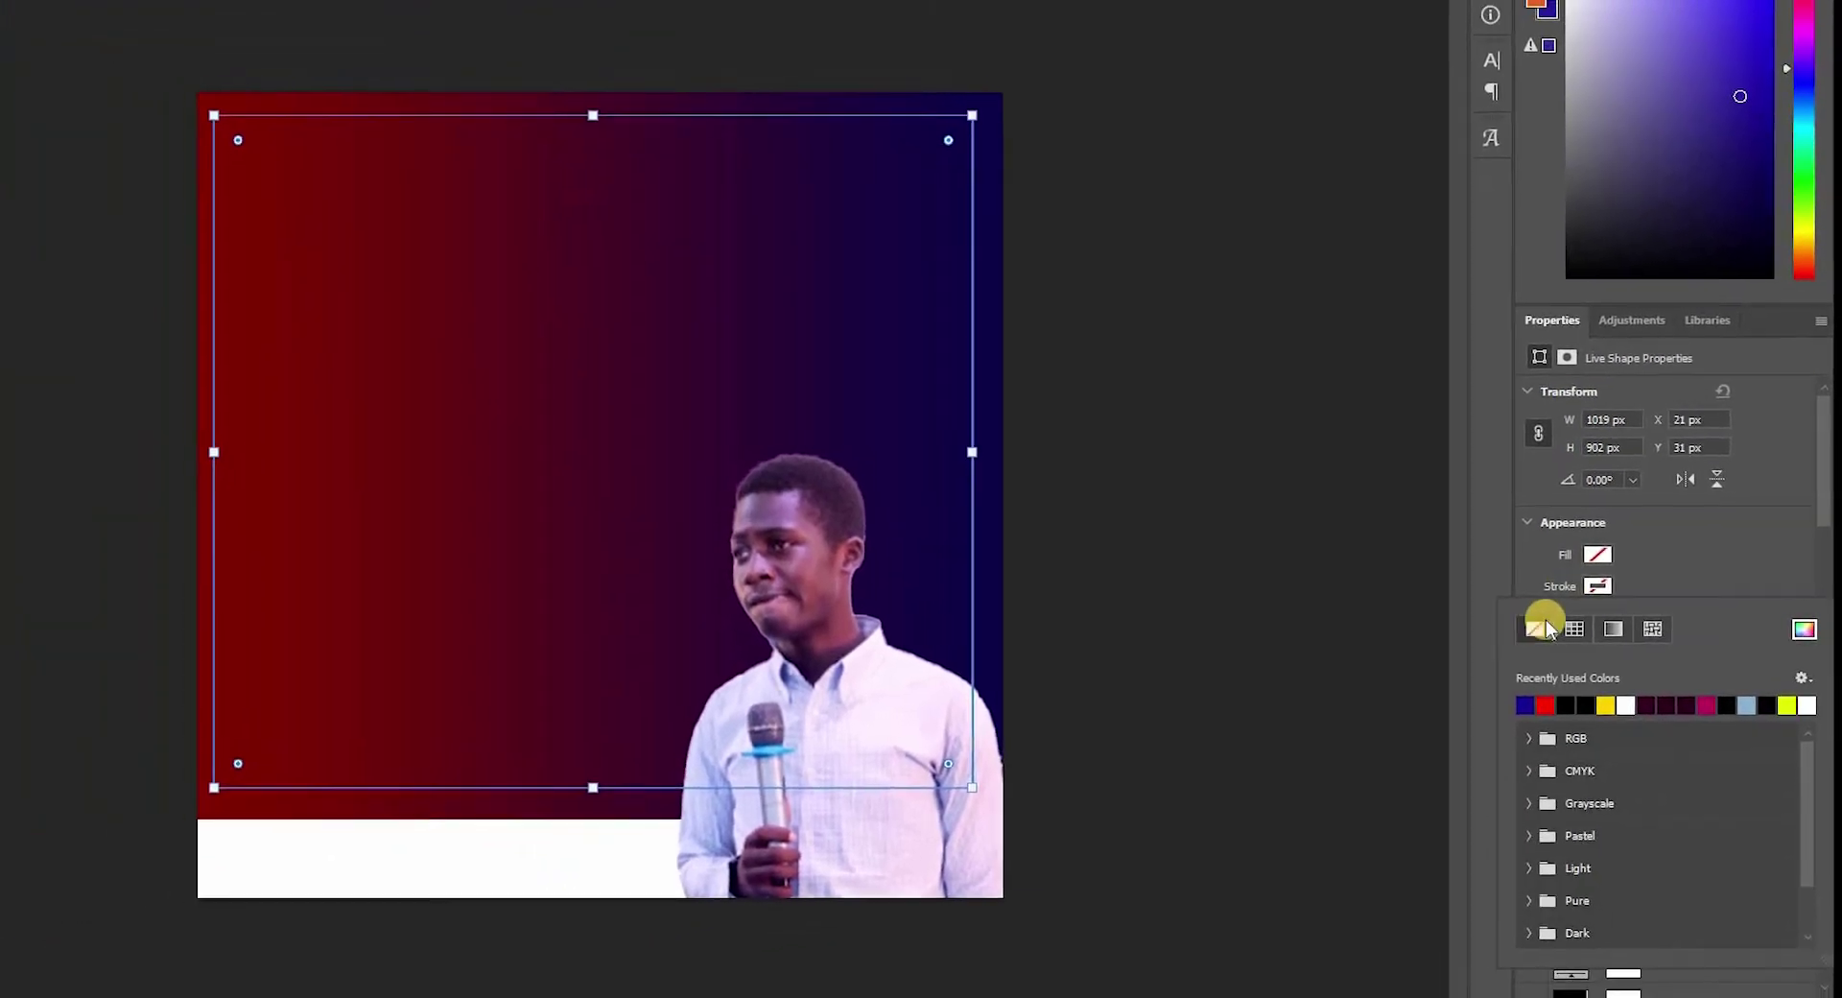
{"action": "left_click", "coordinate": [1543, 624]}
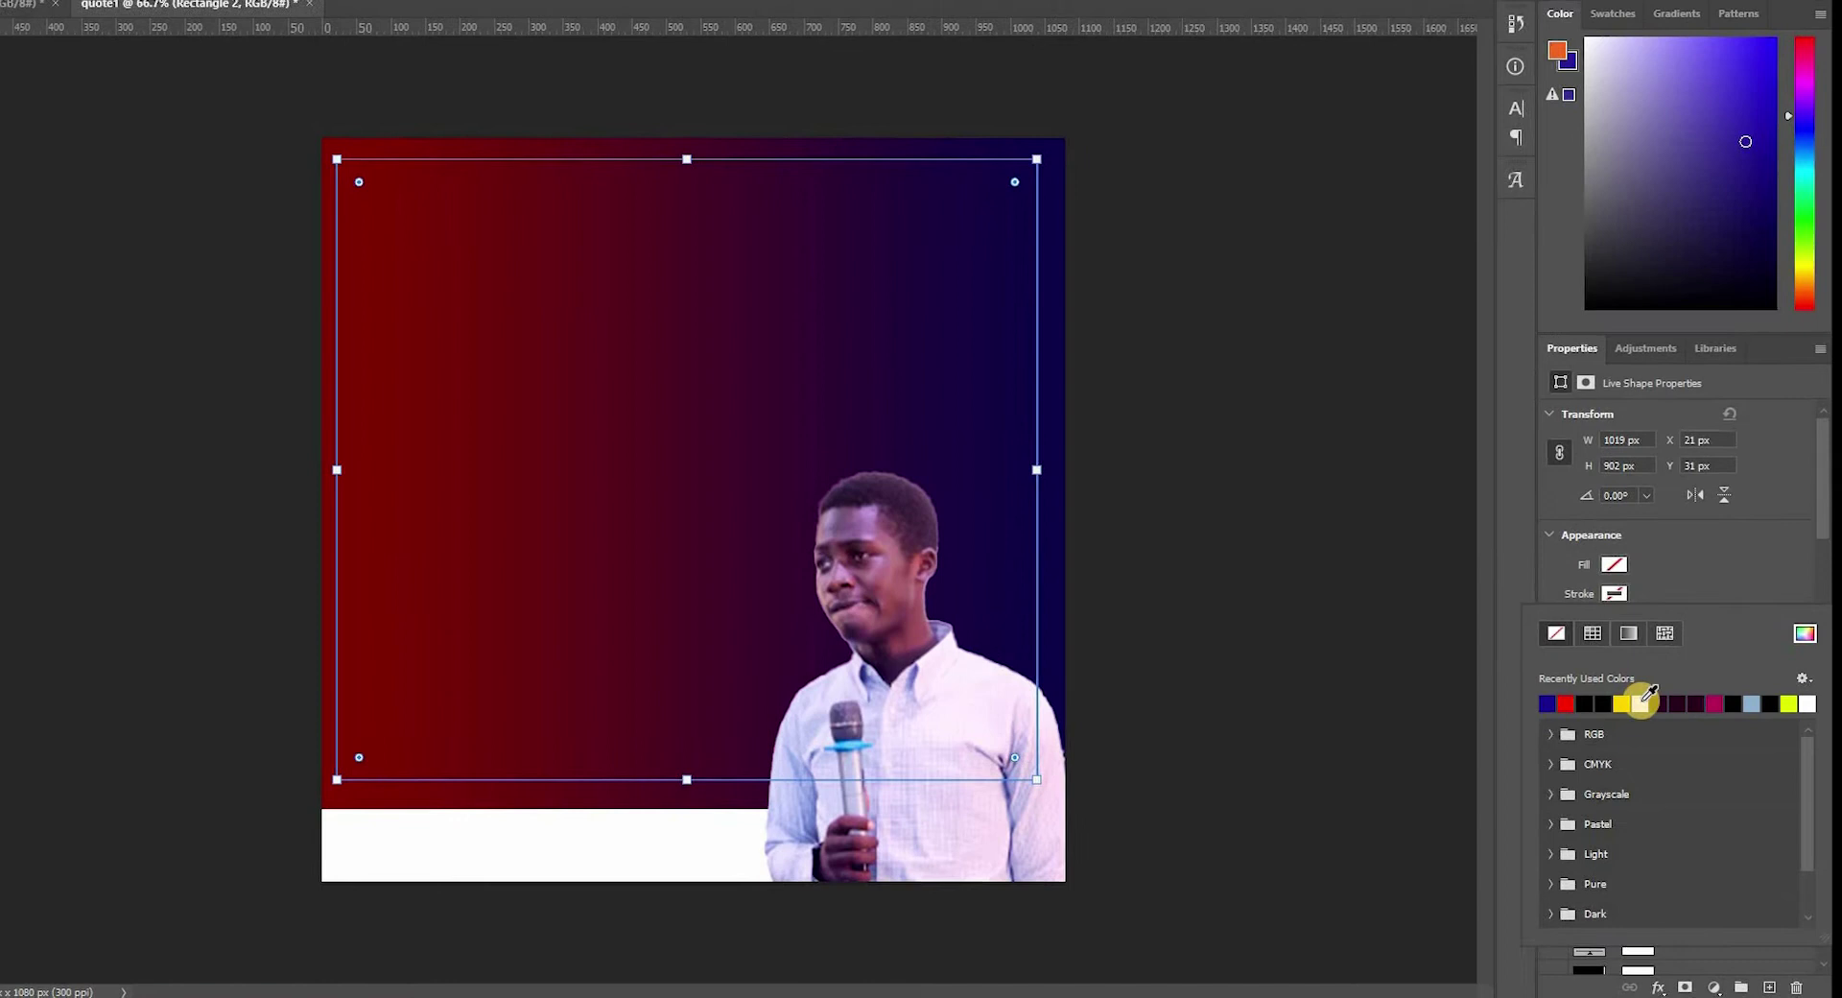
{"action": "left_click", "coordinate": [1641, 703]}
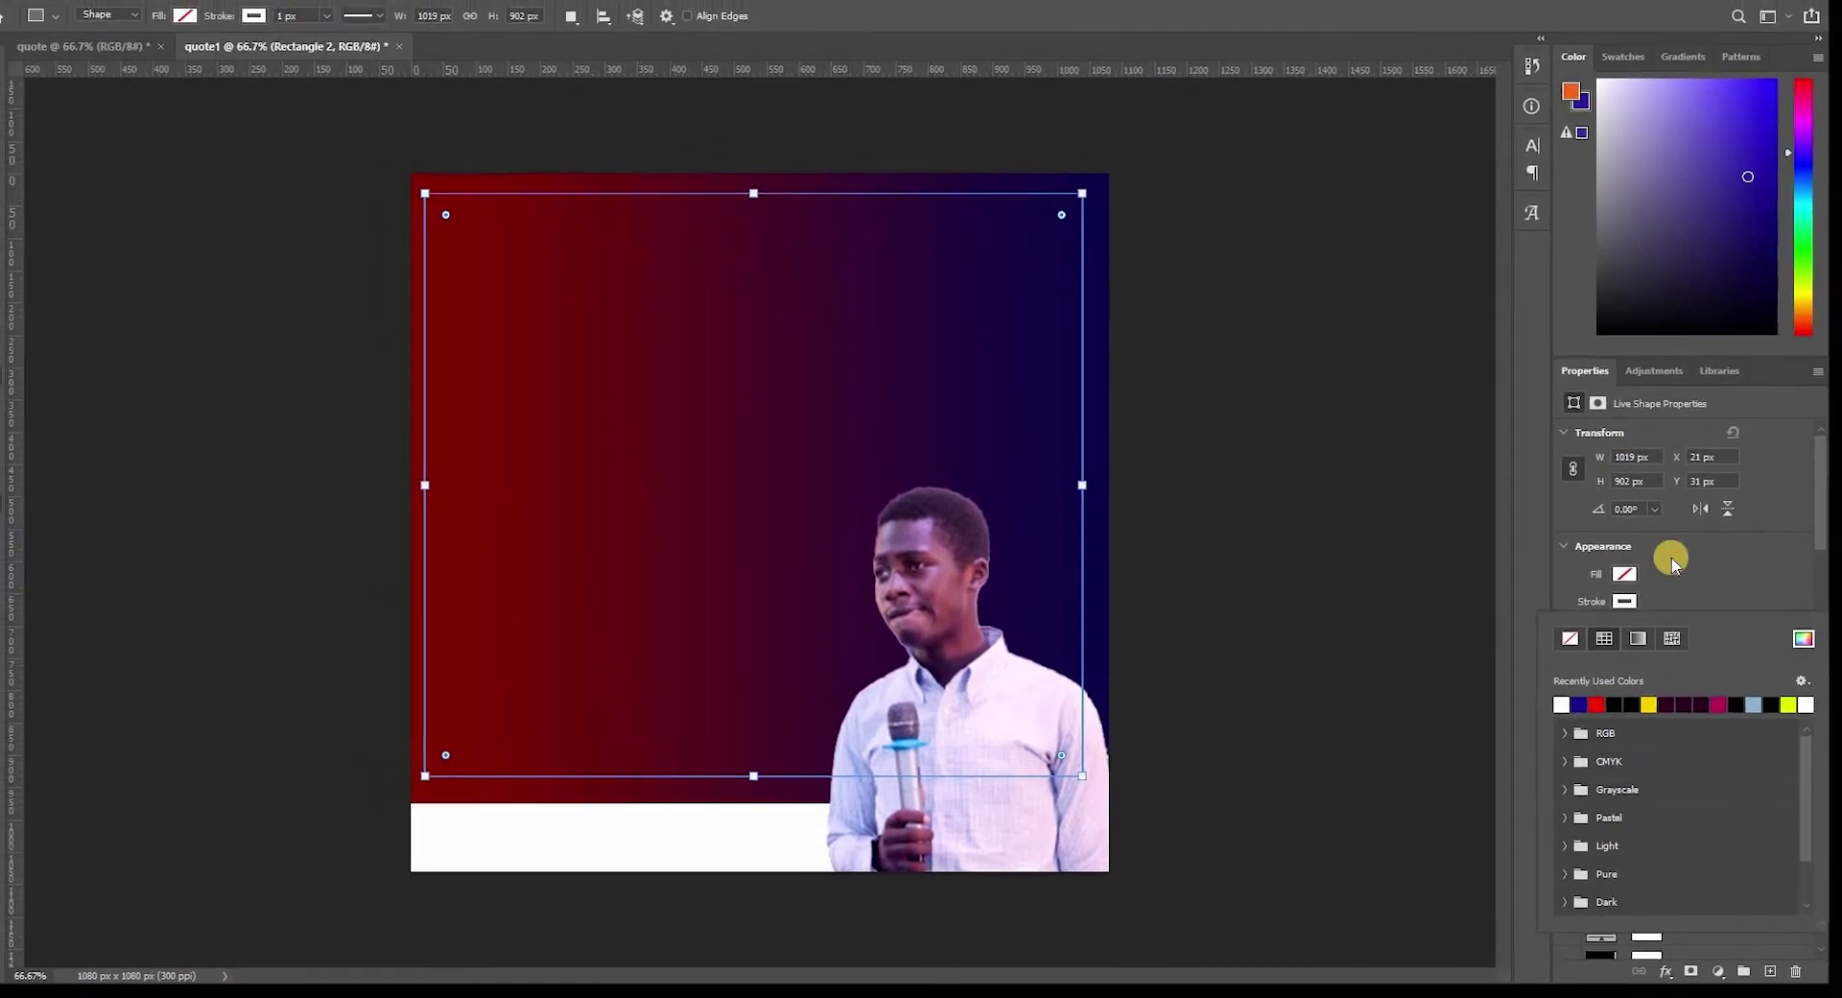
{"action": "left_click", "coordinate": [1672, 561]}
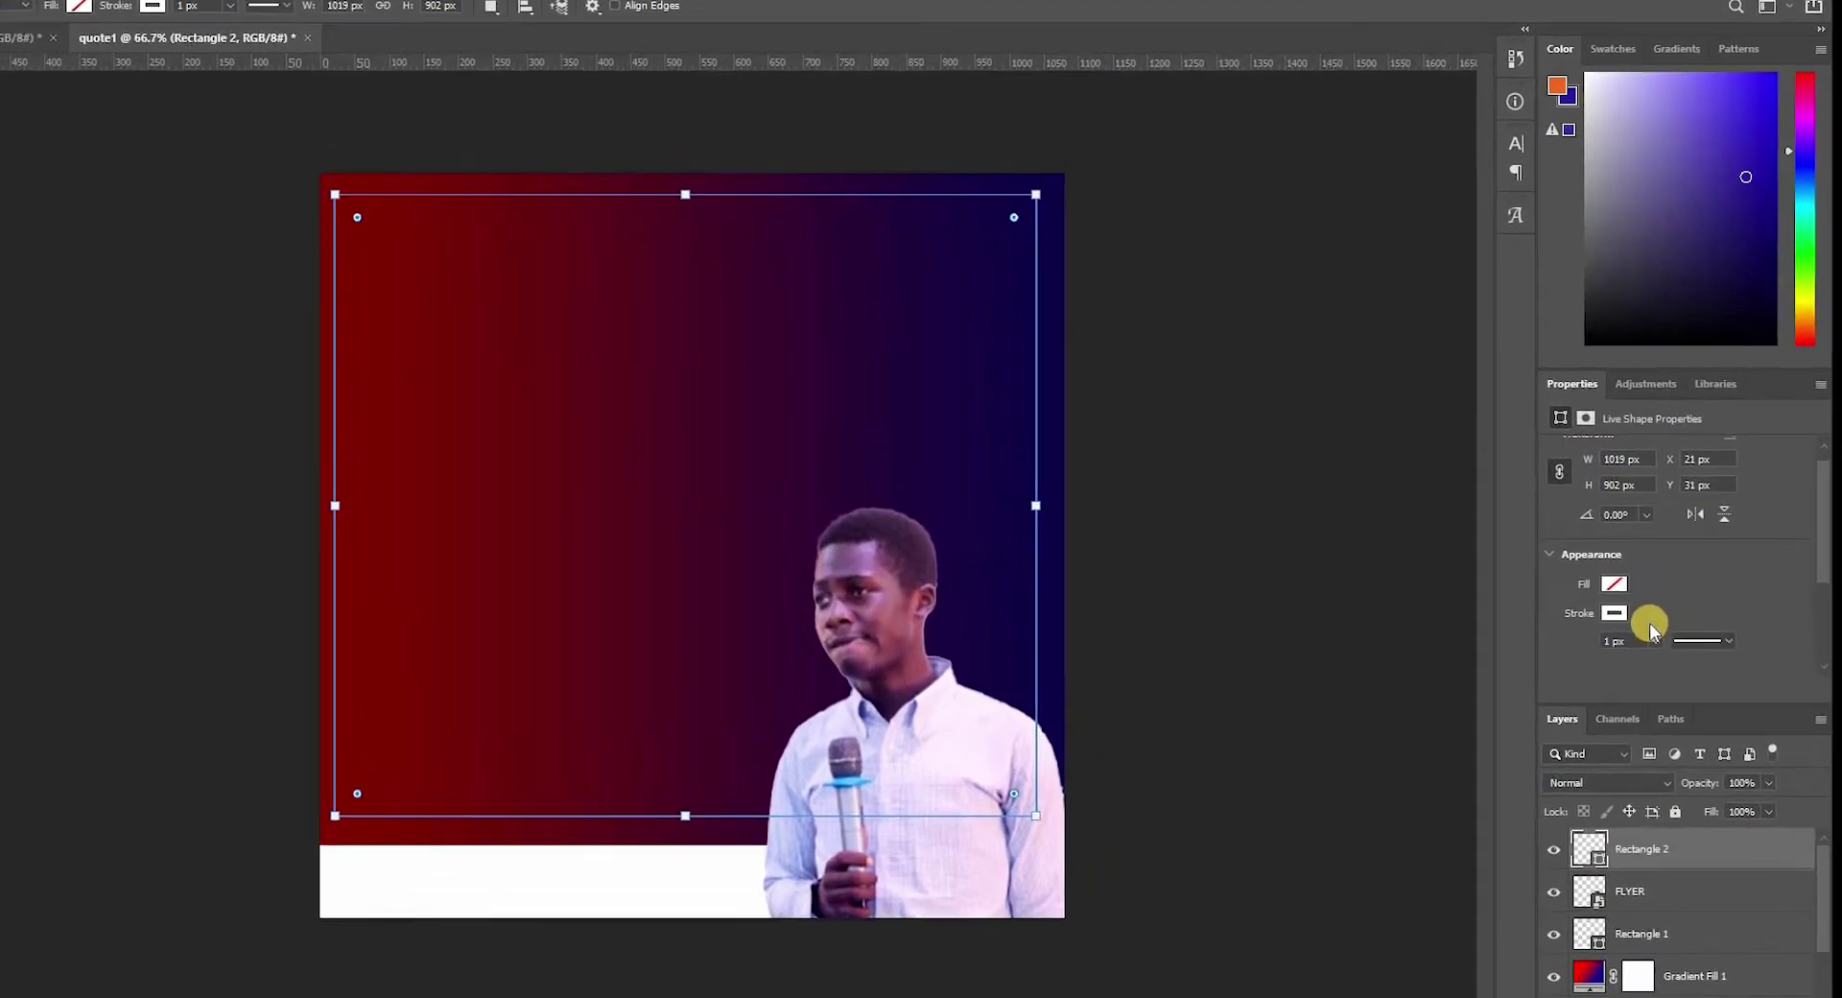
{"action": "scroll", "coordinate": [1657, 606], "scroll_direction": "down", "scroll_amount": 2}
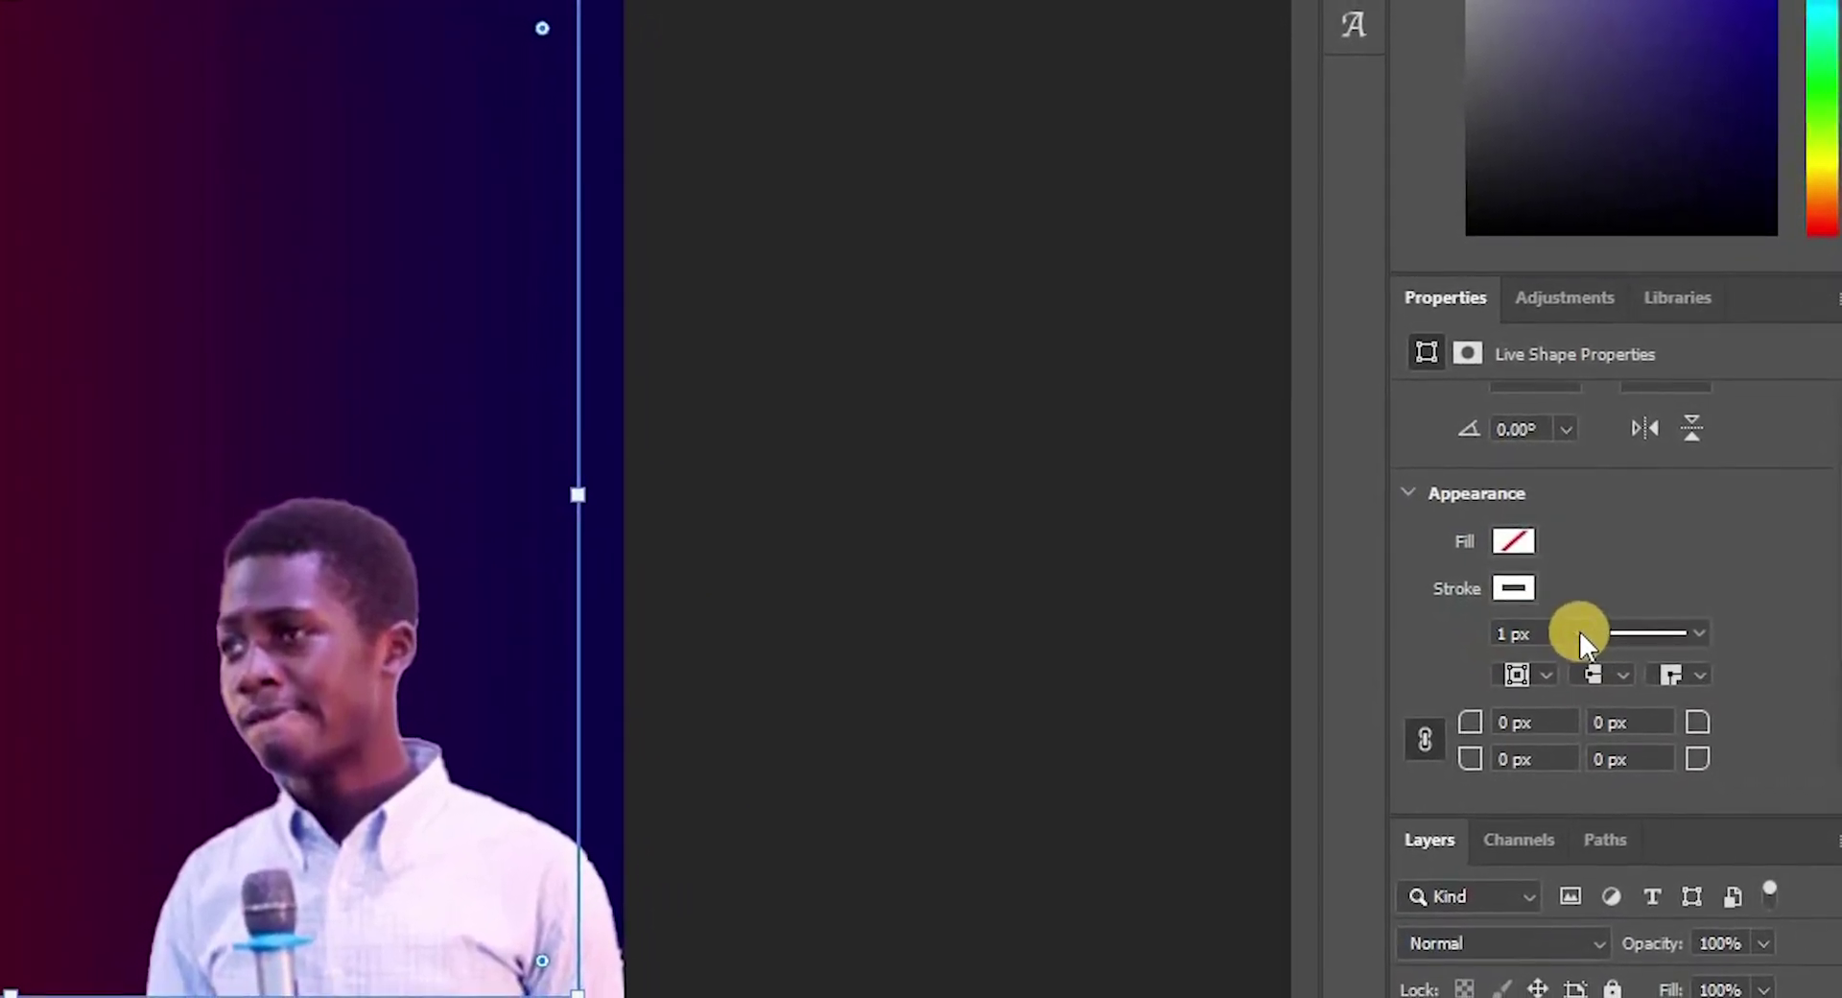
- Thicken the frame's white stroke and round its corners to 14 px
{"action": "left_click", "coordinate": [1579, 633]}
{"action": "mouse_move", "coordinate": [1582, 670]}
{"action": "left_mouse_down"}
{"action": "mouse_move", "coordinate": [1594, 681]}
{"action": "mouse_move", "coordinate": [1595, 650]}
{"action": "mouse_move", "coordinate": [1638, 613]}
{"action": "left_mouse_up"}
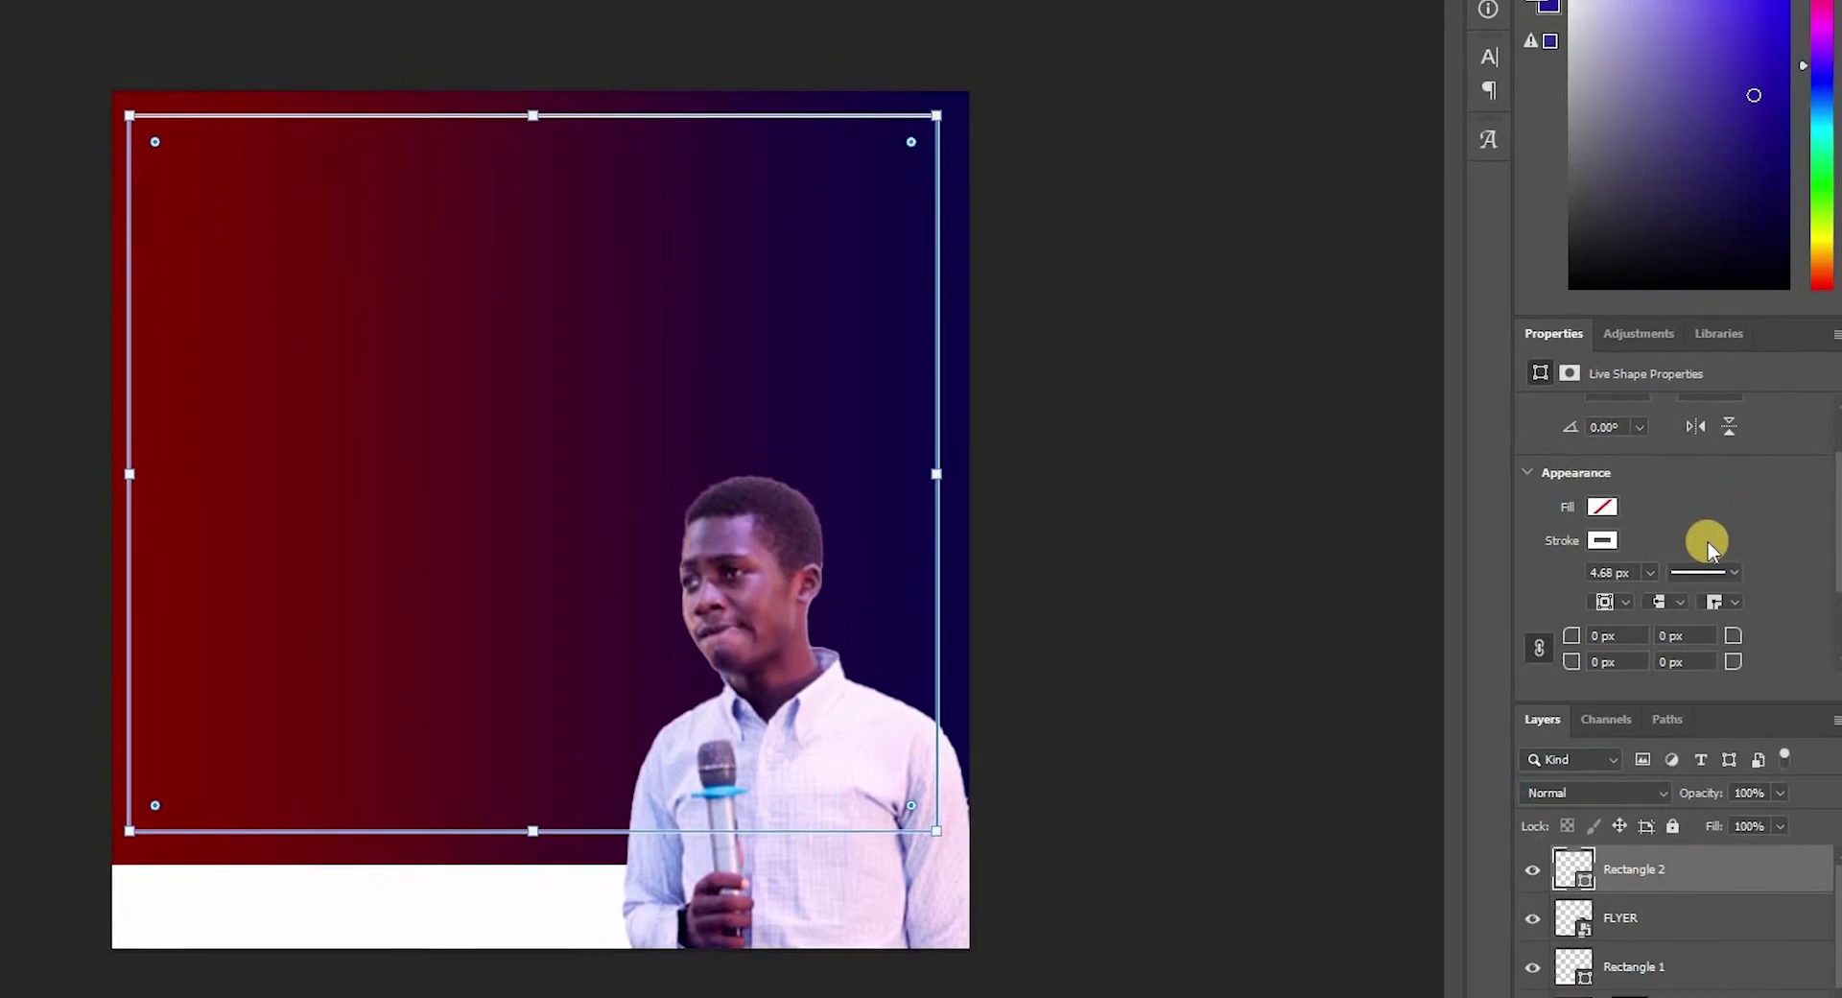
{"action": "left_click_drag", "start_coordinate": [1589, 630], "coordinate": [1611, 636]}
- With the Move tool, select the gradient and frame layers to review the rounded frame
{"action": "left_click", "coordinate": [17, 97]}
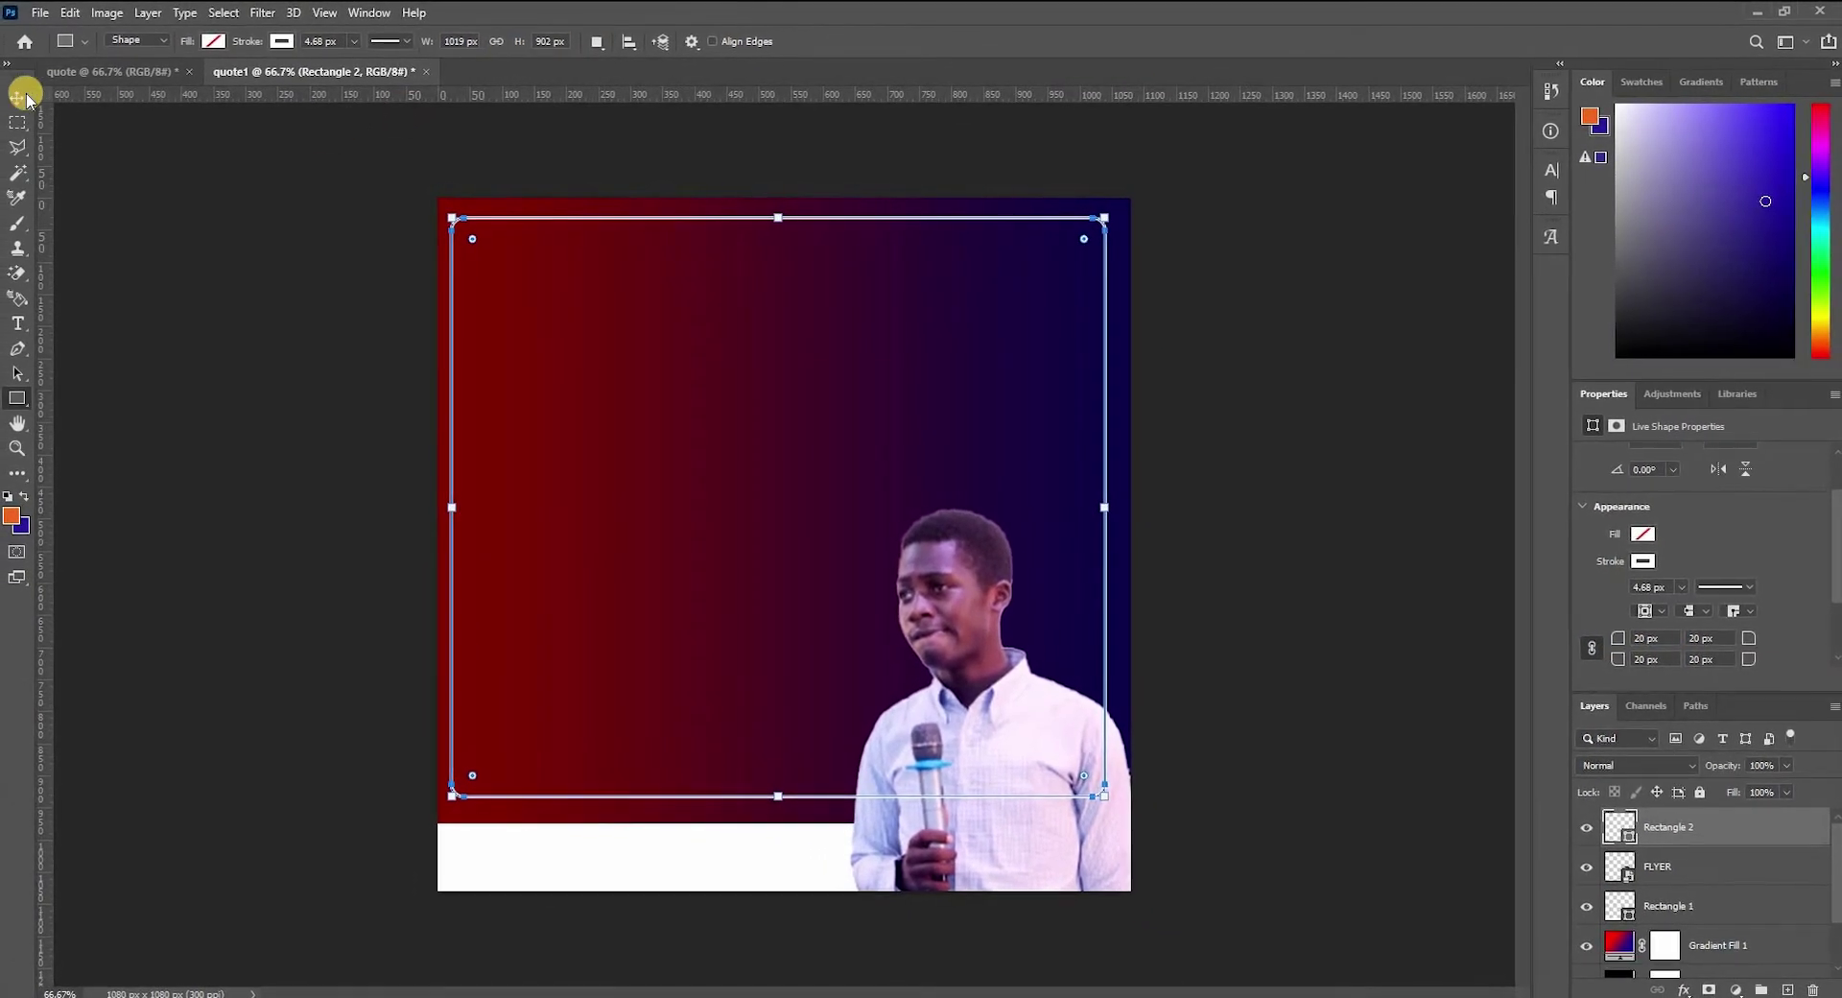
{"action": "left_click", "coordinate": [1283, 298]}
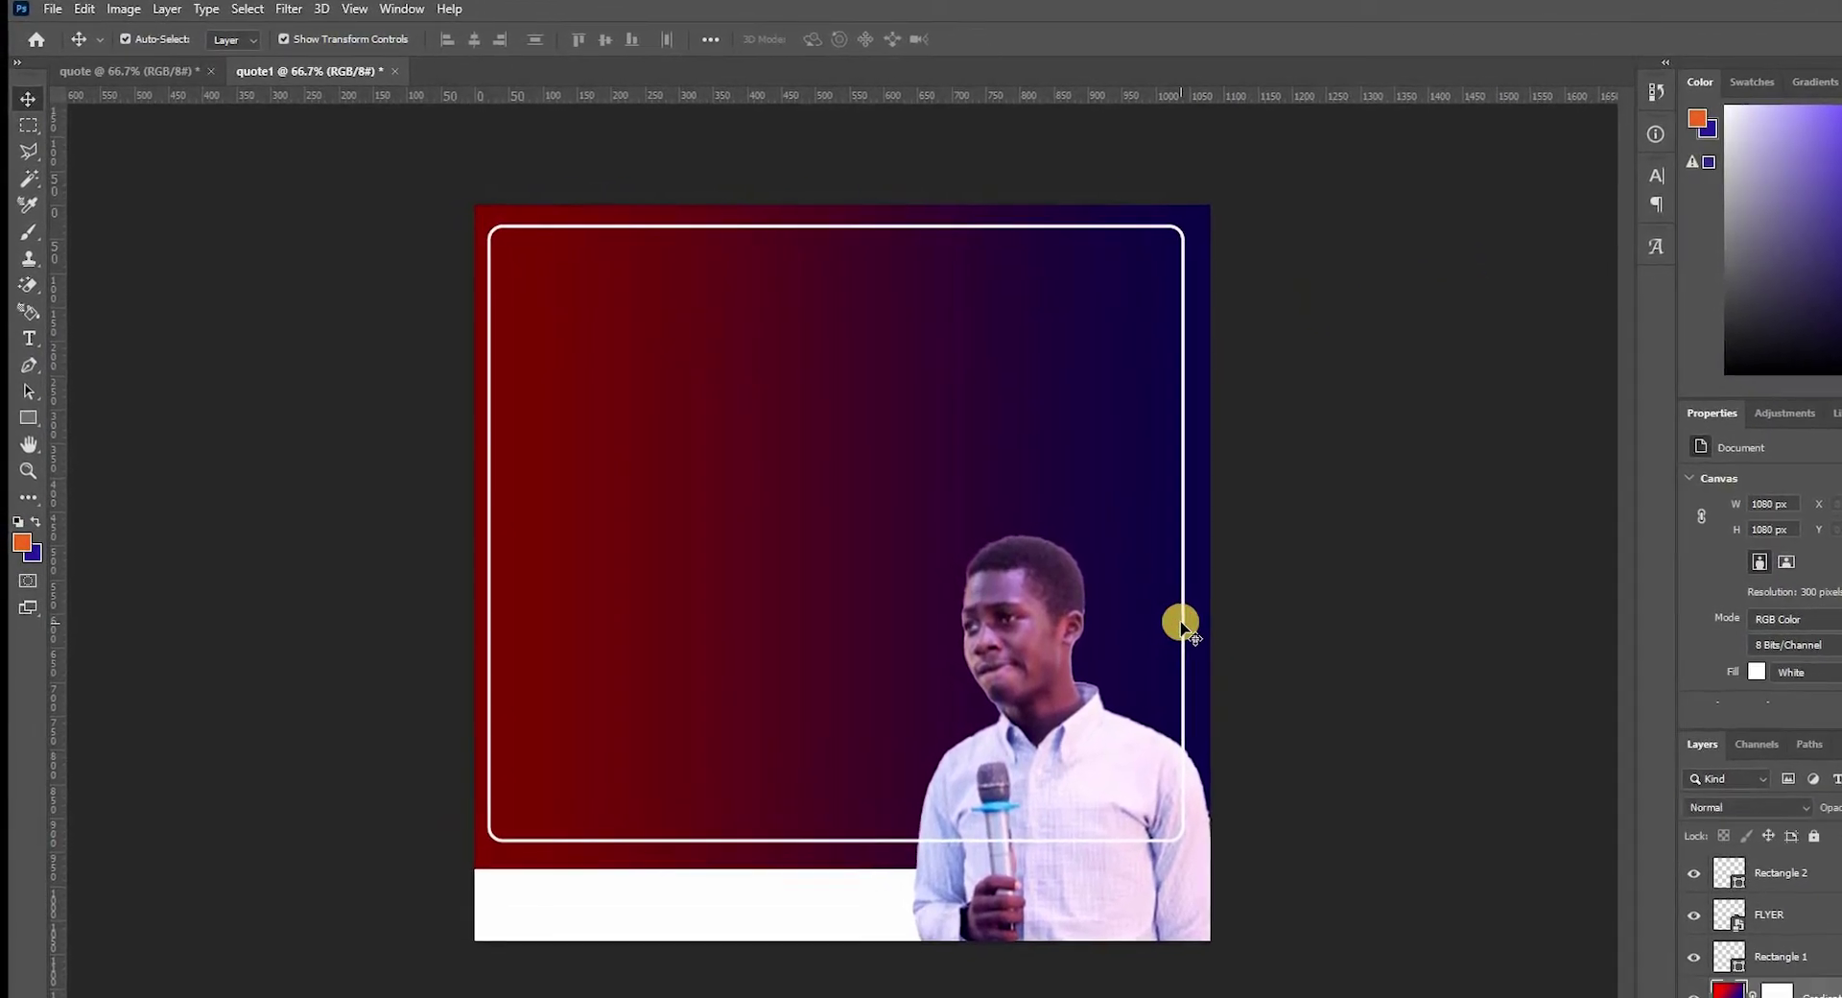
{"action": "left_click", "coordinate": [1176, 622]}
{"action": "left_click", "coordinate": [1828, 888]}
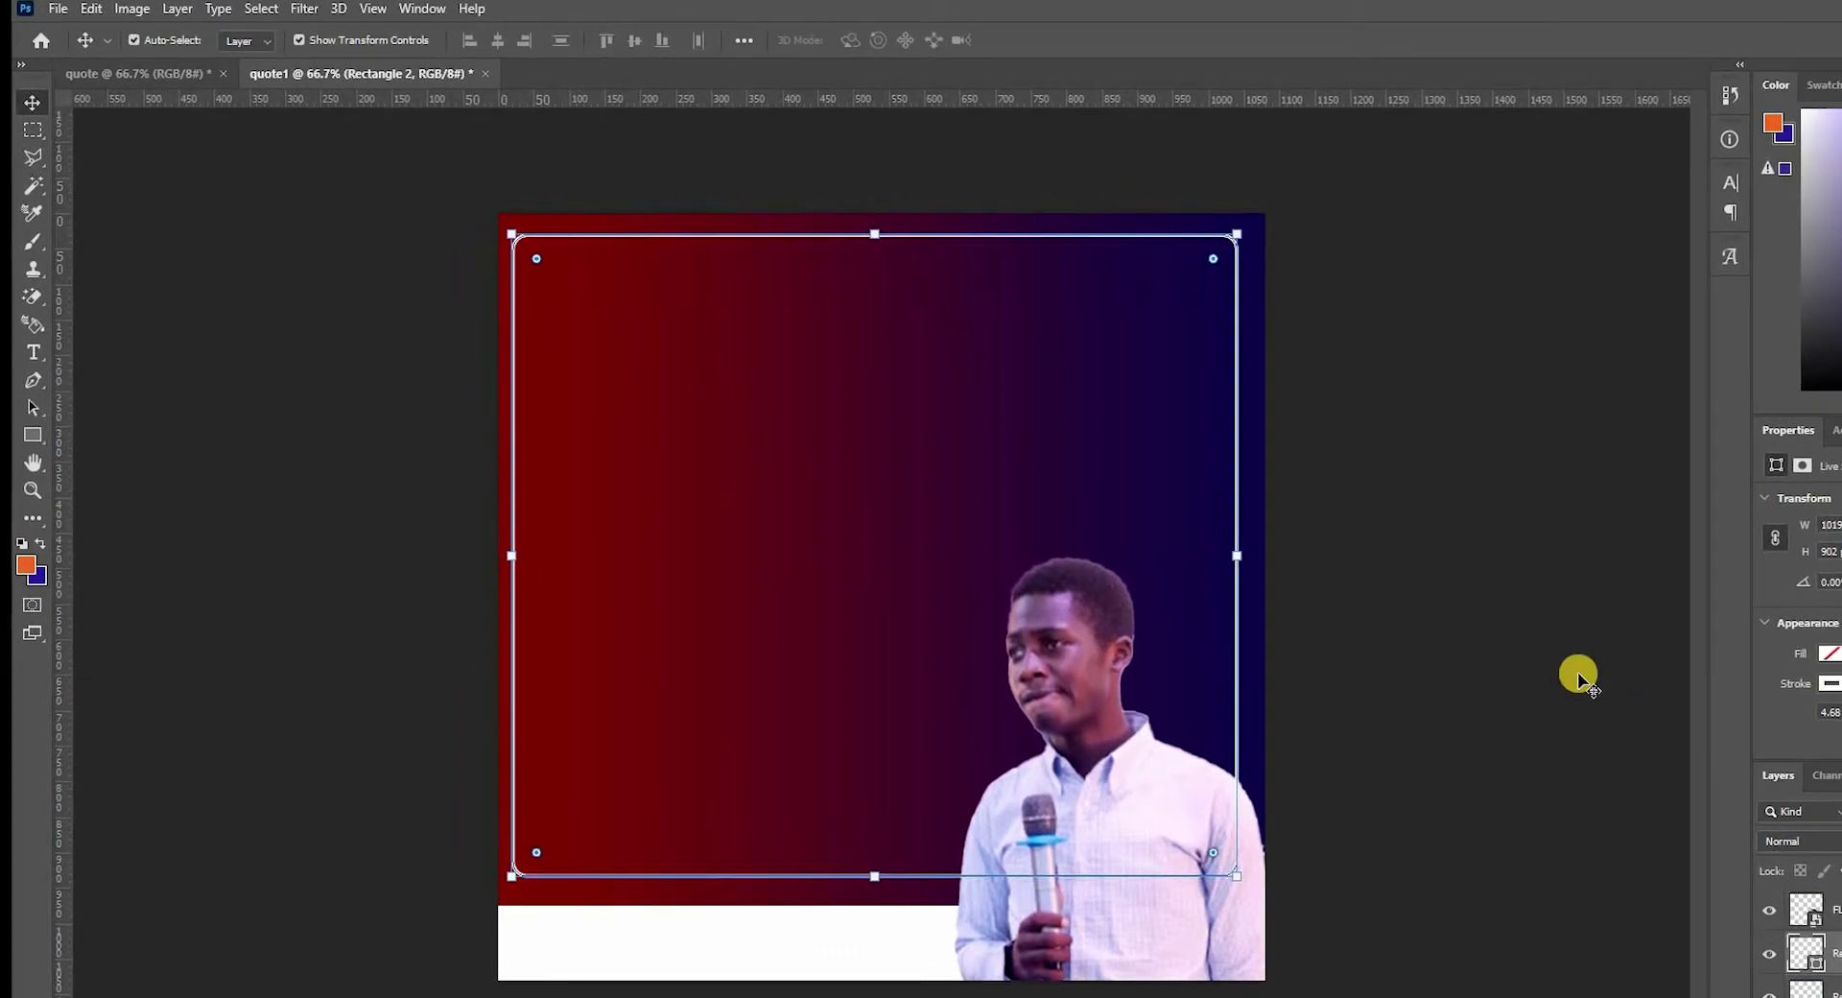
{"action": "left_click", "coordinate": [1281, 840]}
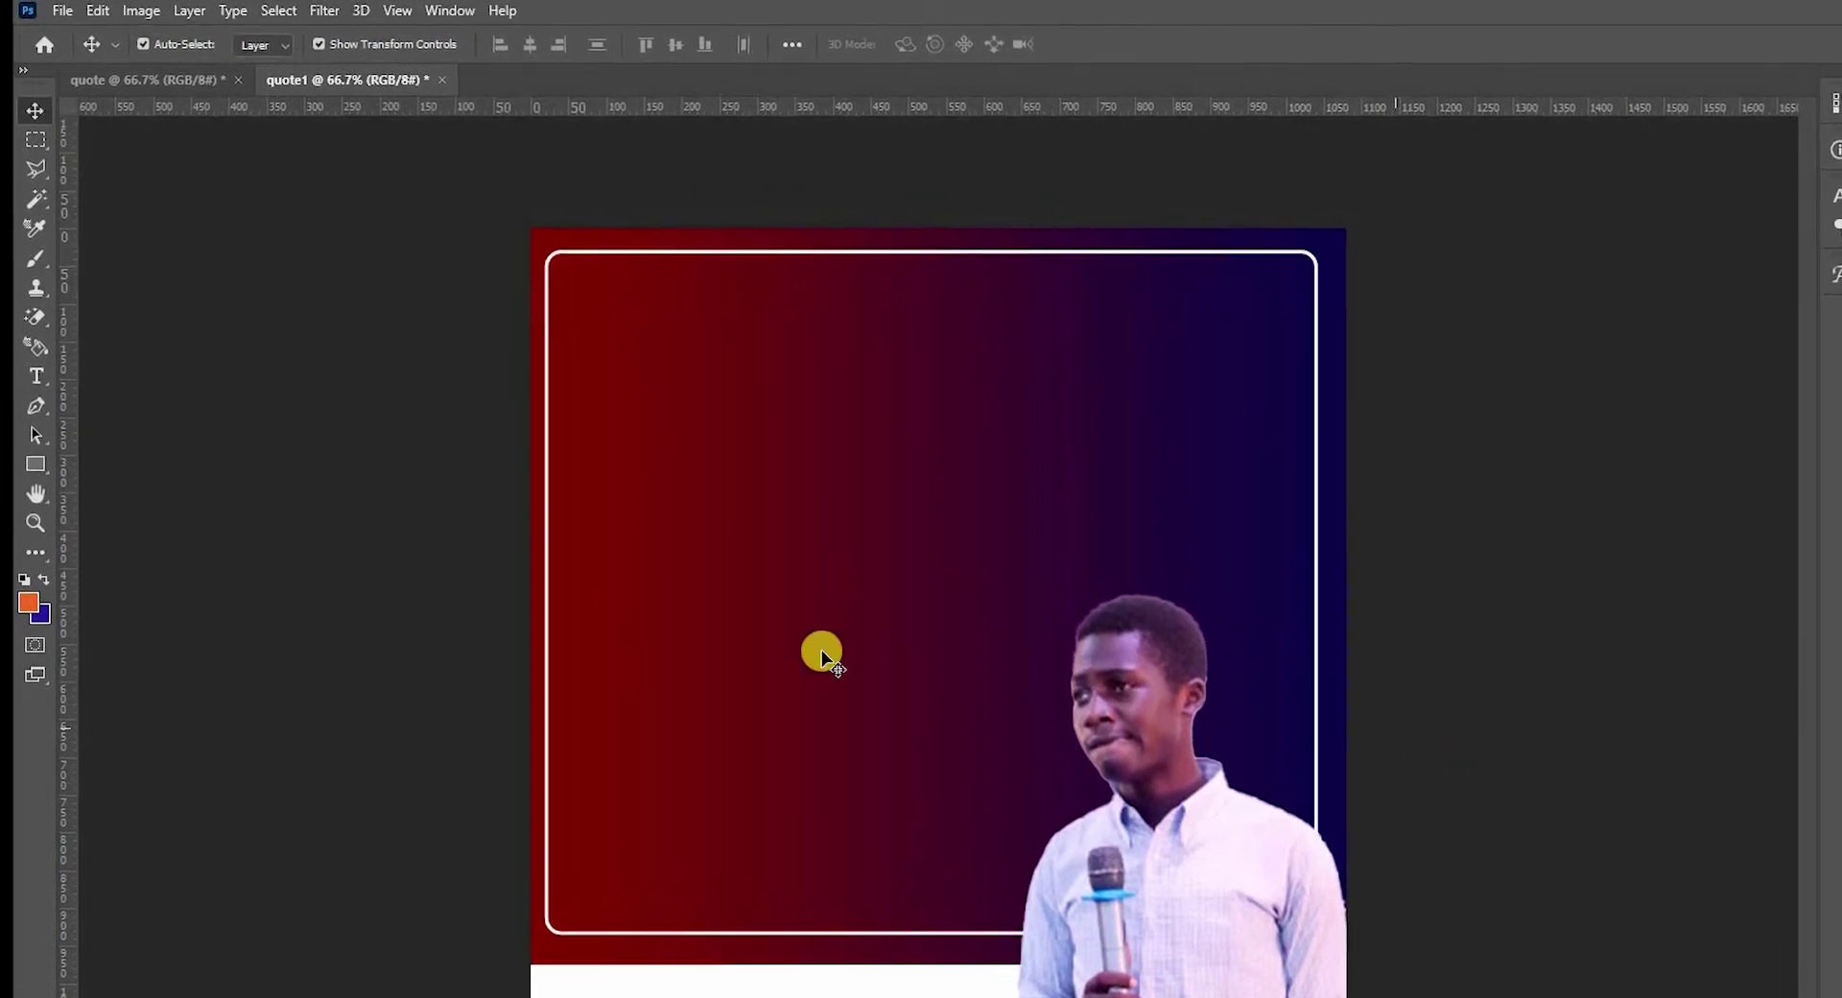
- Start a text layer on the canvas and set its font to Bebas Neue
{"action": "key", "text": "t"}
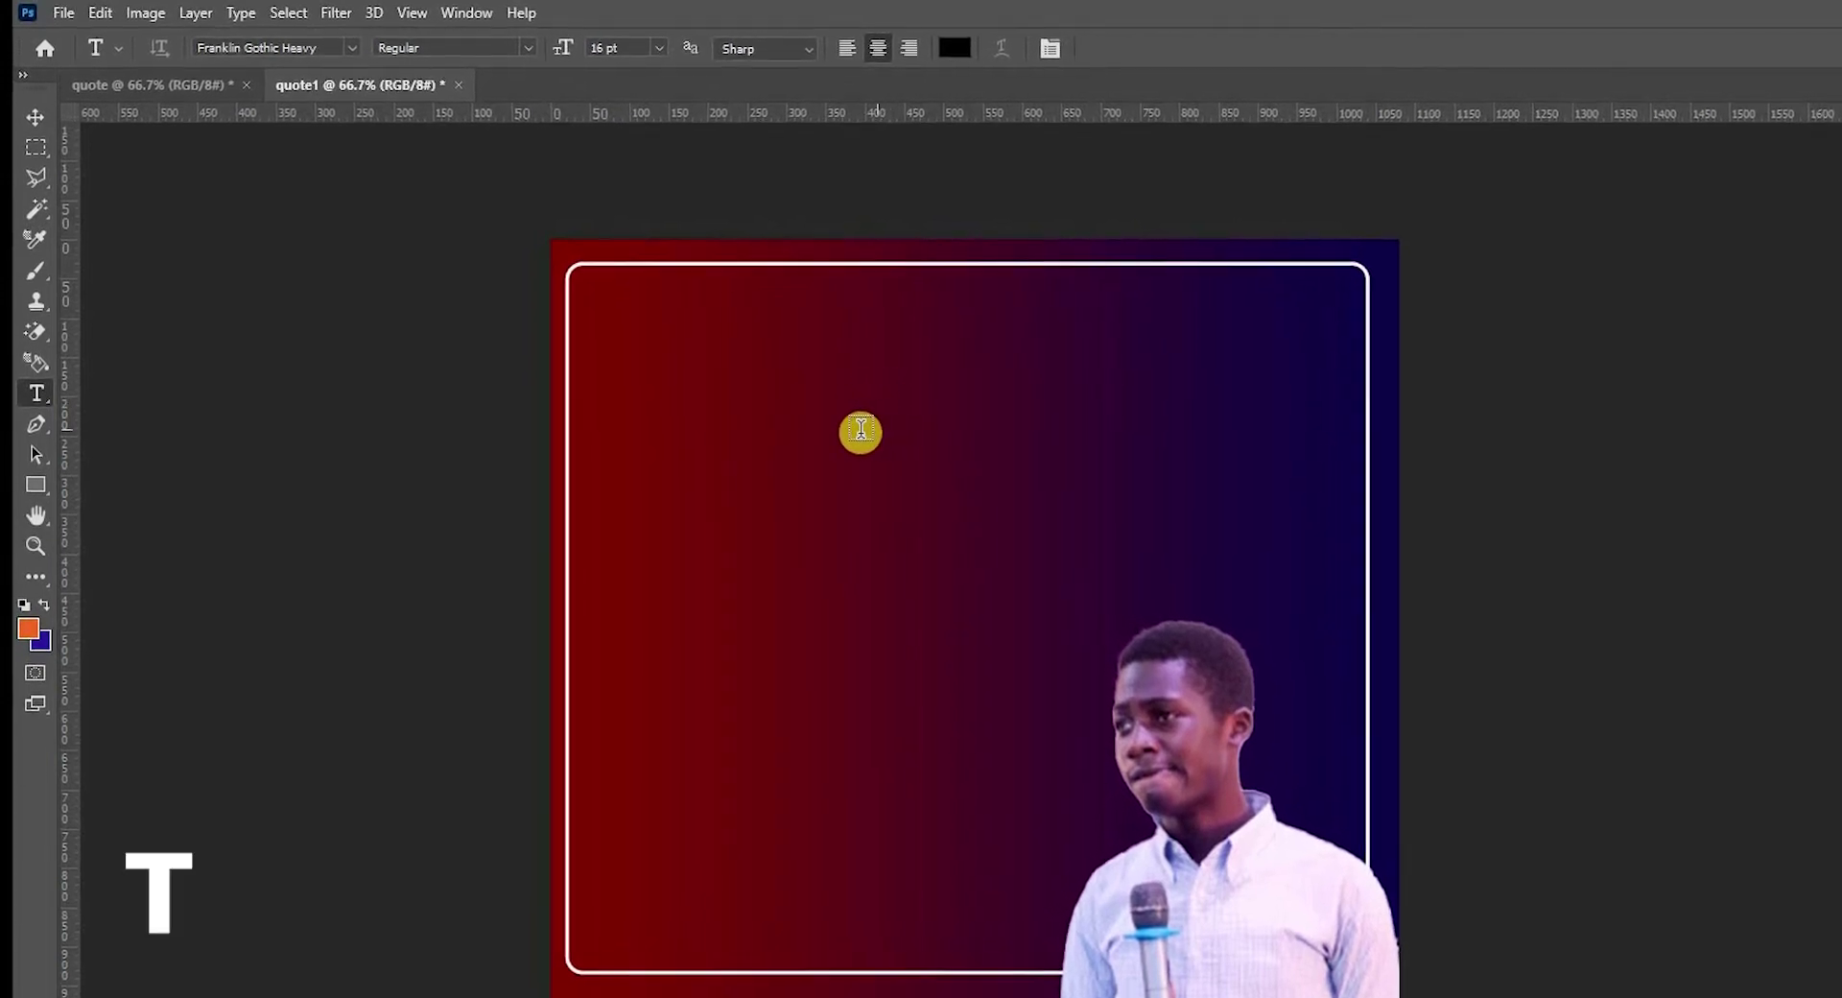
{"action": "left_click", "coordinate": [910, 515]}
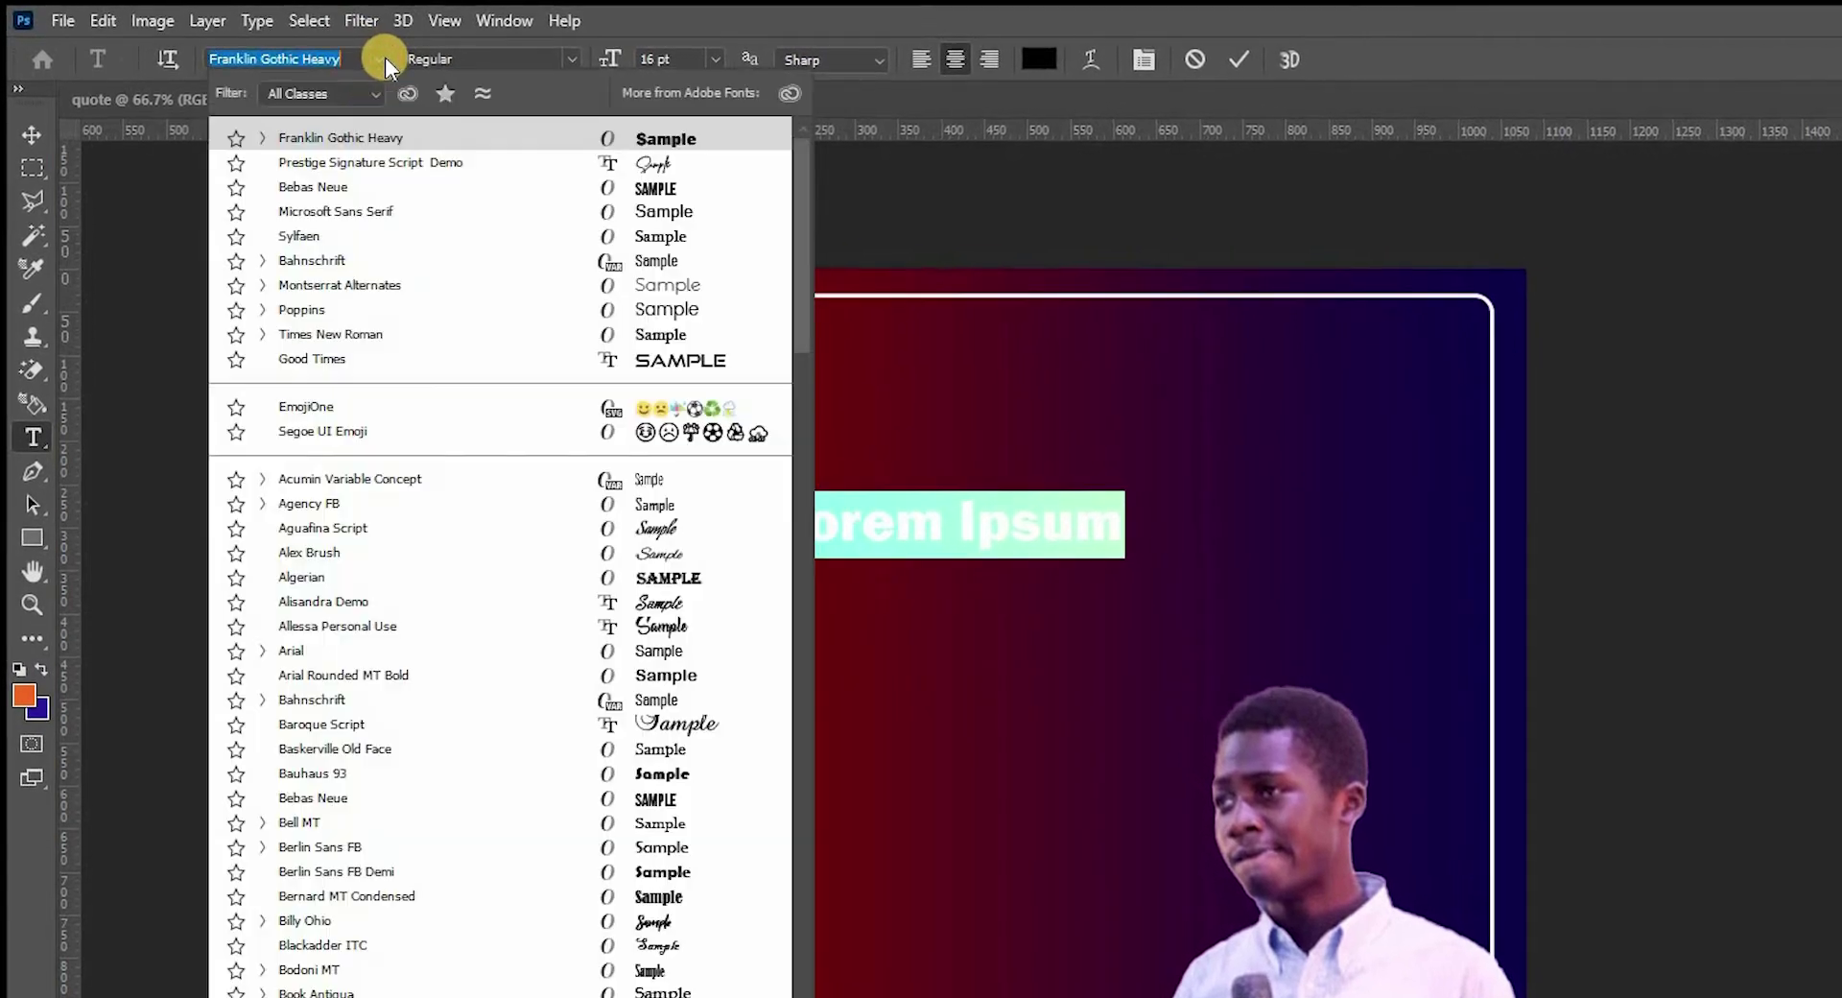
{"action": "left_click", "coordinate": [375, 56]}
{"action": "type", "text": "beb"}
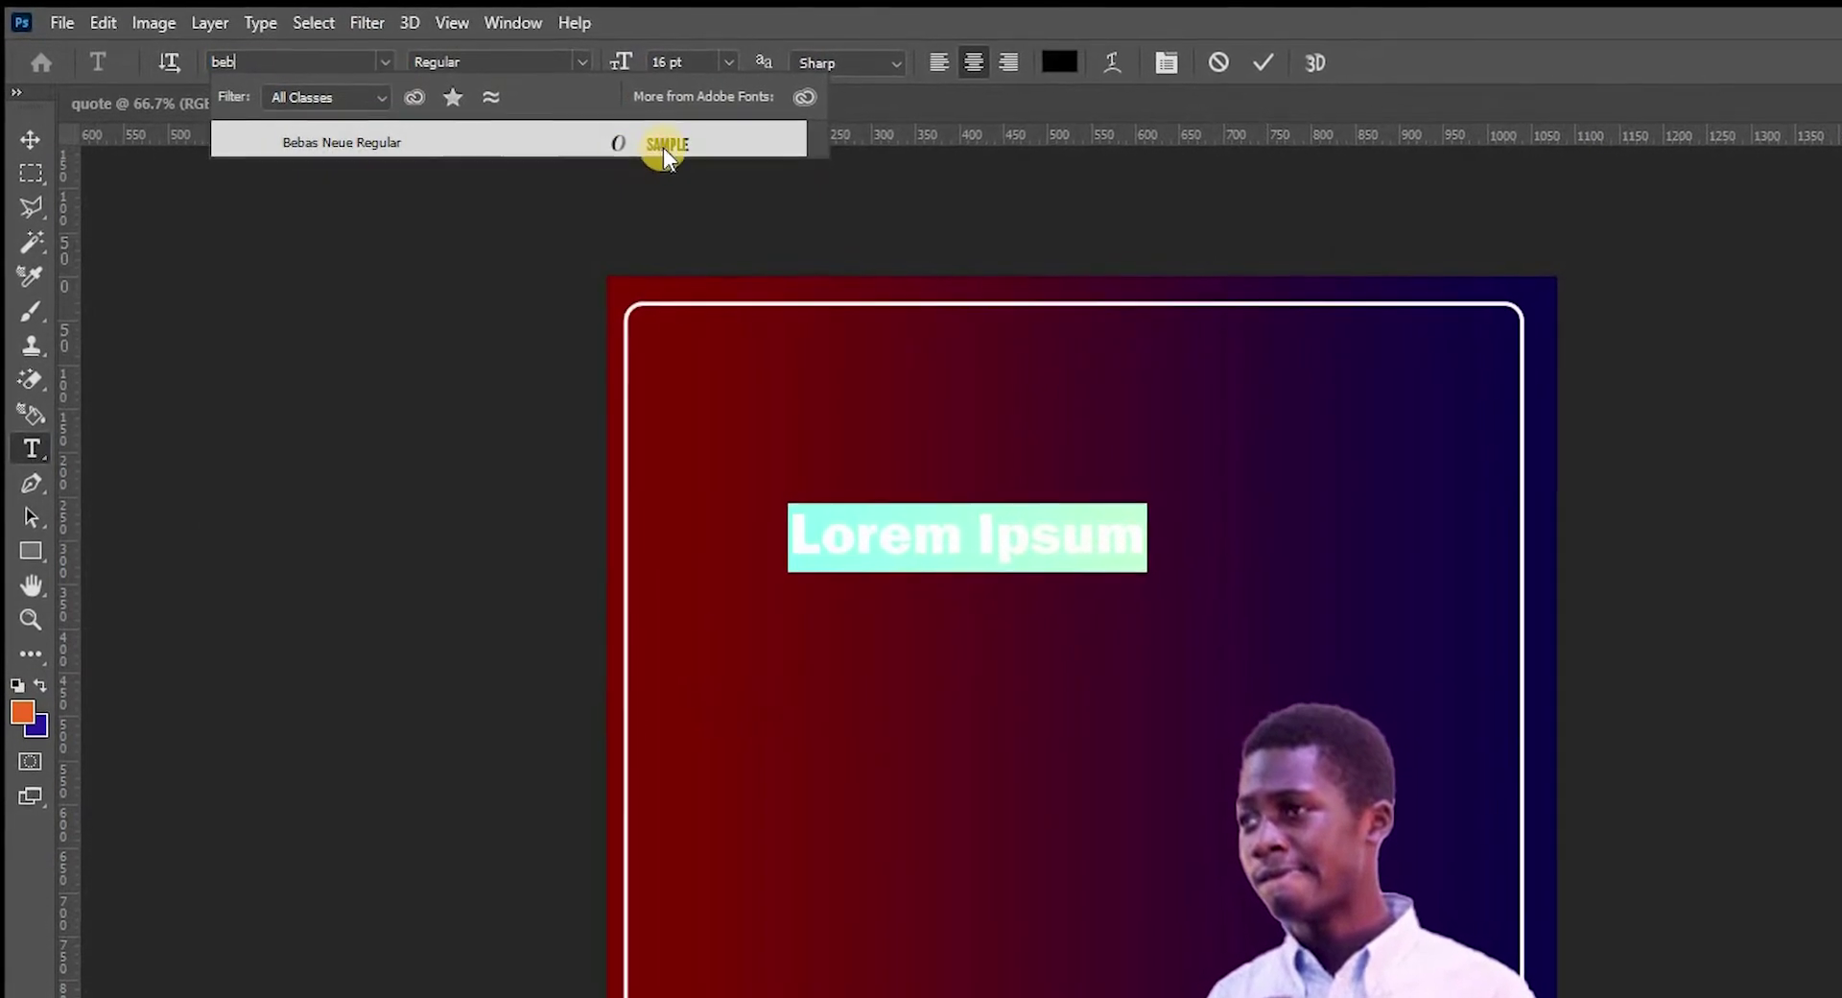
{"action": "left_click", "coordinate": [664, 147]}
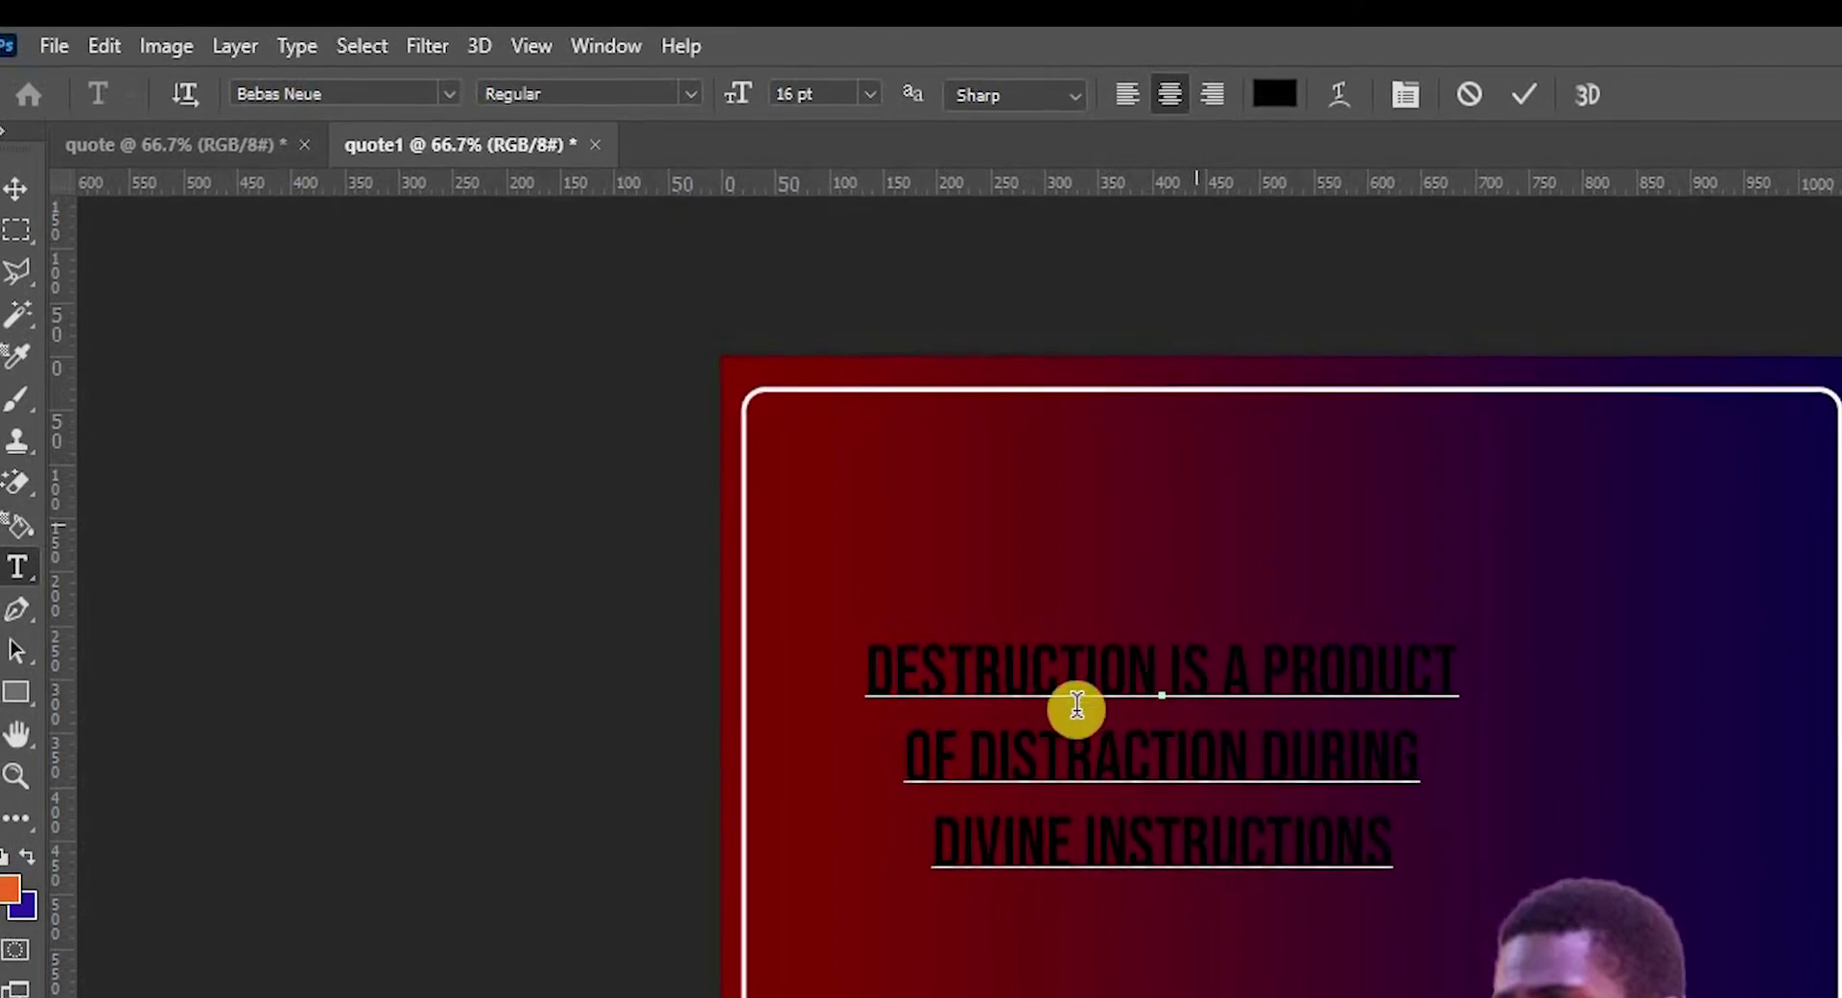
- Select all the quote text and make it white
{"action": "triple_click", "coordinate": [1174, 843]}
{"action": "key", "text": "ctrl+a"}
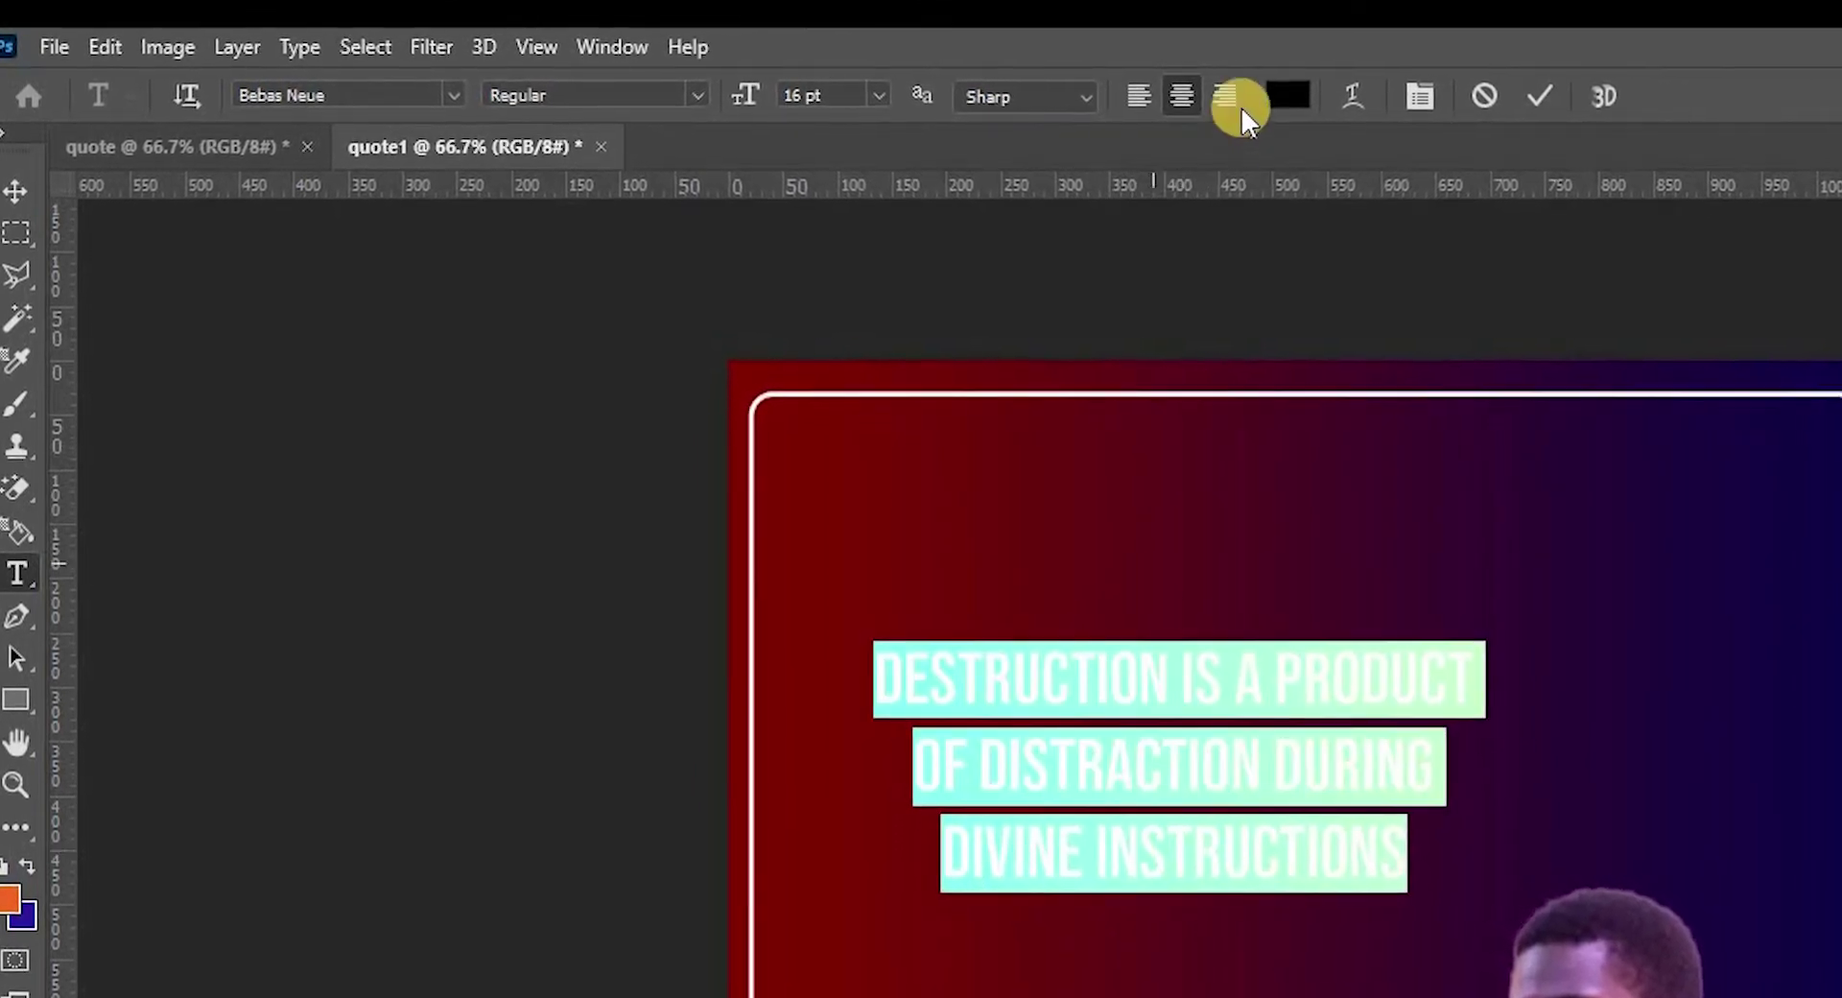
{"action": "left_click", "coordinate": [485, 993]}
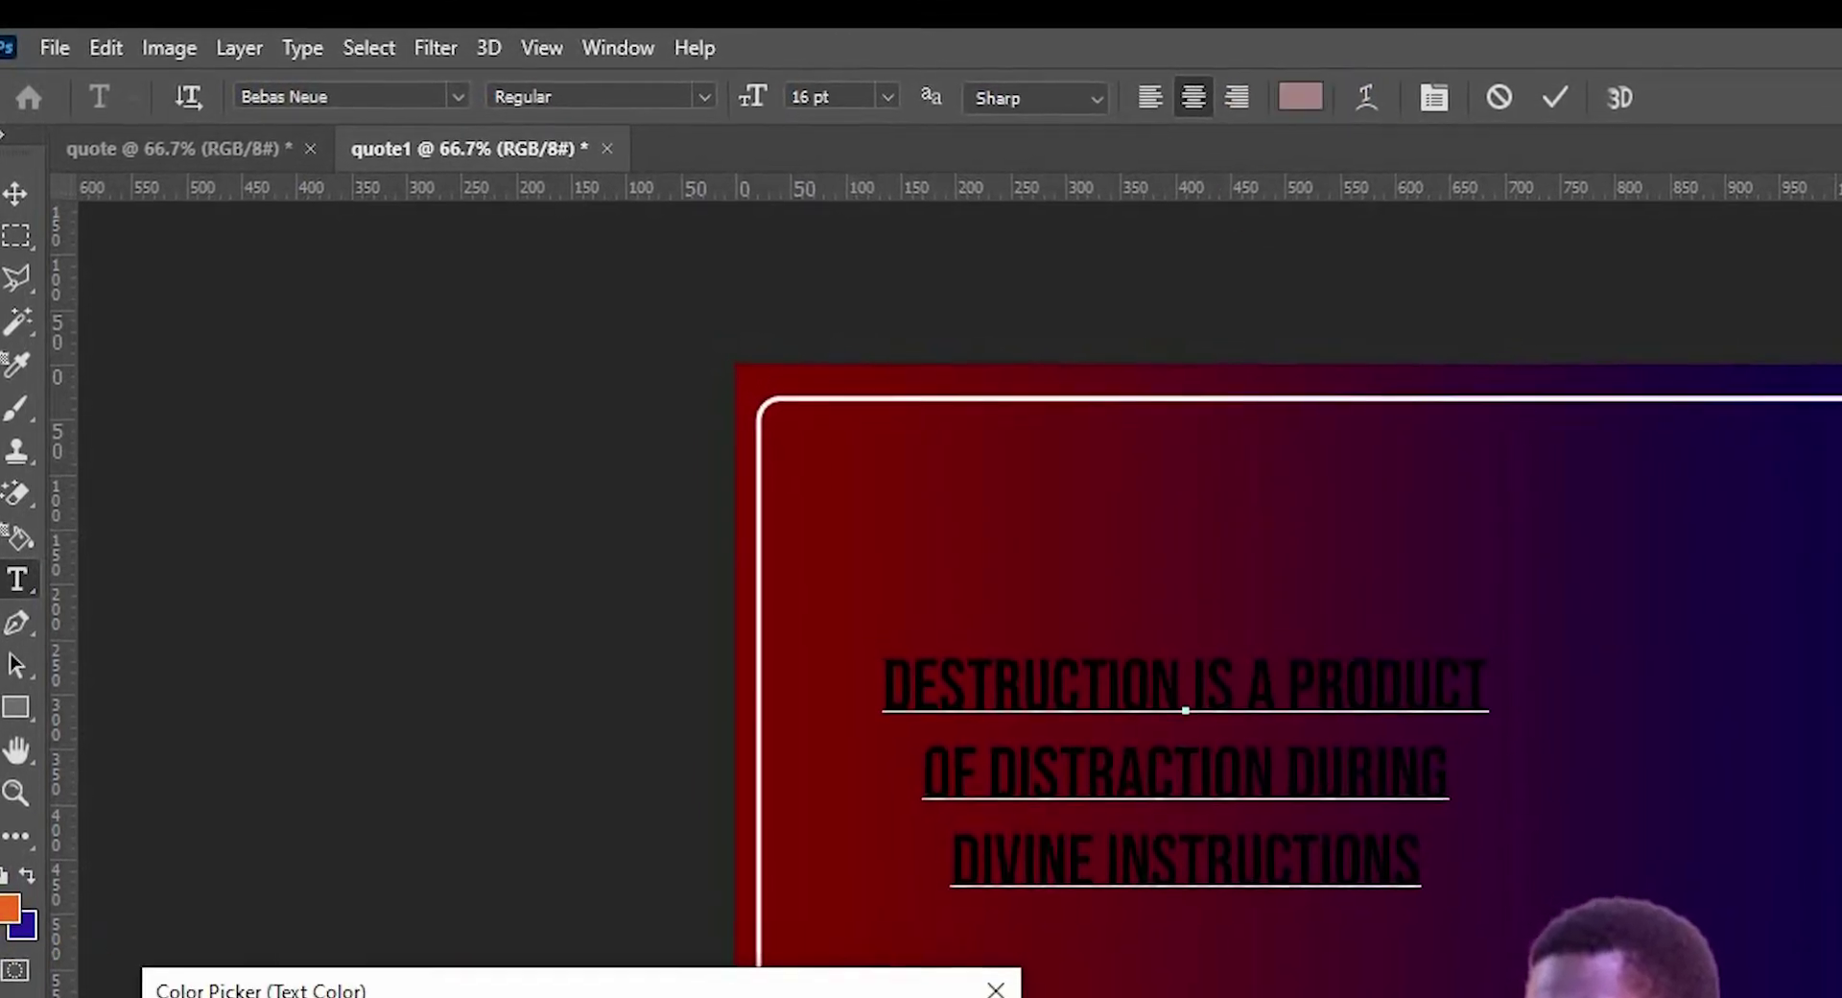
{"action": "key", "text": "Return"}
{"action": "left_click", "coordinate": [1565, 99]}
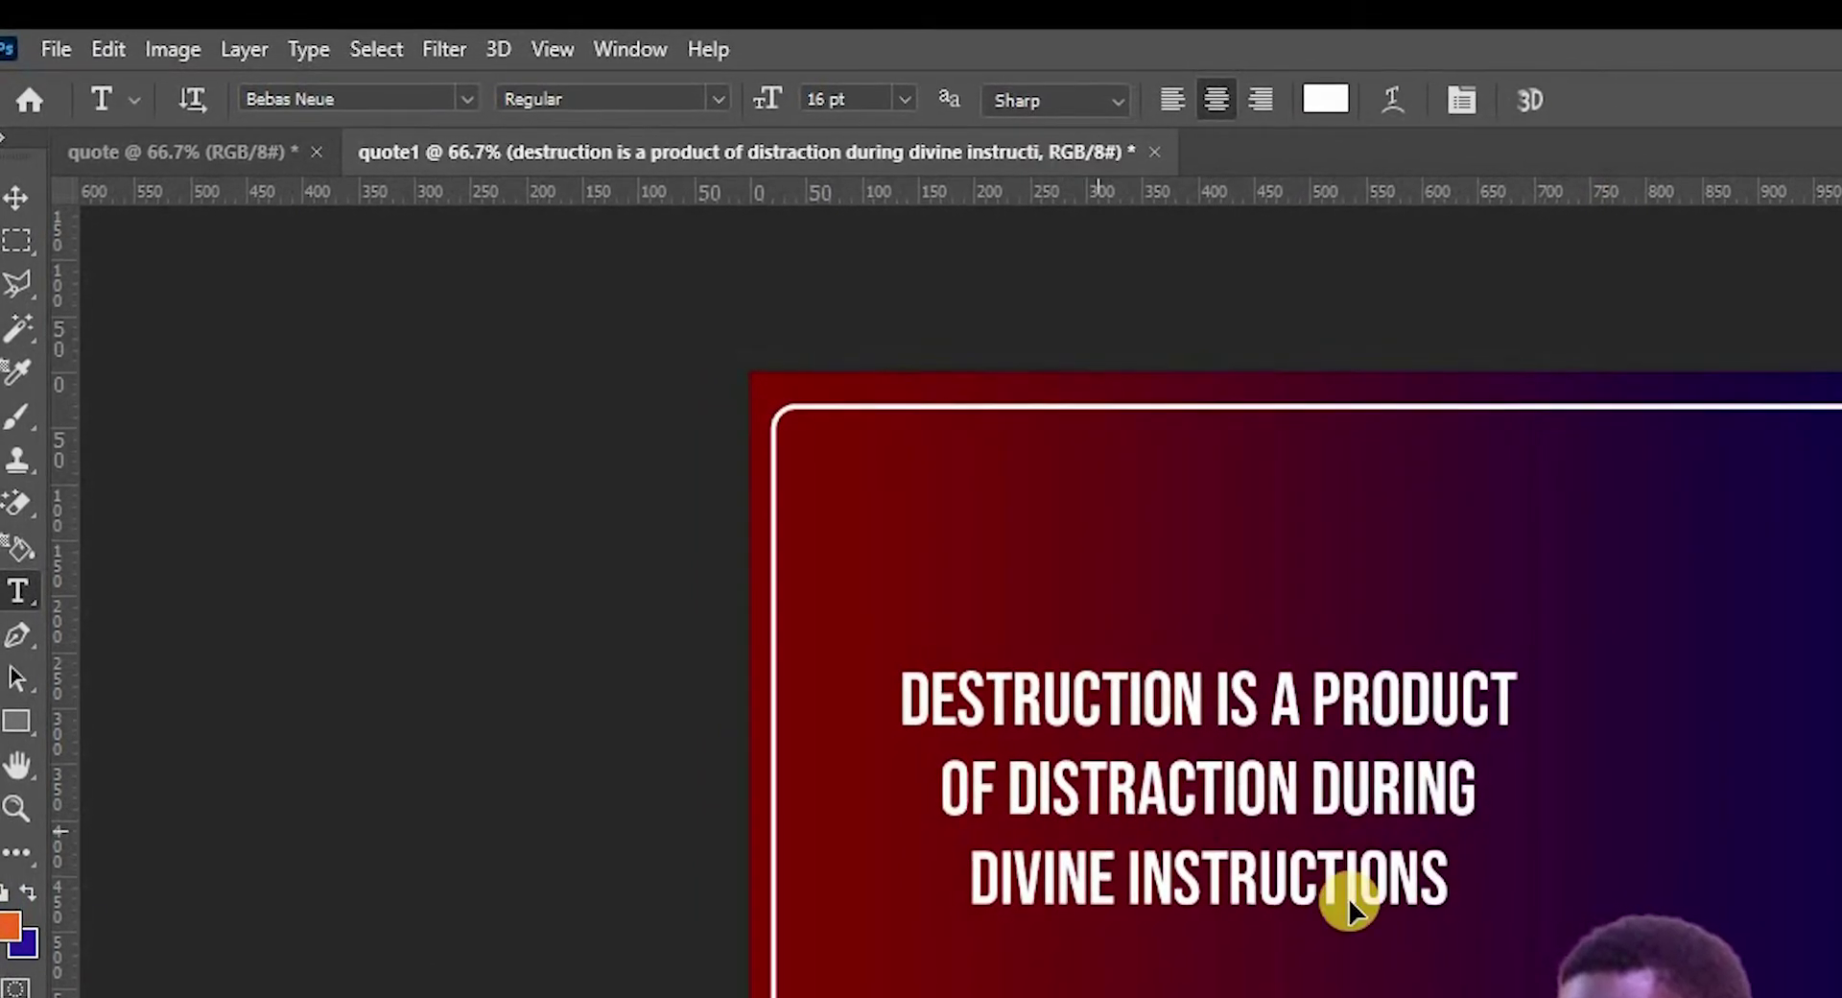
- Scale the quote text up to about 134.57%, then start a new text layer above it
{"action": "key", "text": "v"}
{"action": "left_click_drag", "start_coordinate": [1214, 919], "coordinate": [1221, 997]}
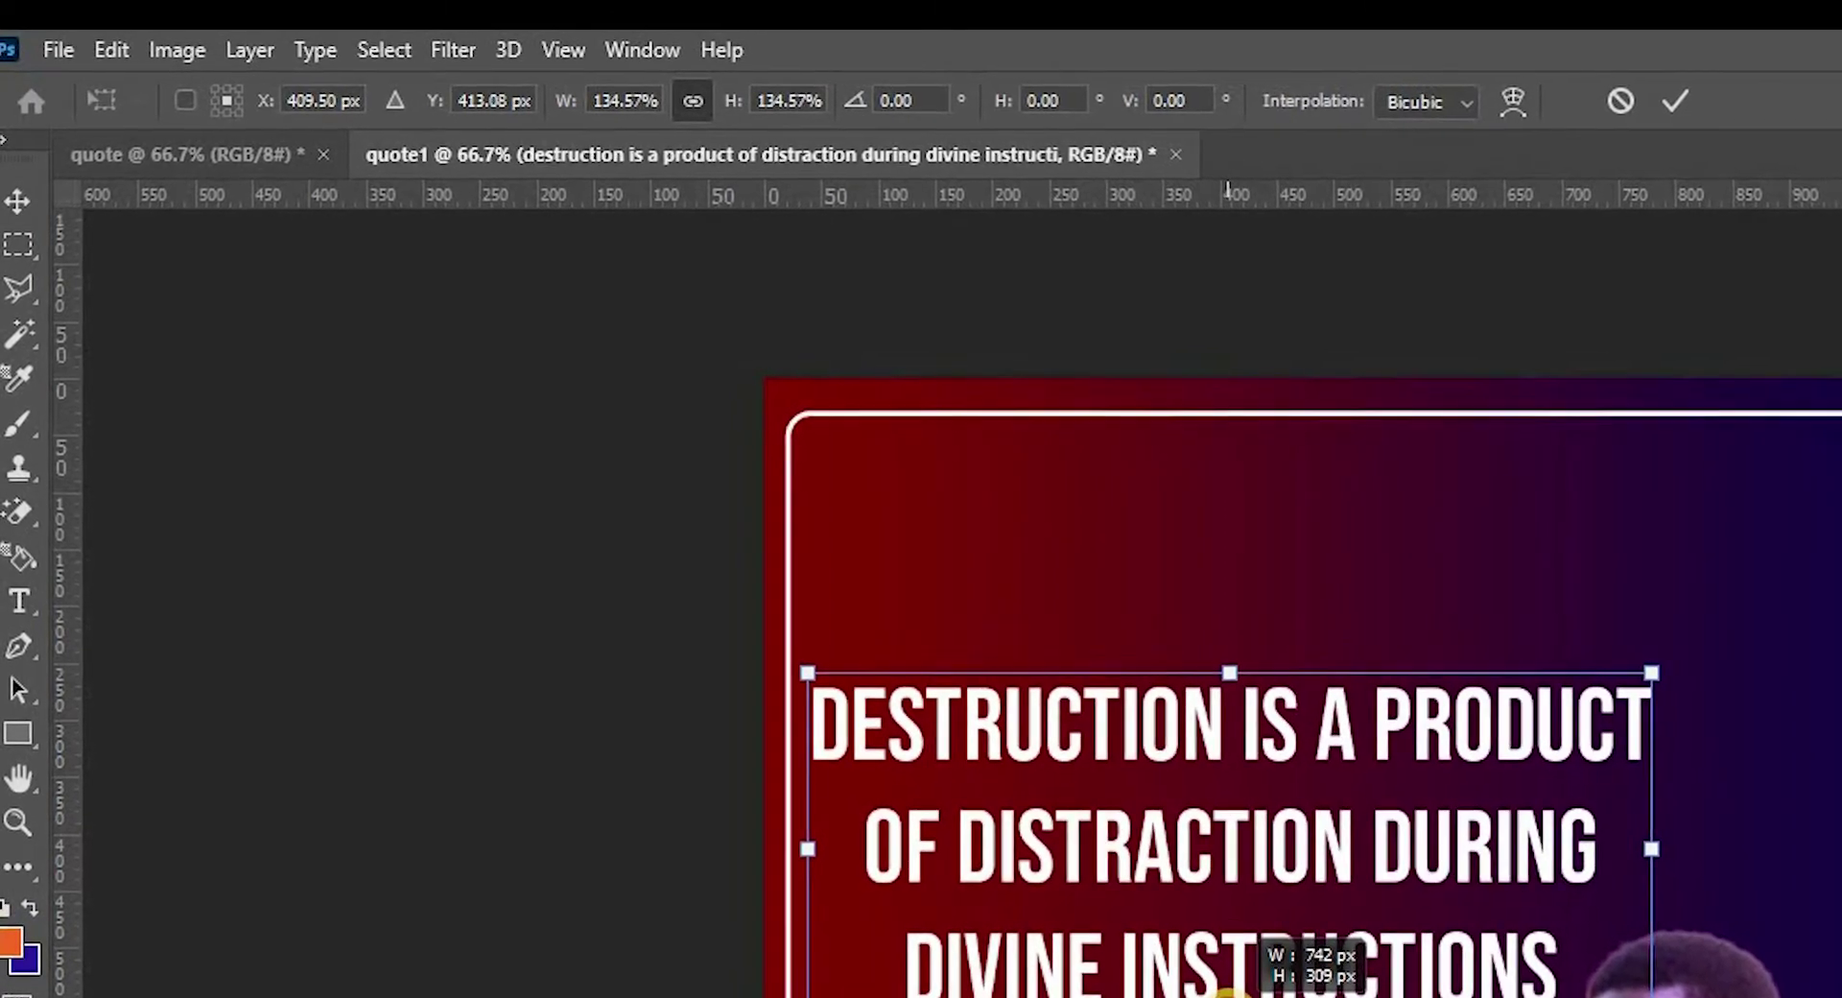
{"action": "left_click_drag", "start_coordinate": [1234, 872], "coordinate": [1241, 873]}
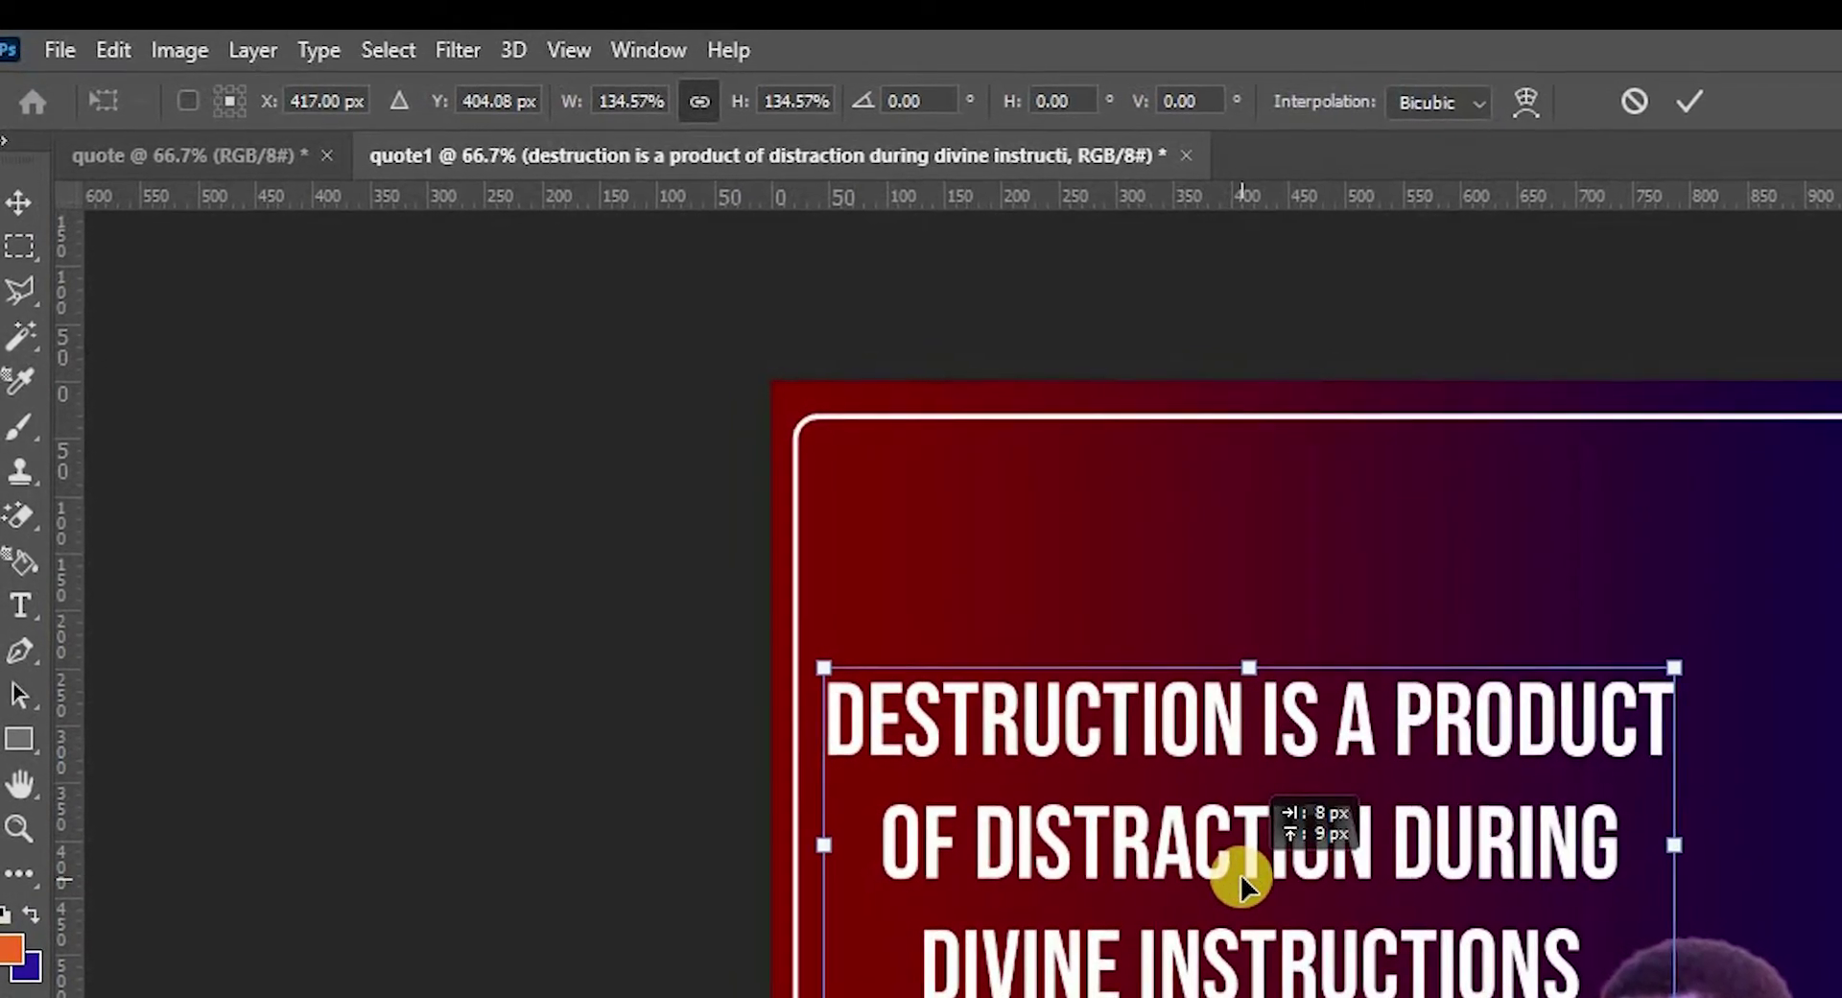
{"action": "left_click", "coordinate": [1690, 100]}
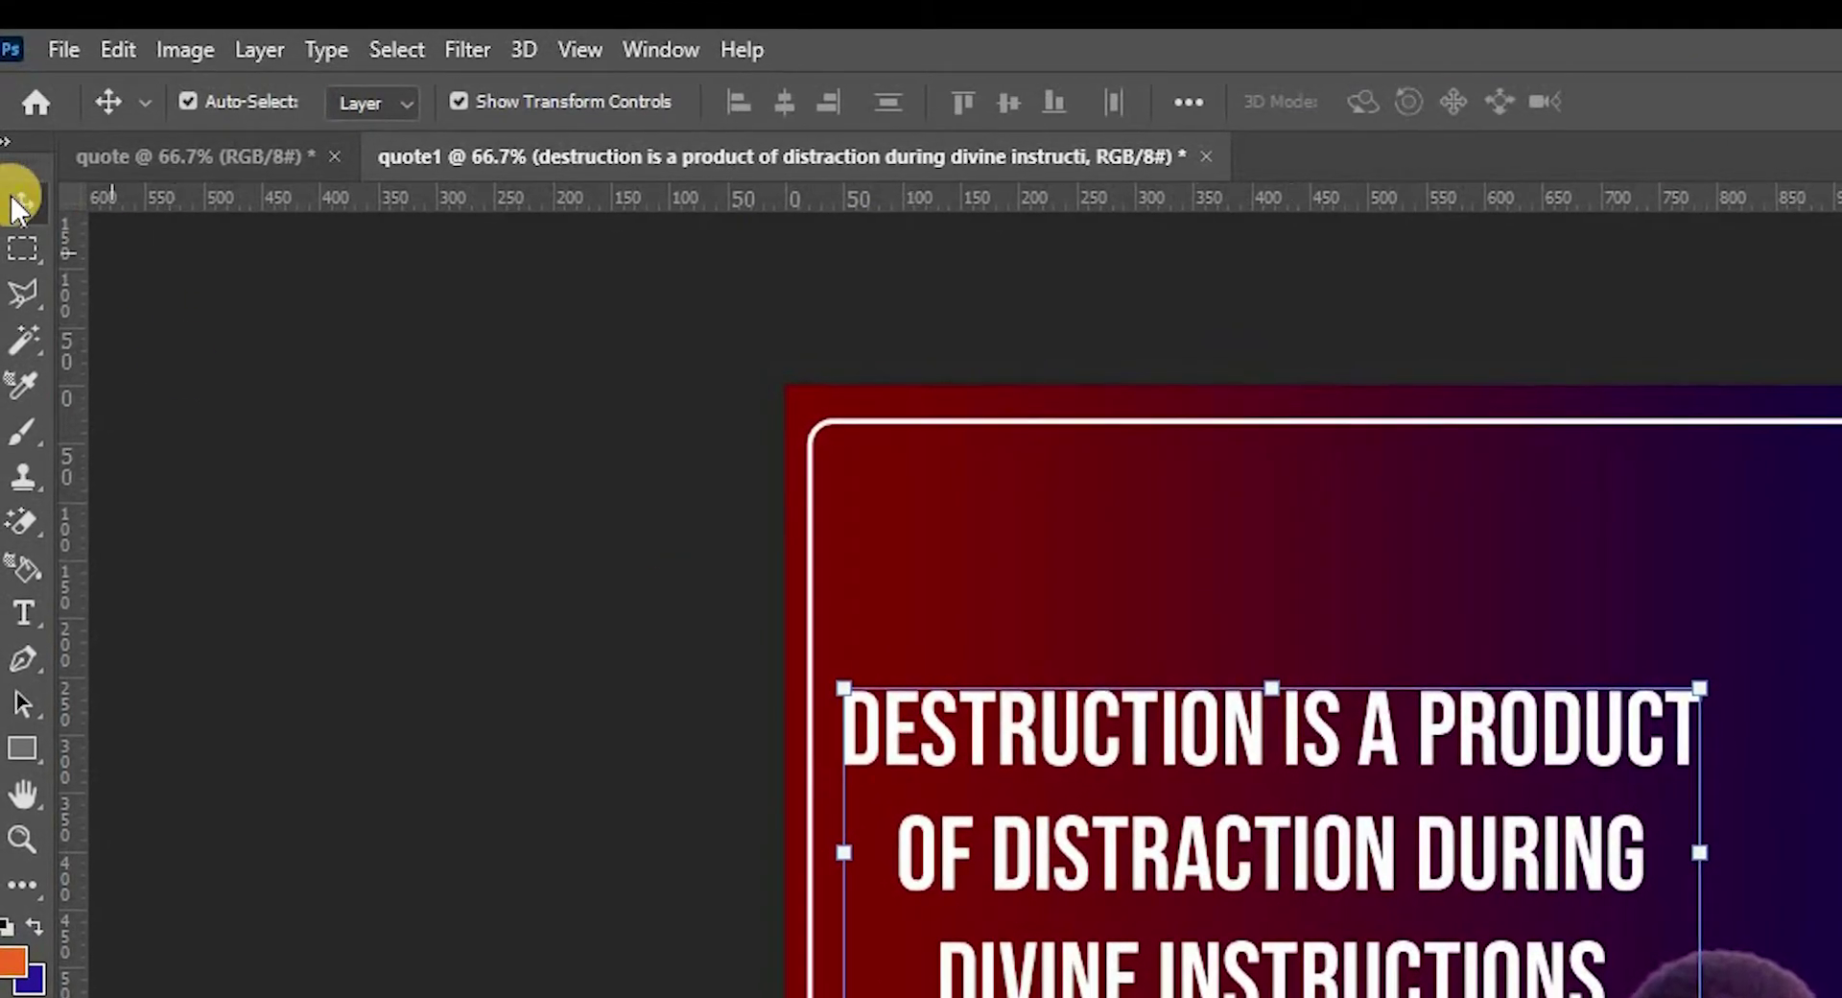
{"action": "left_click", "coordinate": [1198, 783]}
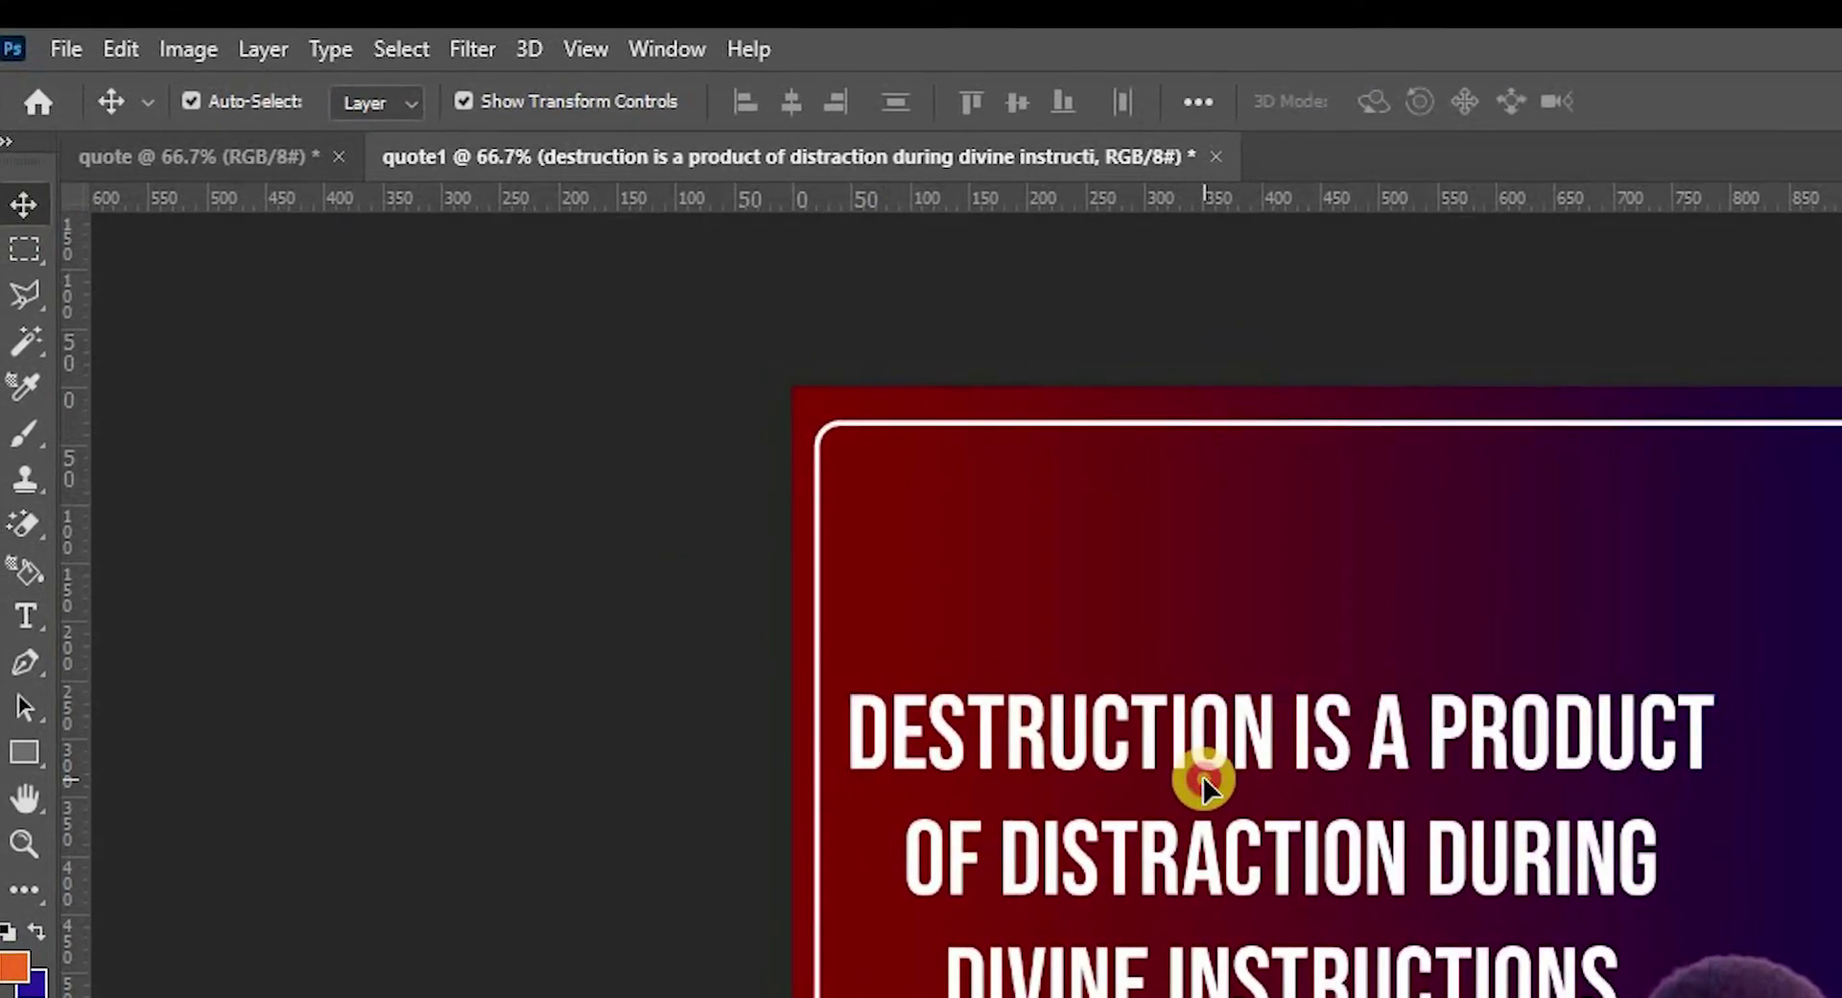
{"action": "key", "text": "t"}
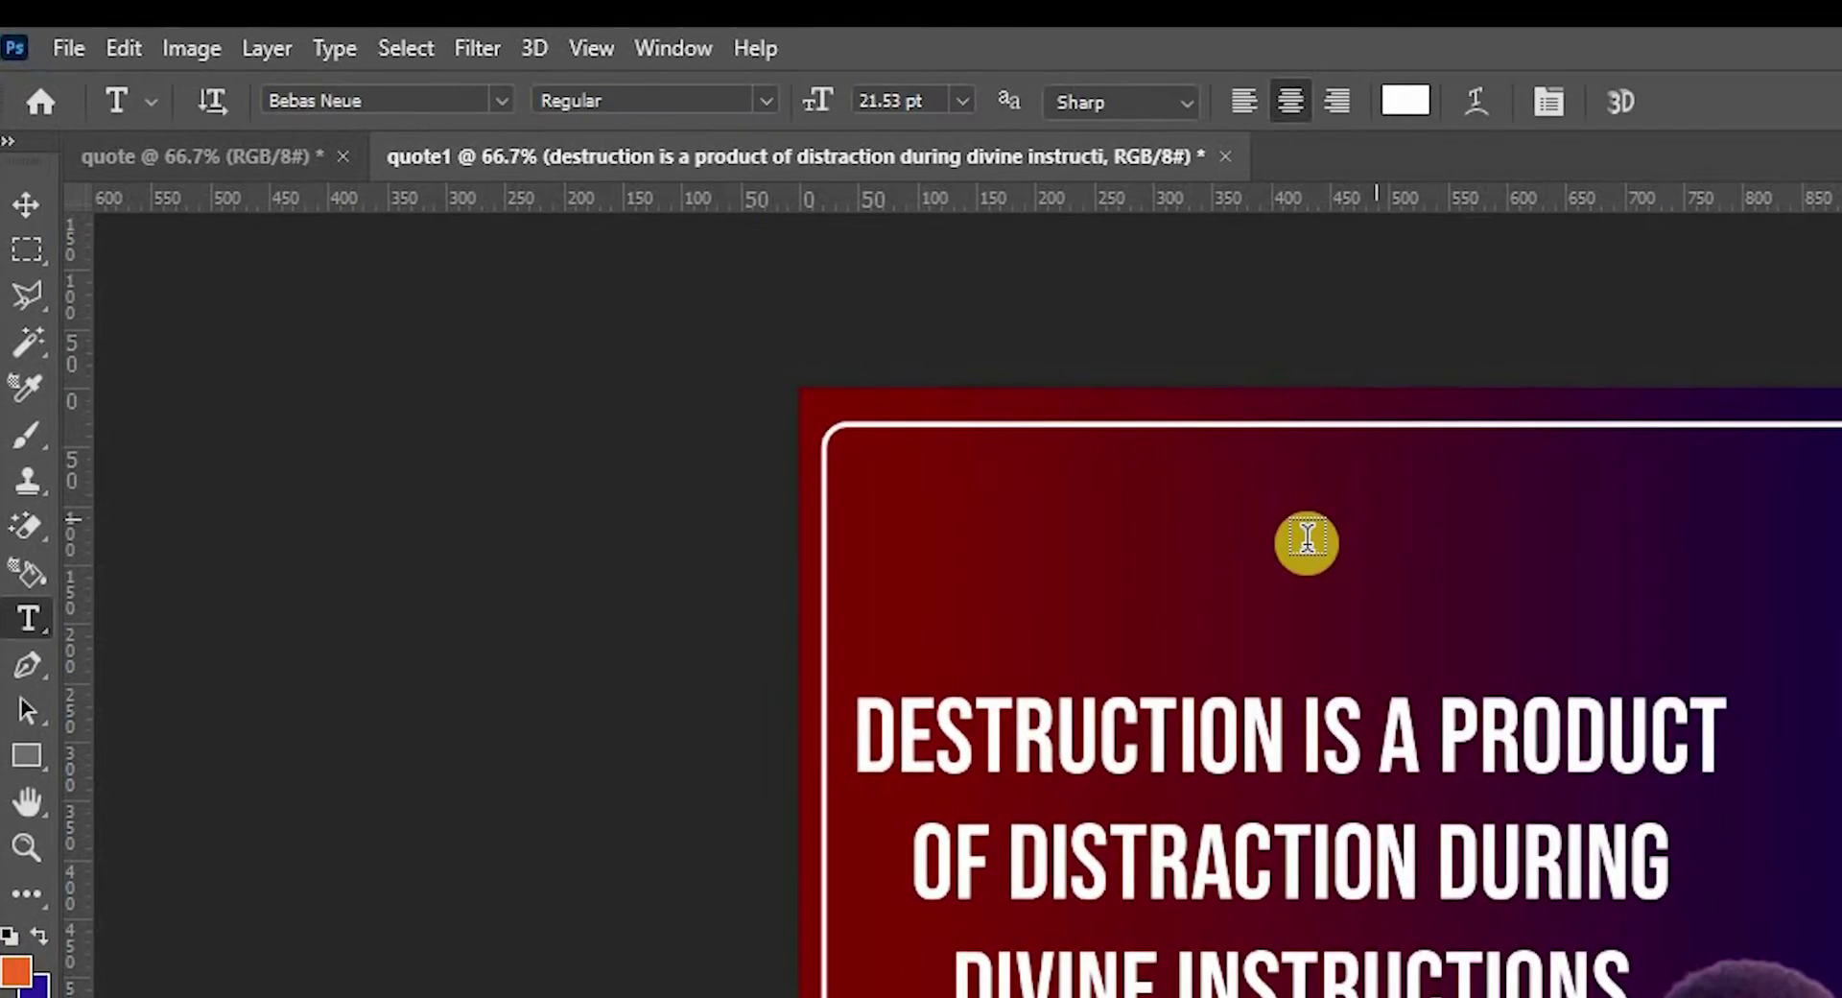
{"action": "left_click", "coordinate": [1276, 561]}
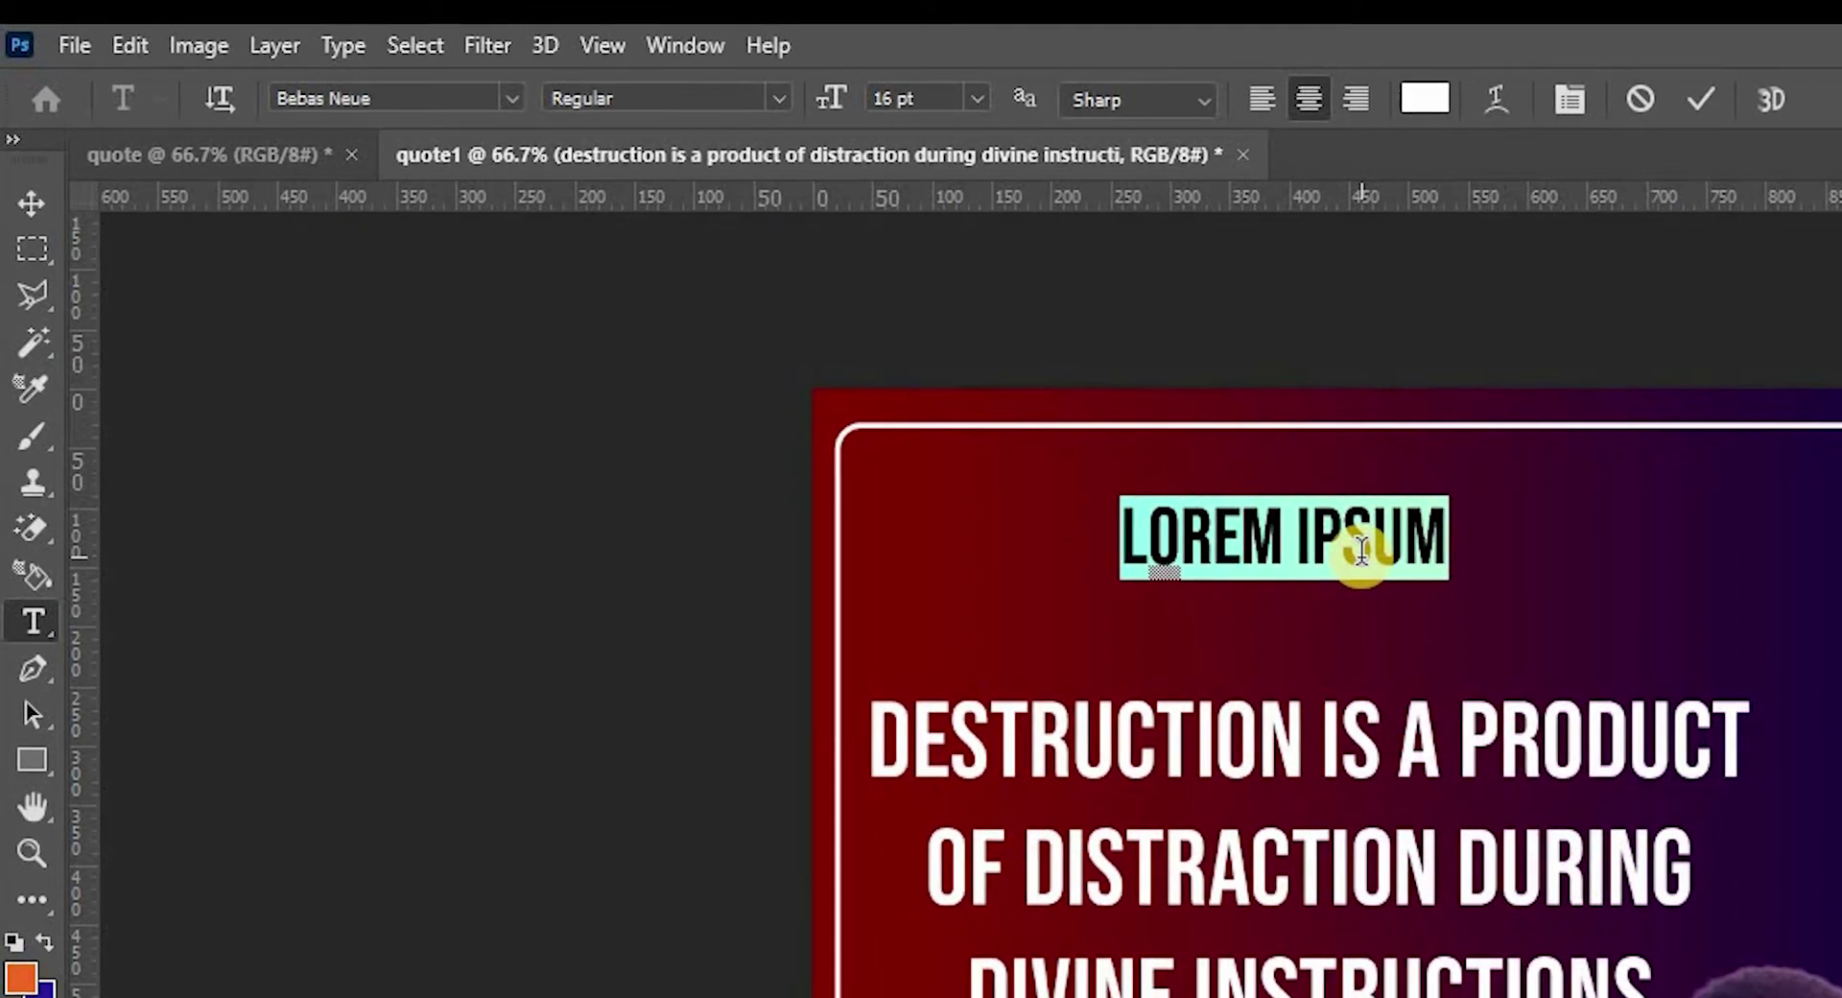
- Type an opening quotation mark, enlarge it to about 500% and move it down toward the quote
{"action": "type", "text": "\""}
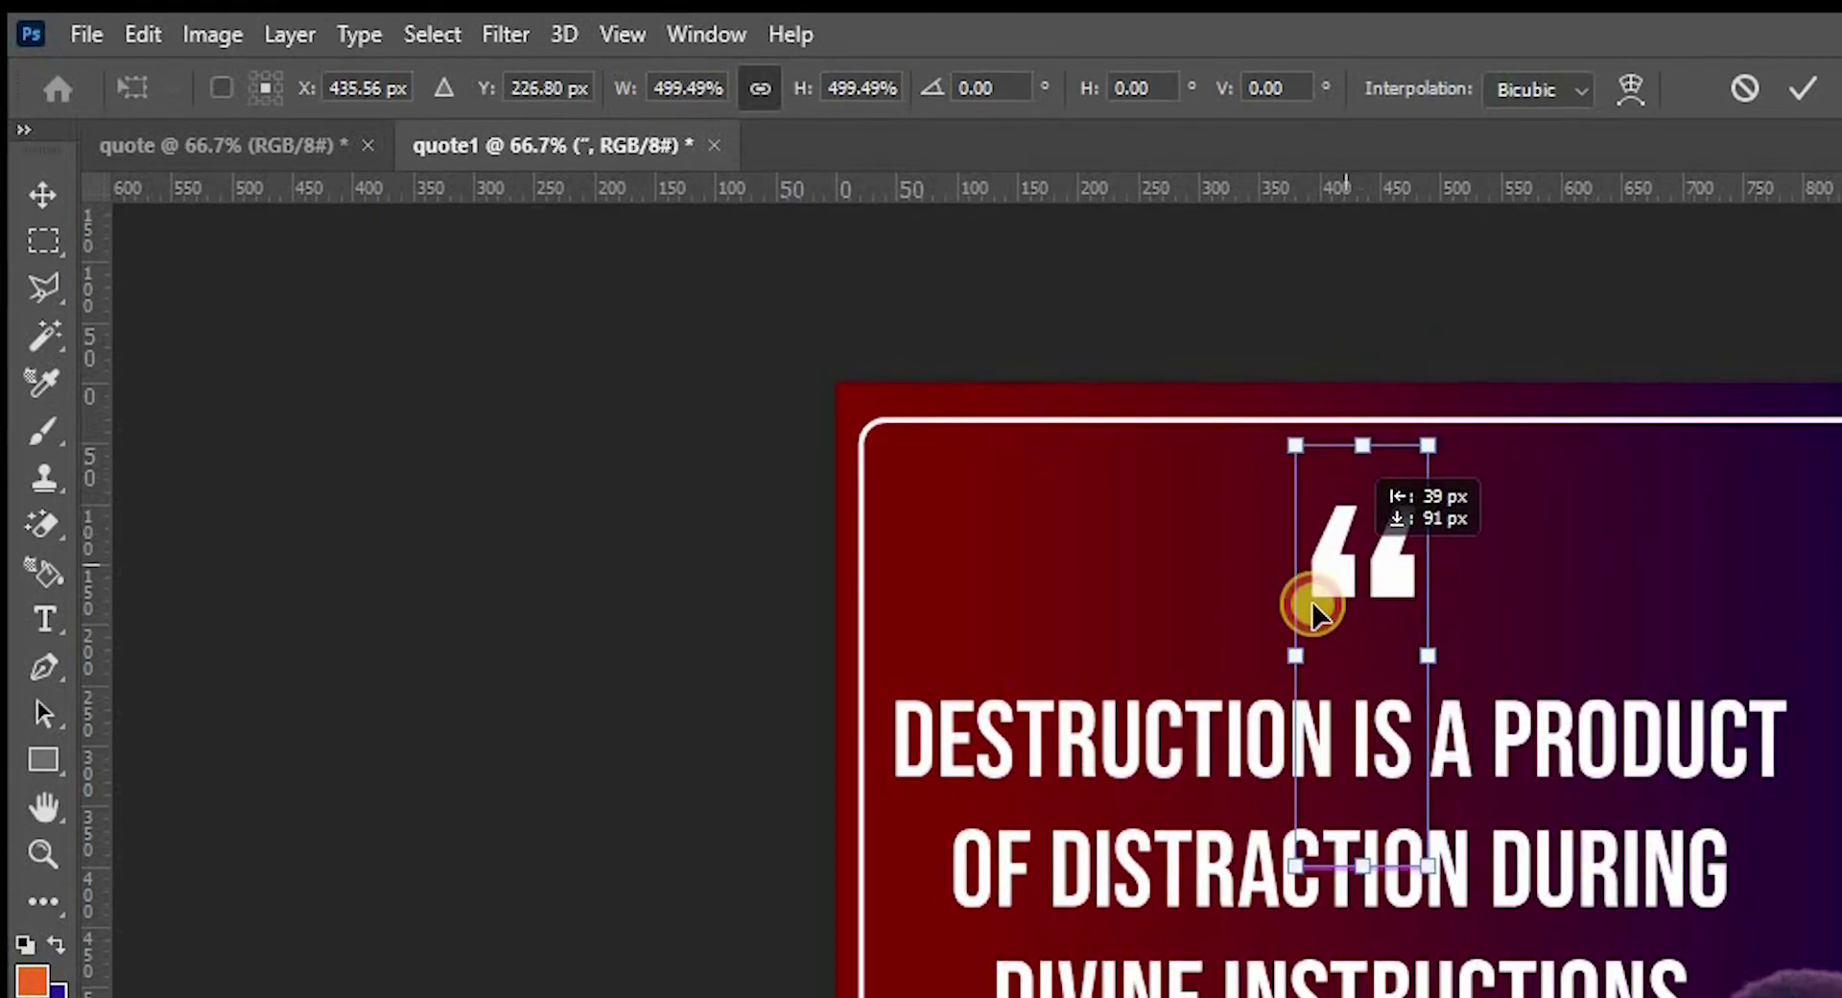
{"action": "left_click_drag", "start_coordinate": [1314, 614], "coordinate": [1314, 636]}
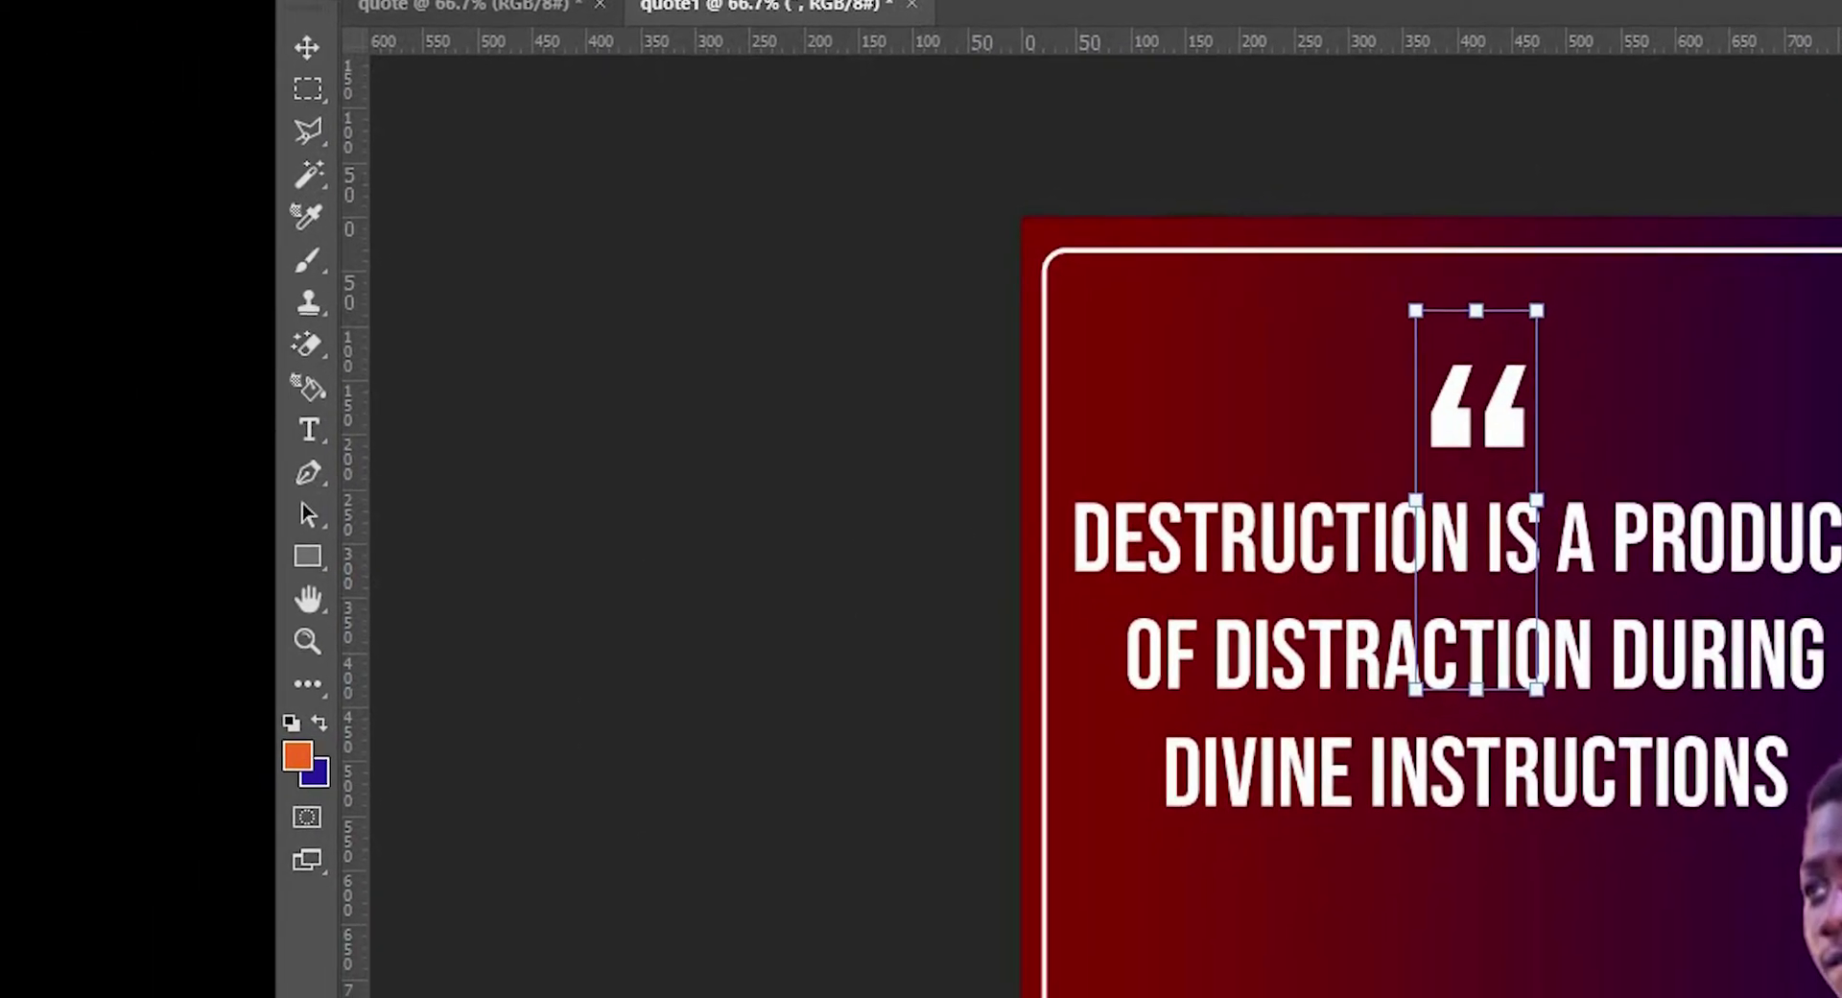
- Flip the quotation mark horizontally via Edit > Transform
{"action": "key", "text": "alt+e"}
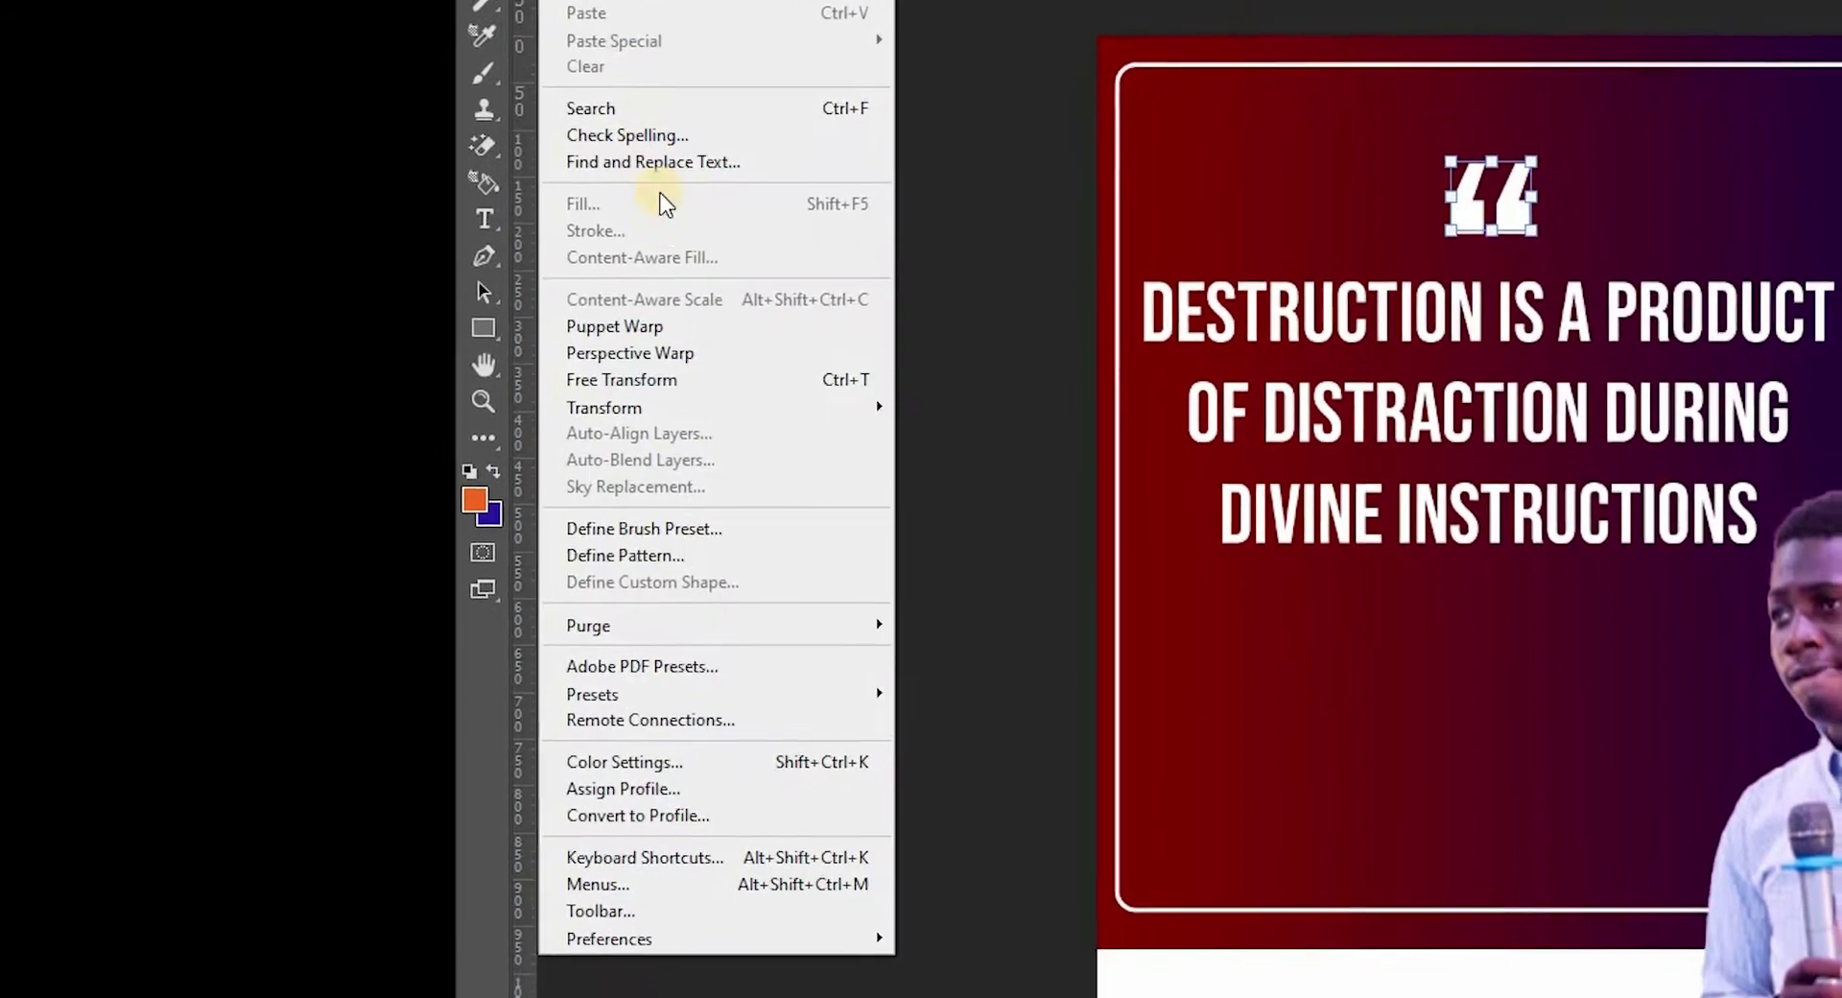
{"action": "mouse_move", "coordinate": [844, 407]}
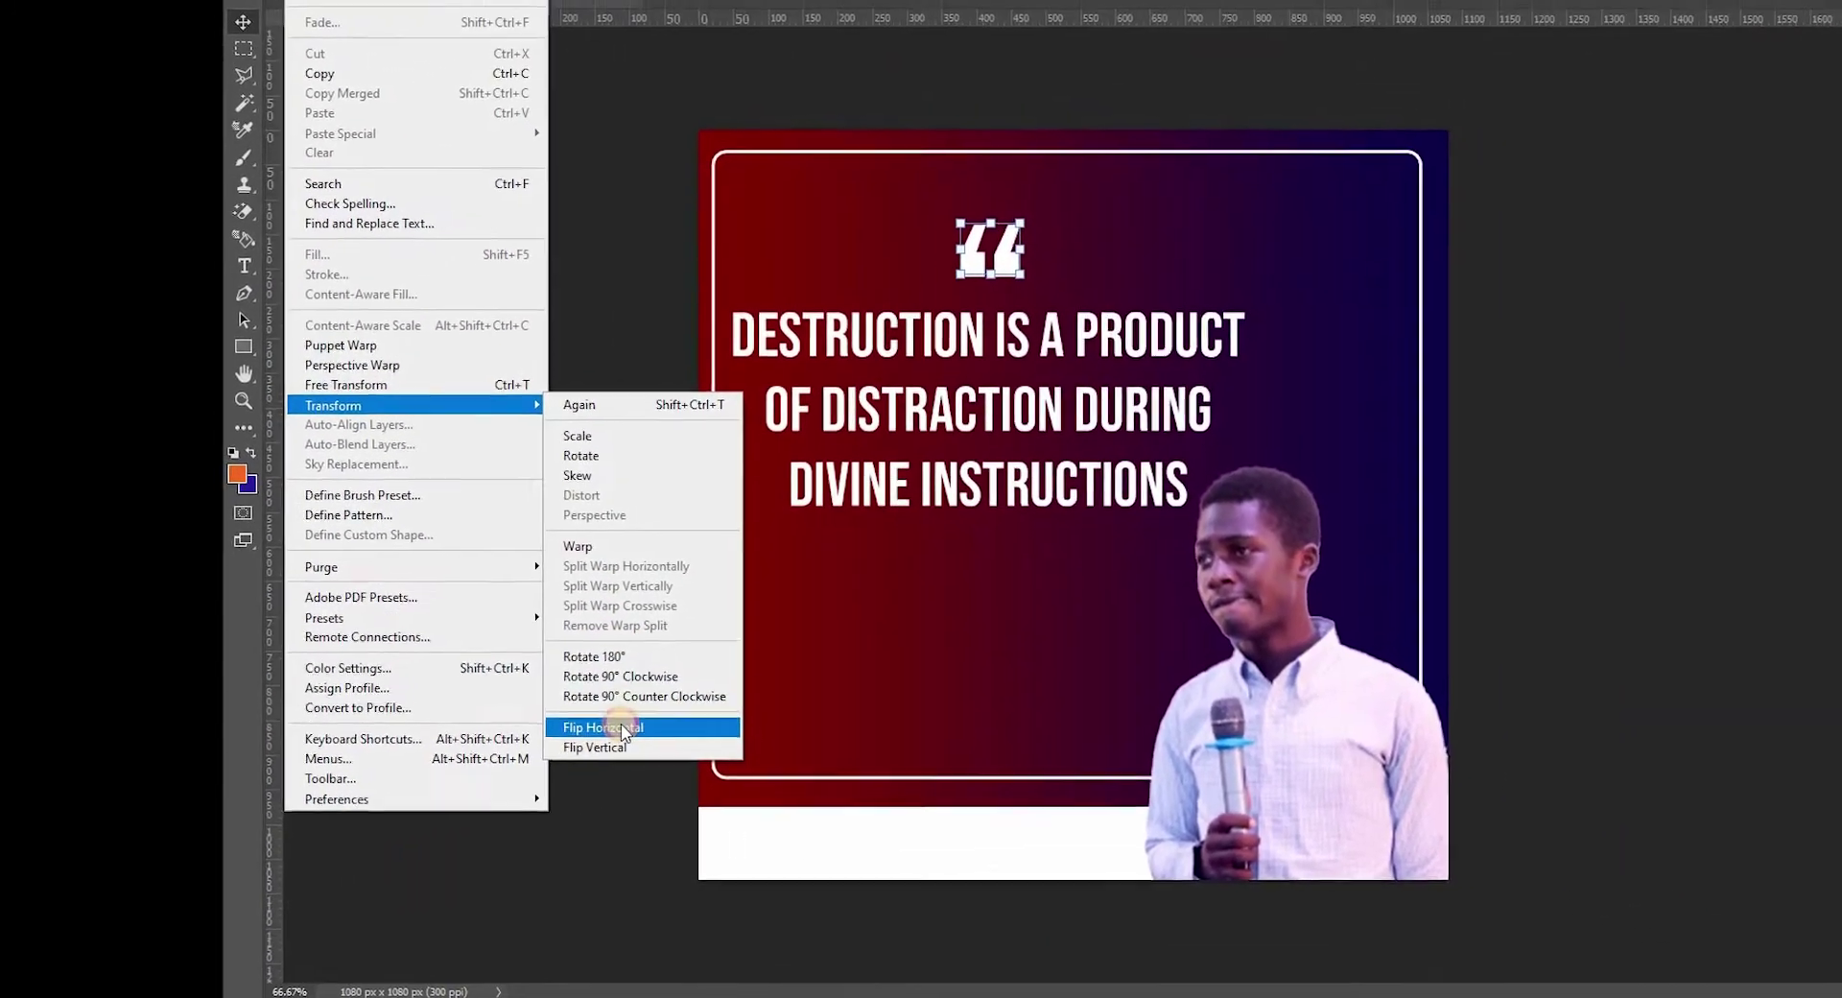
{"action": "left_click", "coordinate": [620, 727]}
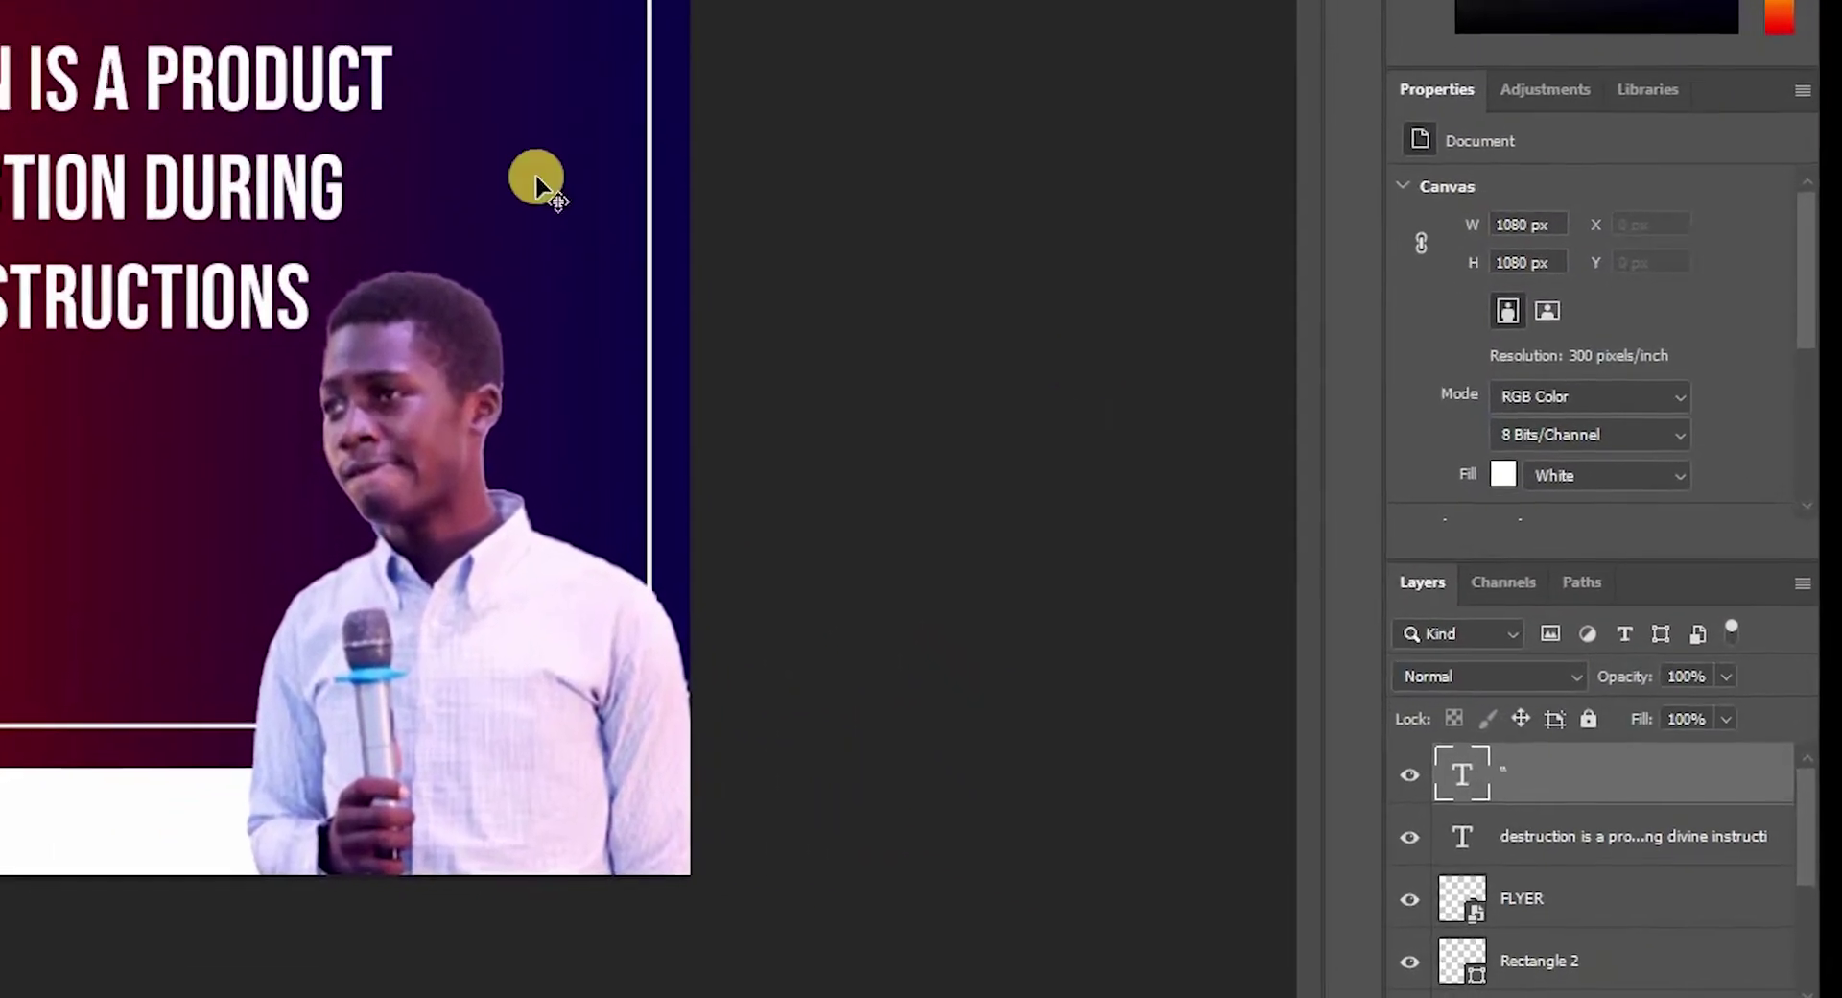
- Set the quotation mark layer's opacity to 52%
{"action": "left_click", "coordinate": [1726, 677]}
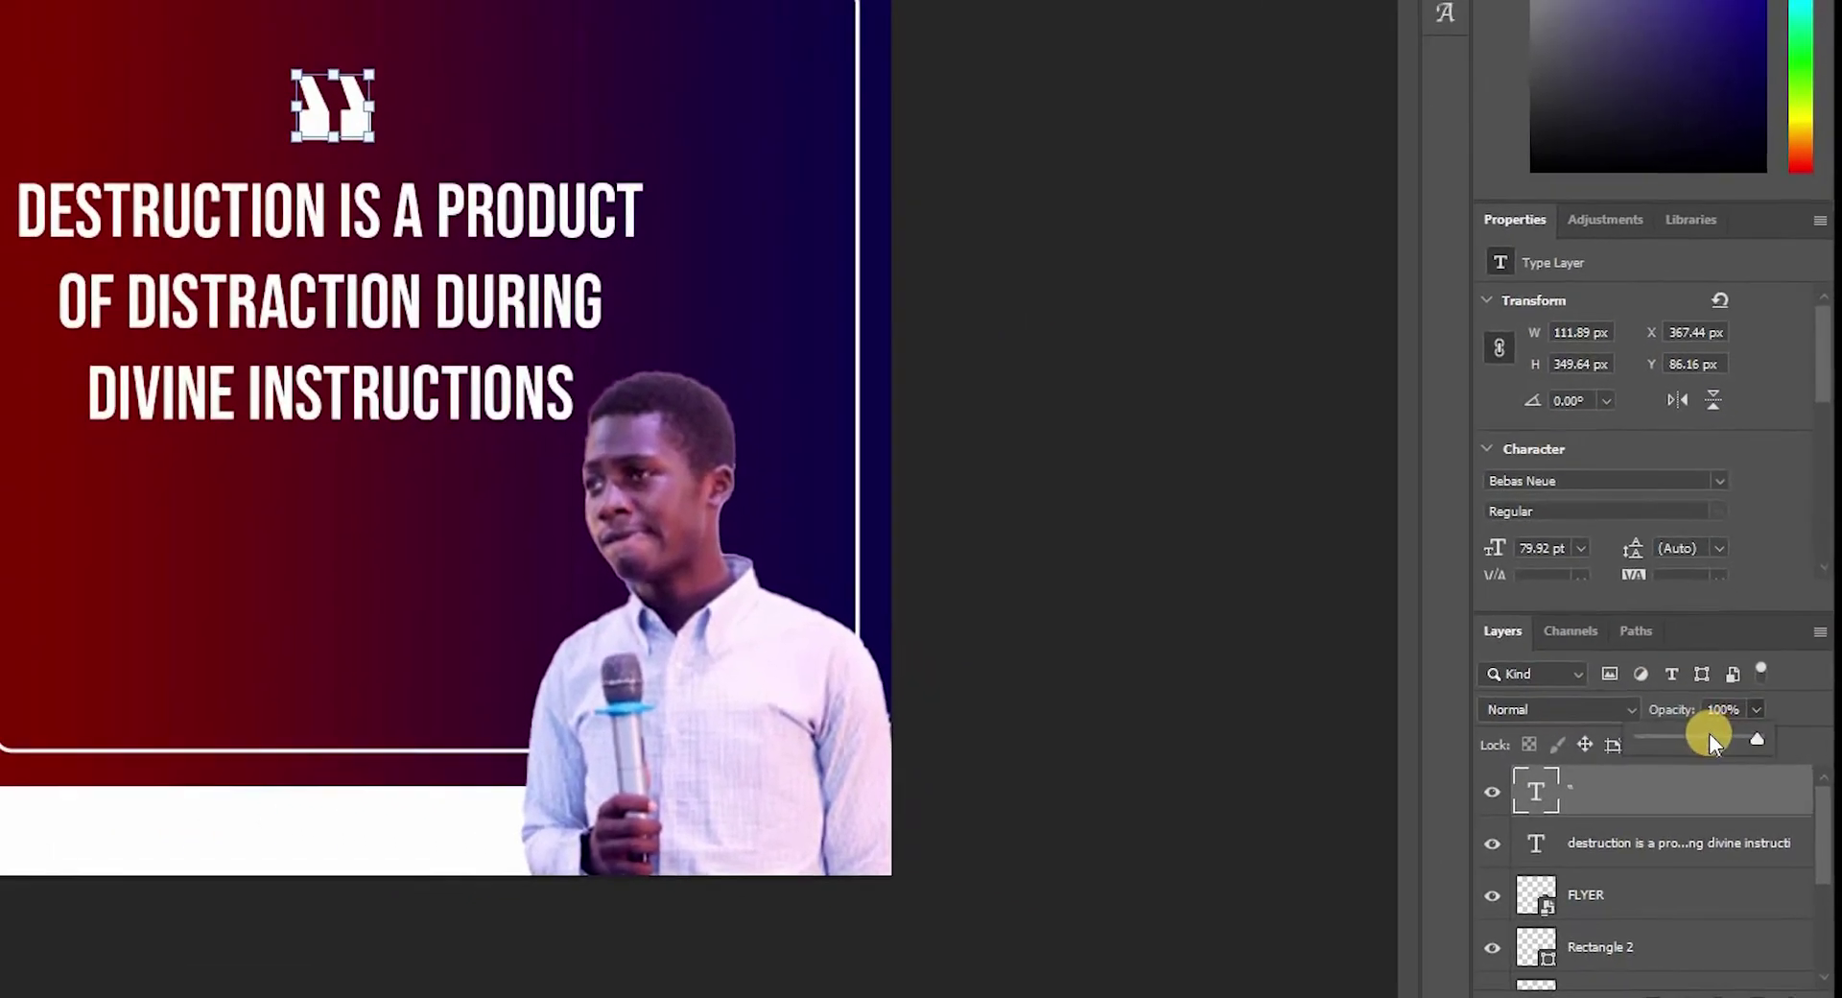
{"action": "left_click", "coordinate": [1708, 735]}
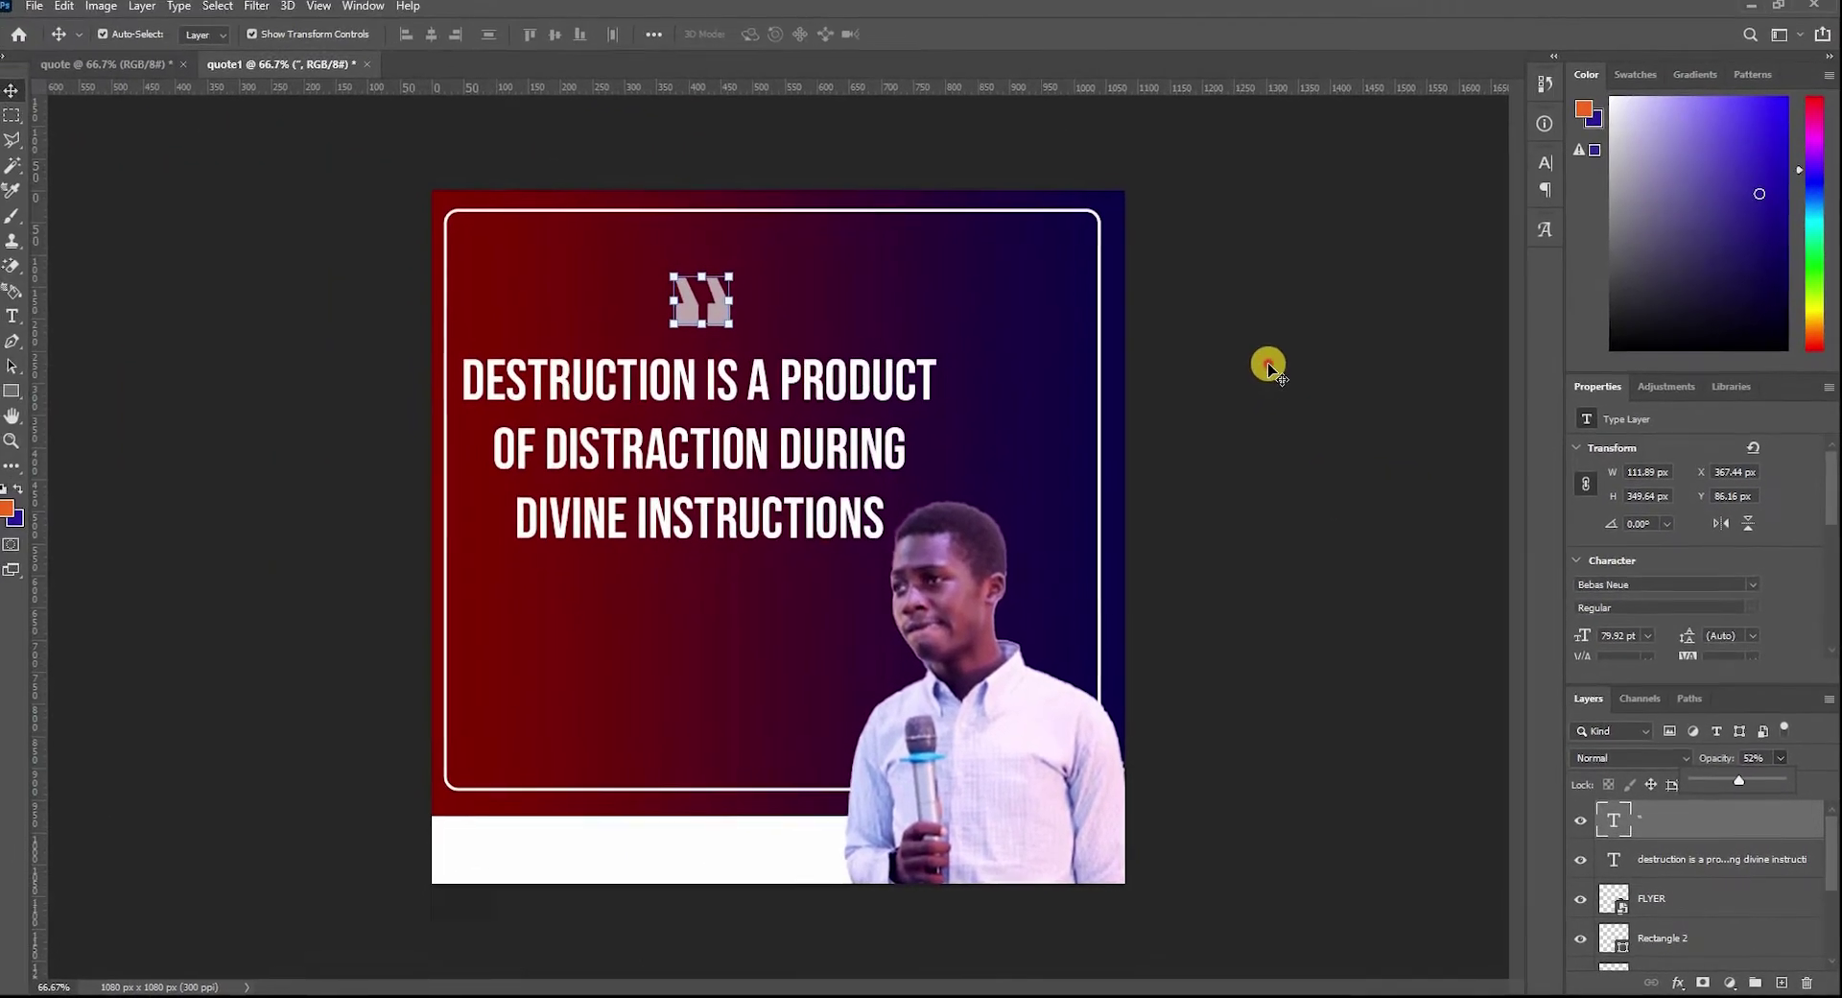
{"action": "left_click", "coordinate": [1268, 368]}
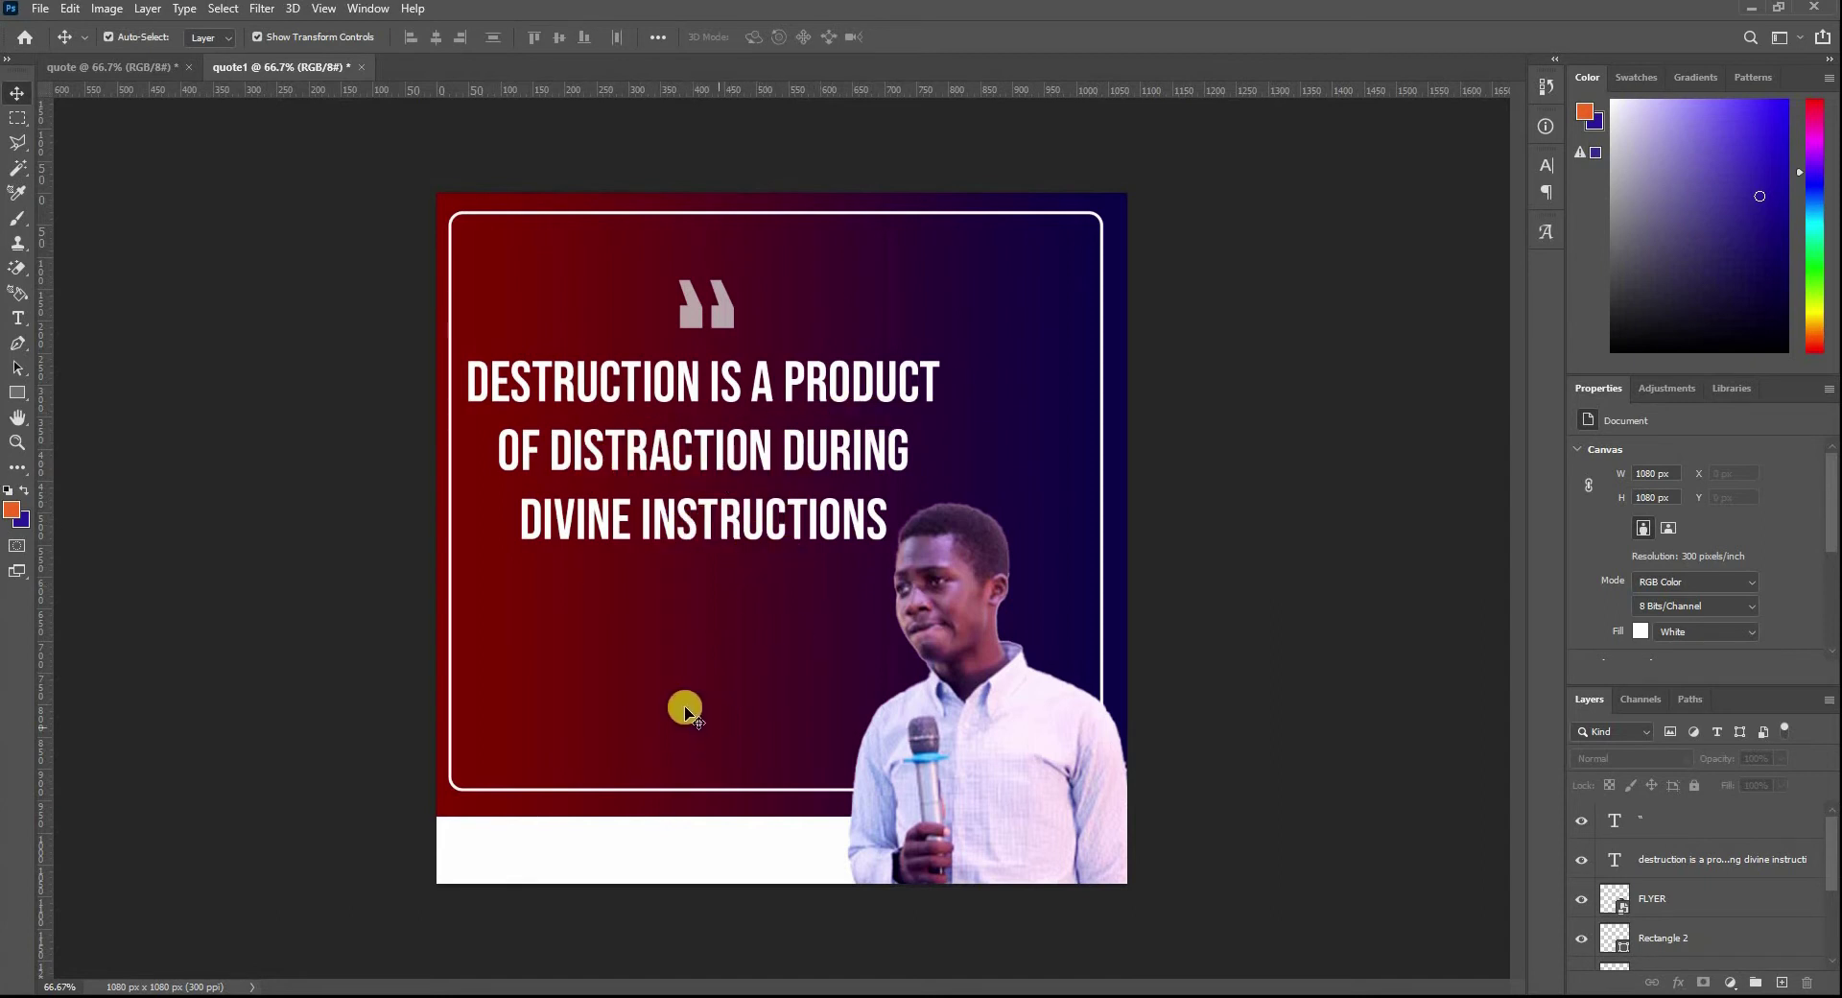
- Add a text line below the quote with the speaker's name
{"action": "key", "text": "t"}
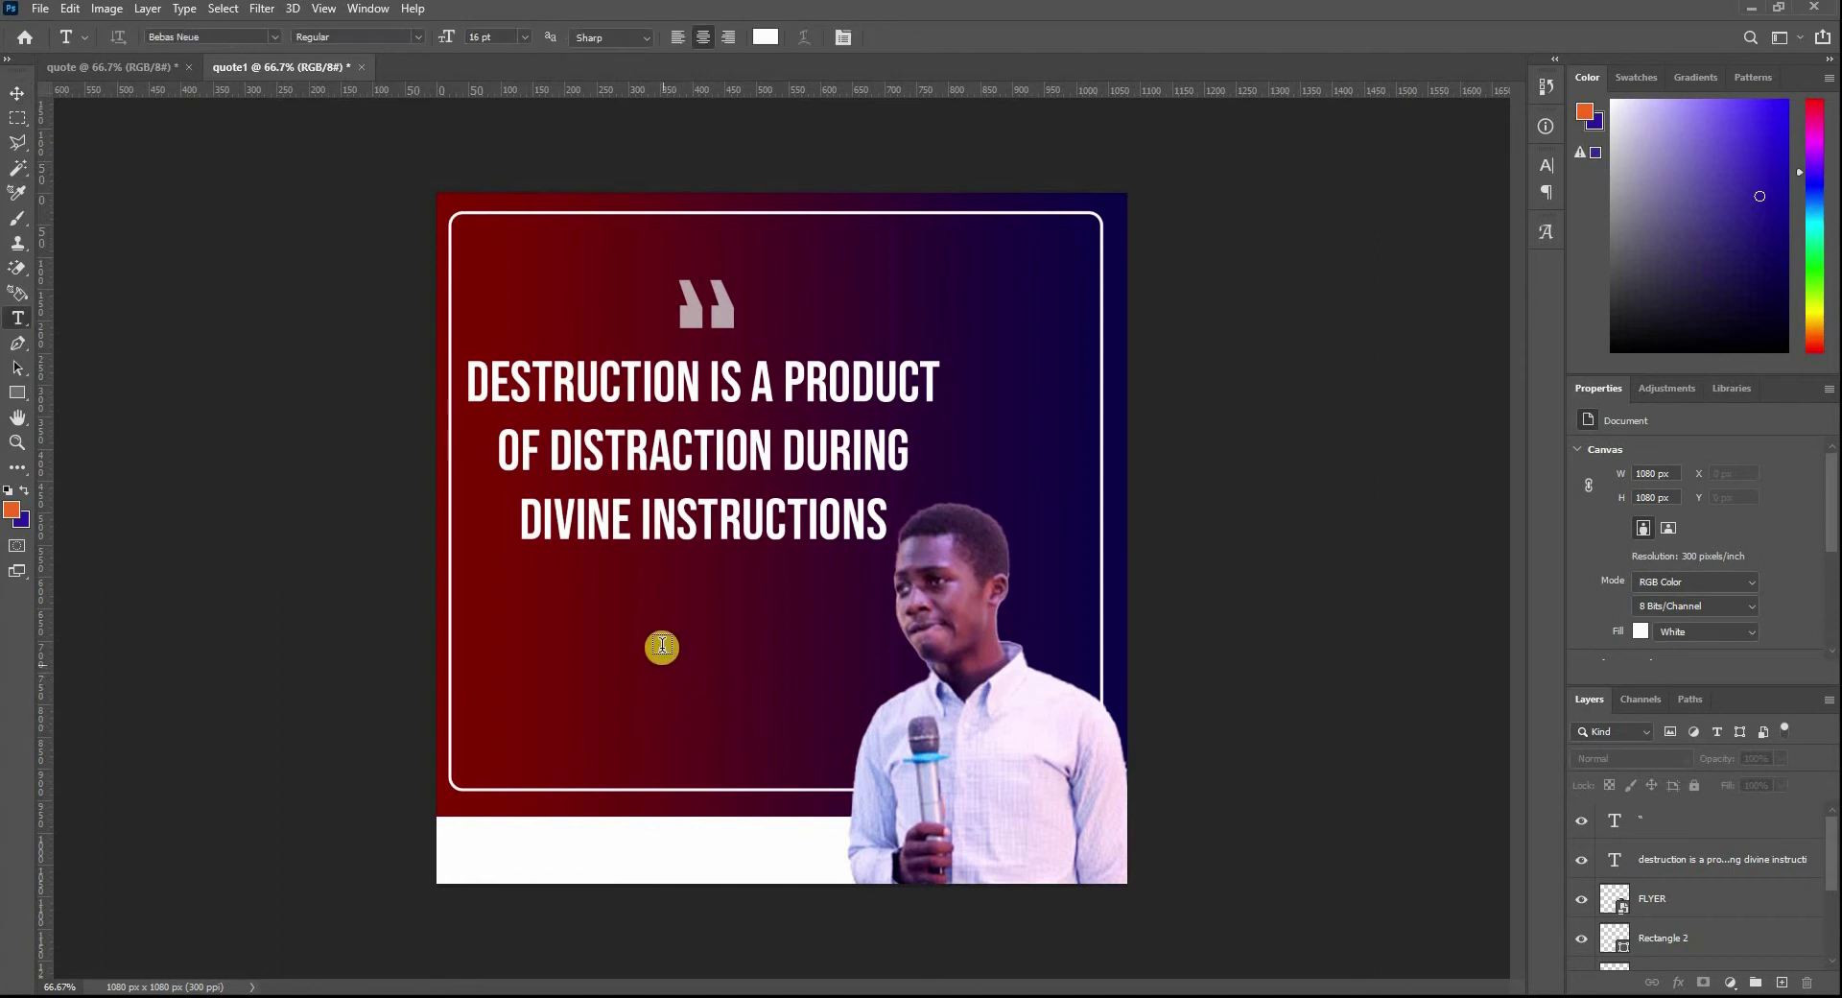
{"action": "left_click", "coordinate": [673, 646]}
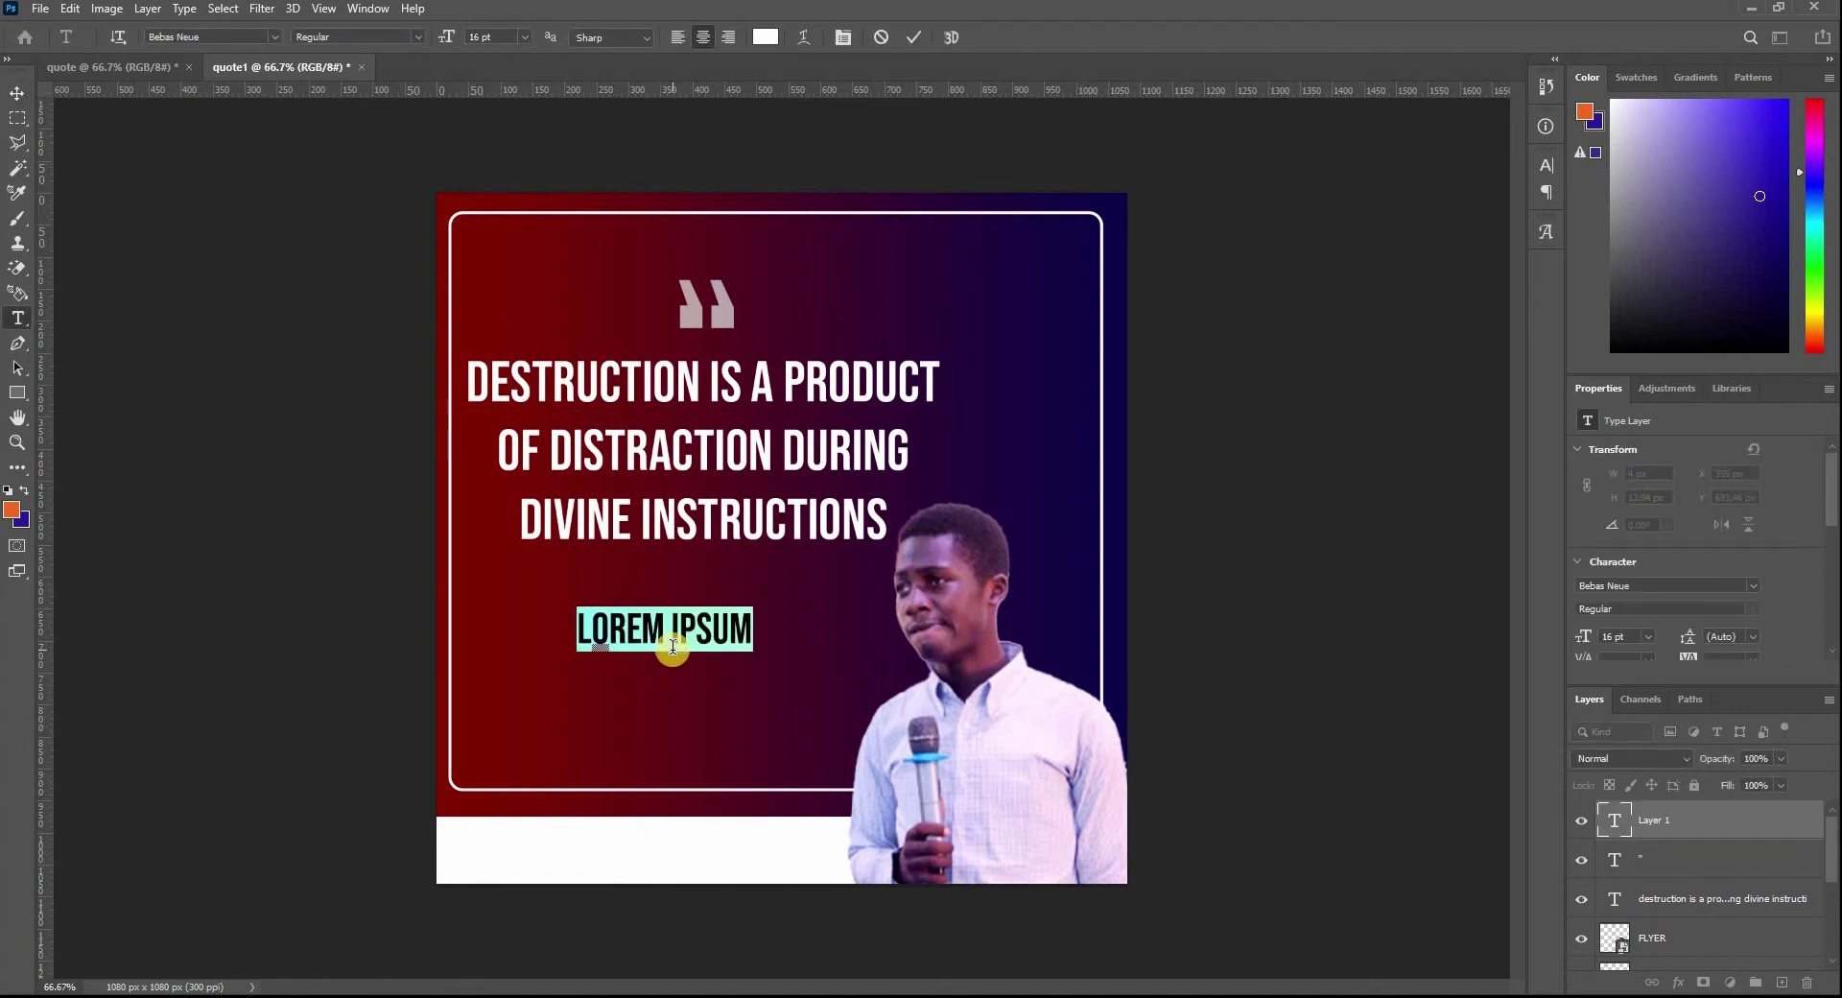
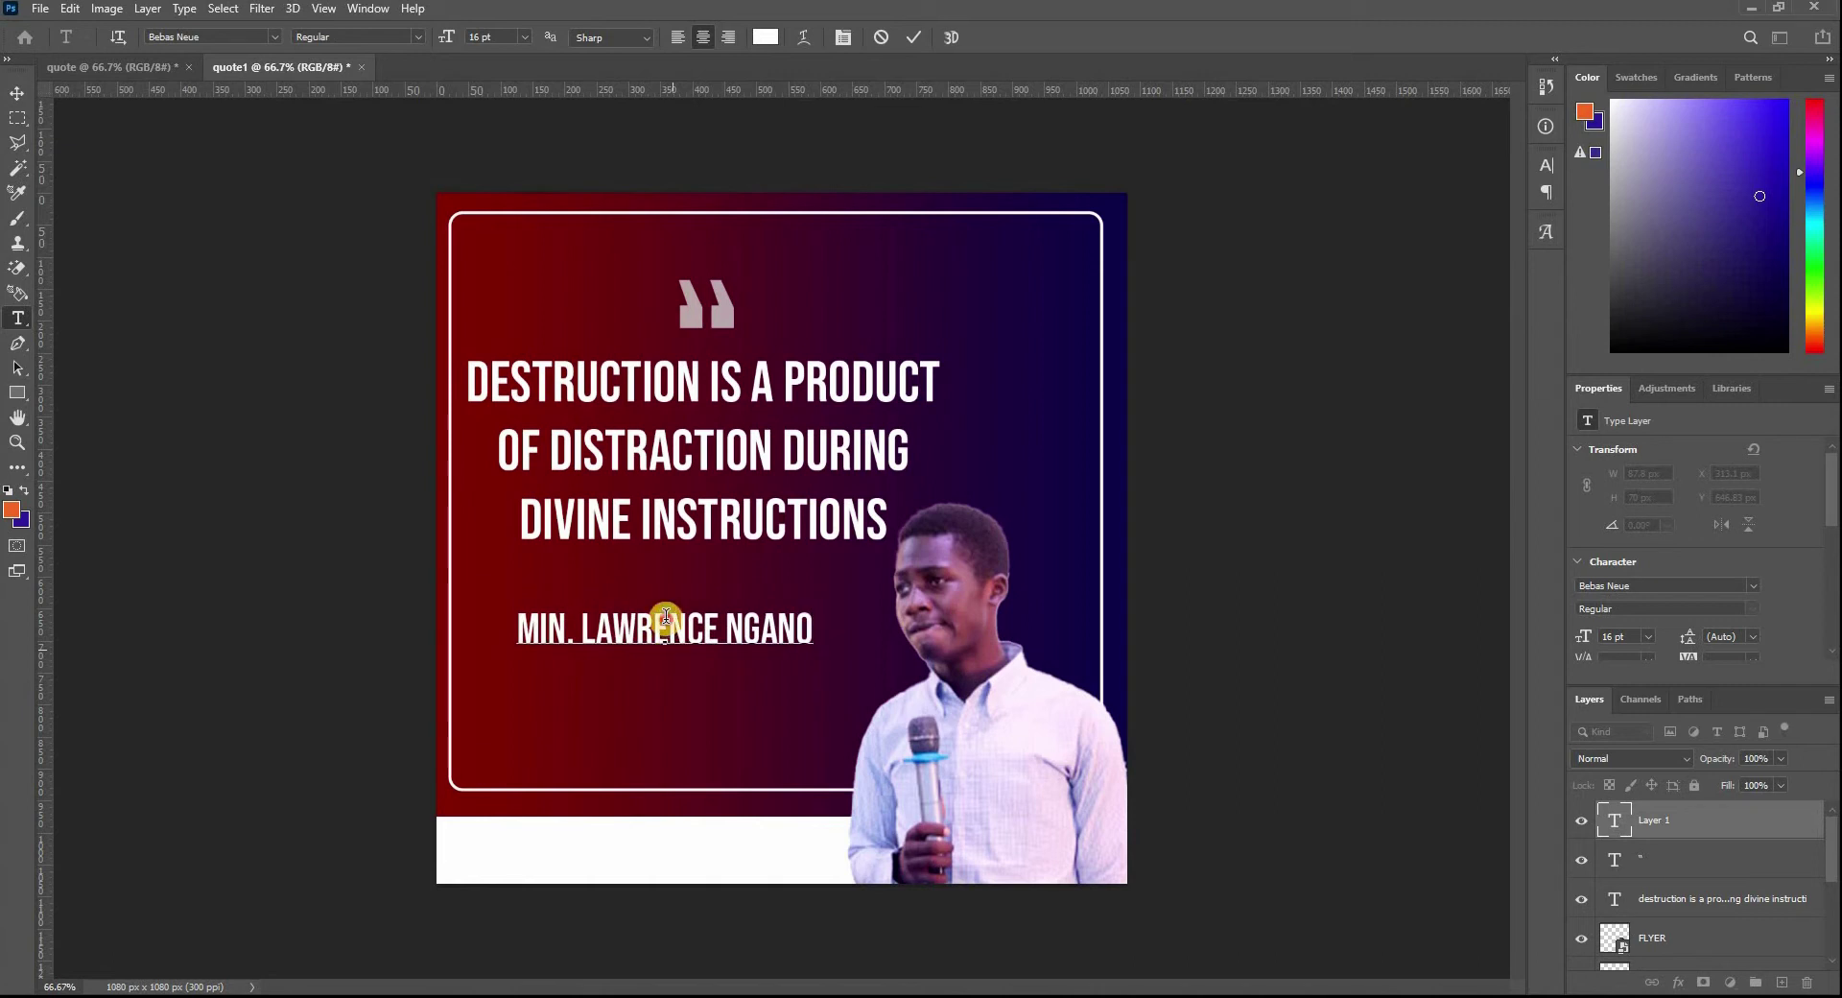
- Select the name line and search the font list for 'scr'
{"action": "triple_click", "coordinate": [666, 615]}
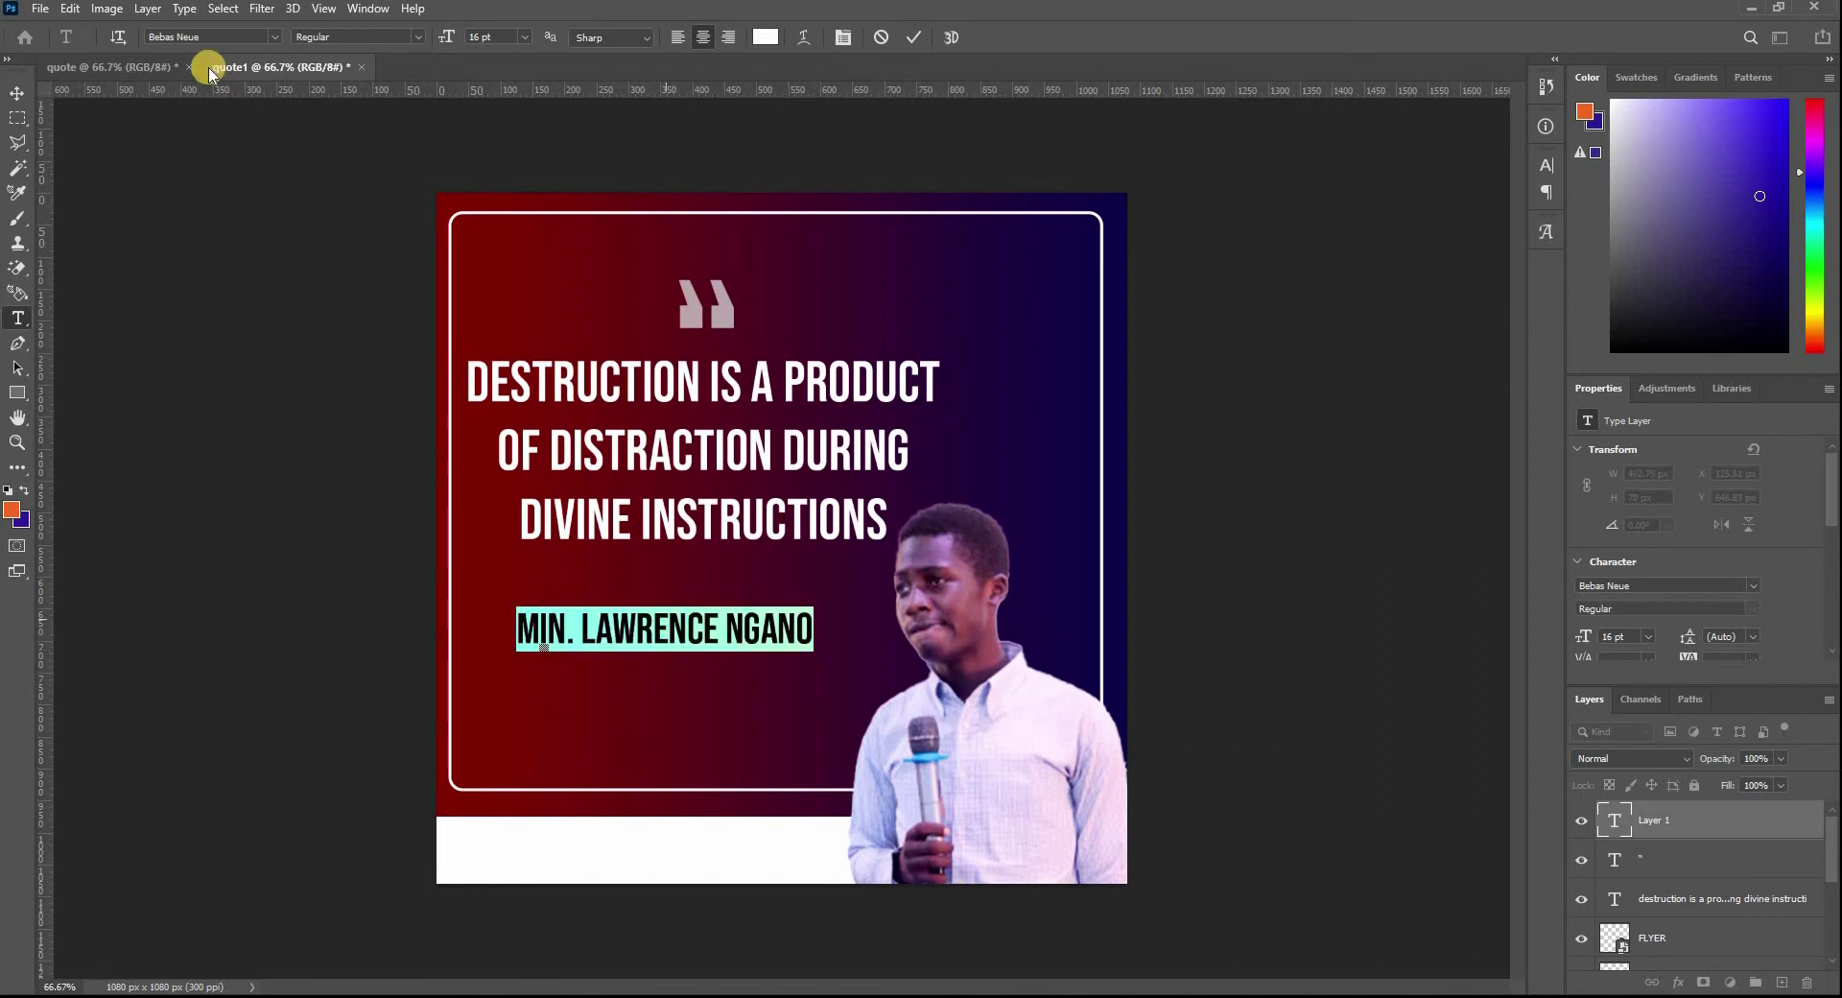
{"action": "left_click", "coordinate": [270, 40]}
{"action": "type", "text": "scr"}
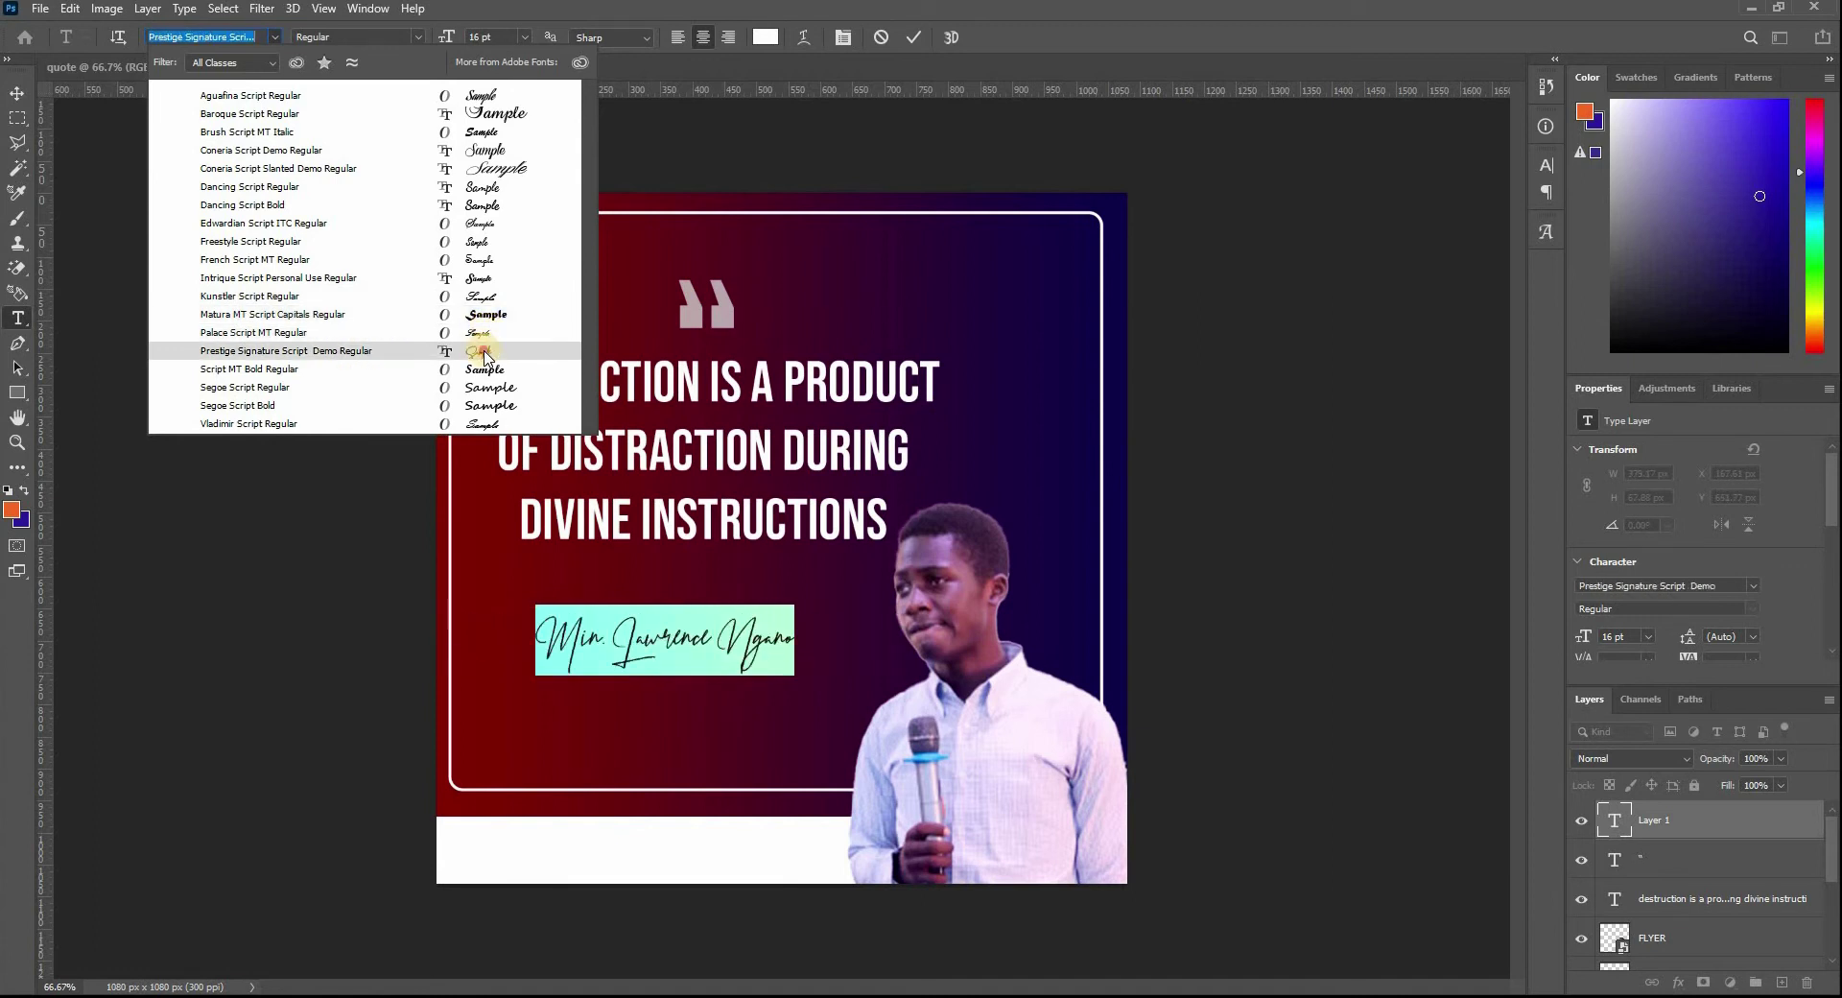
- Apply Prestige Signature Script Demo, colour the name orange ffae00, and commit the text
{"action": "left_click", "coordinate": [484, 352]}
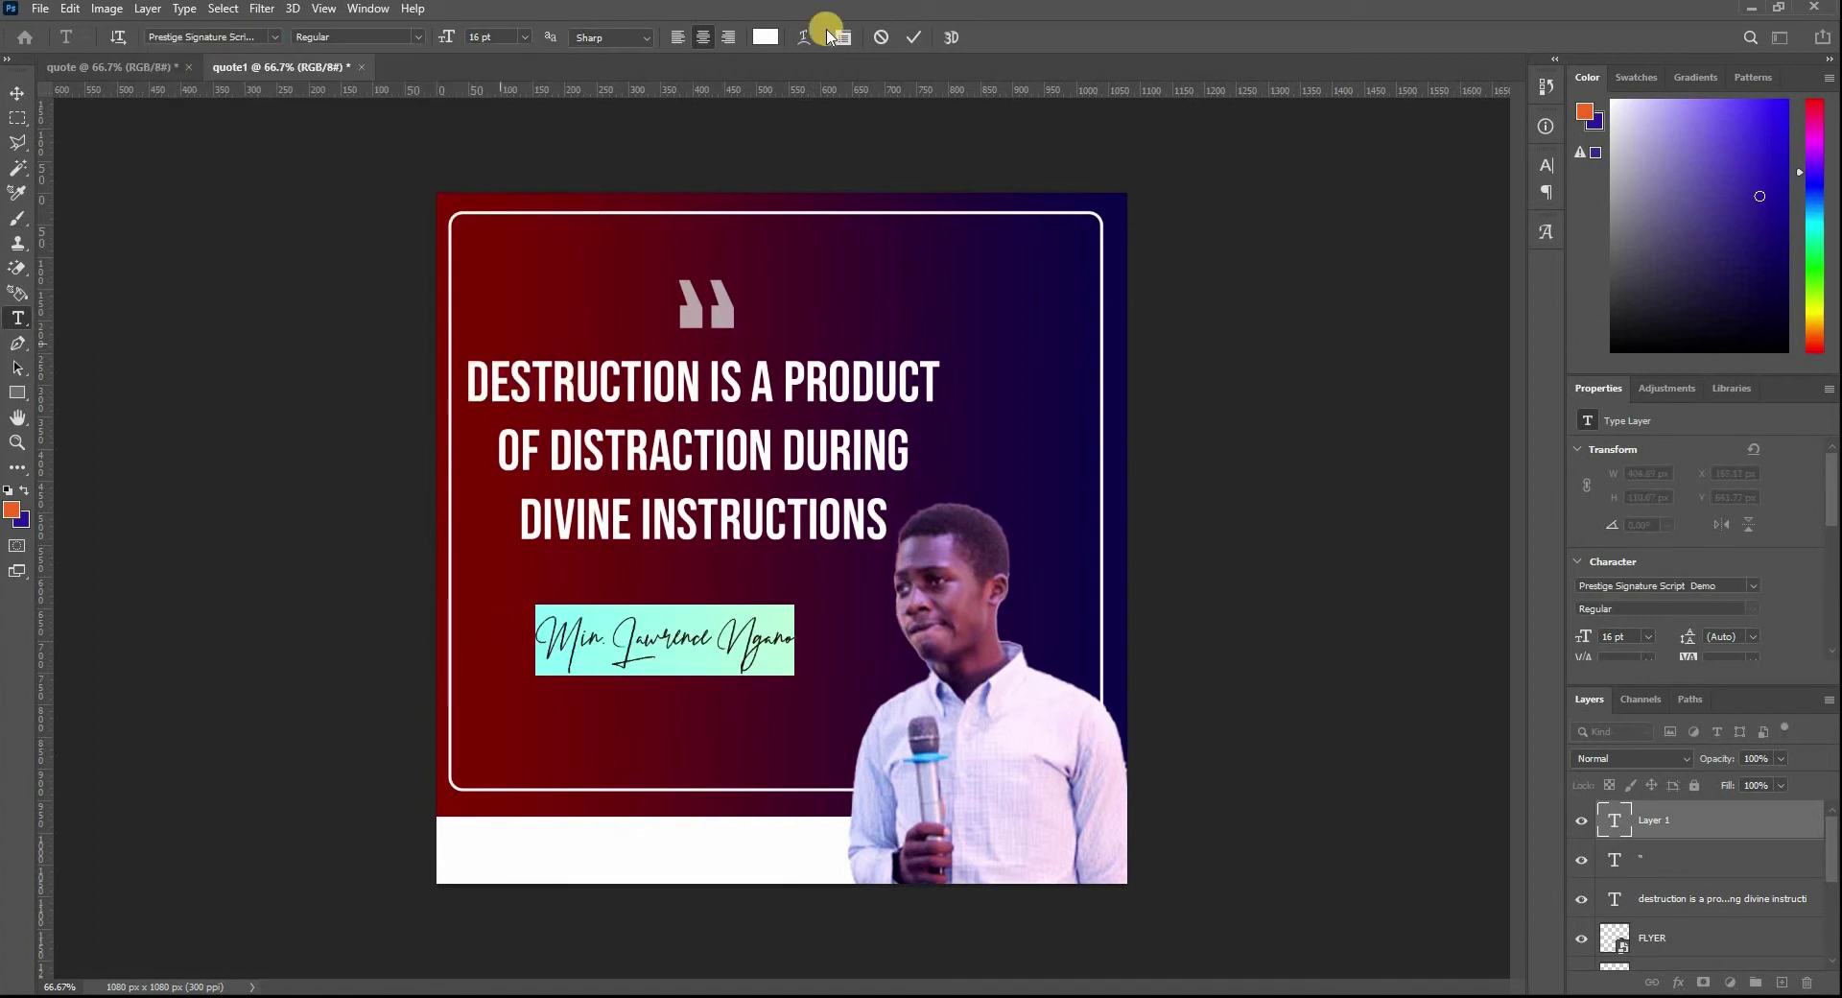
{"action": "left_click", "coordinate": [765, 43]}
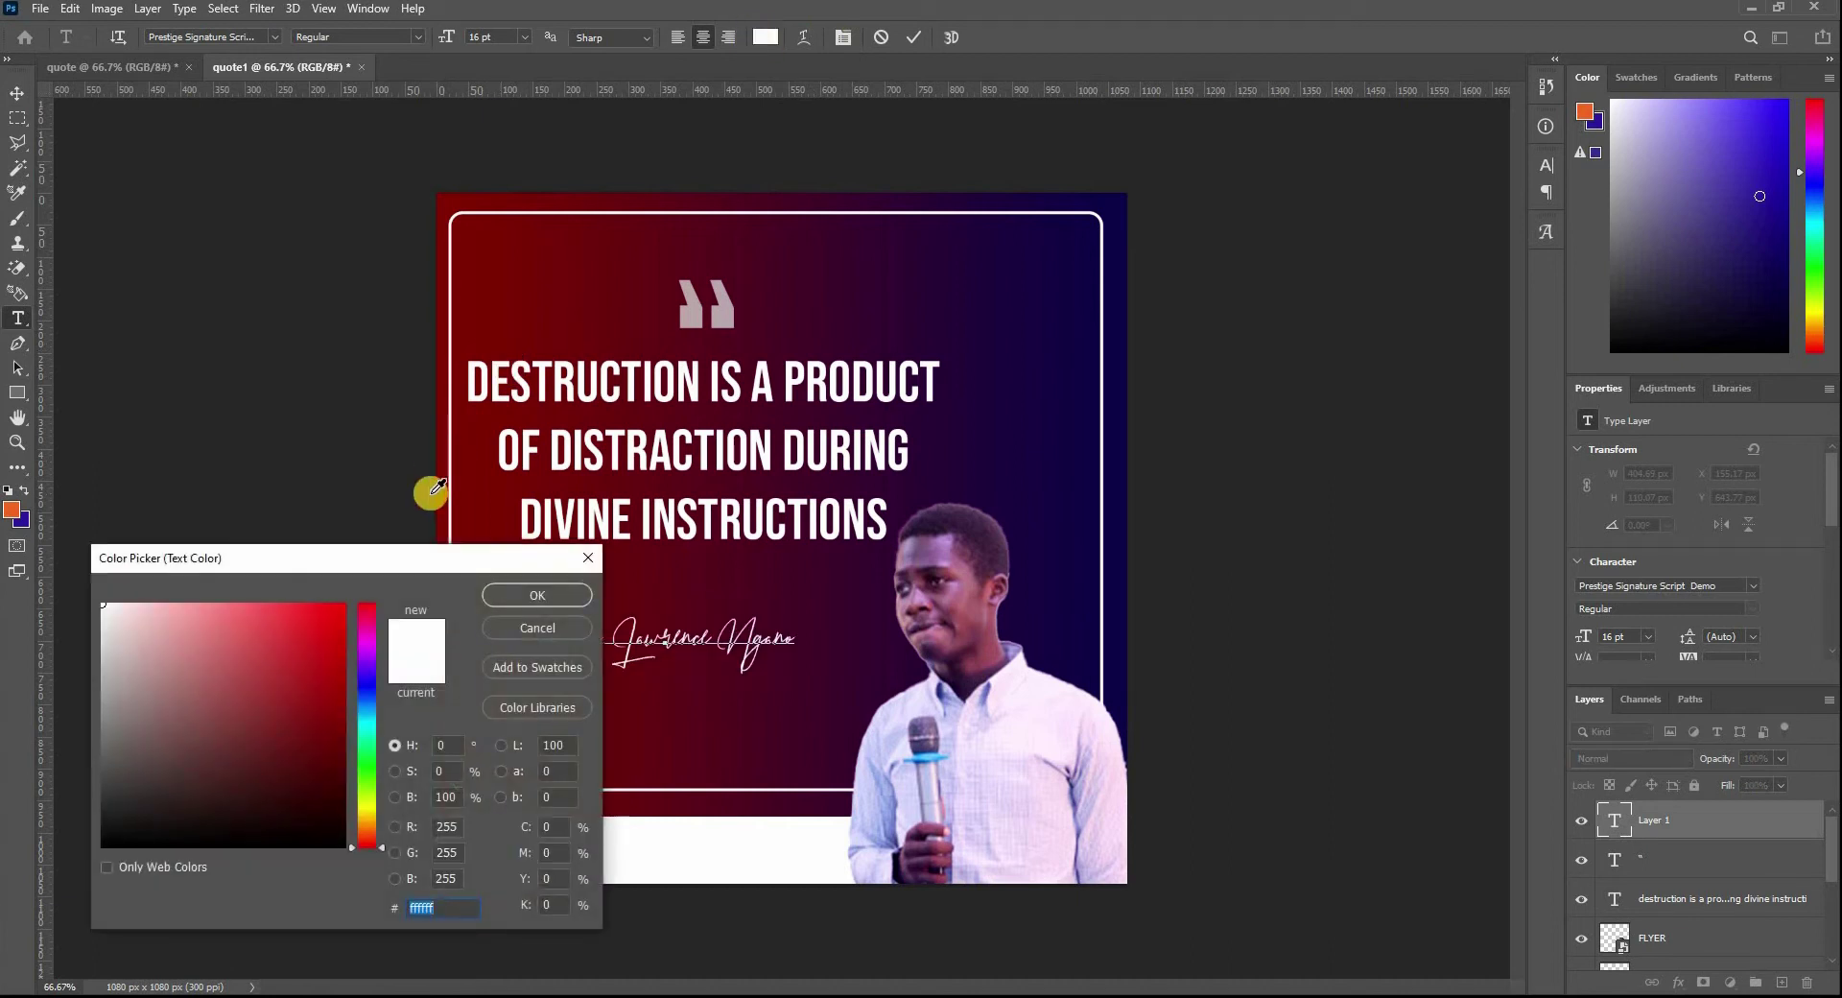
{"action": "left_click", "coordinate": [364, 827]}
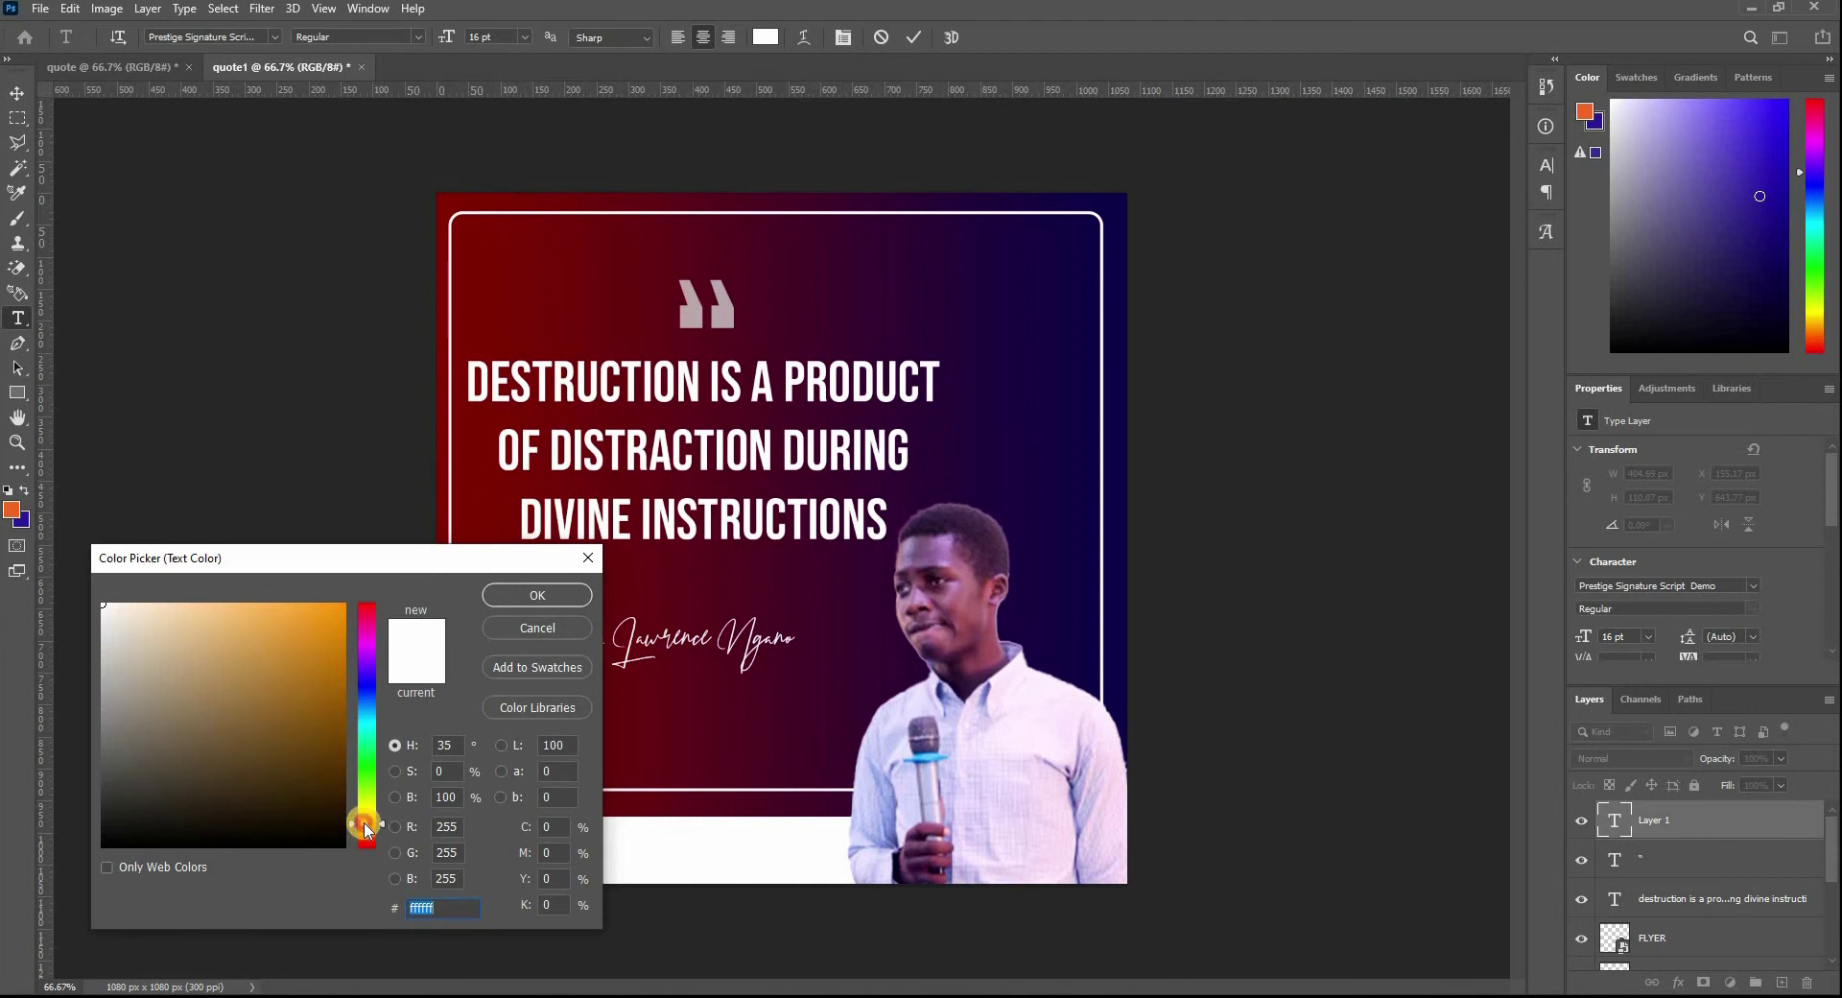
{"action": "left_click", "coordinate": [343, 605]}
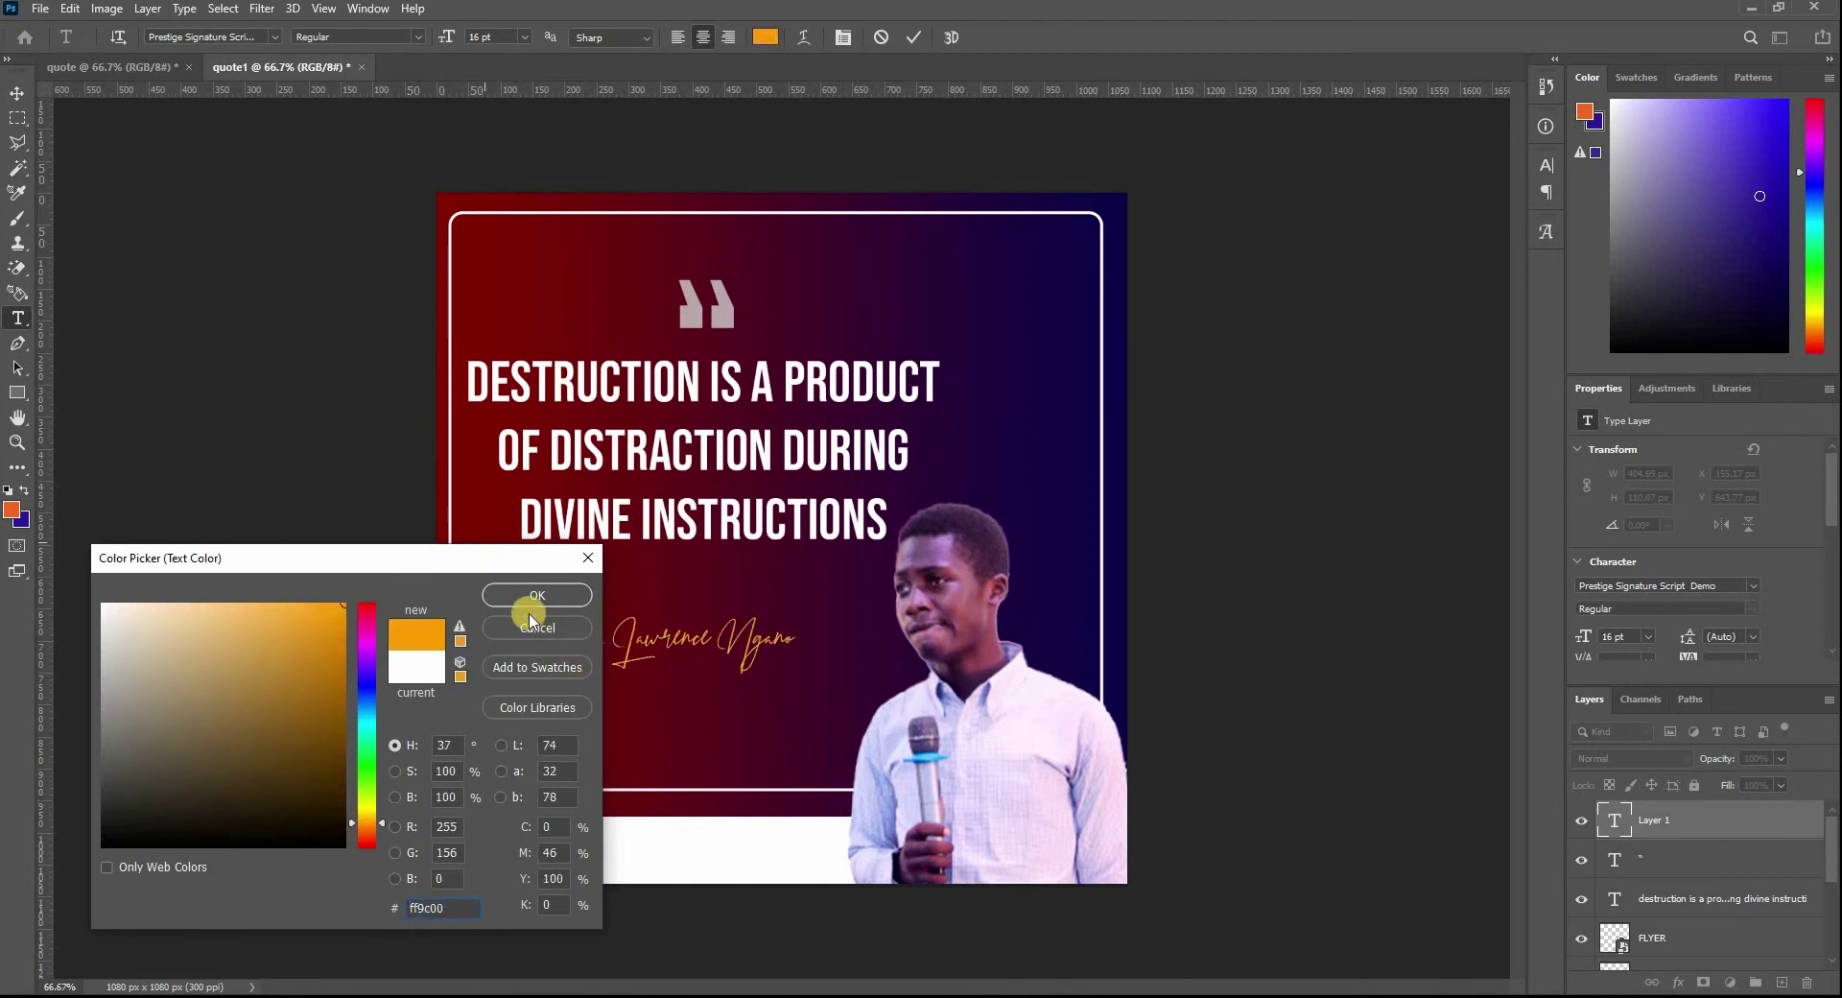
{"action": "left_click_drag", "start_coordinate": [371, 826], "coordinate": [371, 822]}
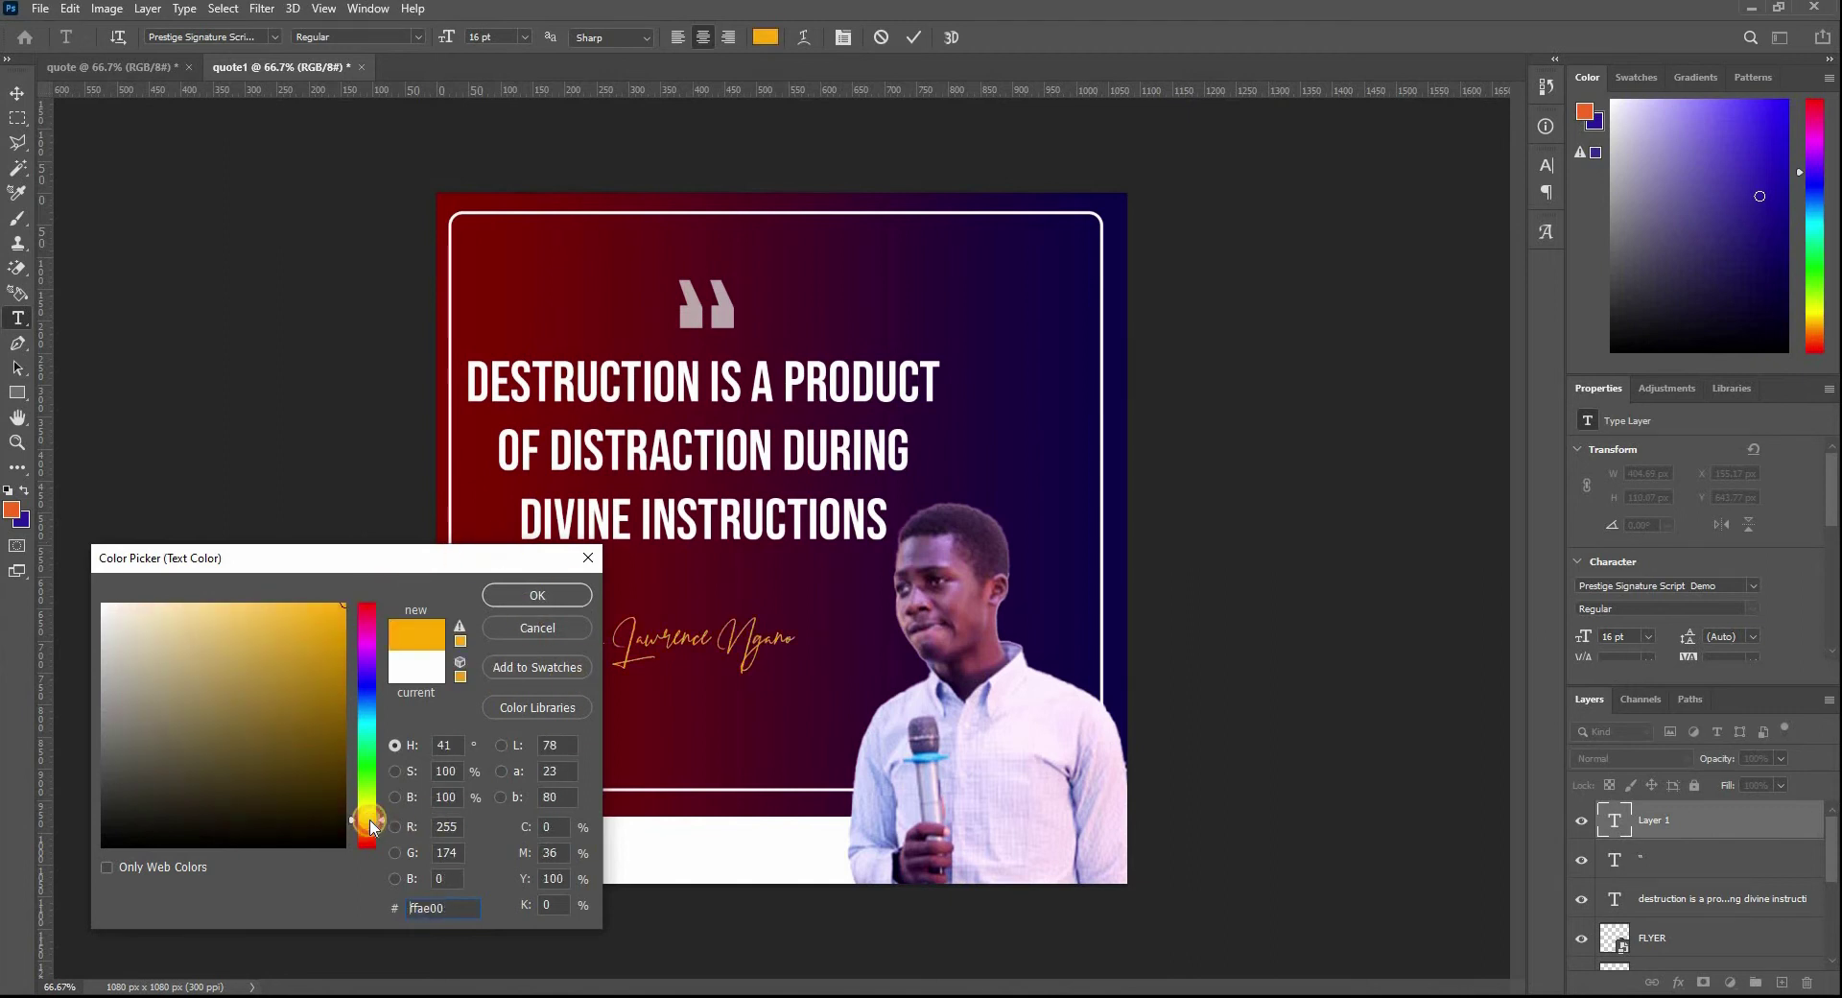
{"action": "key", "text": "Return"}
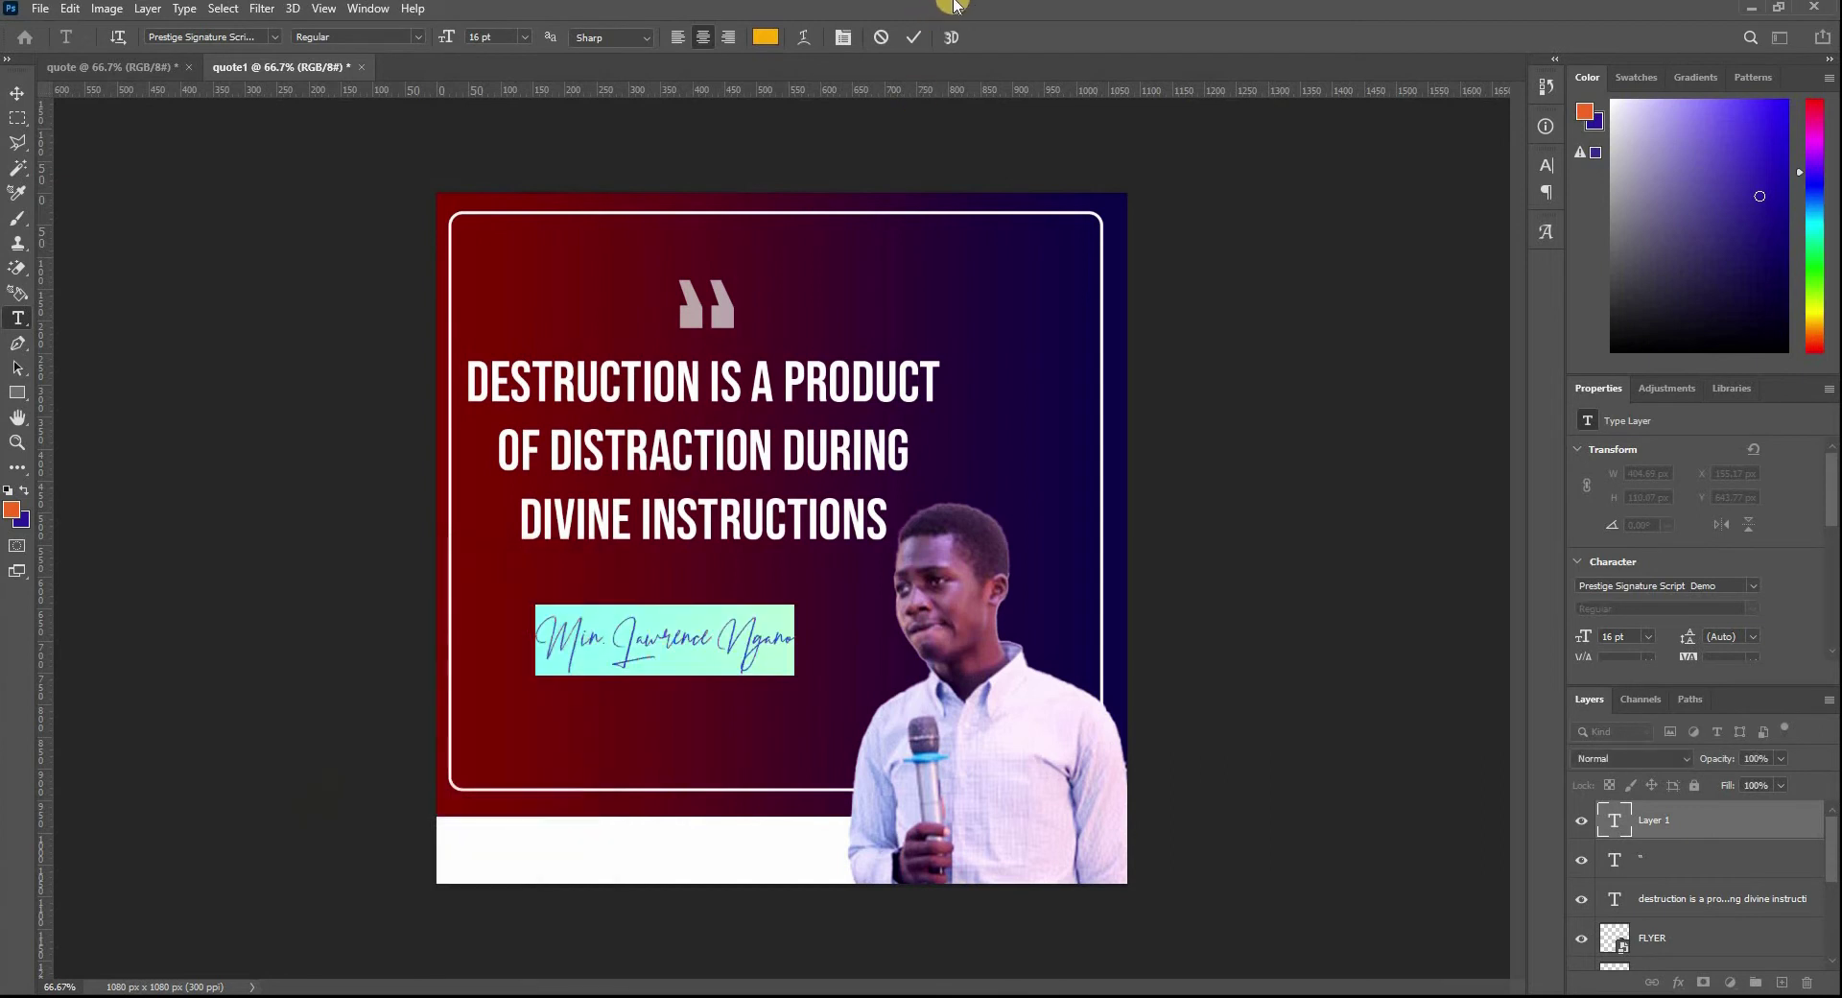
{"action": "left_click", "coordinate": [911, 37]}
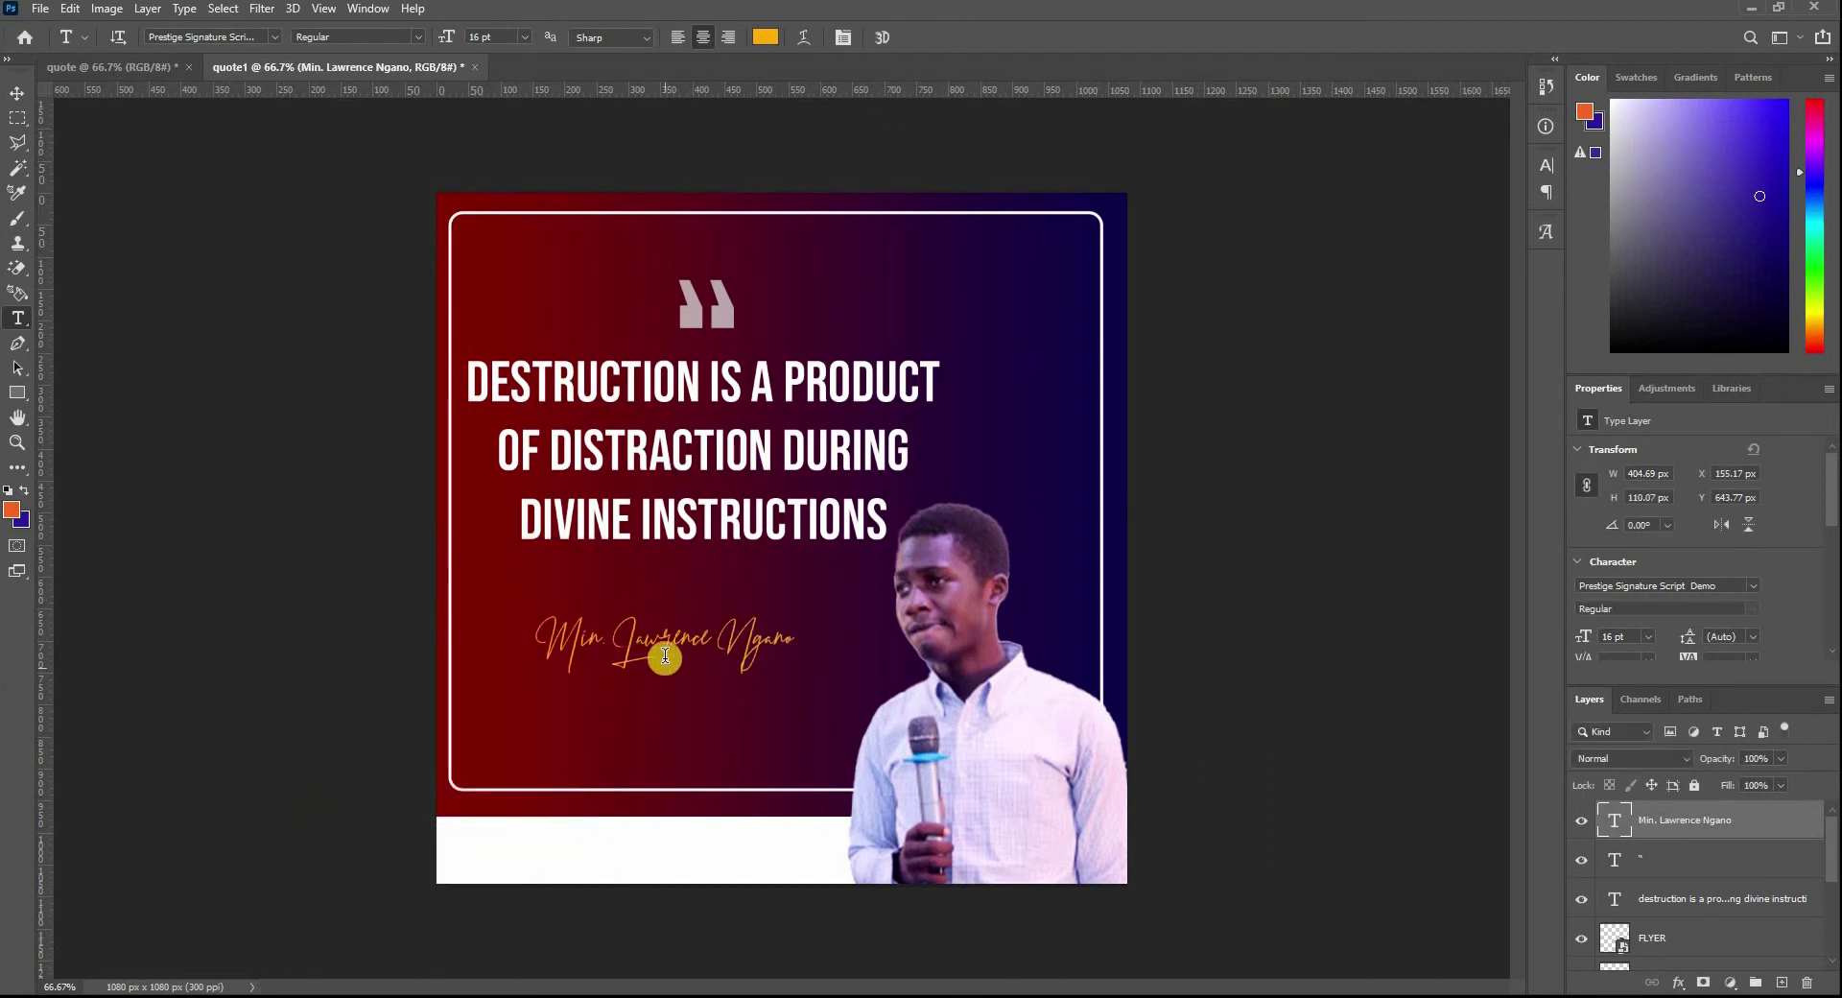
- Move the quote down, tuck the script name under it, and nudge the photo right
{"action": "left_click", "coordinate": [16, 92]}
{"action": "left_click_drag", "start_coordinate": [633, 413], "coordinate": [635, 434]}
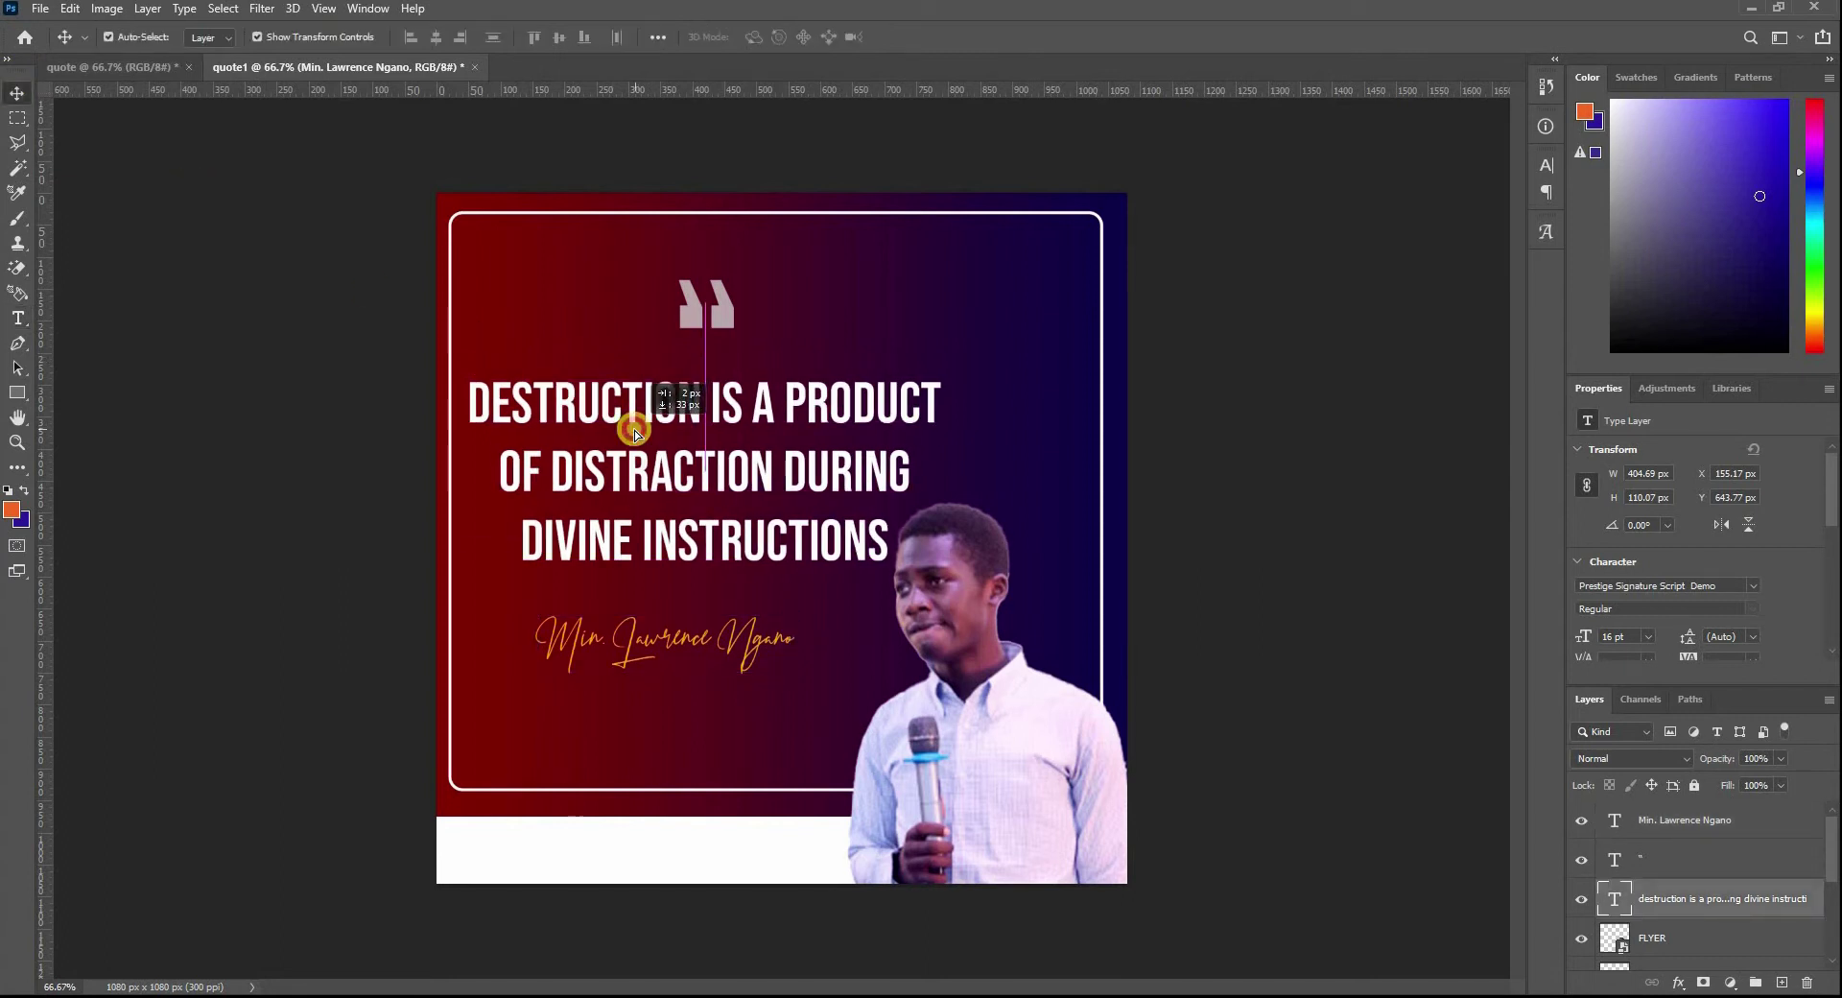
{"action": "left_click_drag", "start_coordinate": [663, 638], "coordinate": [679, 606]}
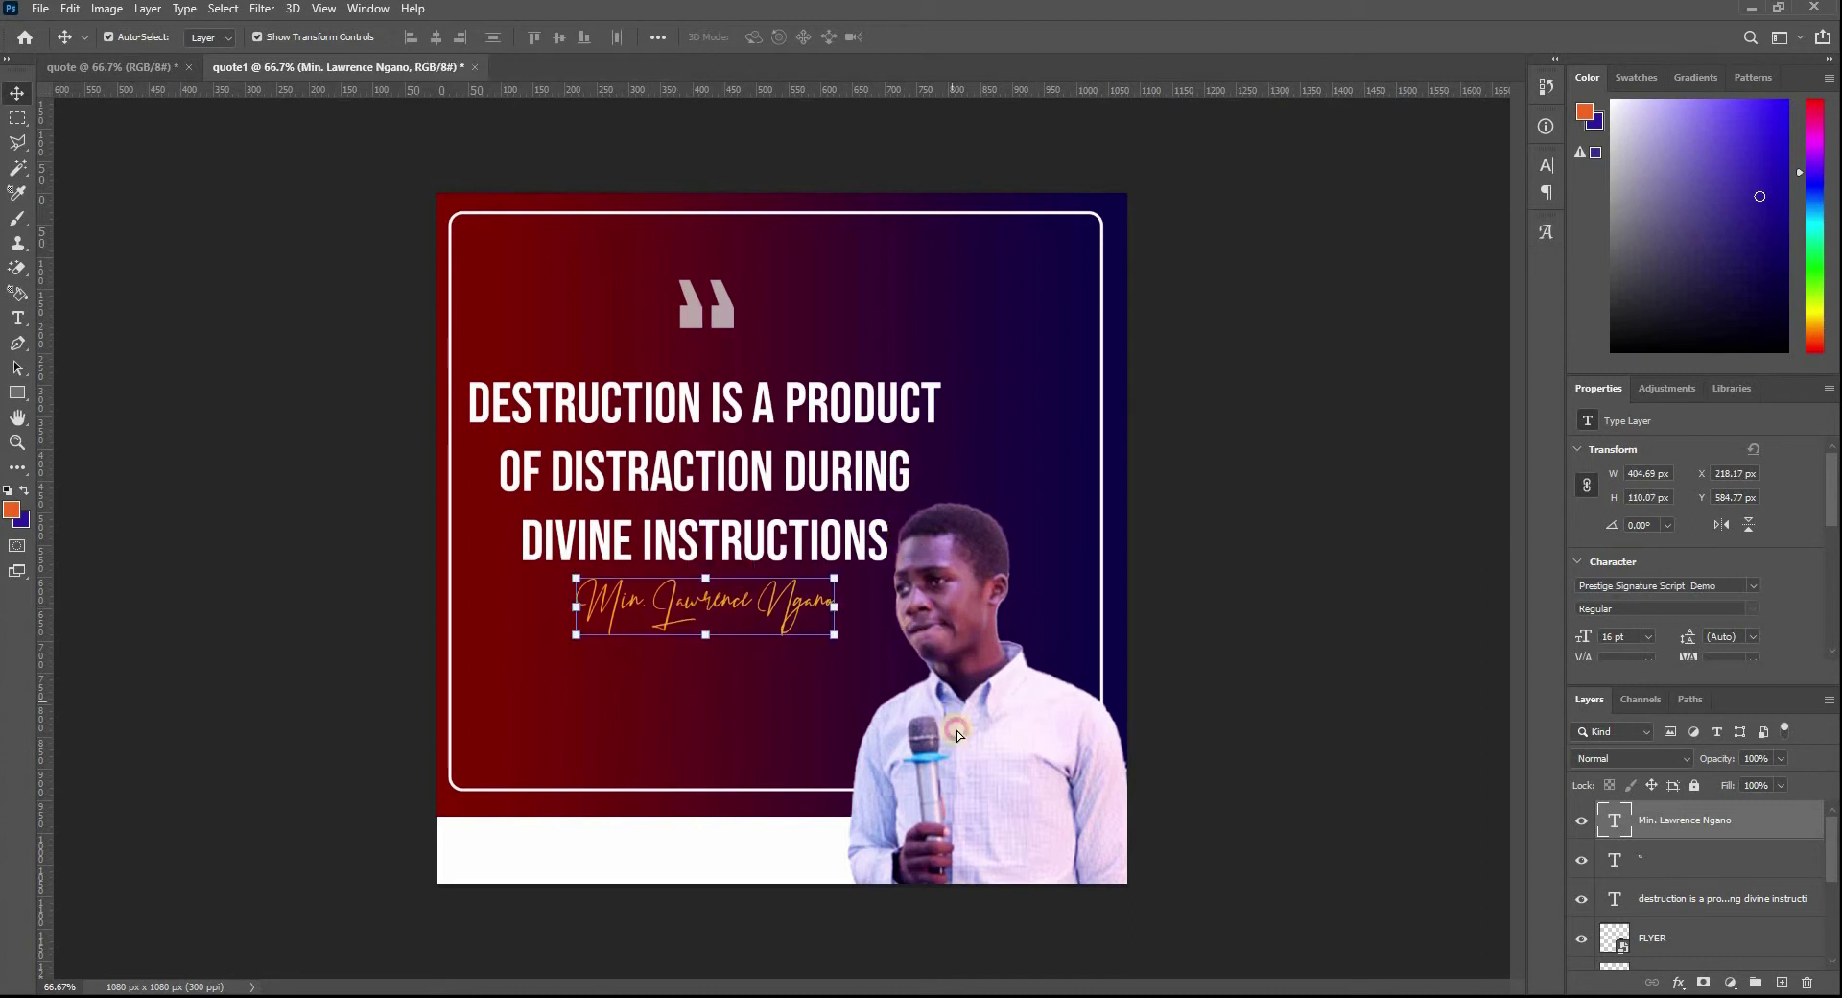
{"action": "left_click_drag", "start_coordinate": [958, 730], "coordinate": [965, 725]}
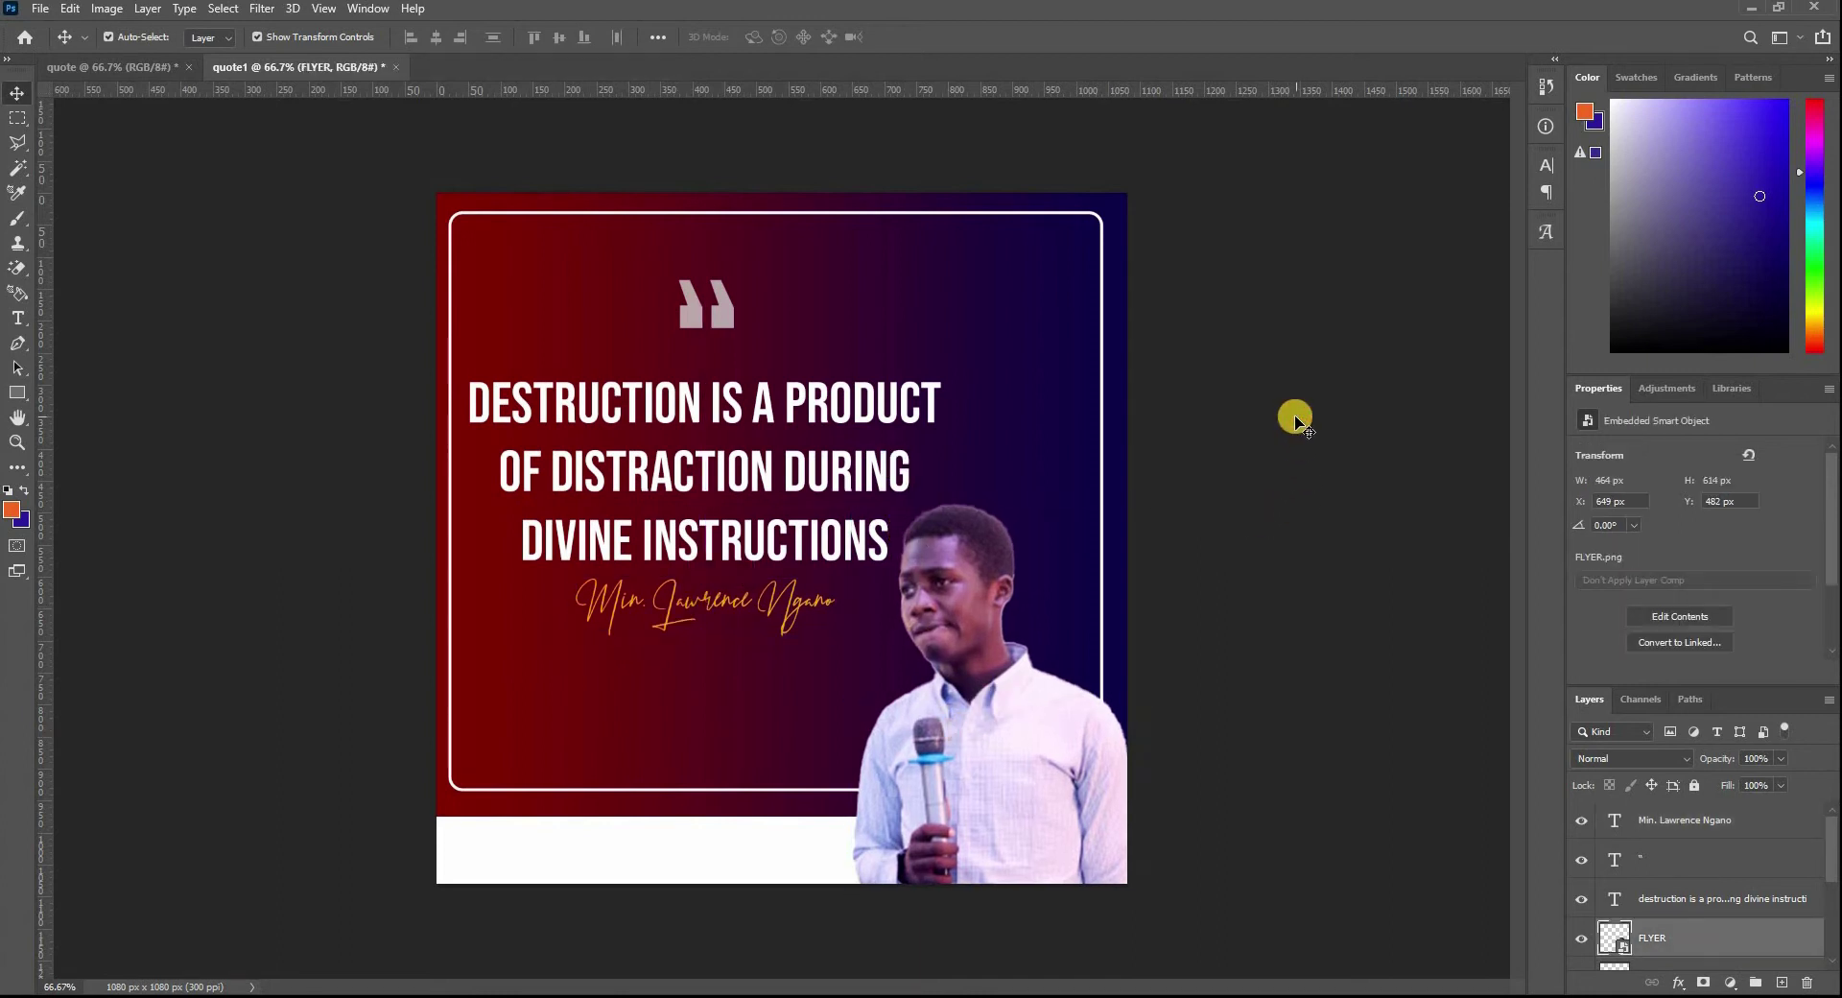
{"action": "left_click", "coordinate": [1295, 419]}
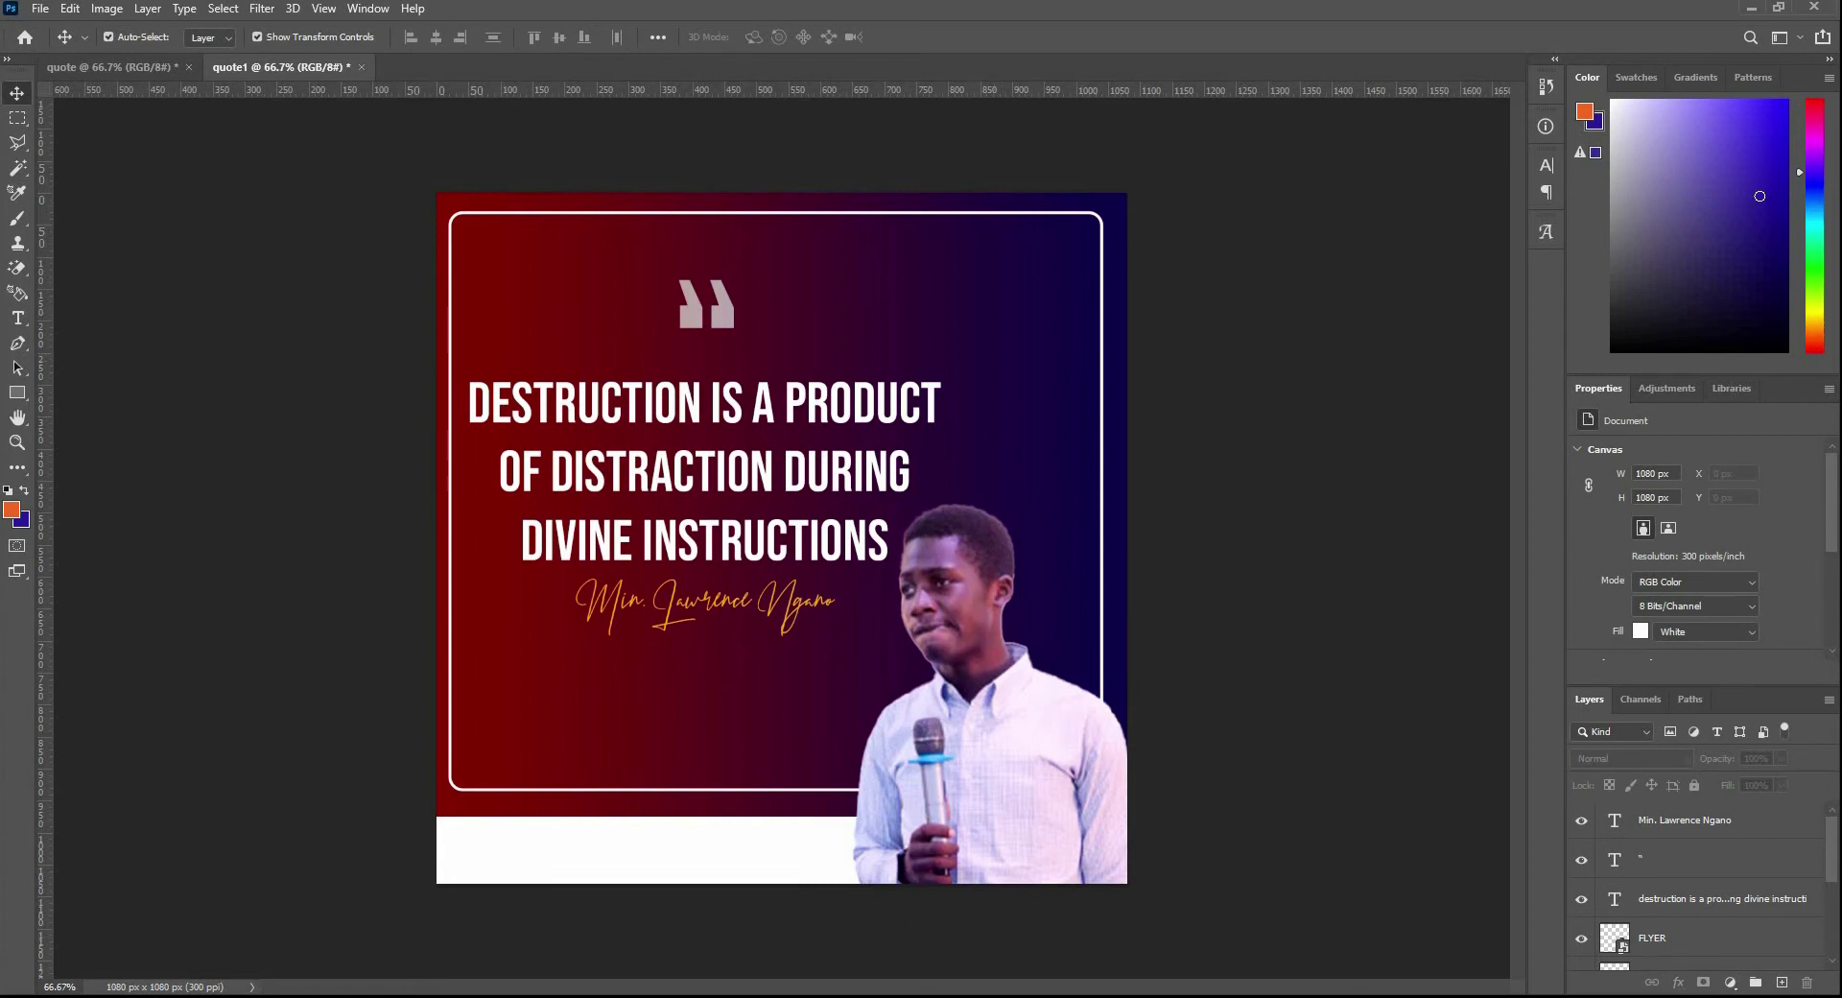
- Drag the round logo file from the MY DESIGNS folder onto the flyer
{"action": "mouse_move", "coordinate": [869, 994]}
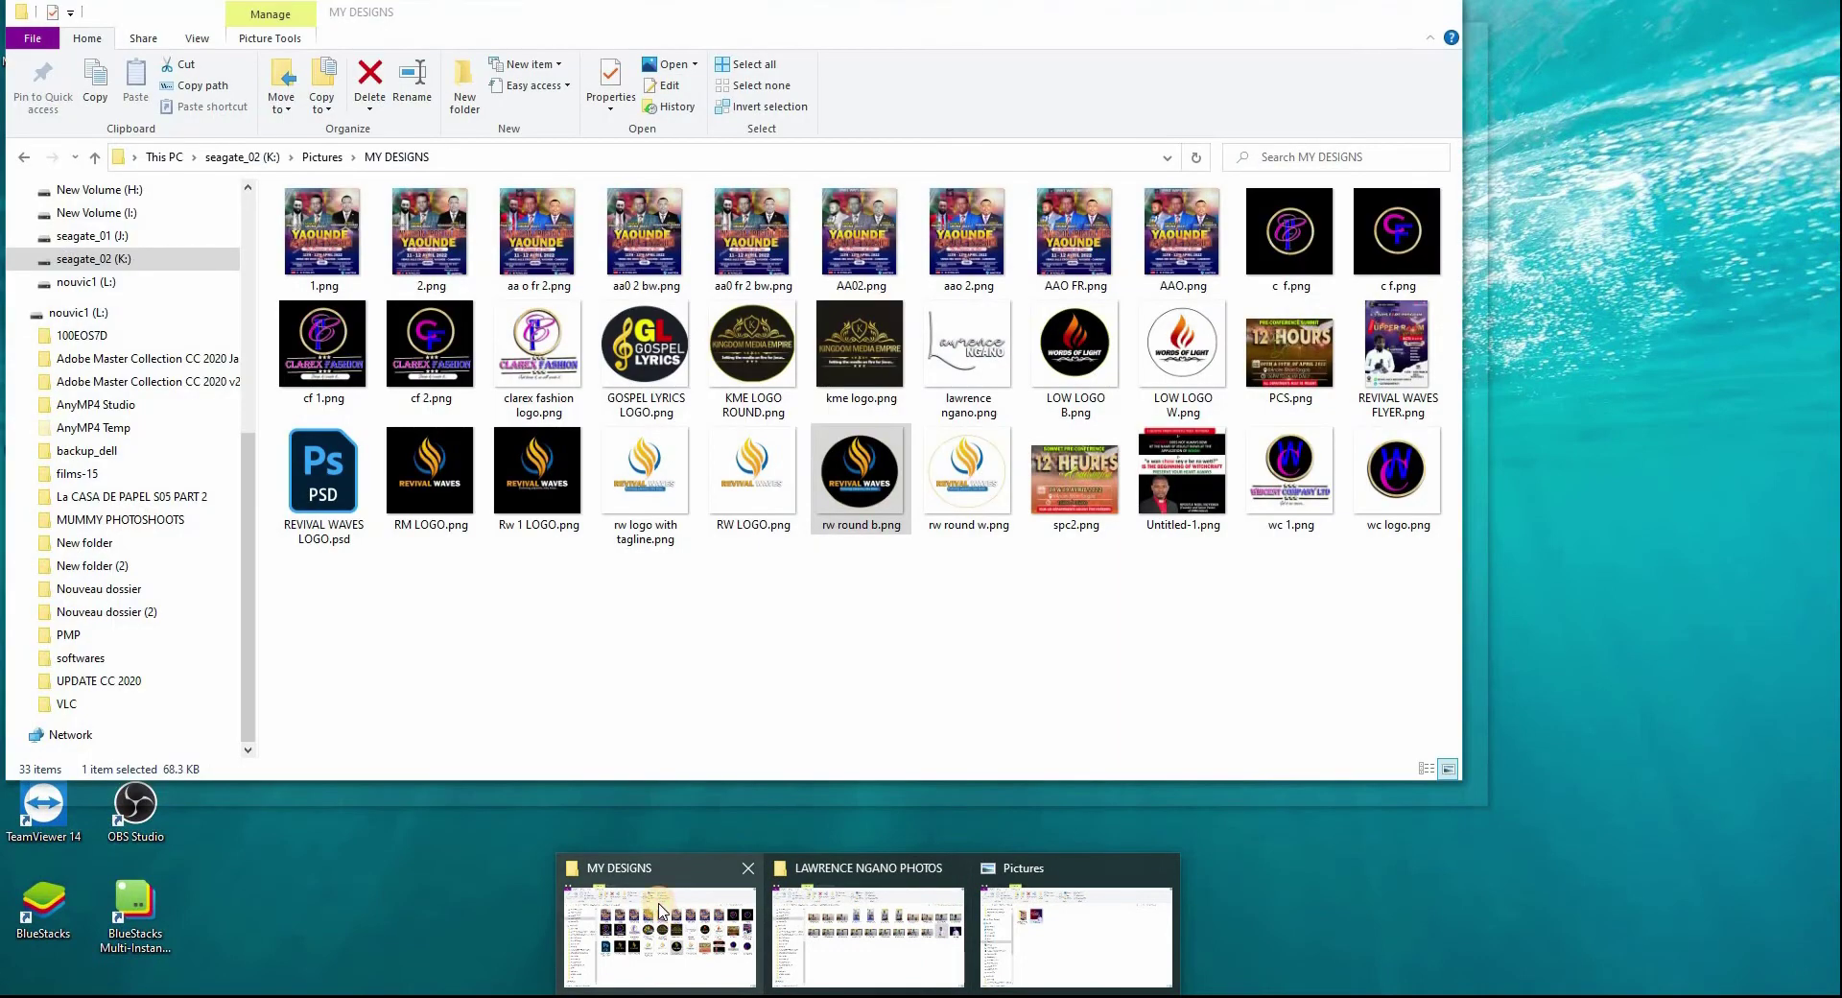
{"action": "left_click", "coordinate": [660, 912]}
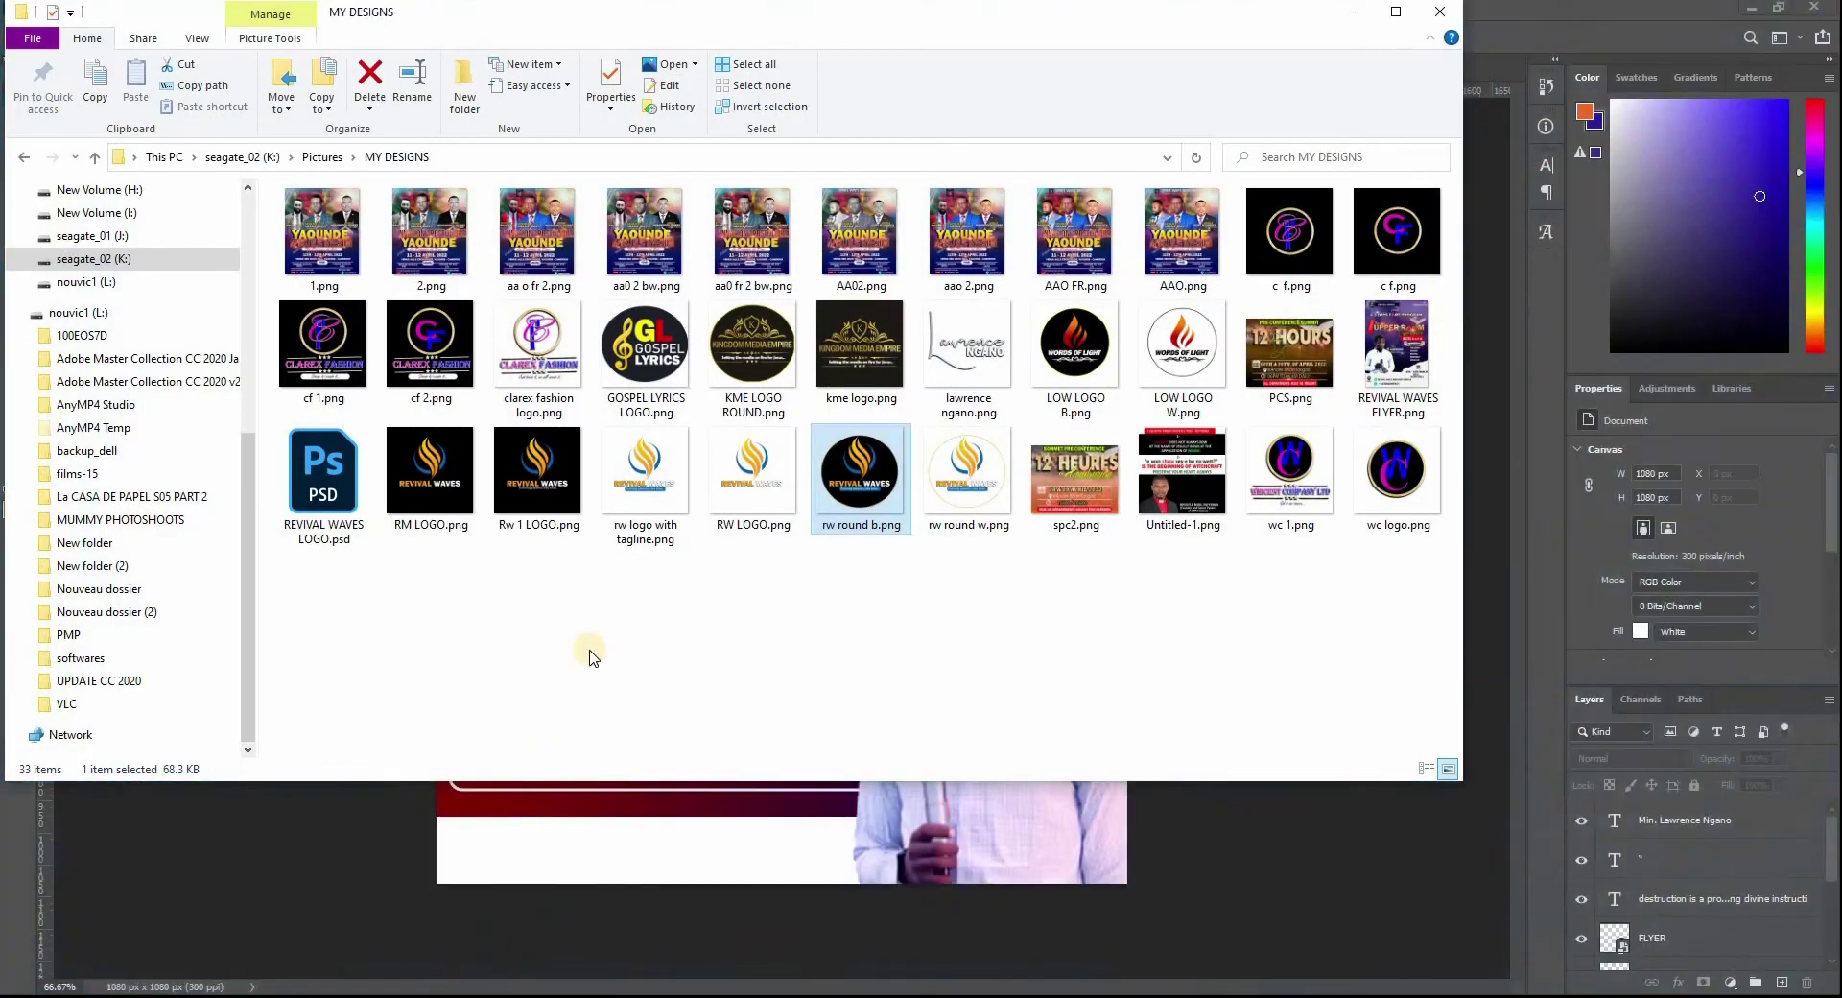
{"action": "left_click_drag", "start_coordinate": [857, 490], "coordinate": [748, 844]}
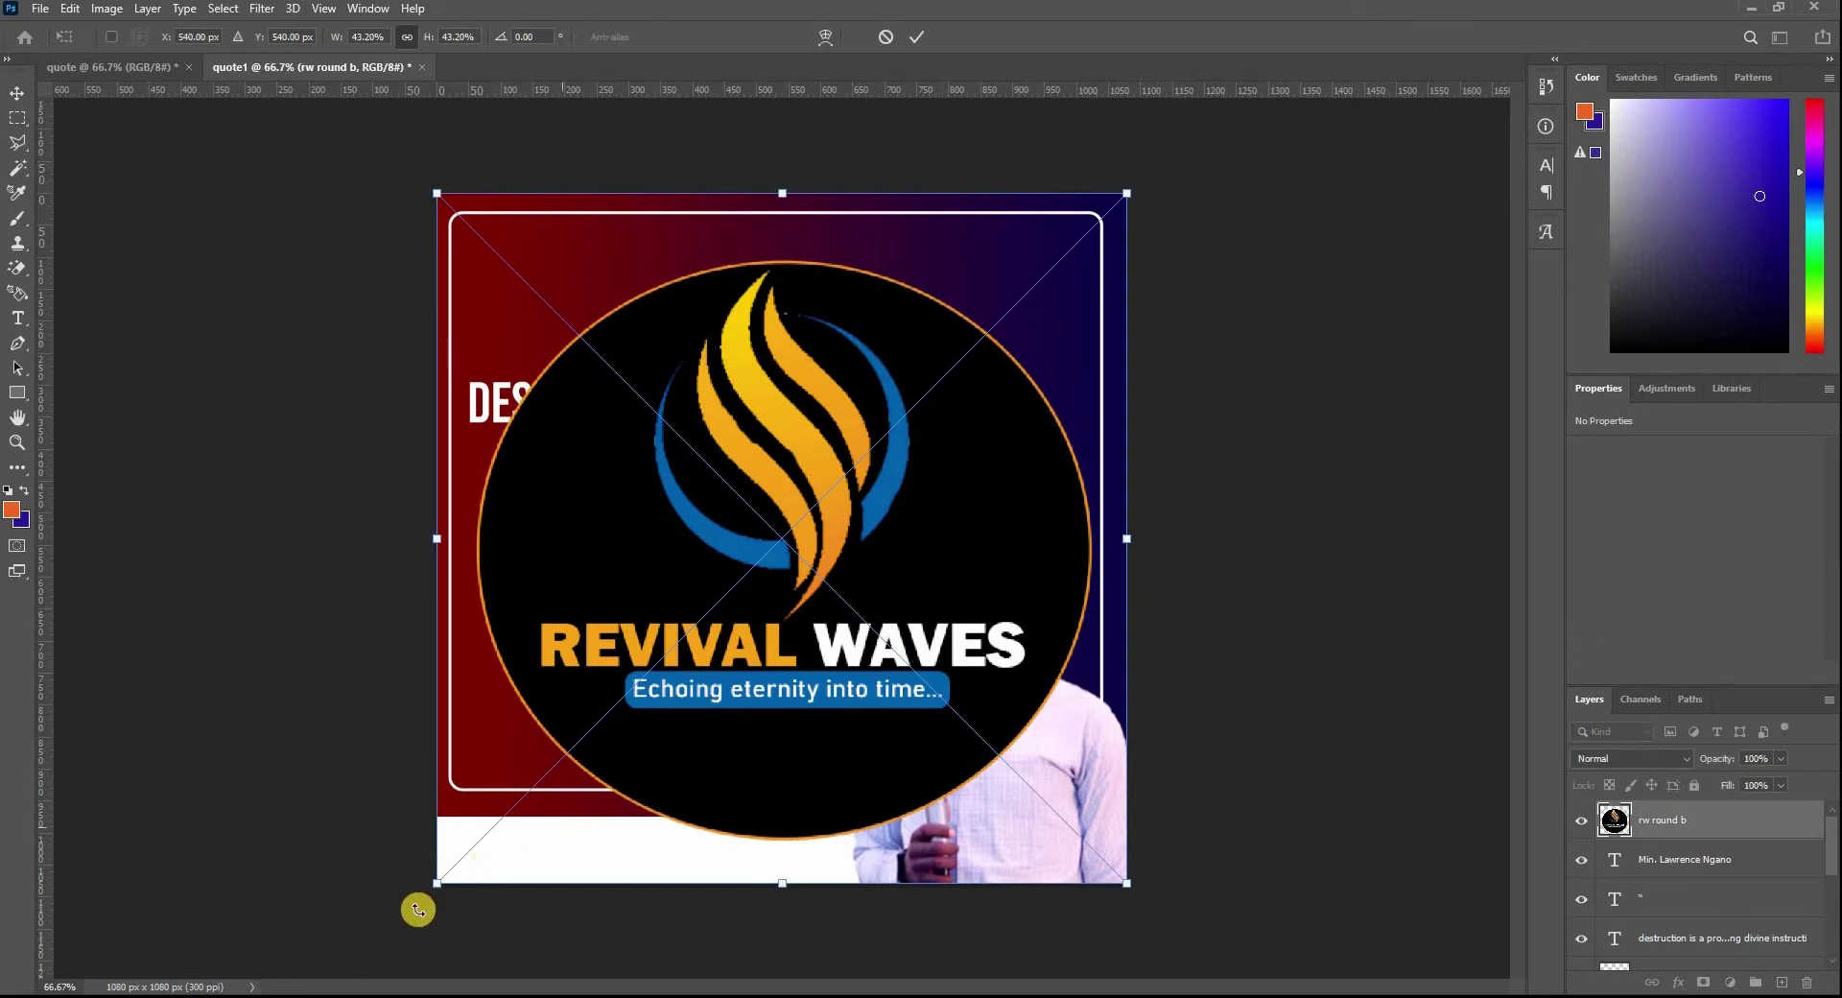
- Shrink the Revival Waves logo to 162 × 152 px and set it in the top-right corner
{"action": "left_click_drag", "start_coordinate": [435, 891], "coordinate": [987, 293]}
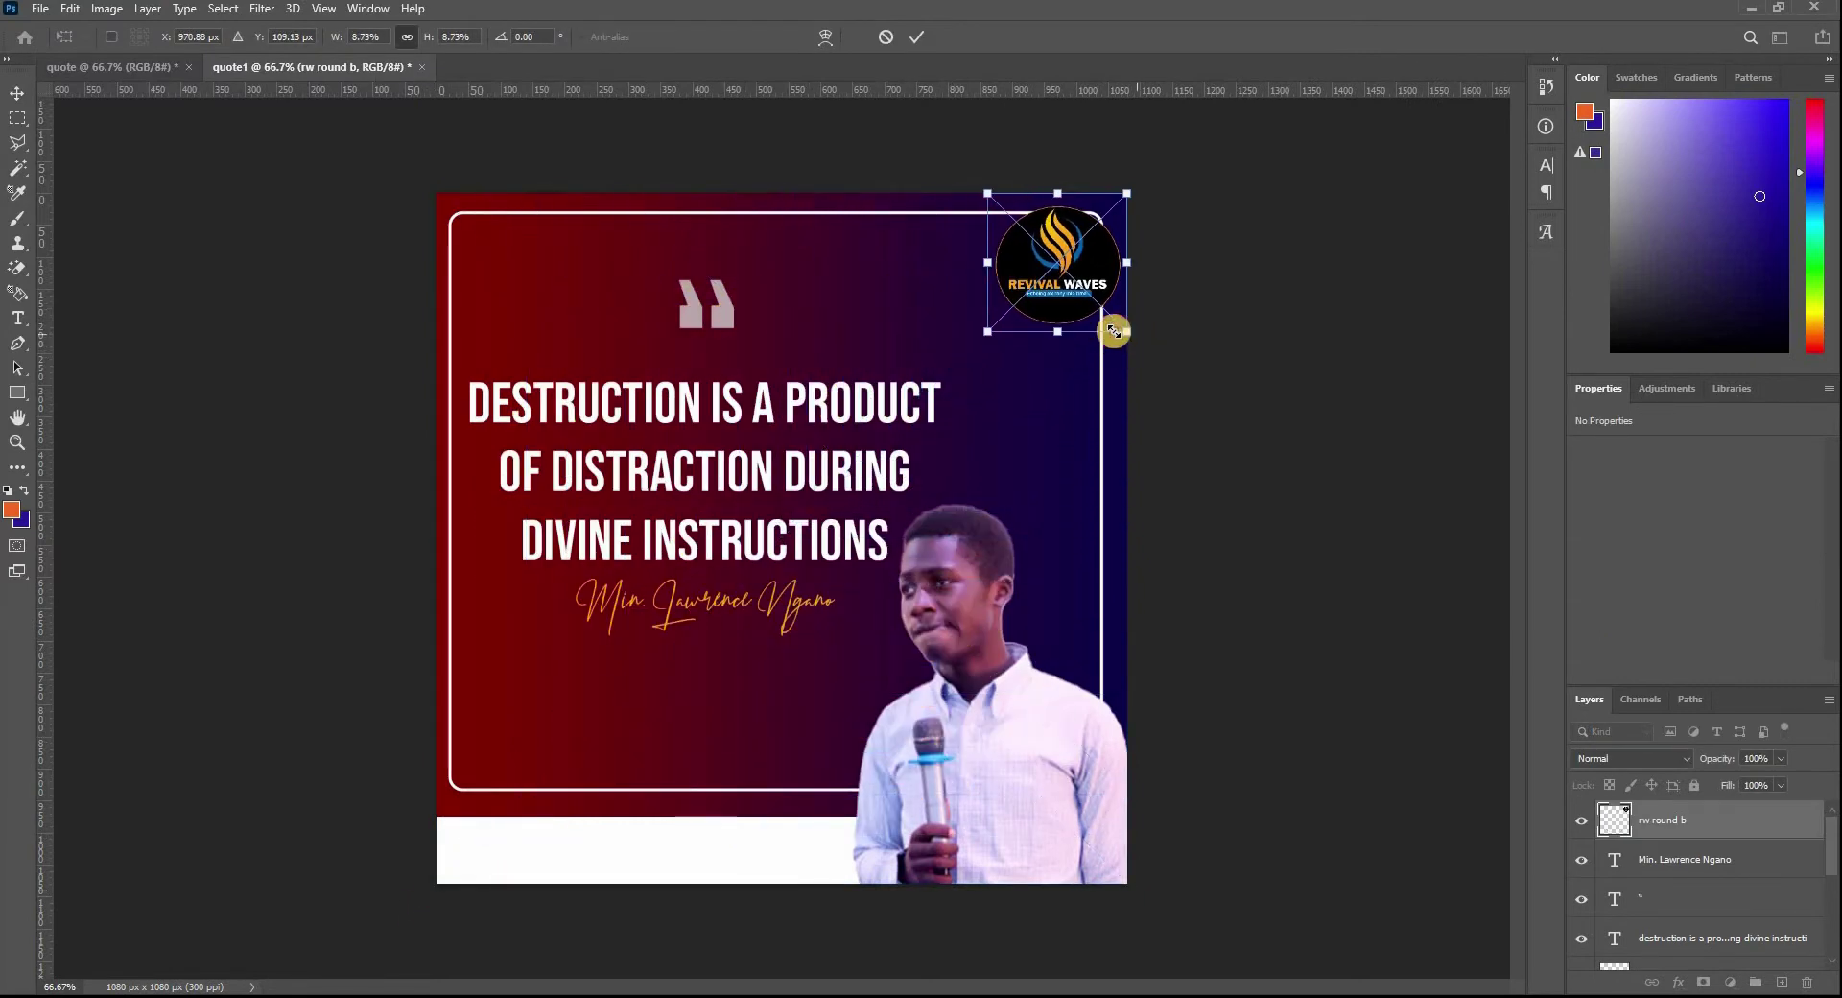
{"action": "left_click_drag", "start_coordinate": [1114, 331], "coordinate": [1016, 292]}
{"action": "left_click", "coordinate": [917, 37]}
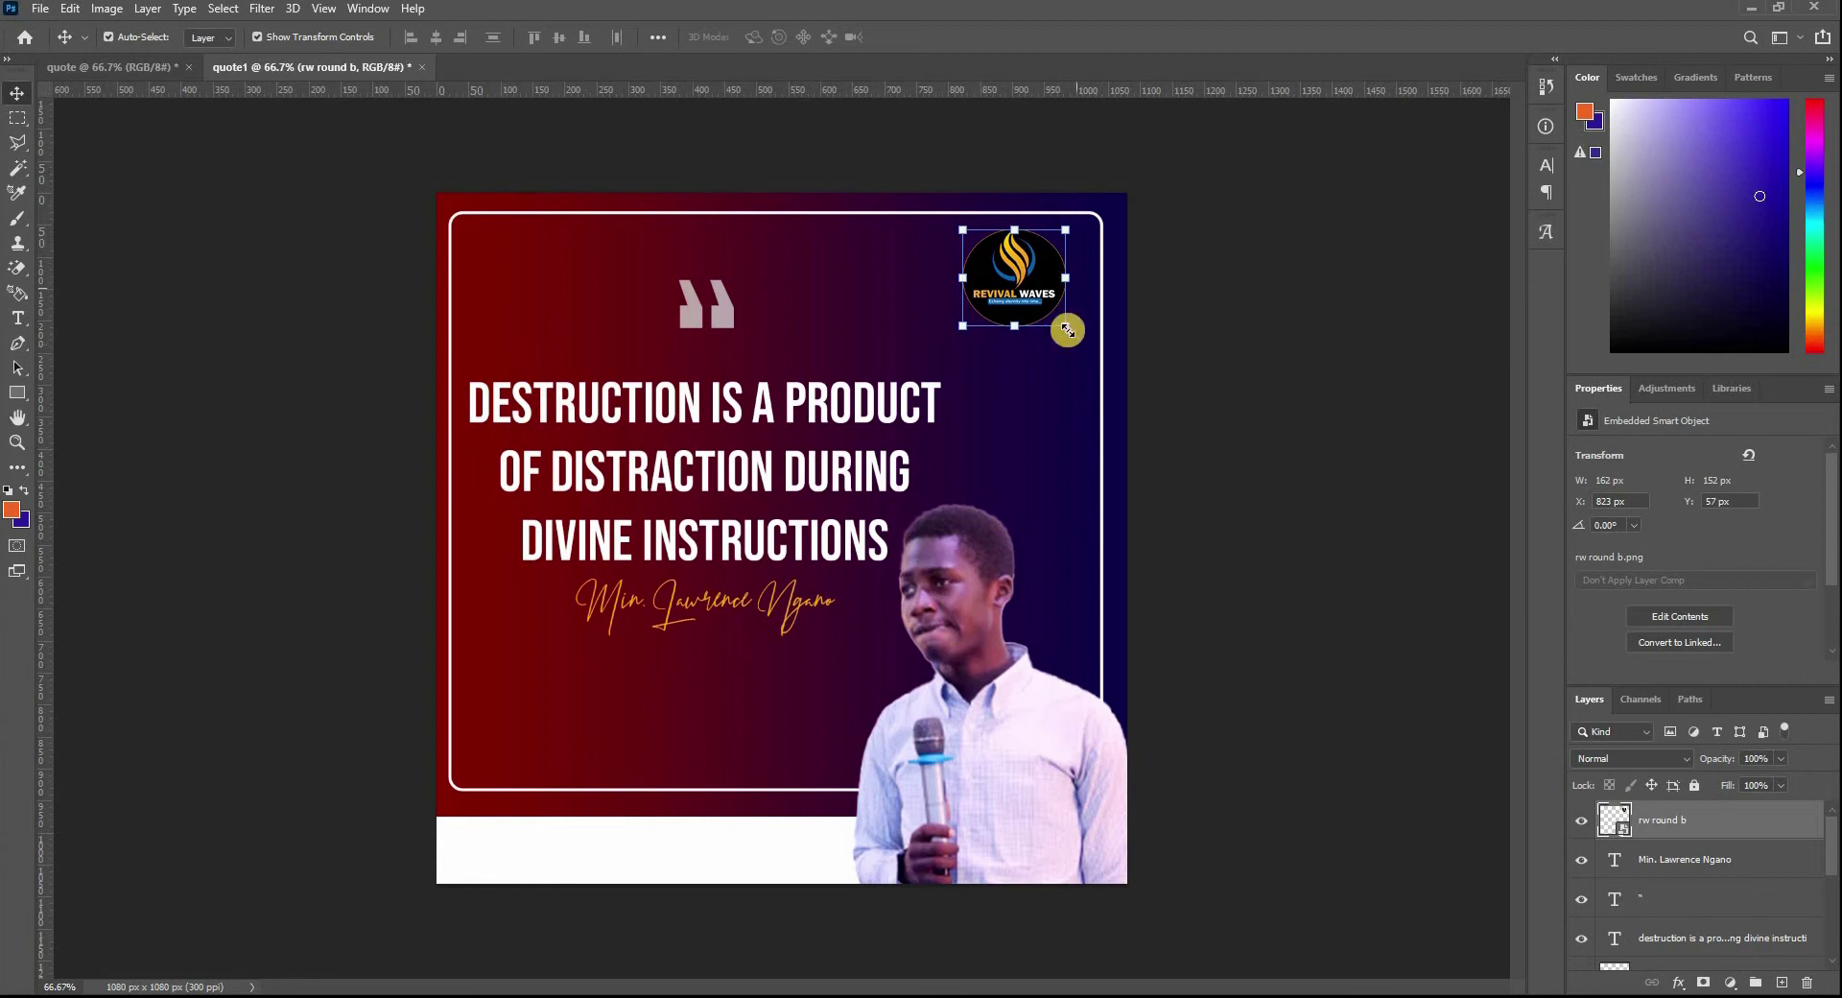
{"action": "left_click_drag", "start_coordinate": [1023, 290], "coordinate": [1032, 282]}
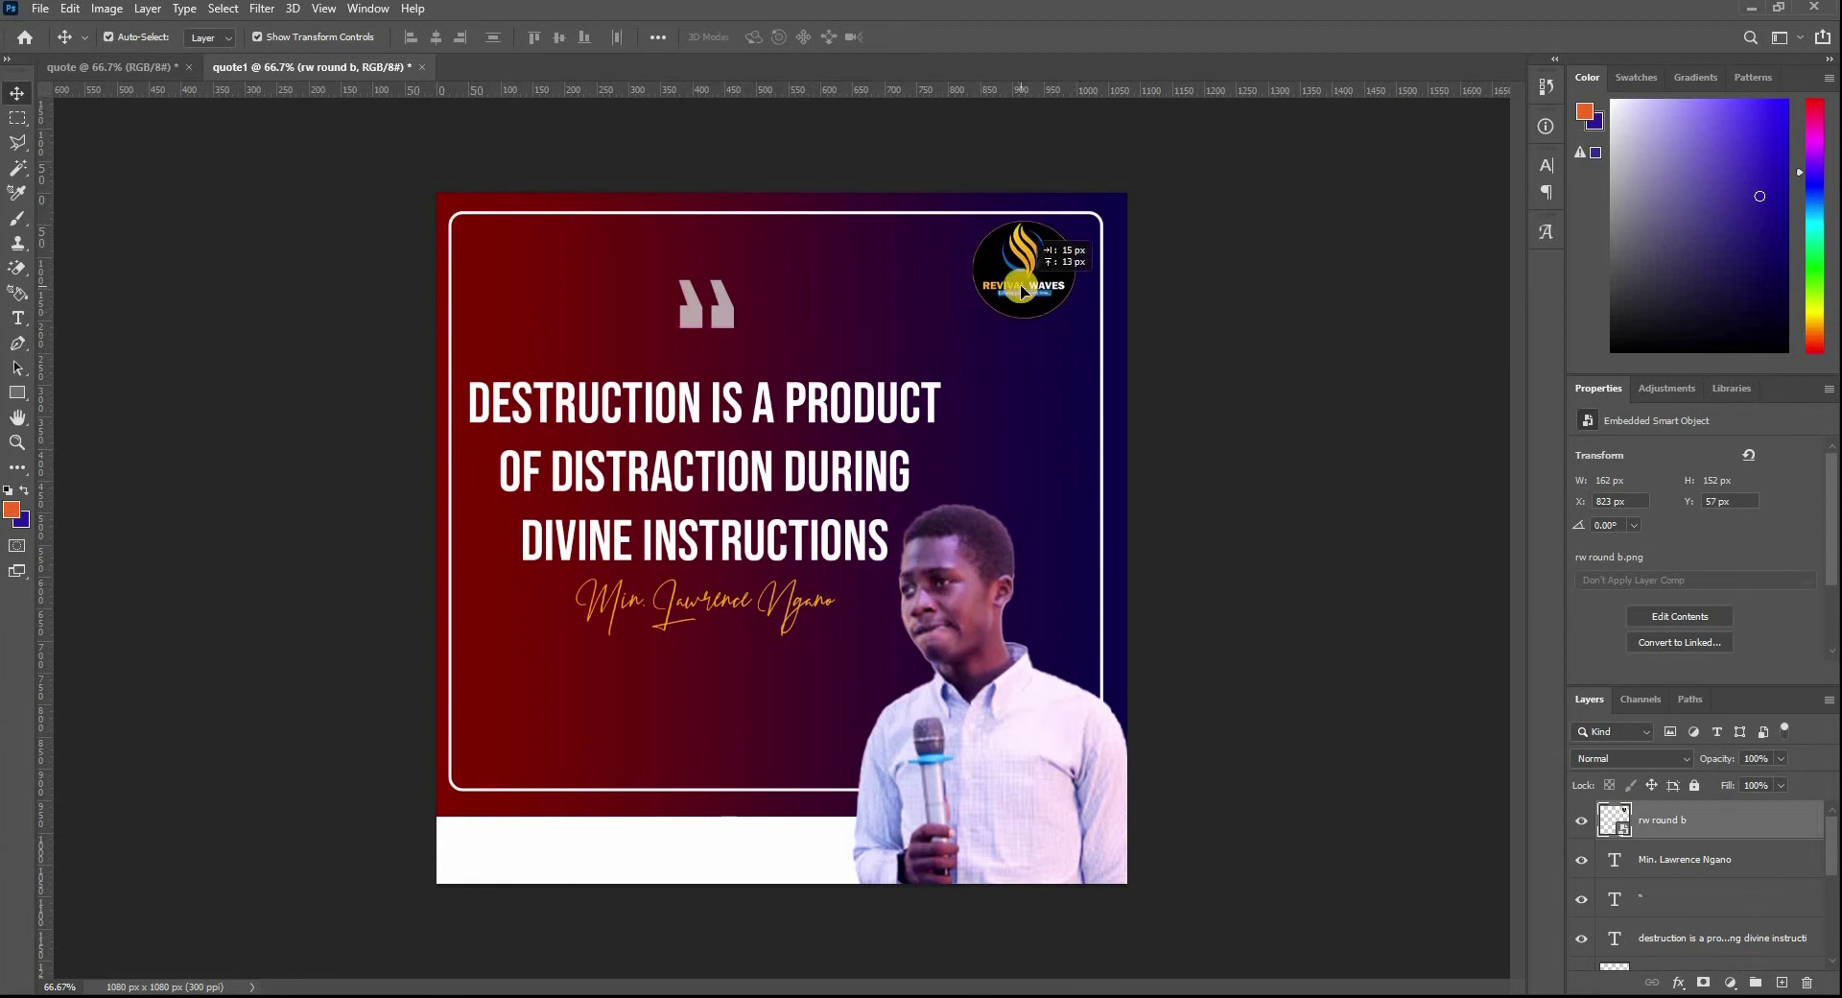
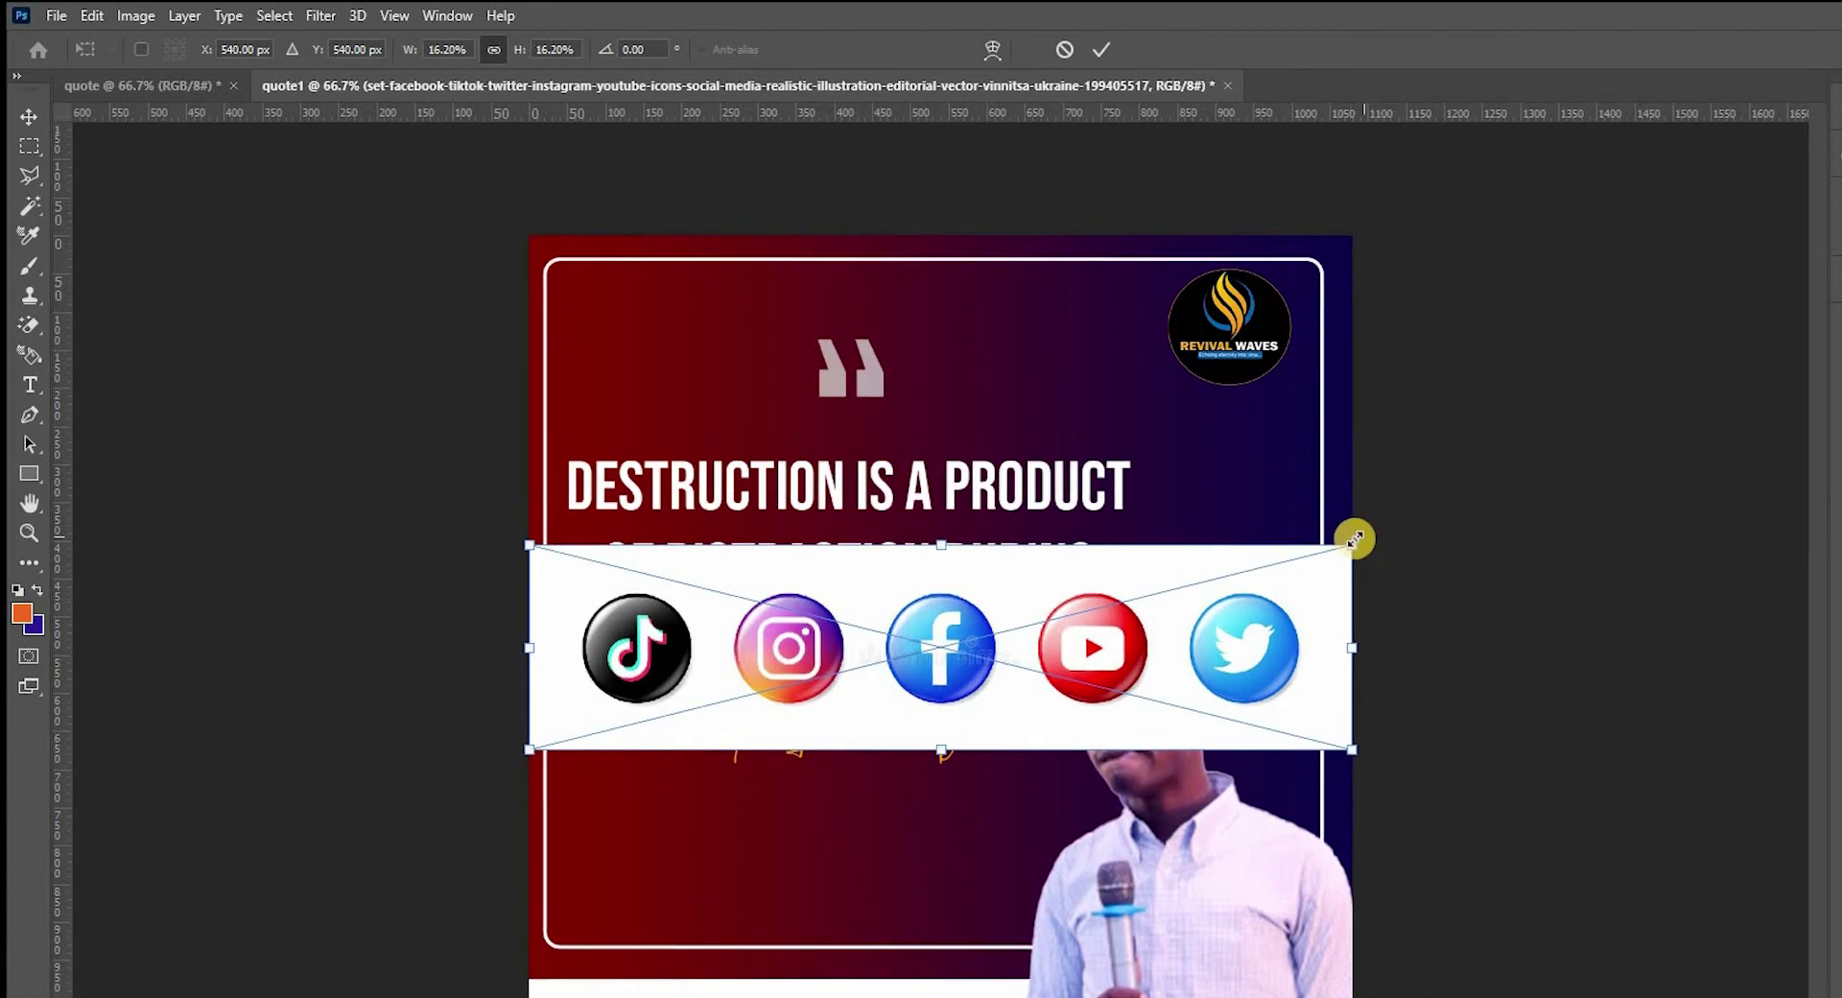
- Shrink the social icon strip to a tiny size at bottom-left and start a new text line there
{"action": "left_click_drag", "start_coordinate": [1352, 536], "coordinate": [662, 978]}
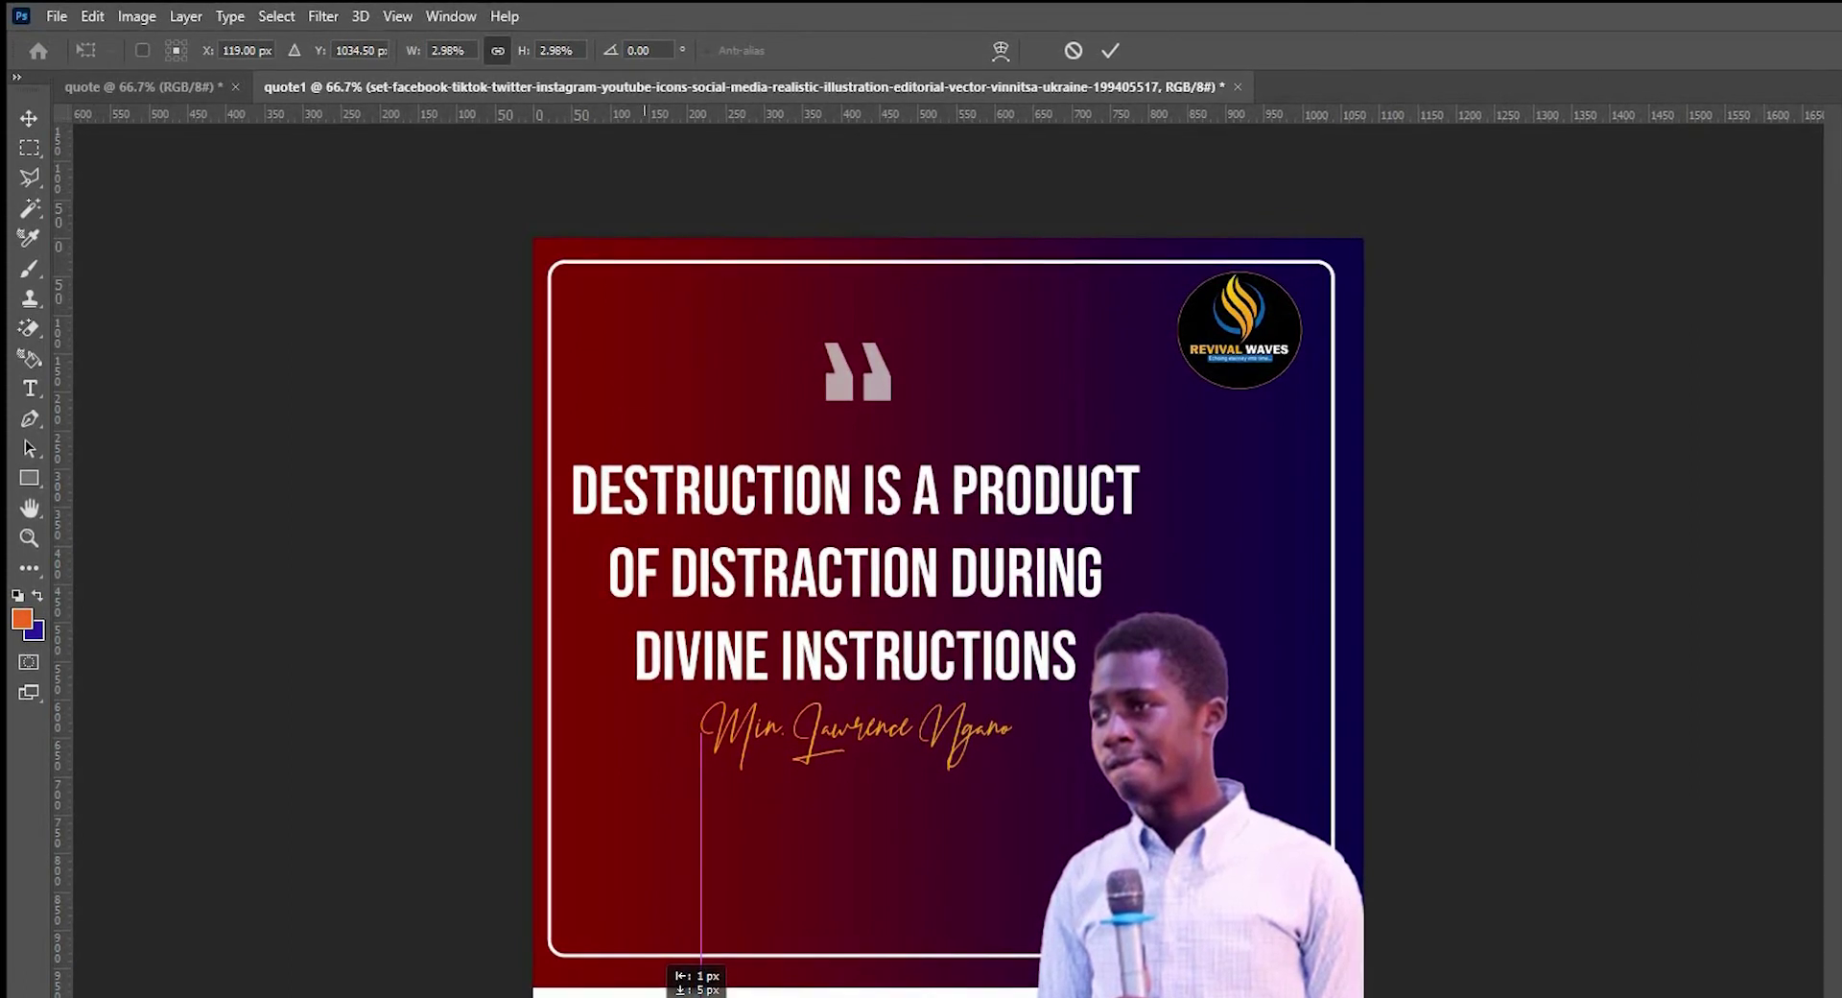
{"action": "left_click", "coordinate": [1110, 50]}
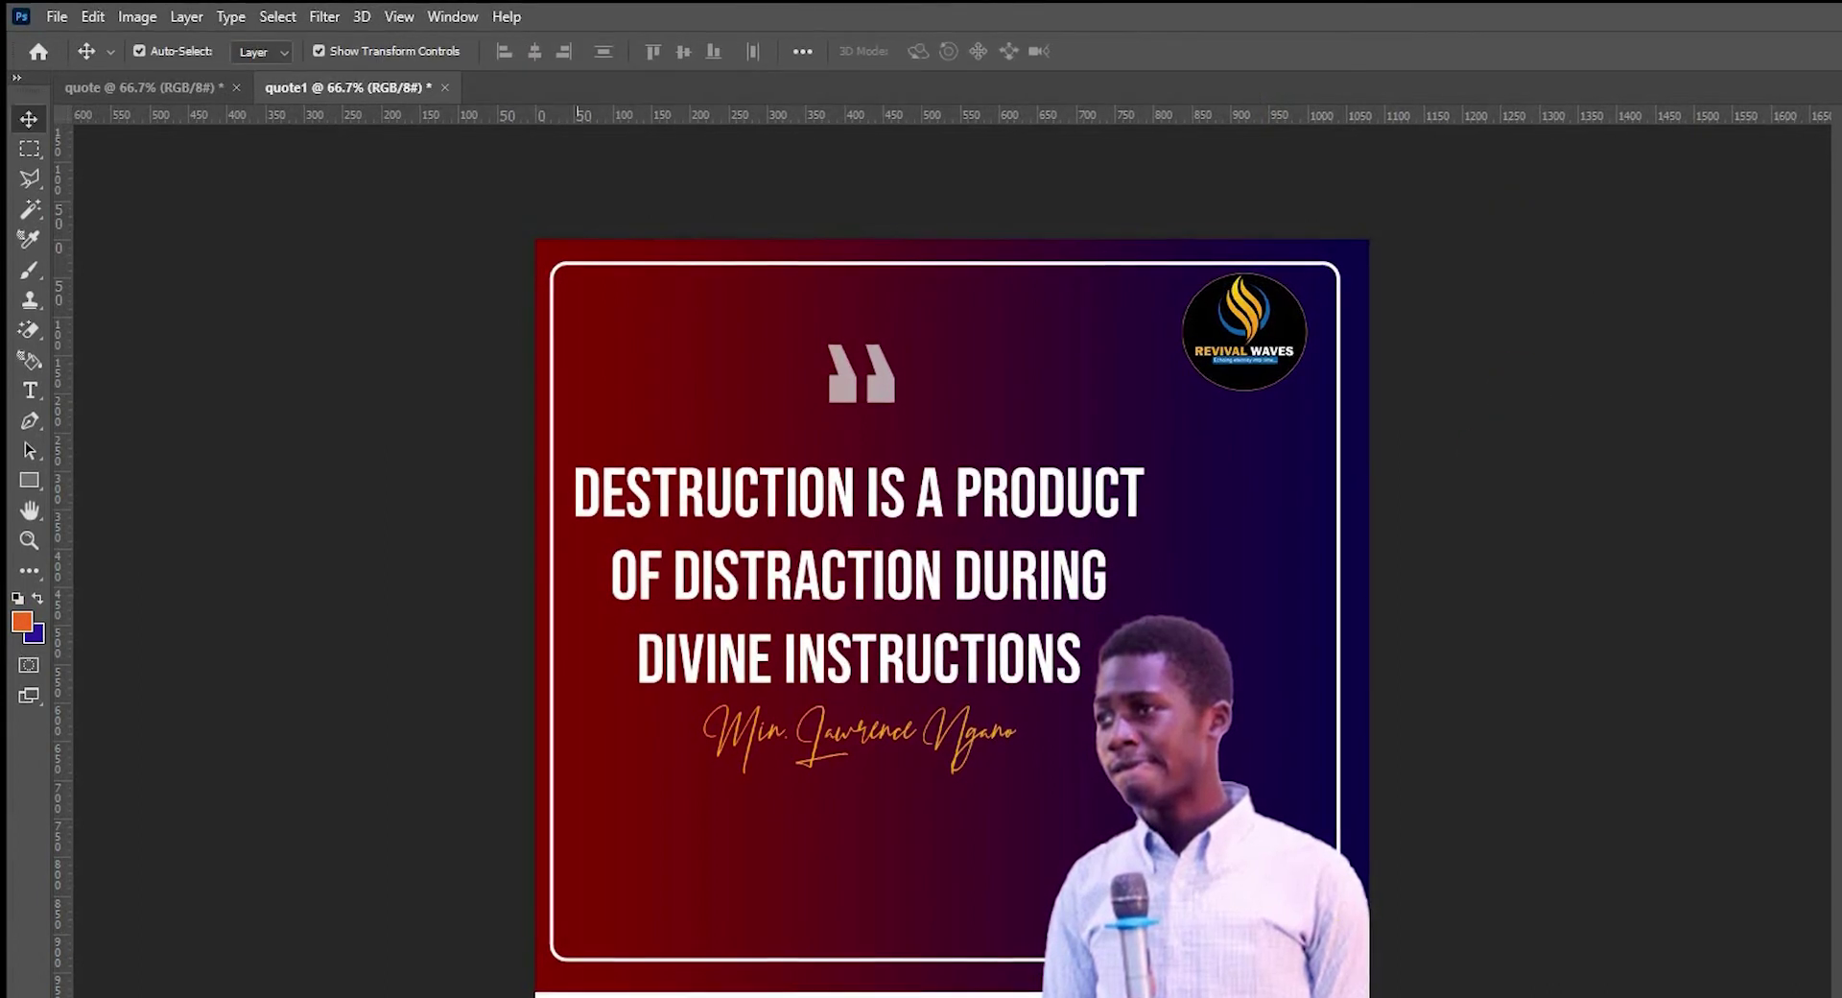
{"action": "key", "text": "t"}
{"action": "left_click", "coordinate": [727, 893]}
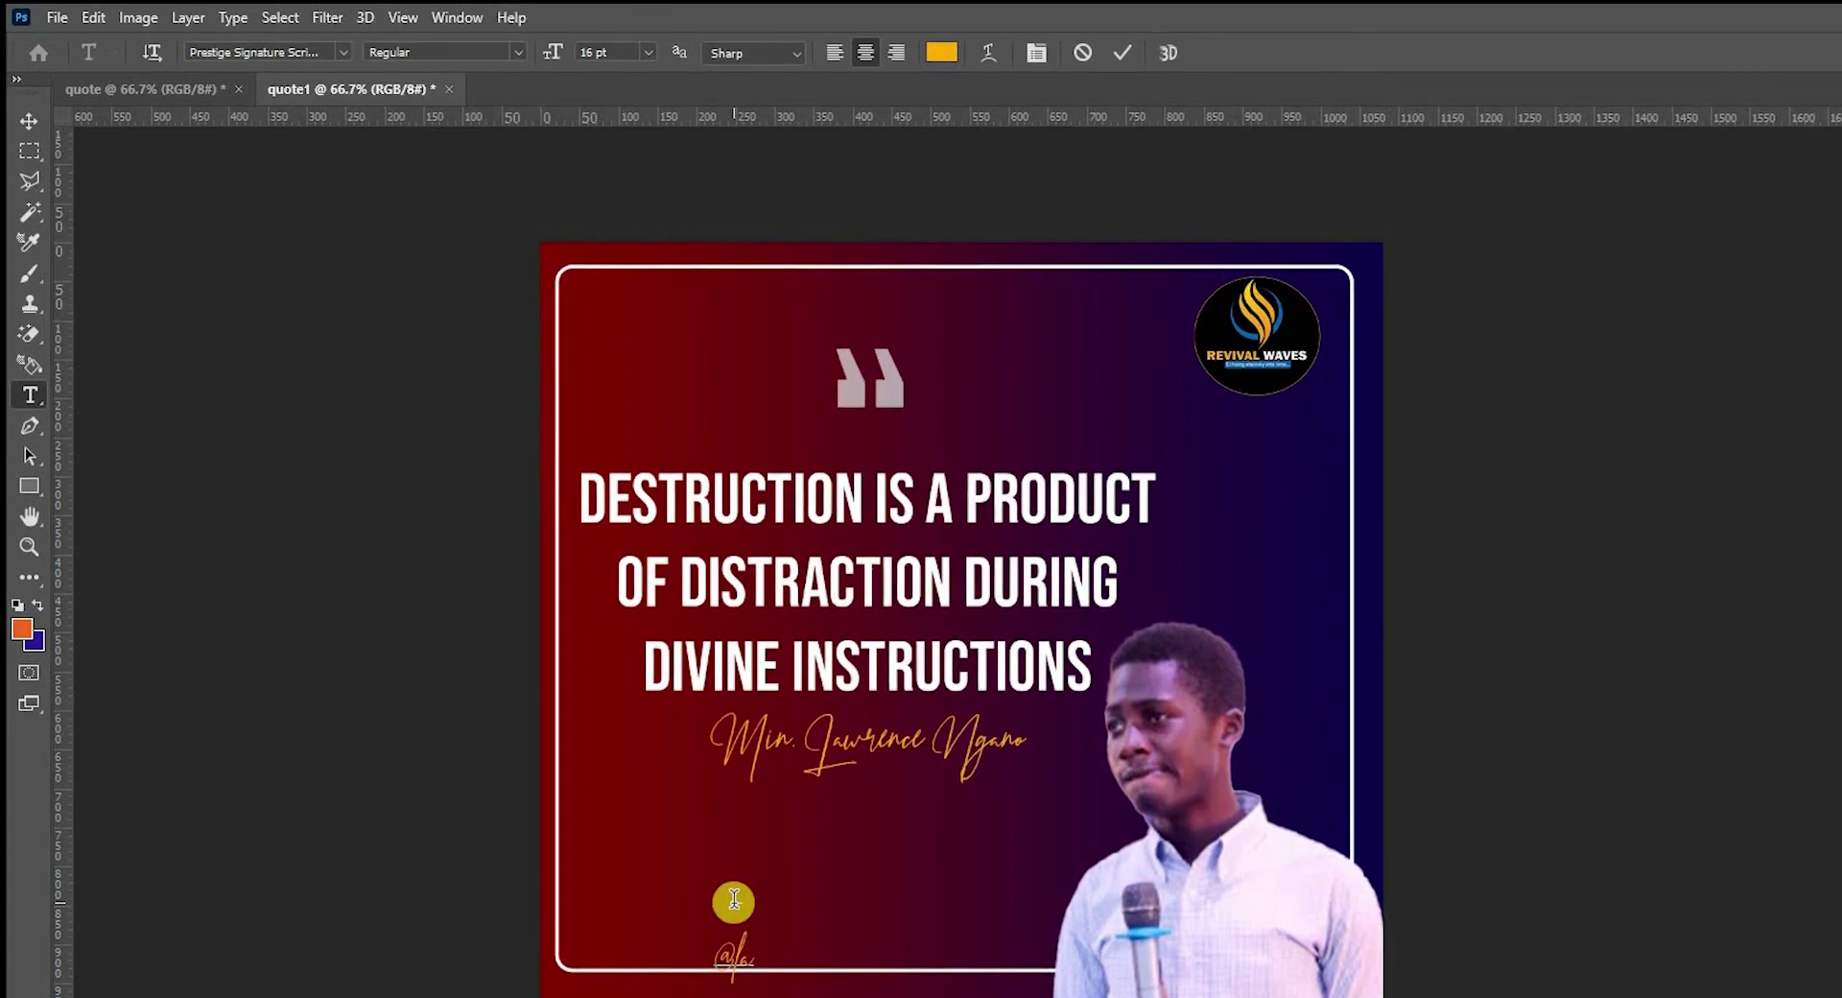
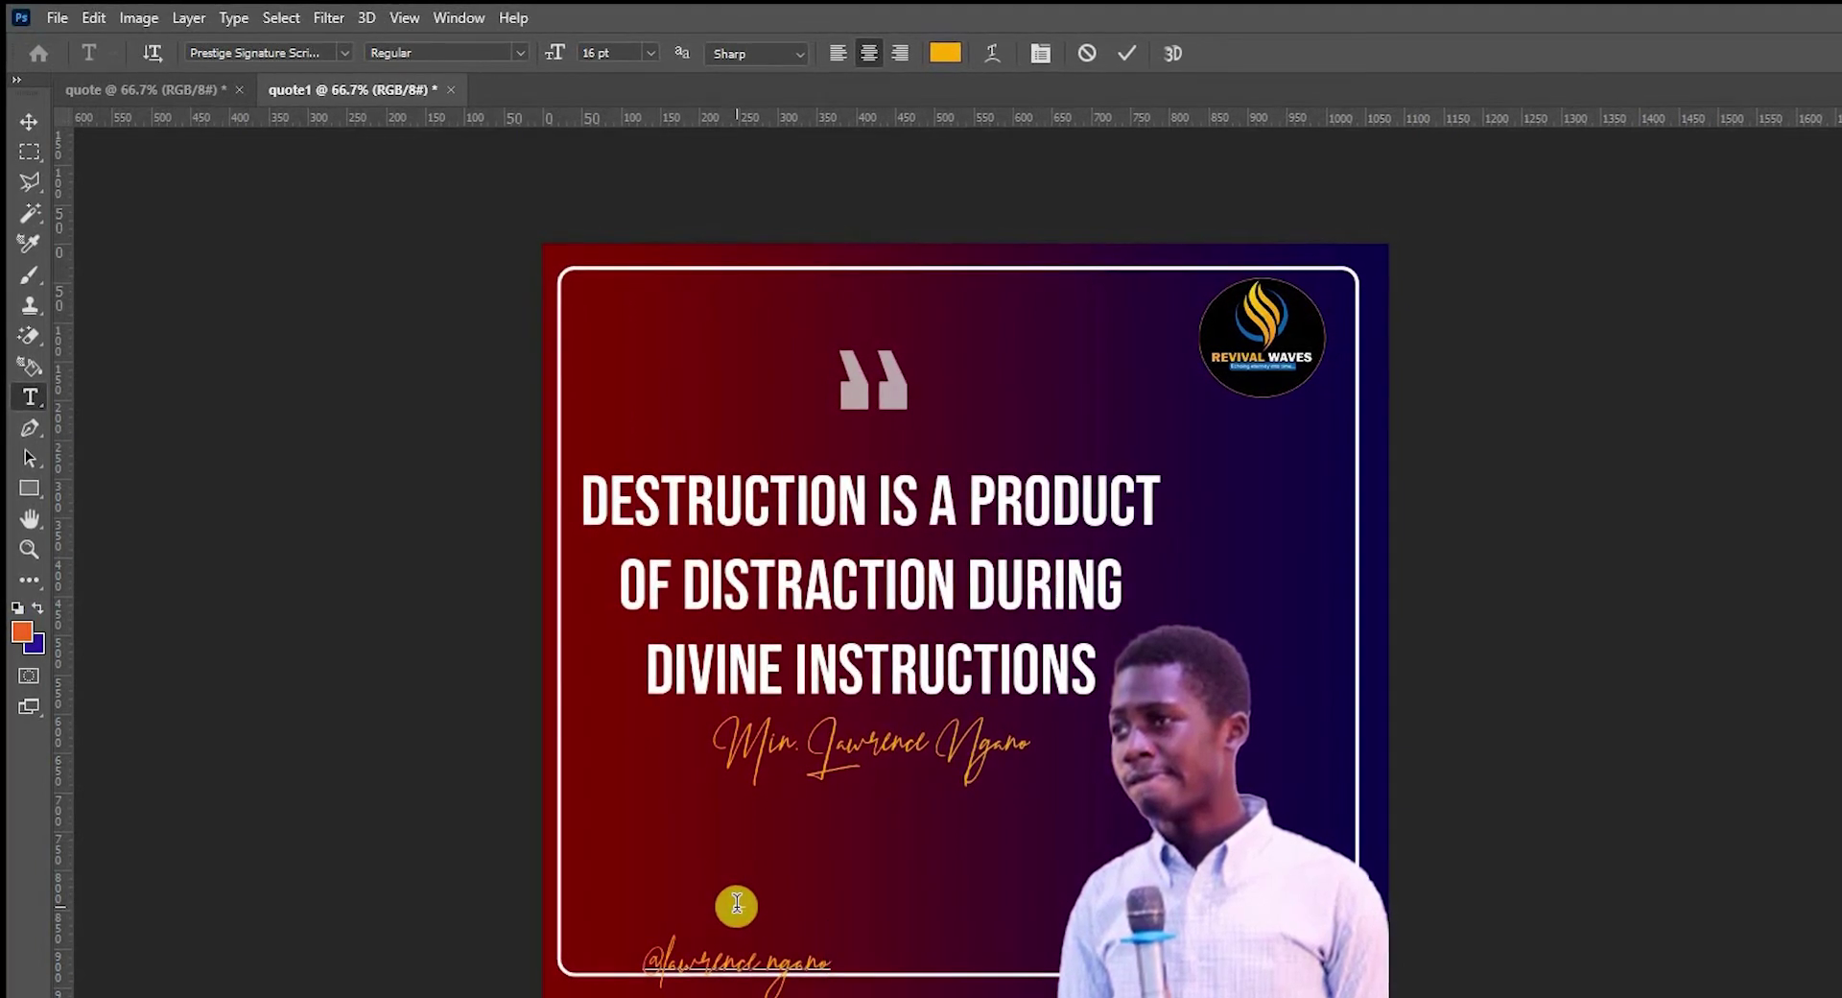
- Type the speaker's social handle and set it to black Franklin Gothic Heavy
{"action": "key", "text": "ctrl+a"}
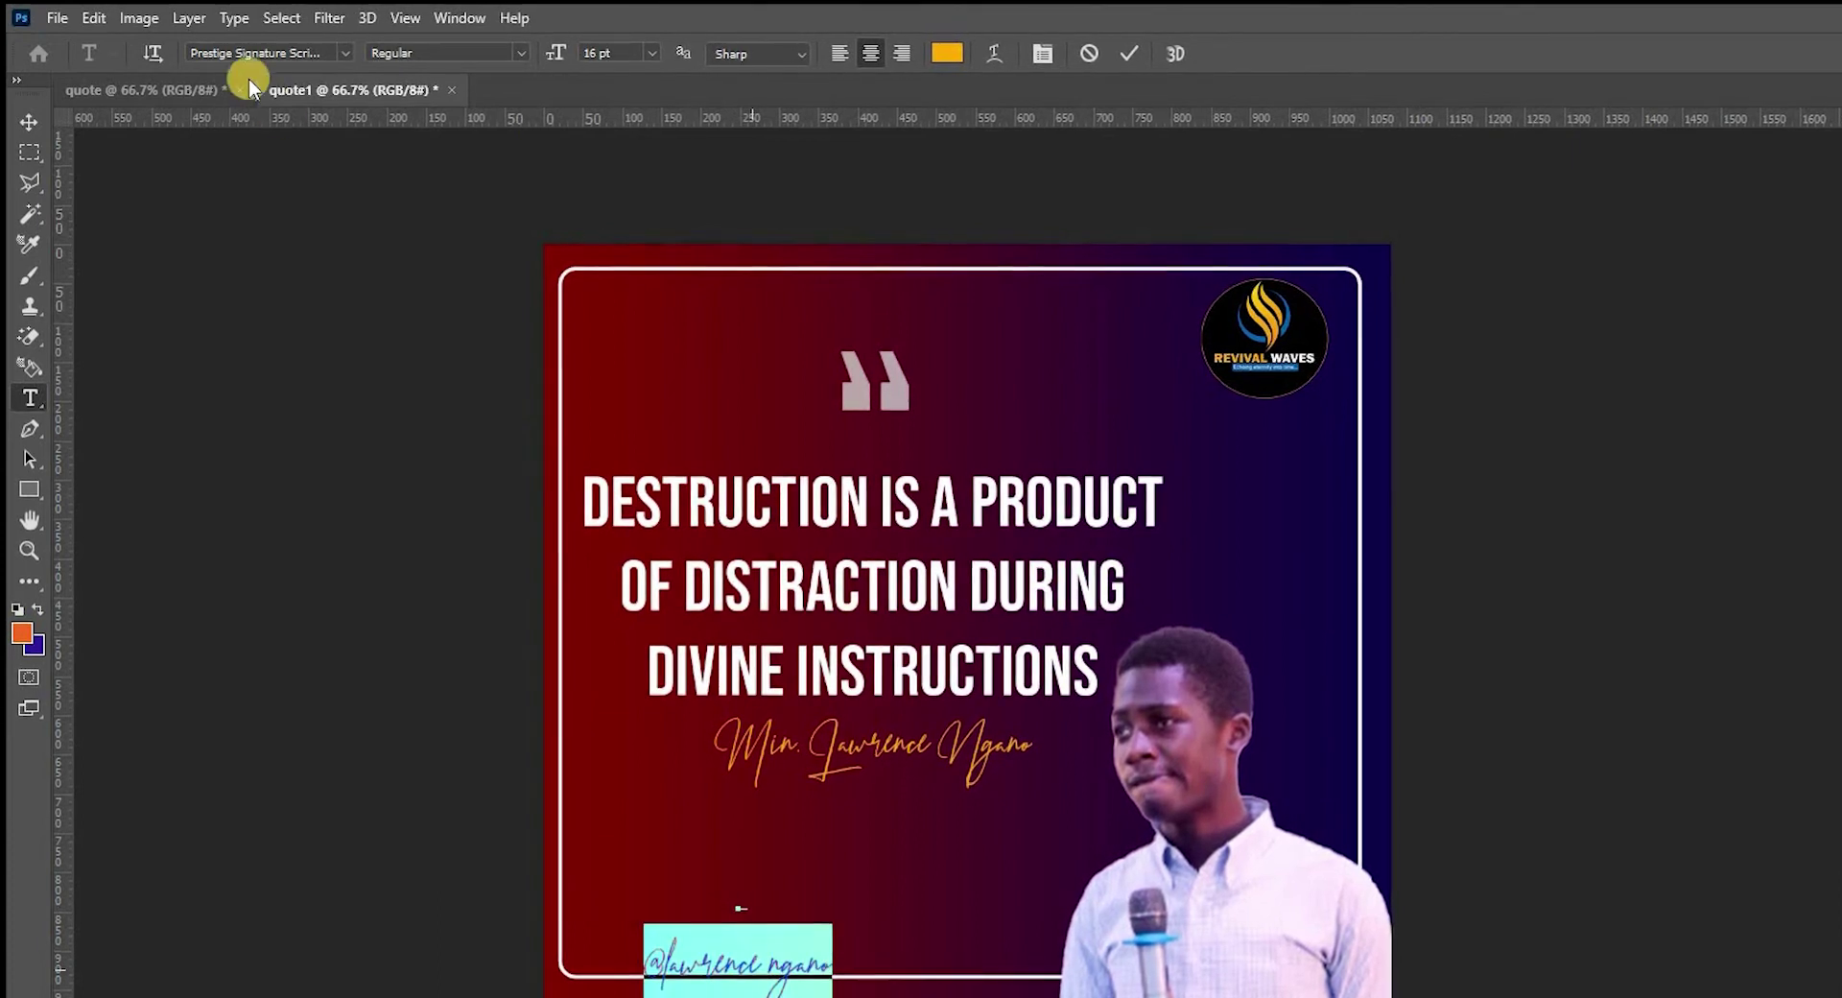
{"action": "left_click", "coordinate": [343, 52]}
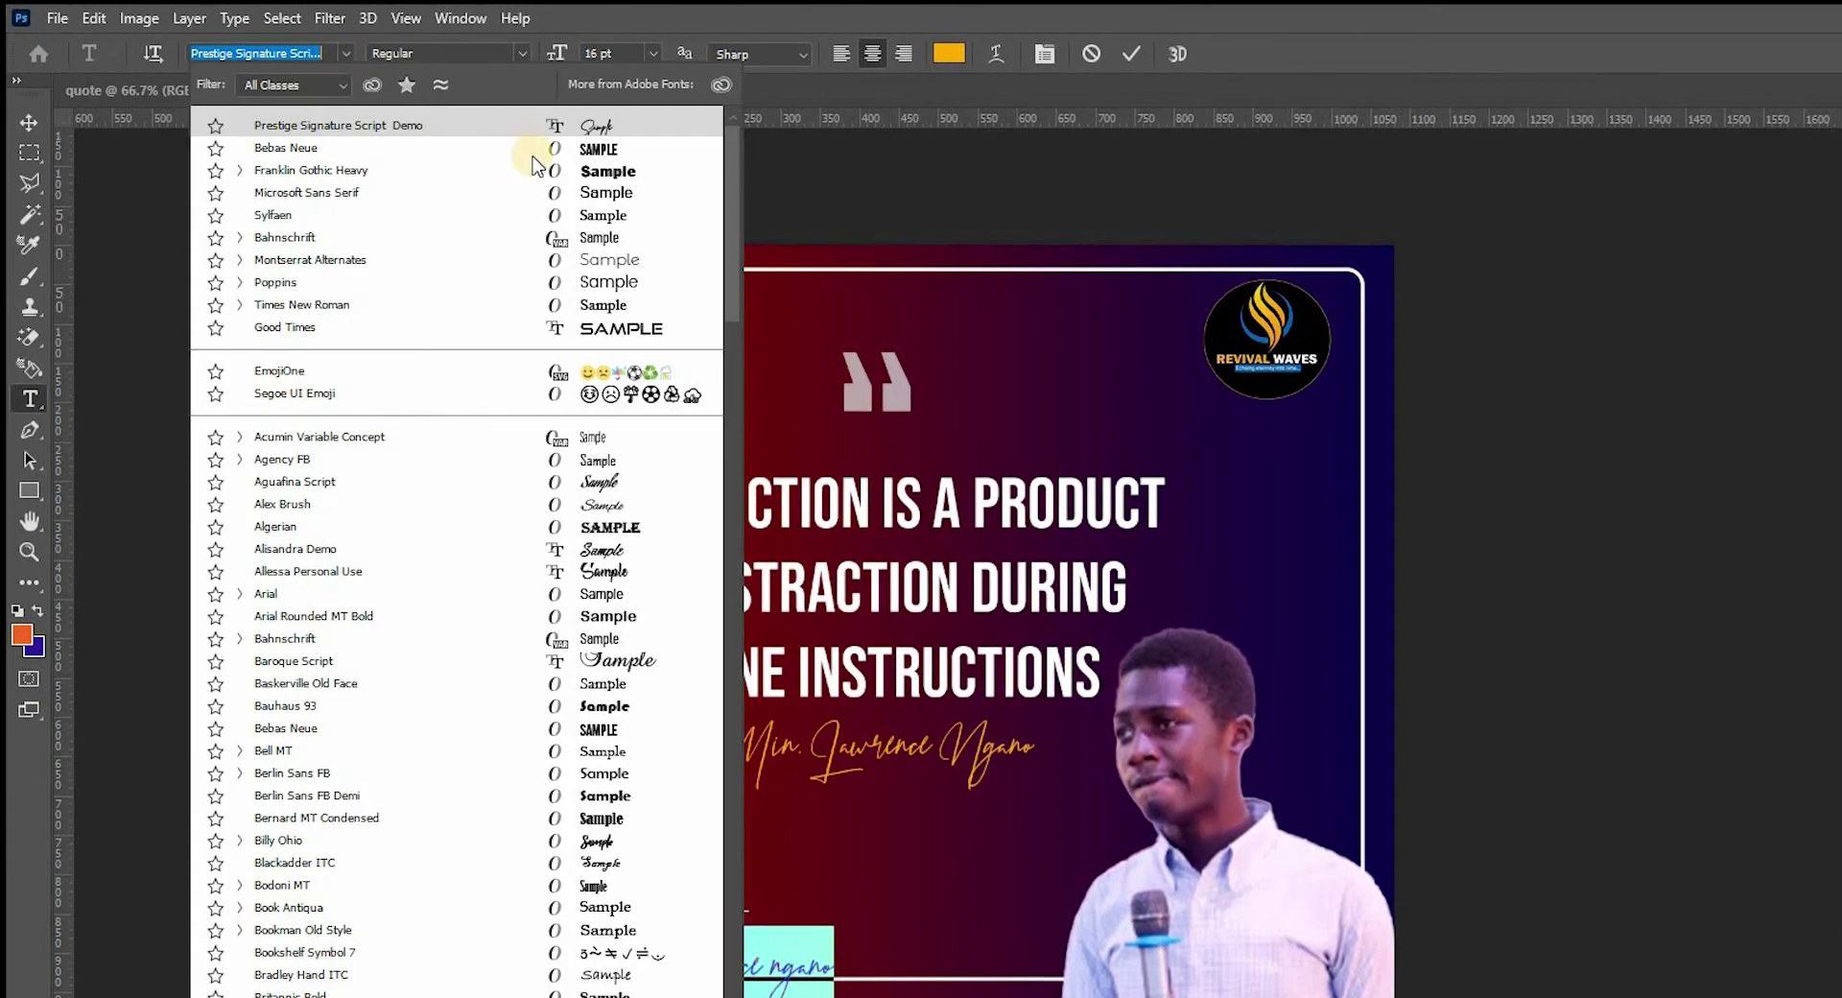
{"action": "left_click", "coordinate": [589, 216]}
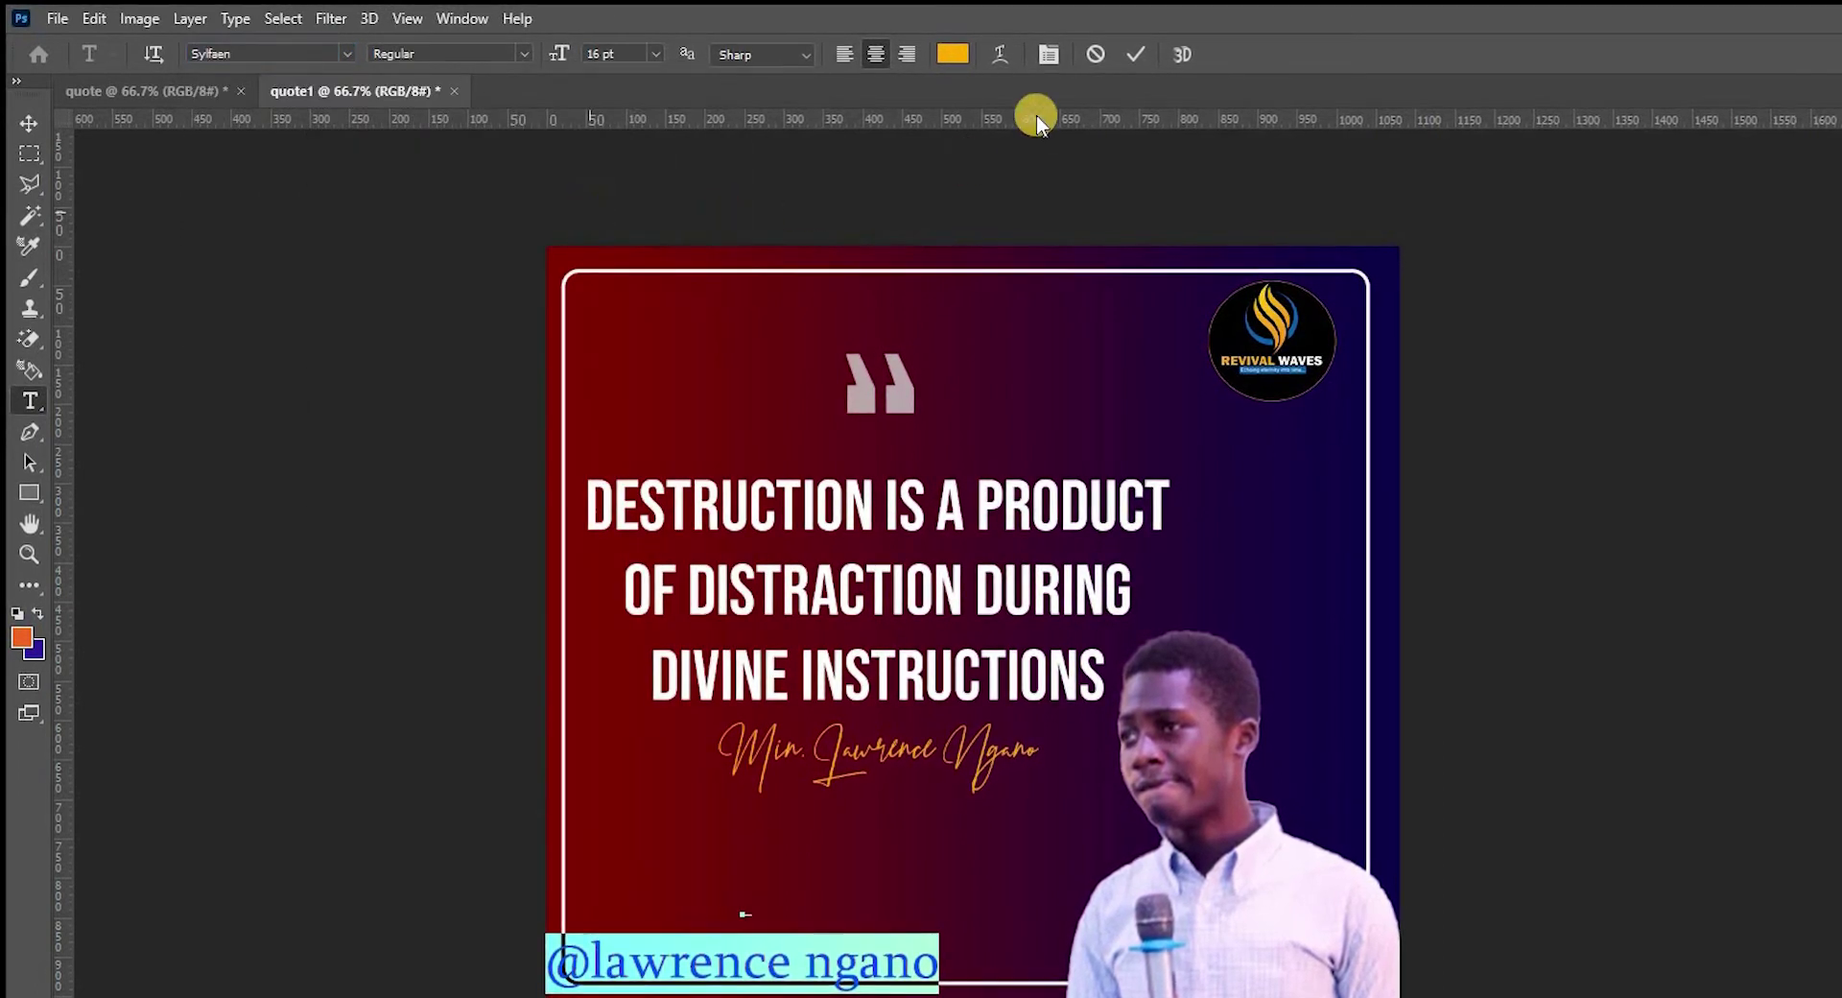
{"action": "left_click", "coordinate": [348, 54]}
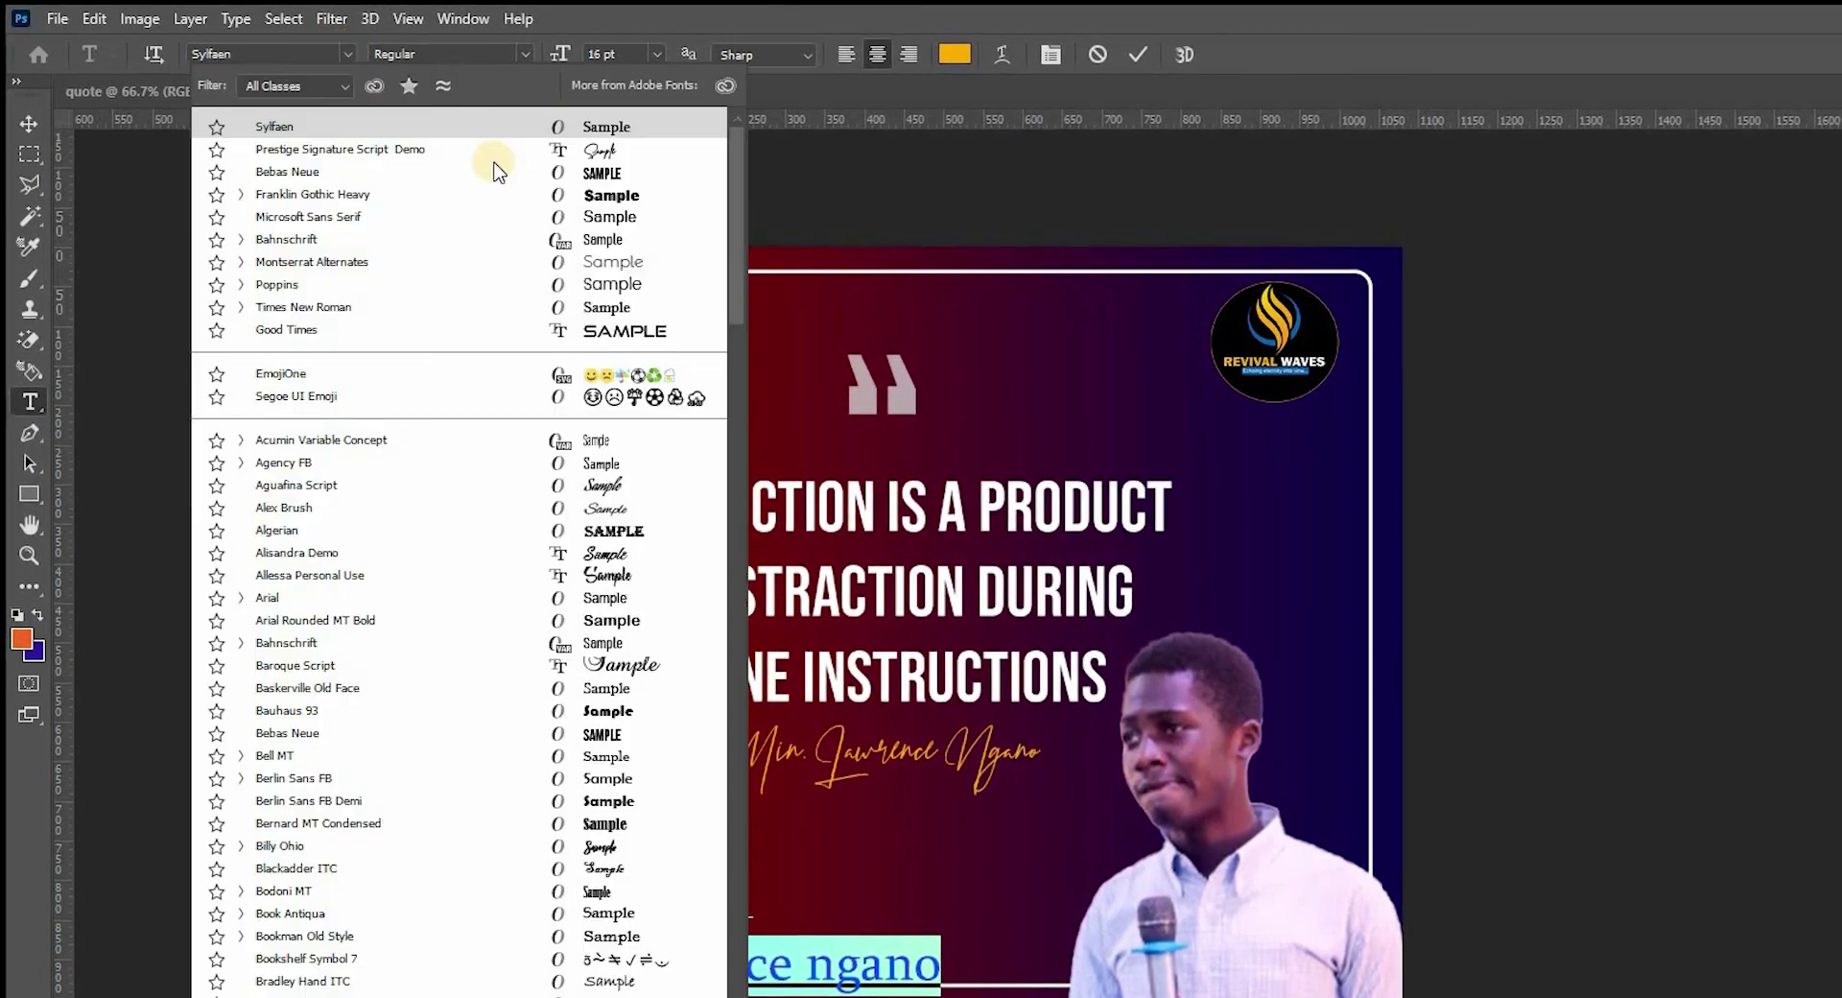
{"action": "left_click", "coordinate": [544, 195]}
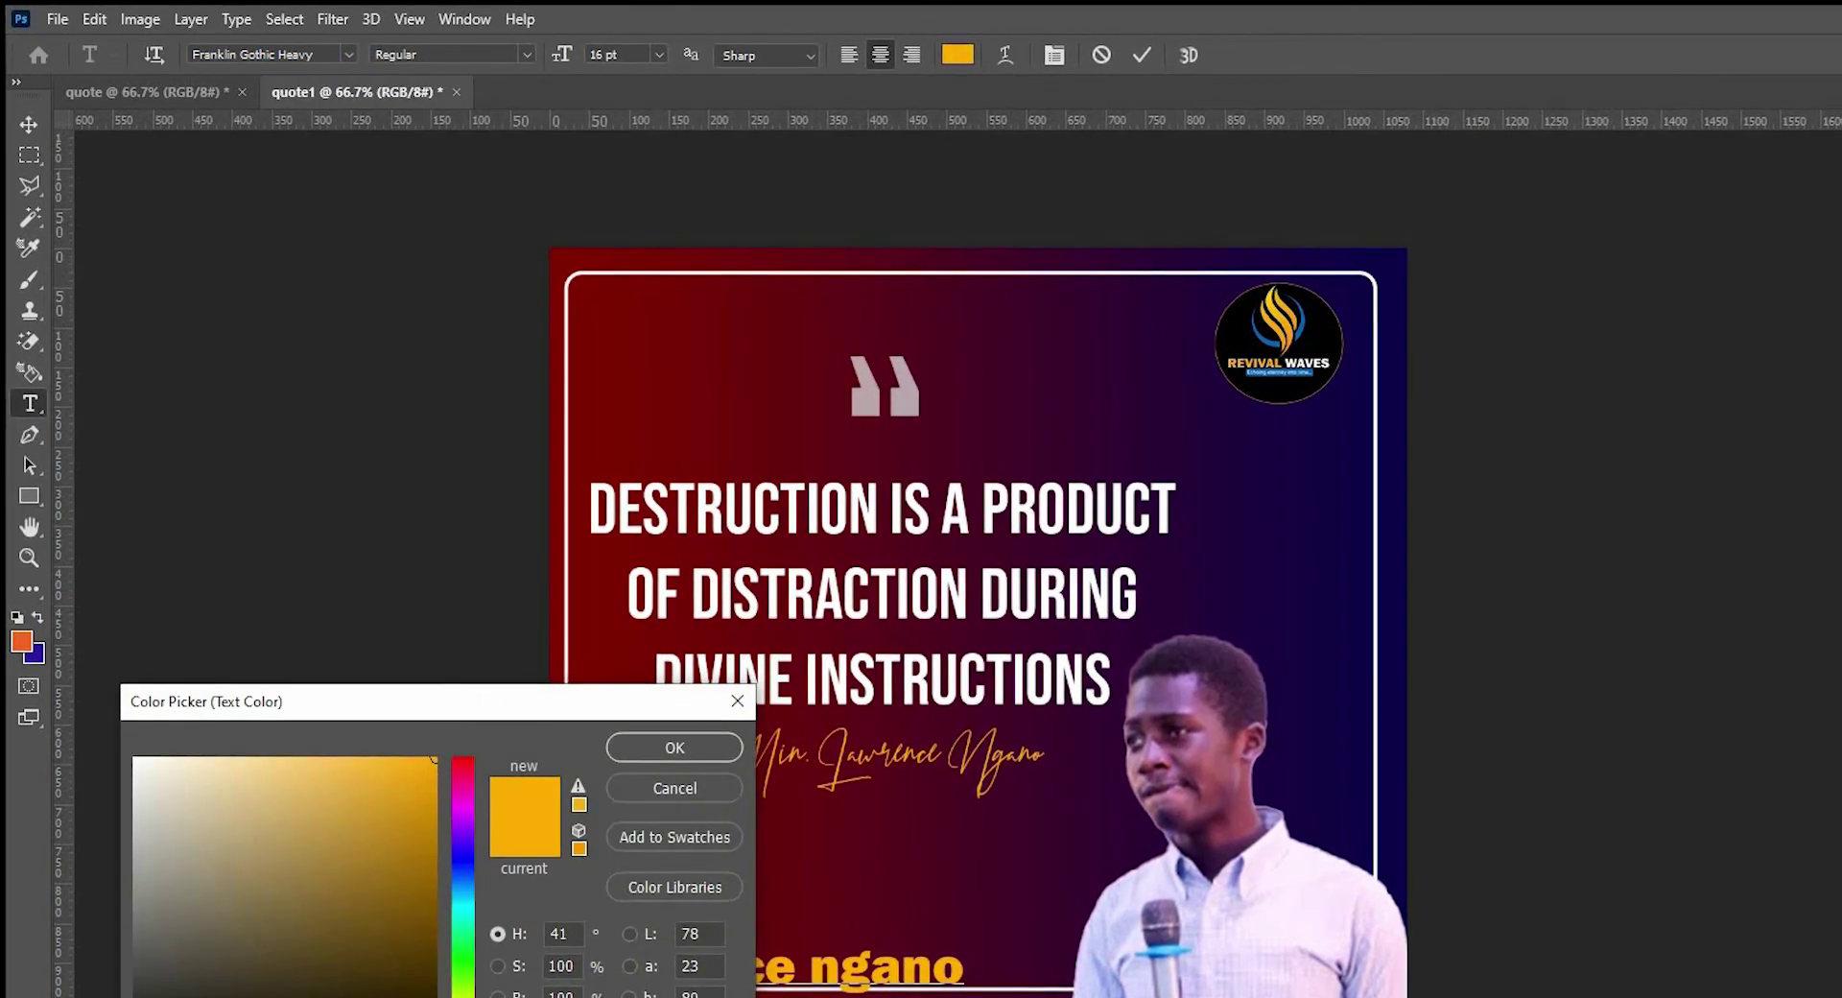
{"action": "left_click_drag", "start_coordinate": [345, 852], "coordinate": [383, 973]}
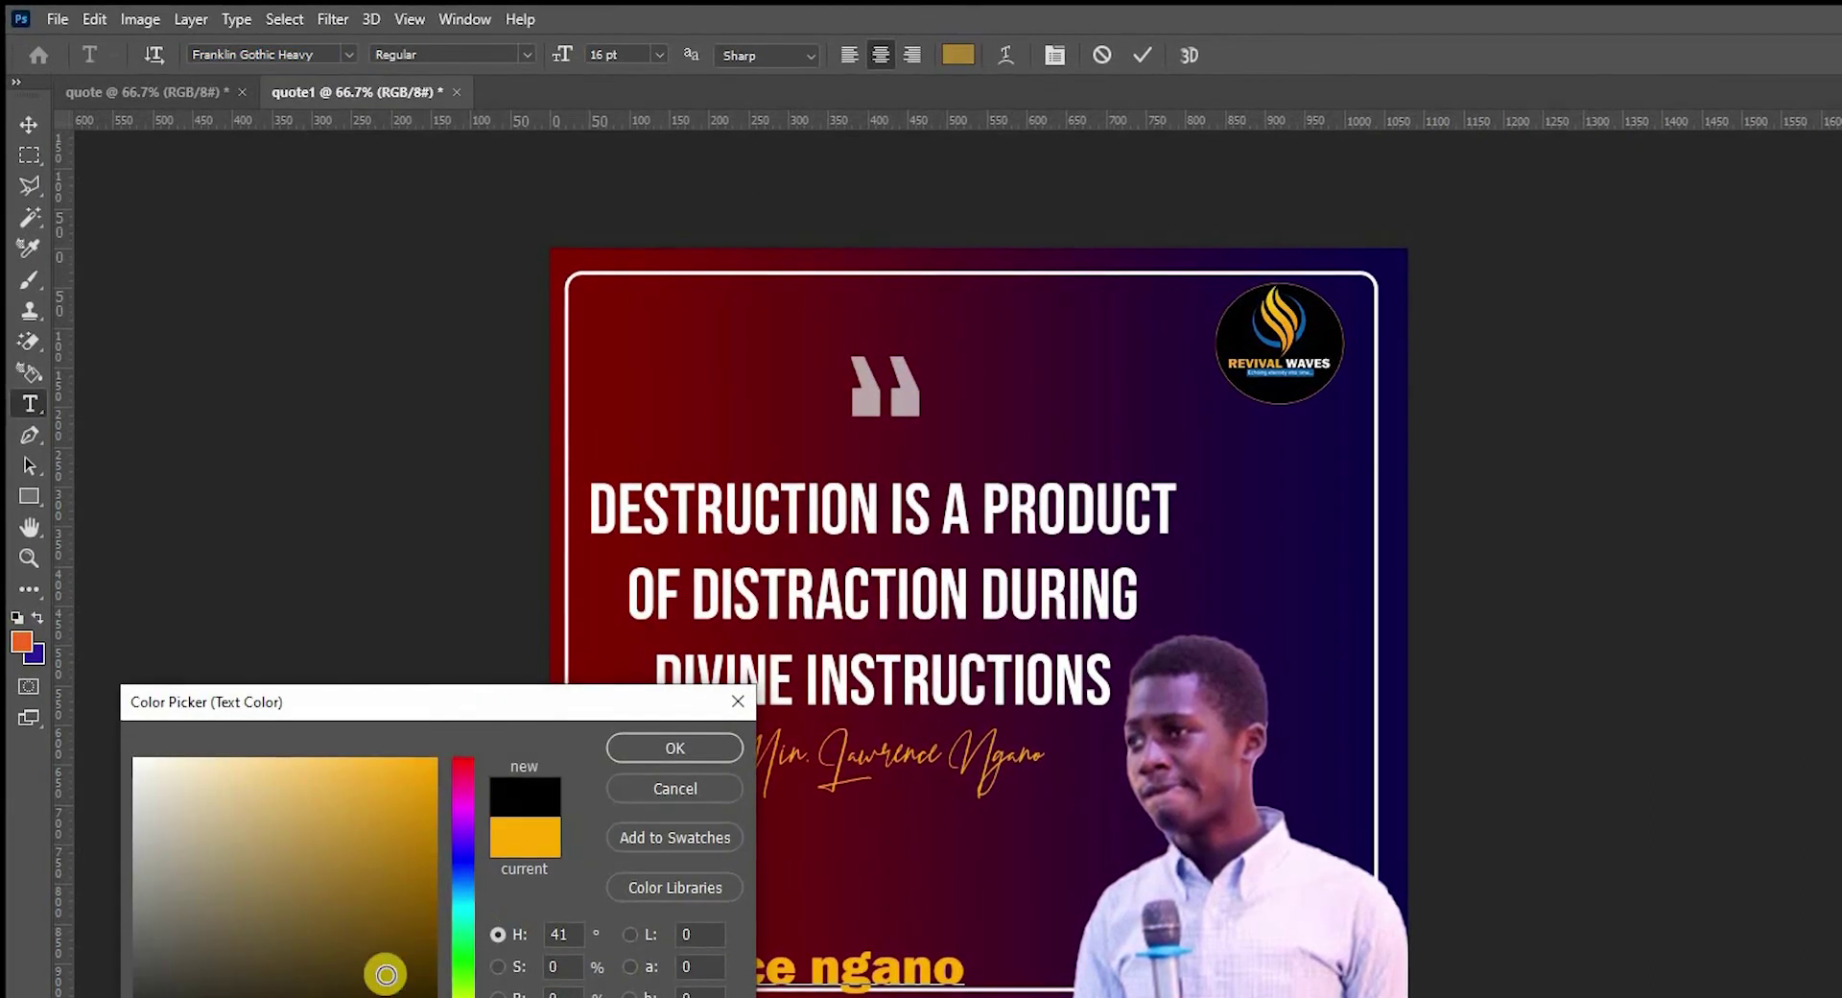
{"action": "left_click", "coordinate": [676, 748]}
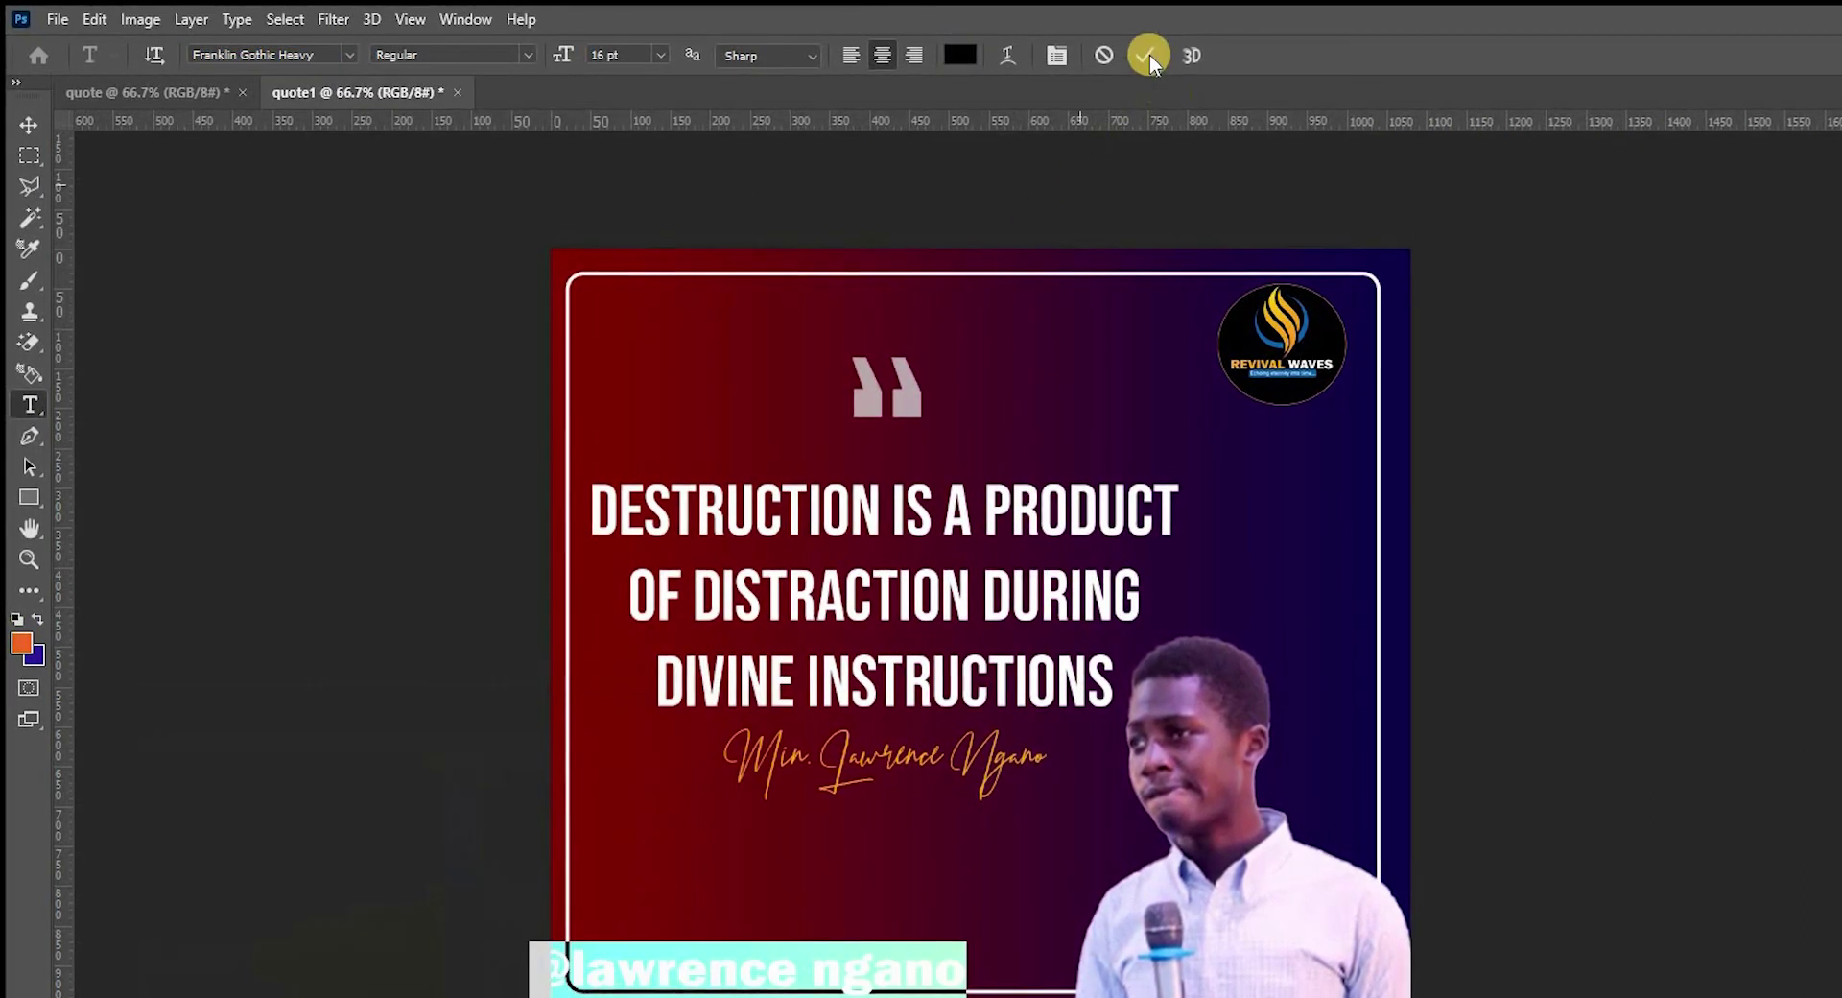
{"action": "key", "text": "ctrl+Return"}
- Scale the handle text down to about 56%
{"action": "key", "text": "v"}
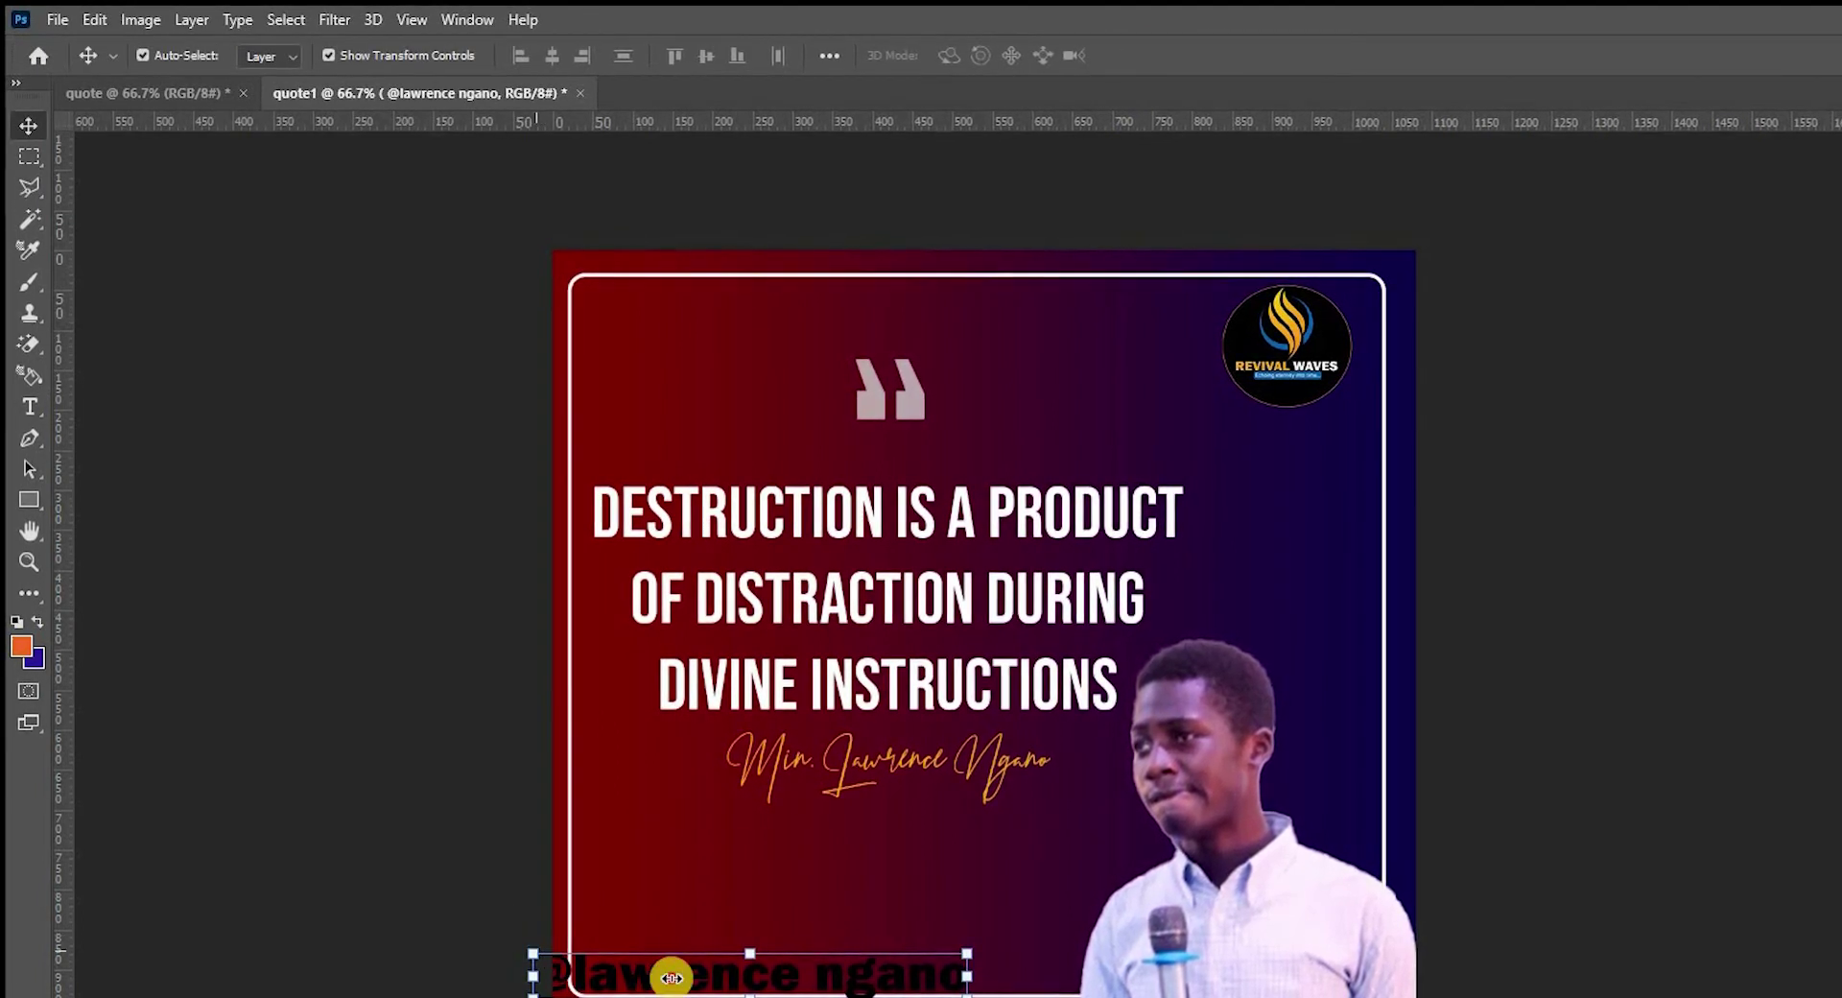
{"action": "left_click_drag", "start_coordinate": [533, 971], "coordinate": [753, 997]}
{"action": "left_click_drag", "start_coordinate": [1200, 993], "coordinate": [990, 984]}
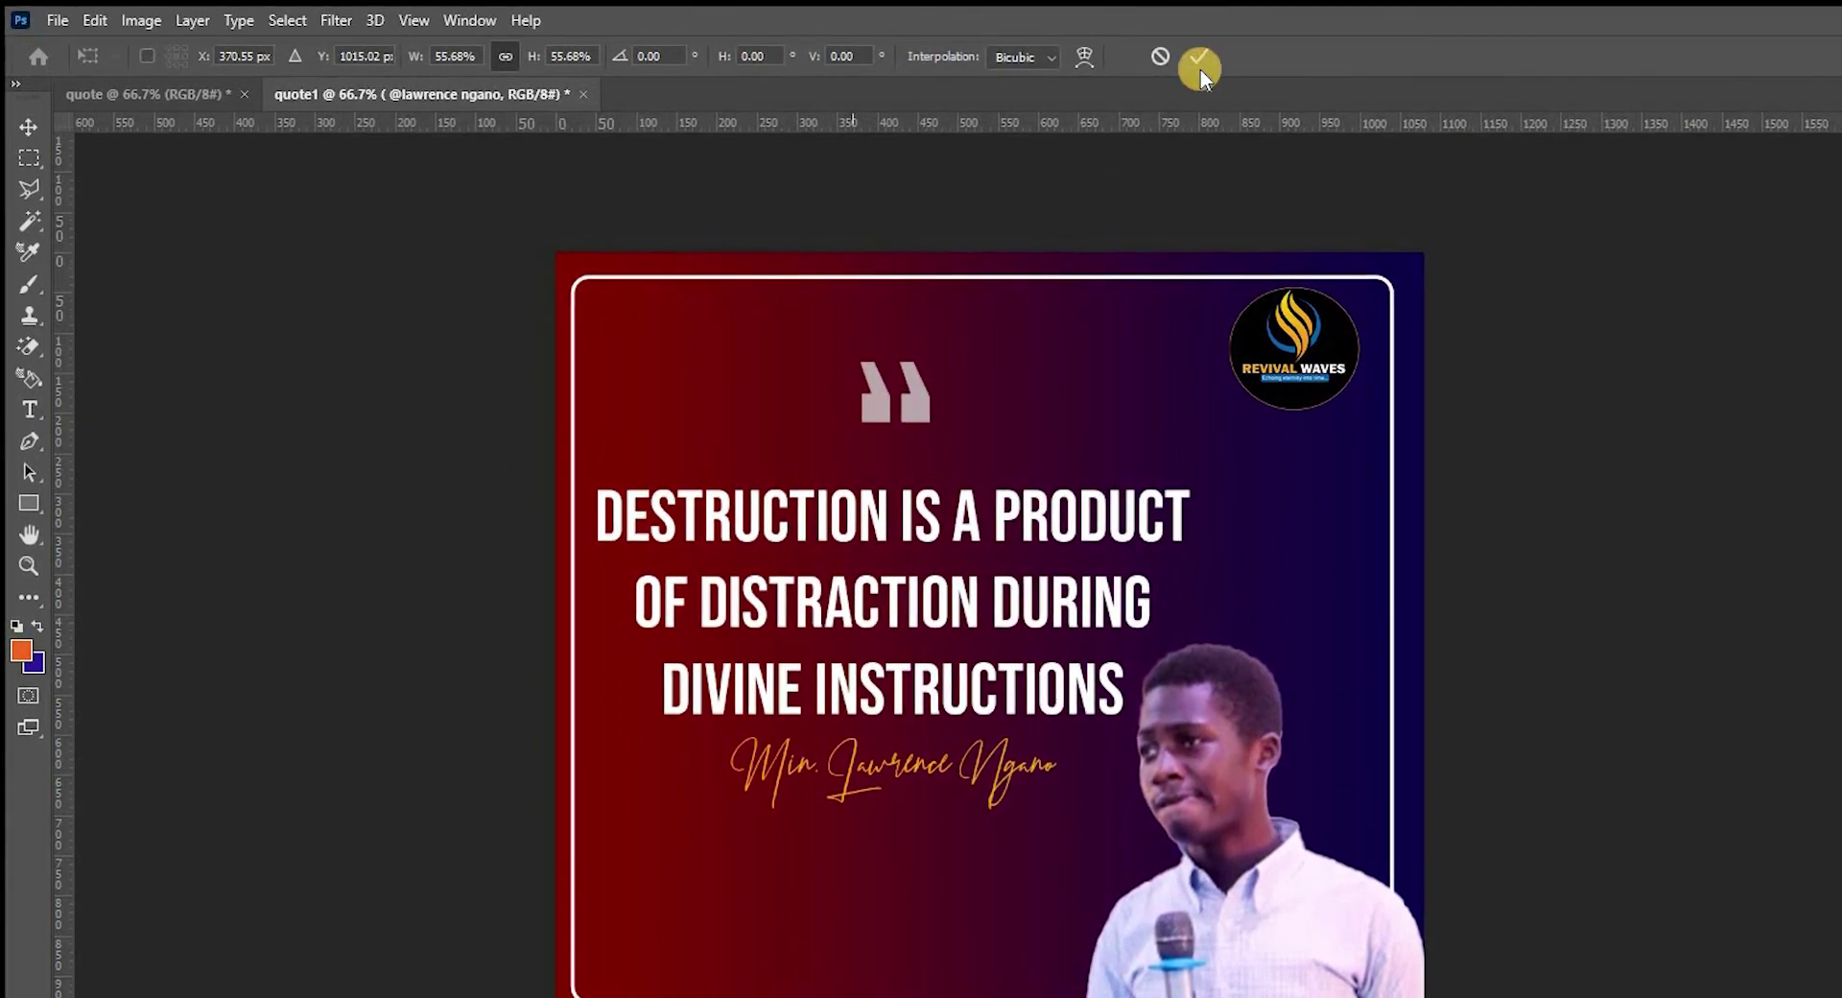
{"action": "left_click", "coordinate": [1030, 282]}
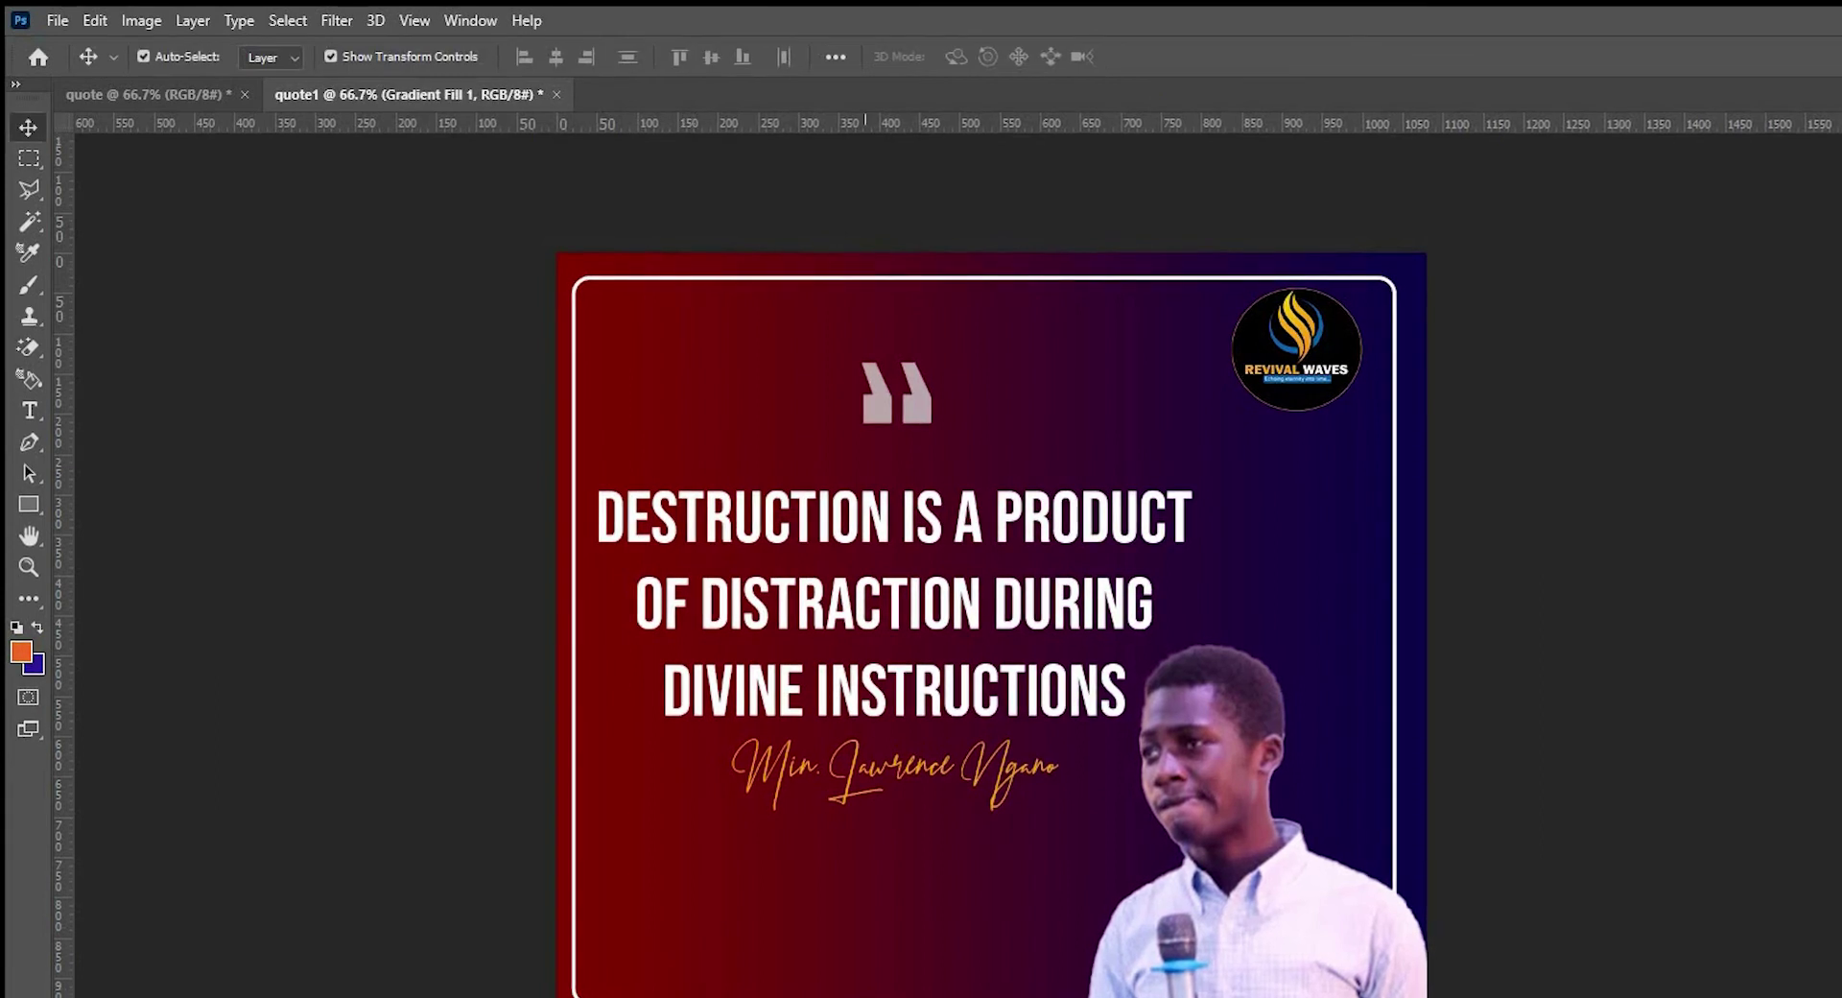
- Select the speaker photo's FLYER layer and bring up the Image menu's adjustment commands
{"action": "left_click", "coordinate": [1717, 758]}
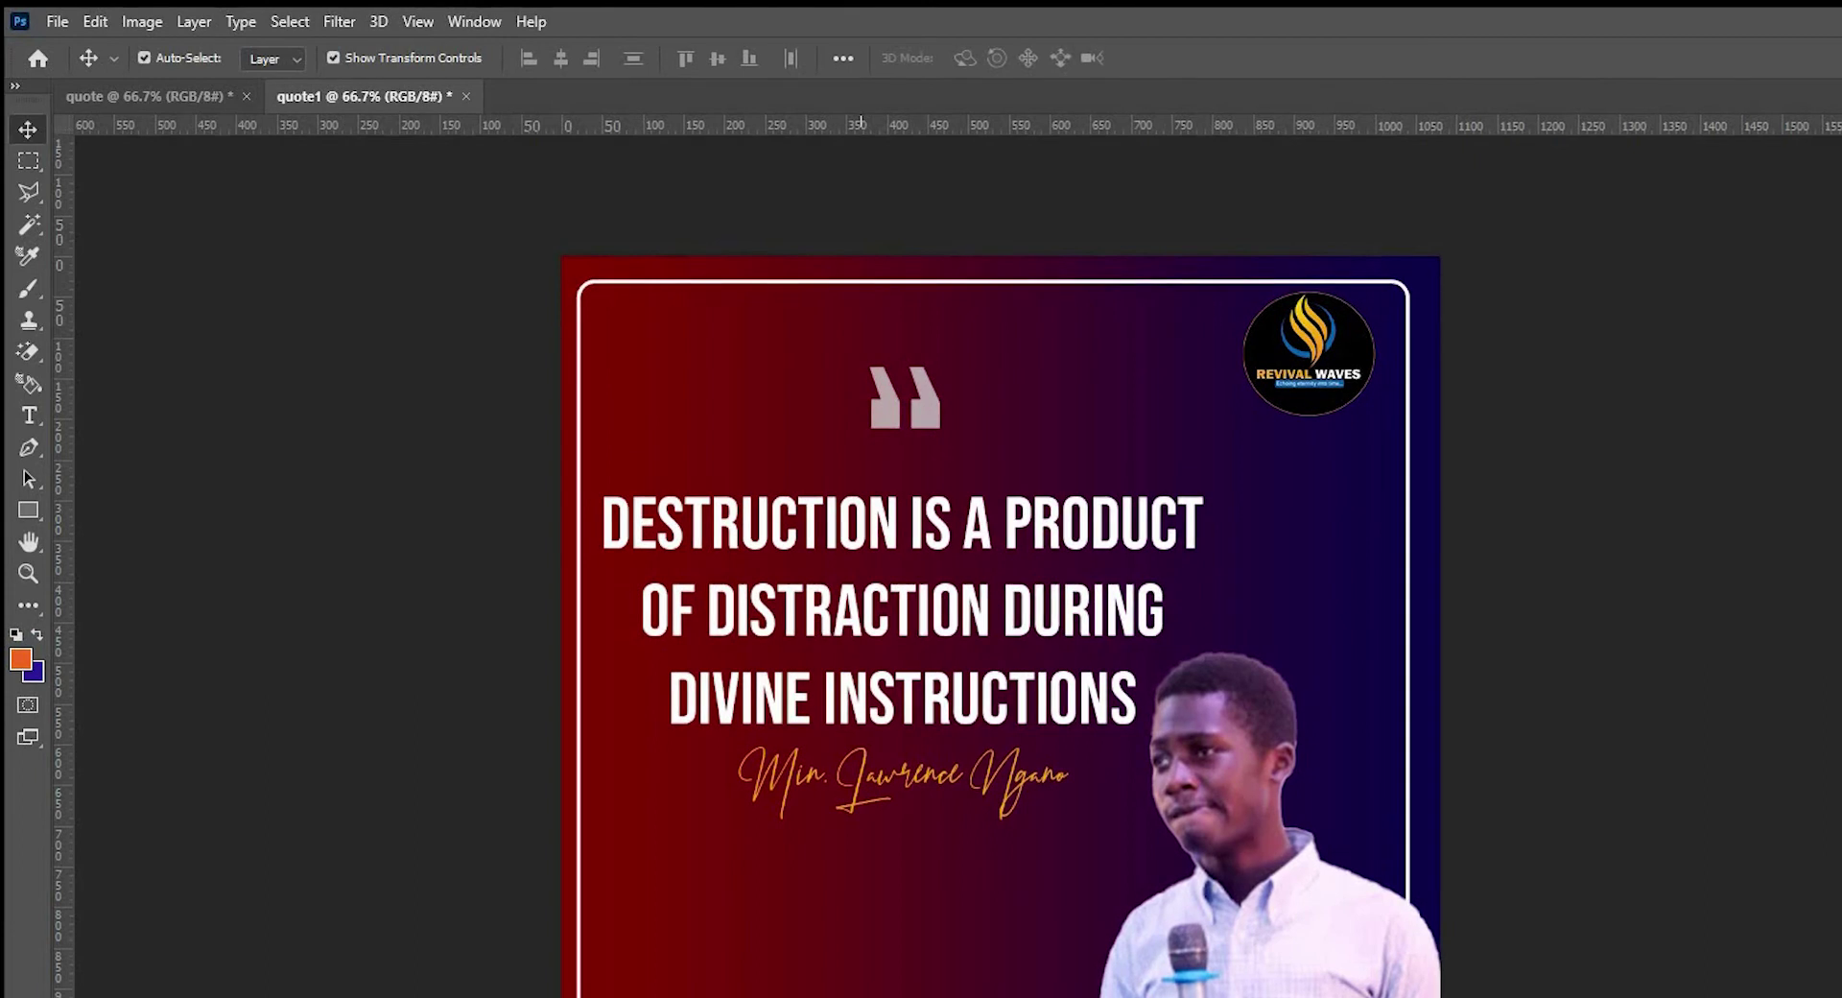
{"action": "left_click", "coordinate": [1570, 638]}
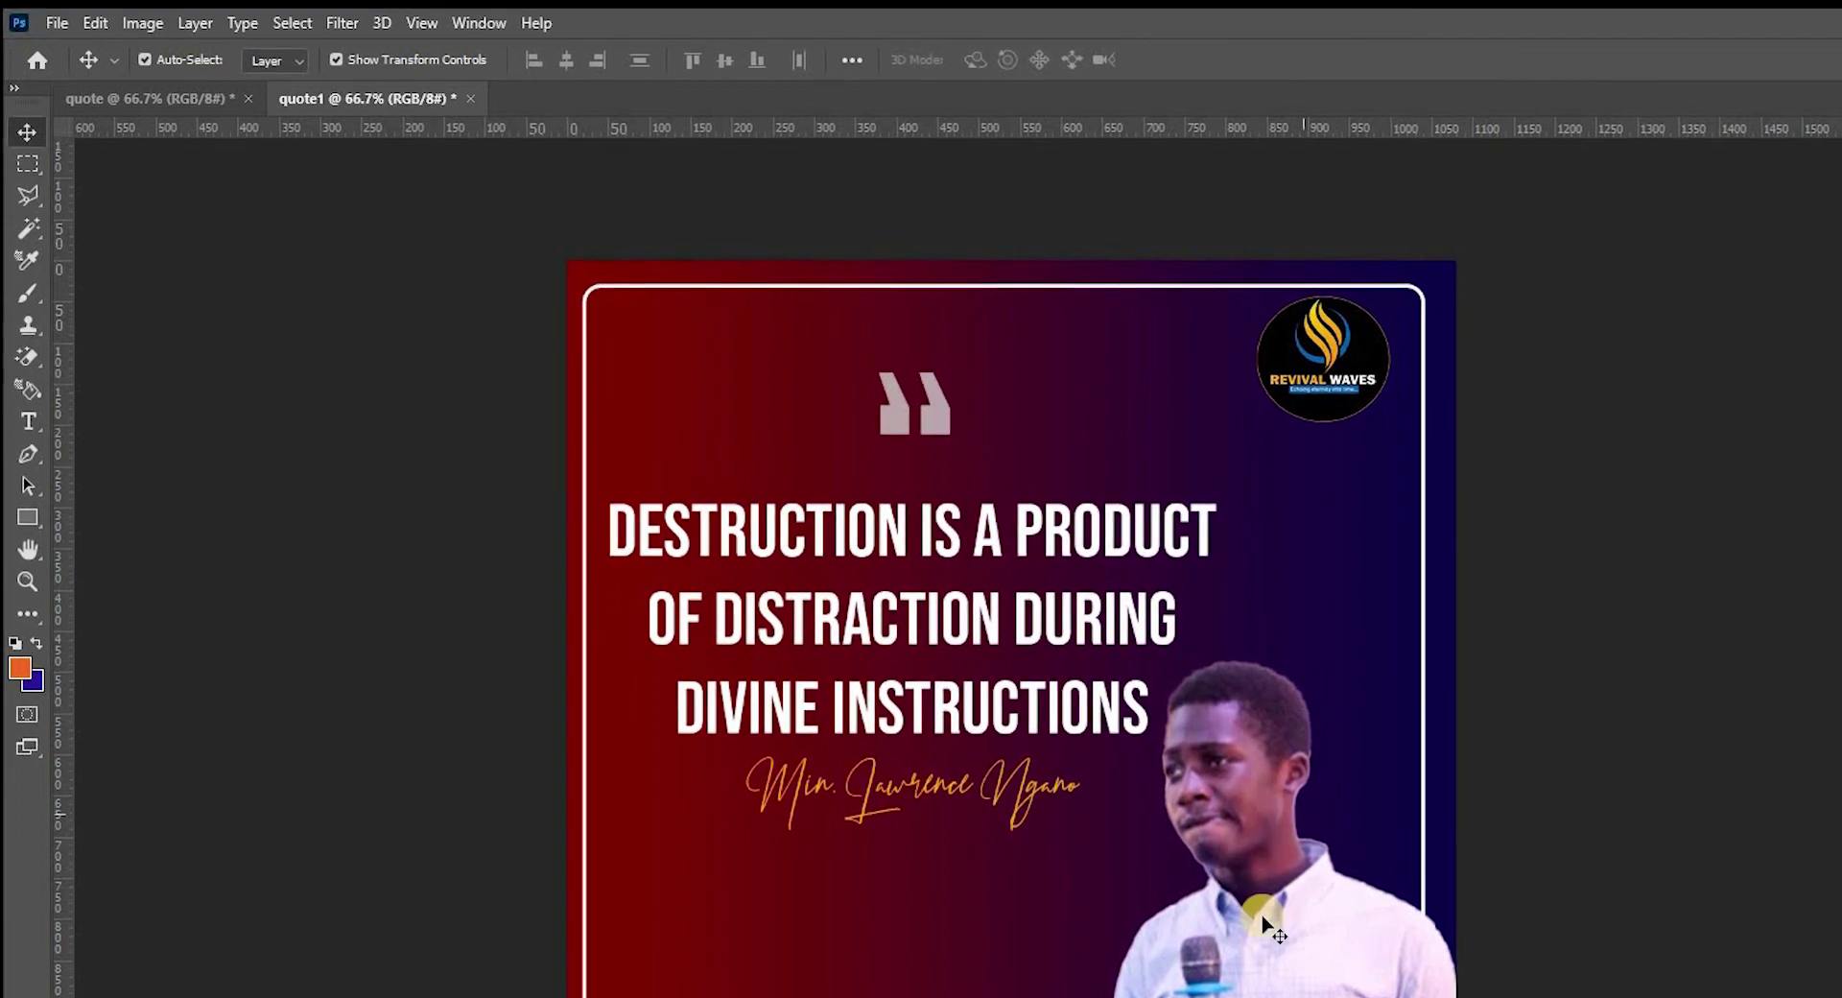
{"action": "left_click", "coordinate": [1275, 812]}
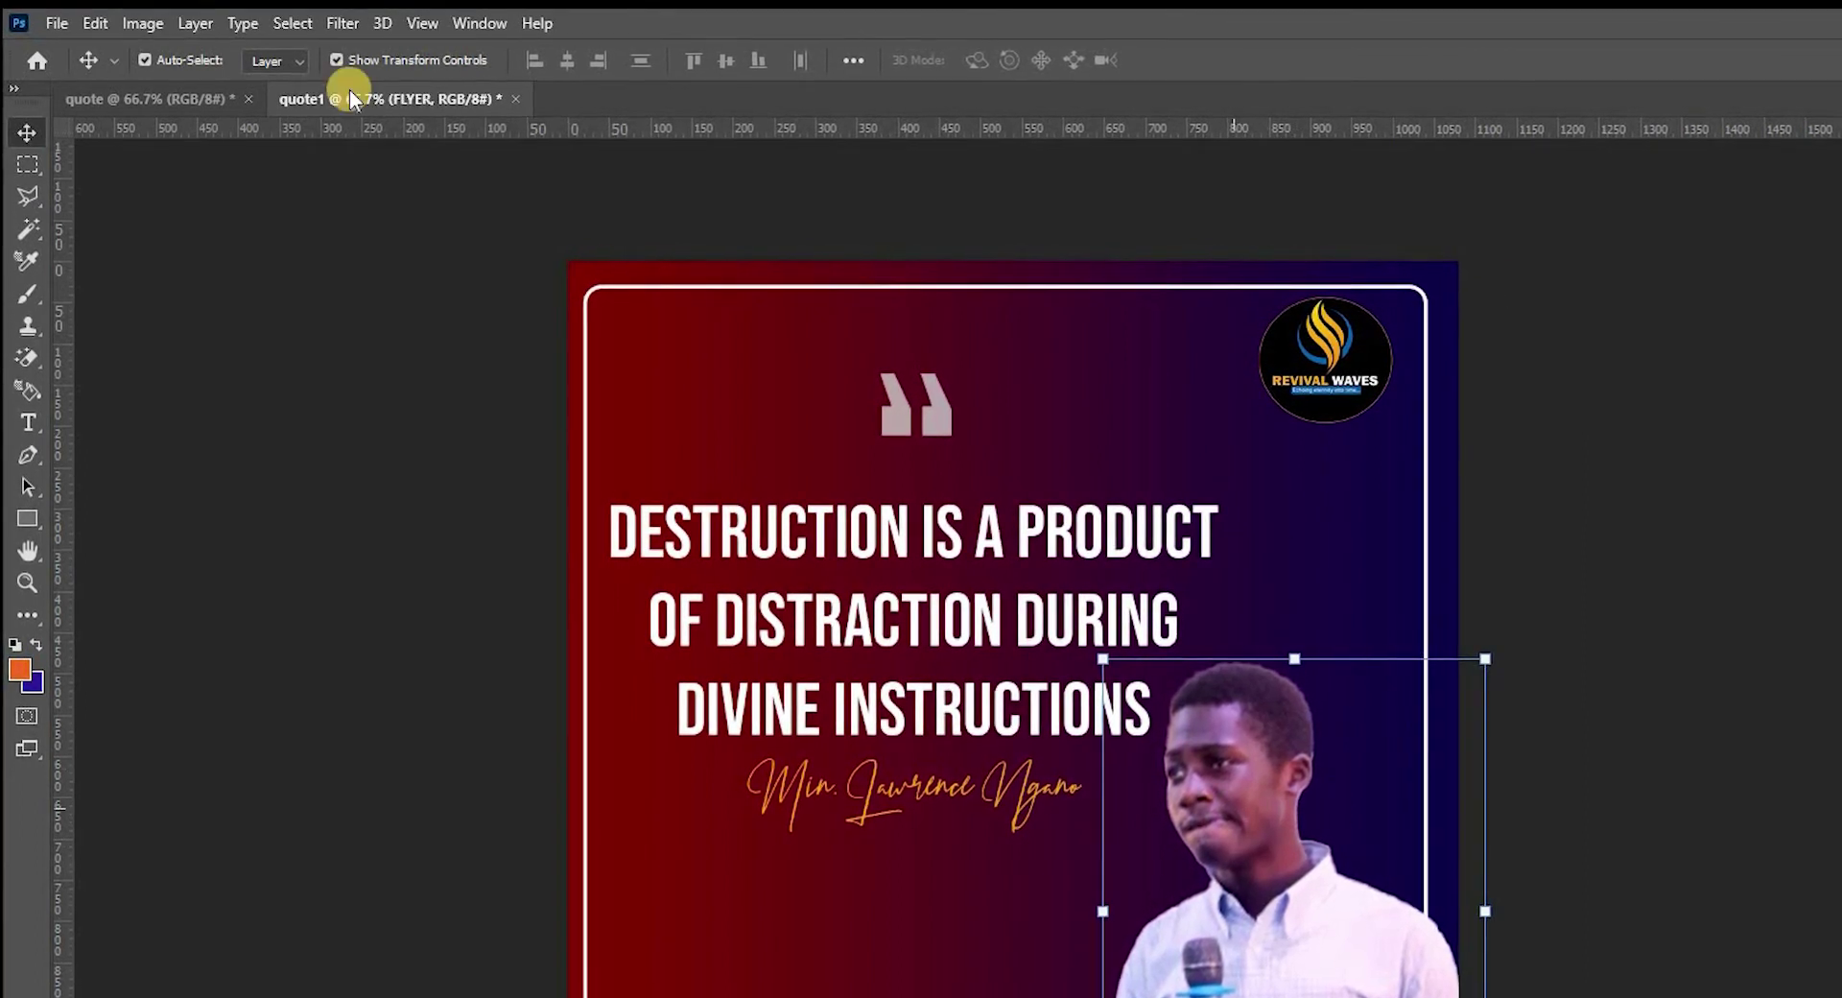
{"action": "left_click", "coordinate": [132, 22]}
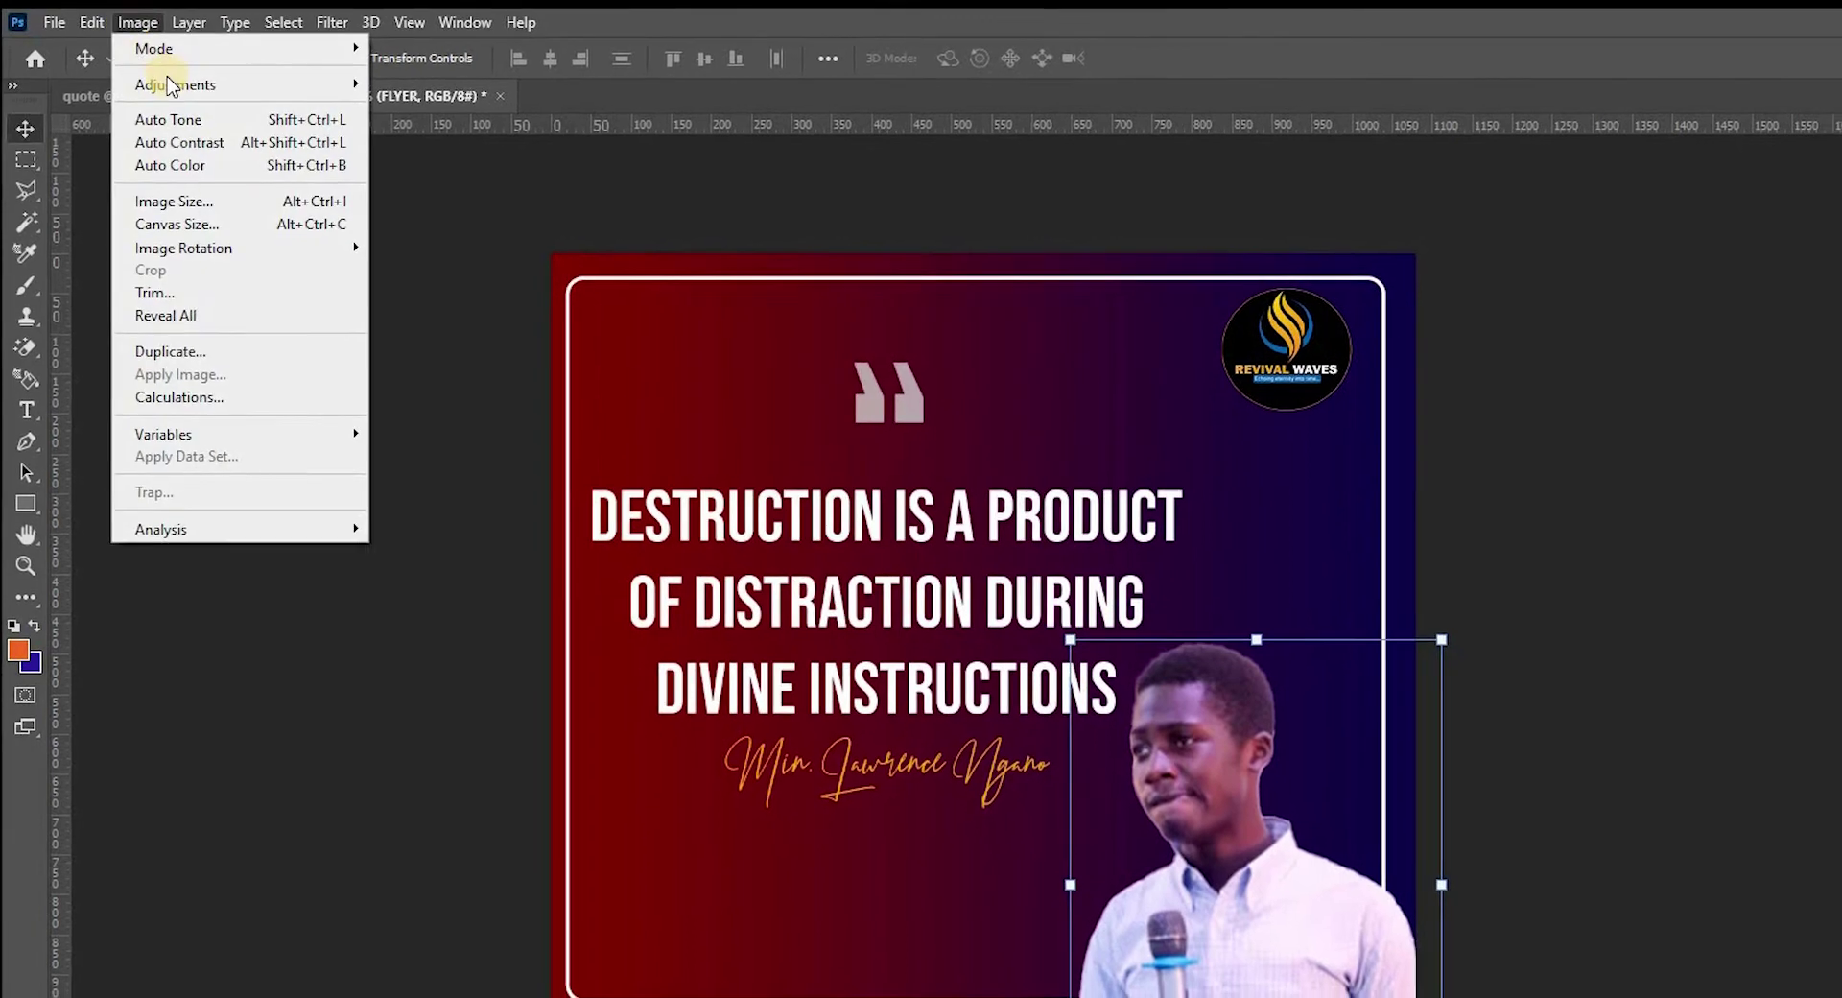
{"action": "mouse_move", "coordinate": [182, 85]}
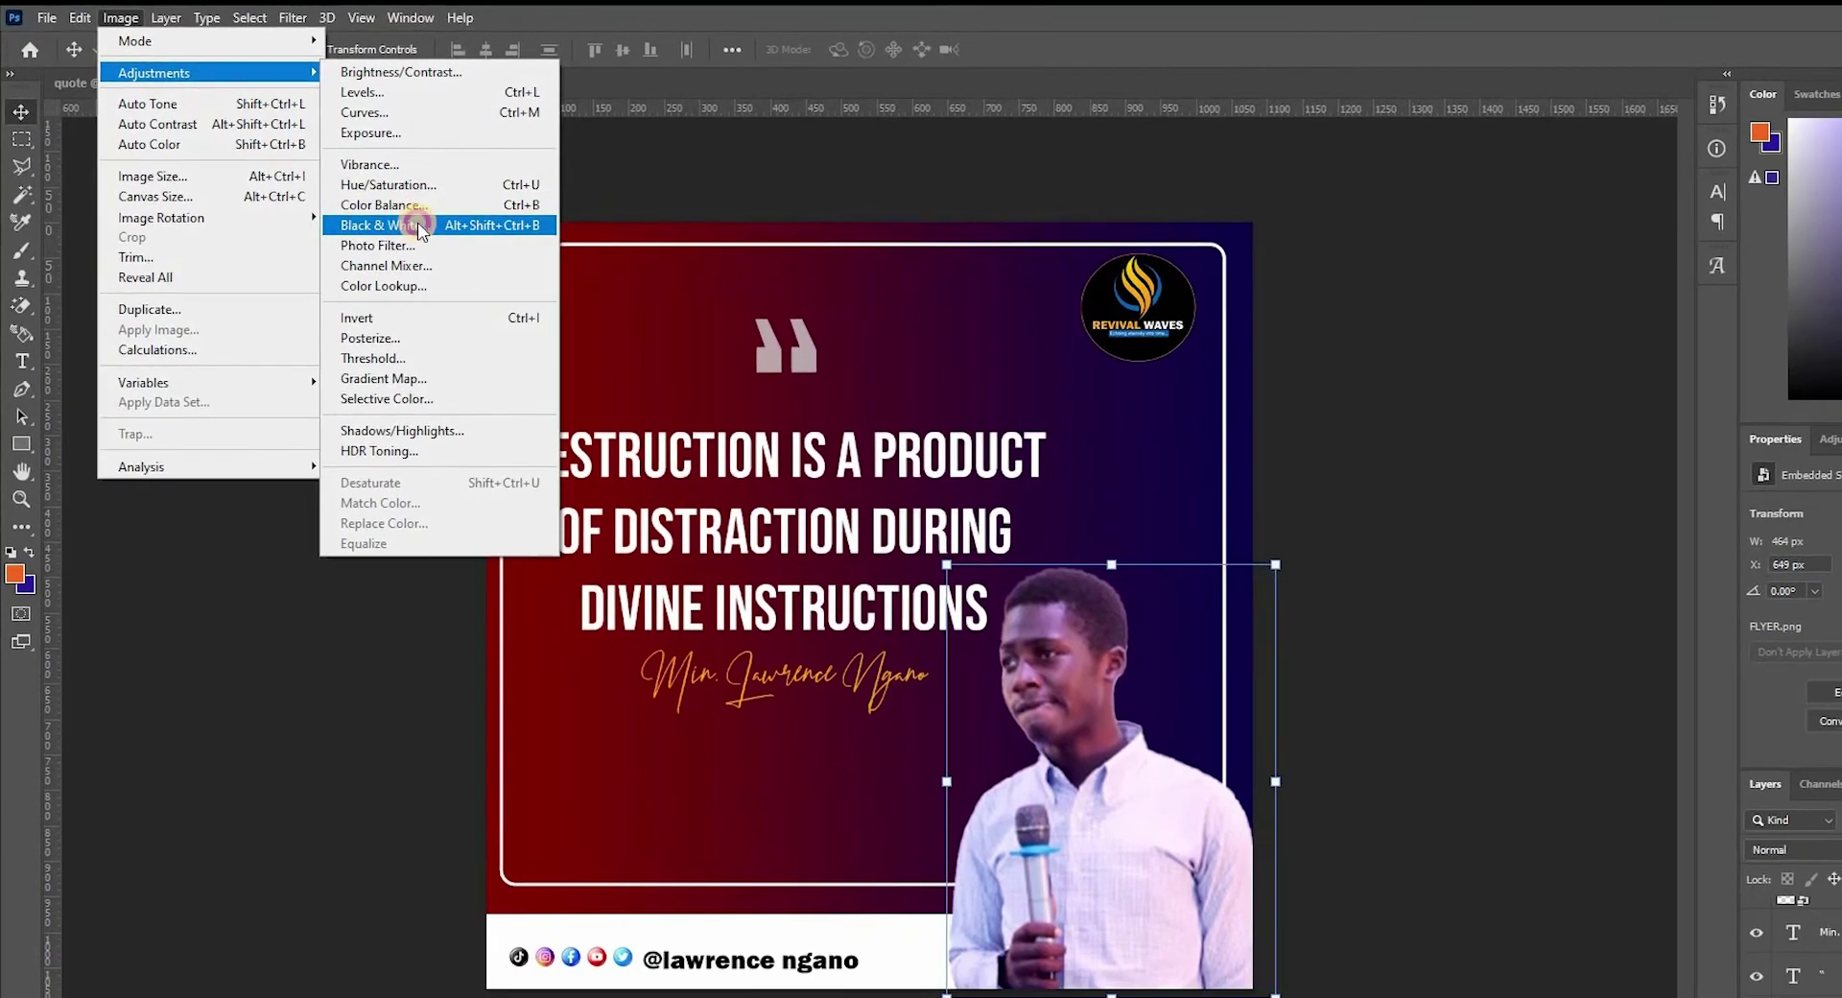
{"action": "left_click", "coordinate": [427, 227]}
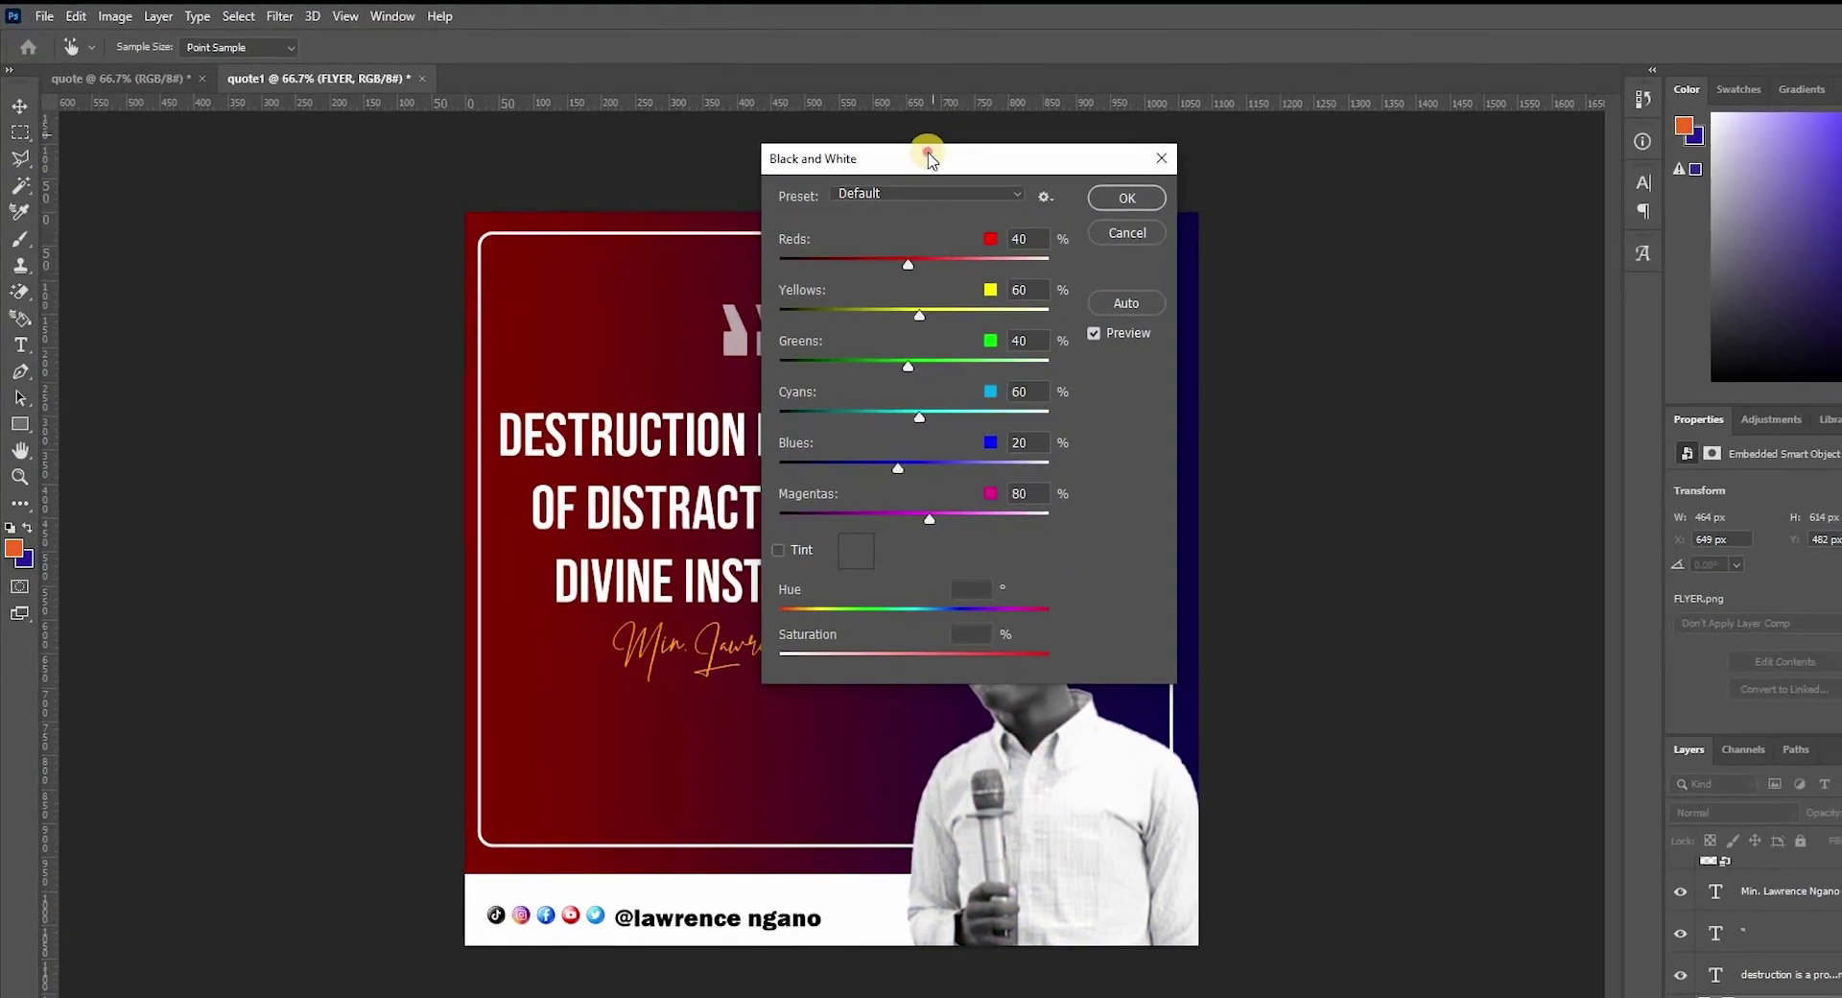
{"action": "left_click_drag", "start_coordinate": [926, 151], "coordinate": [1242, 115]}
{"action": "left_click", "coordinate": [1470, 166]}
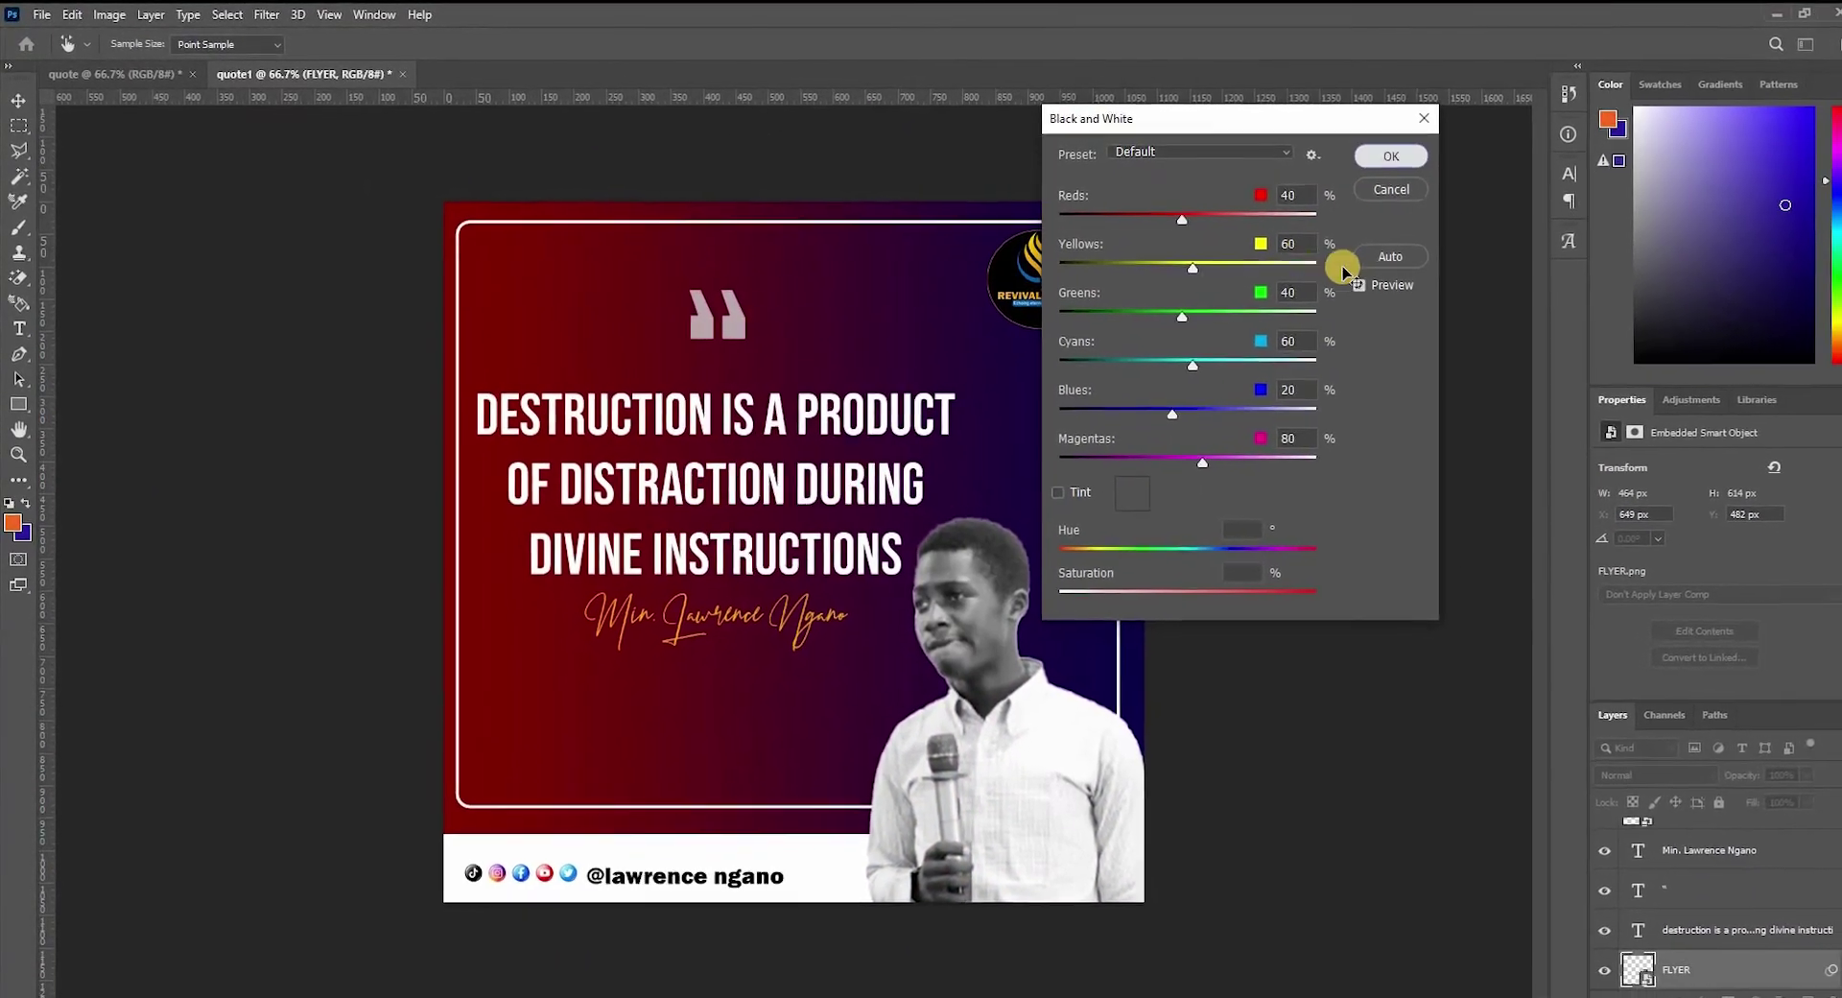
{"action": "key", "text": "v"}
{"action": "left_click", "coordinate": [1319, 298]}
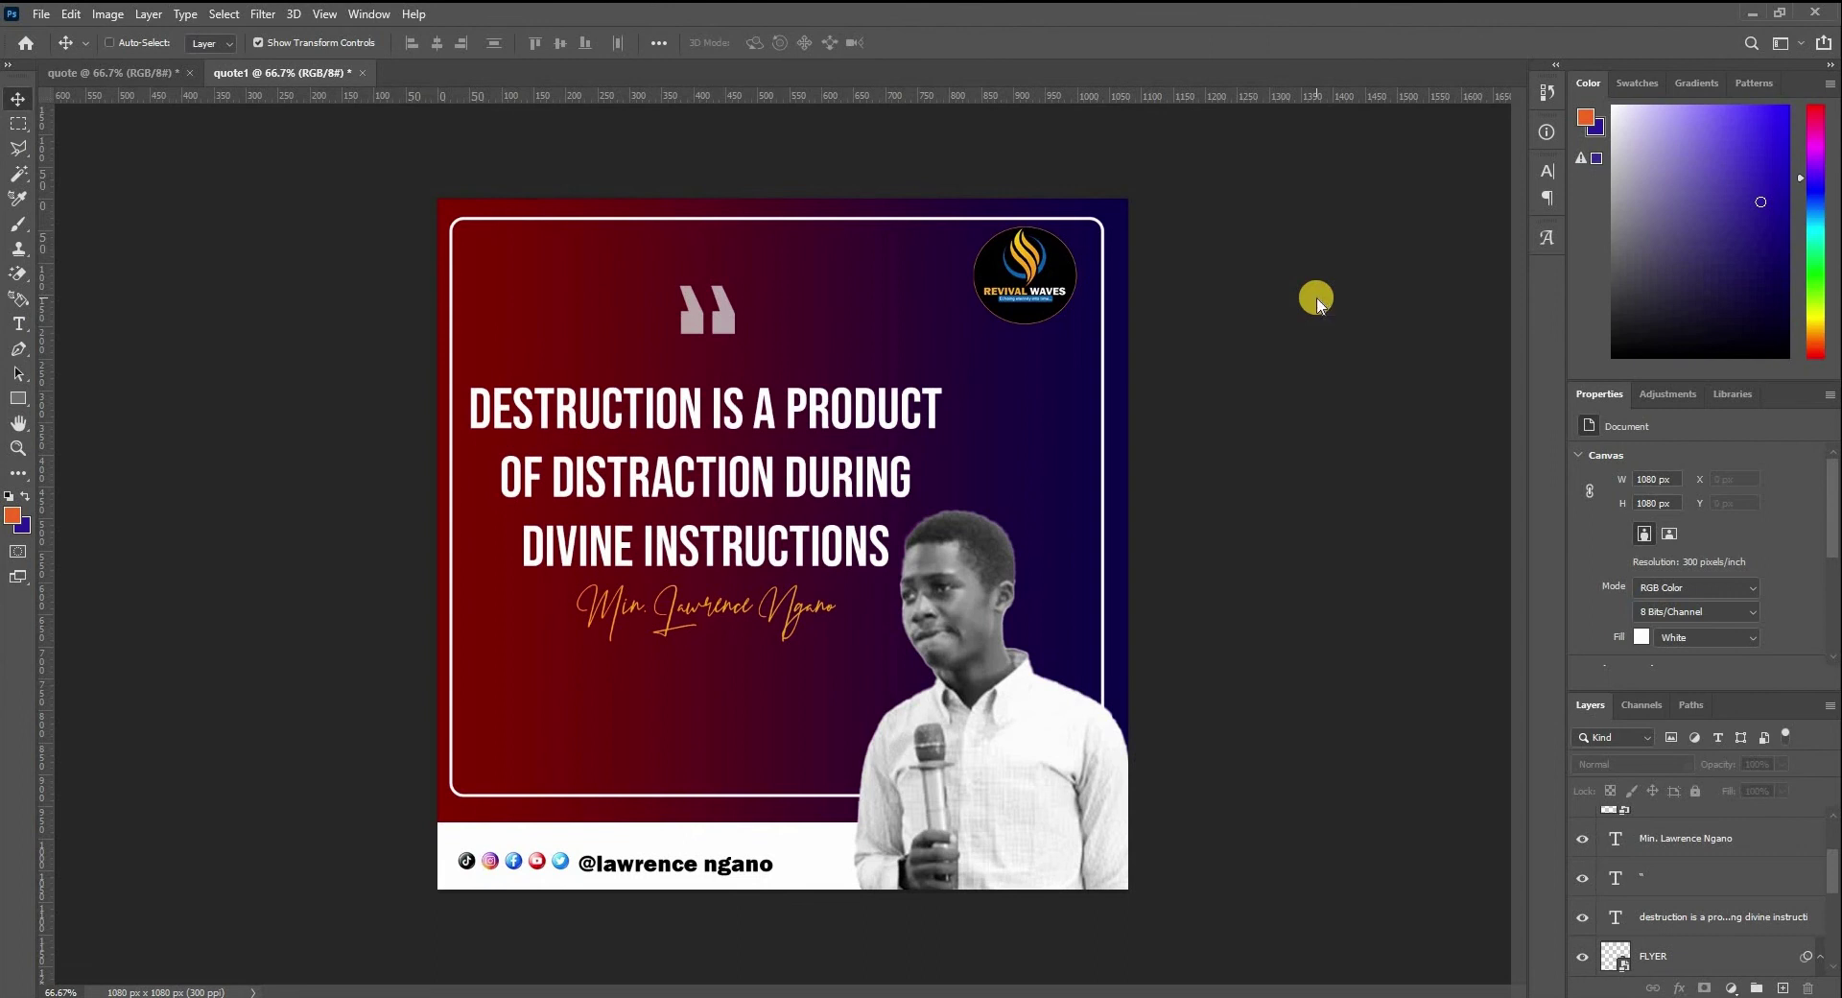
{"action": "key", "text": "ctrl+z"}
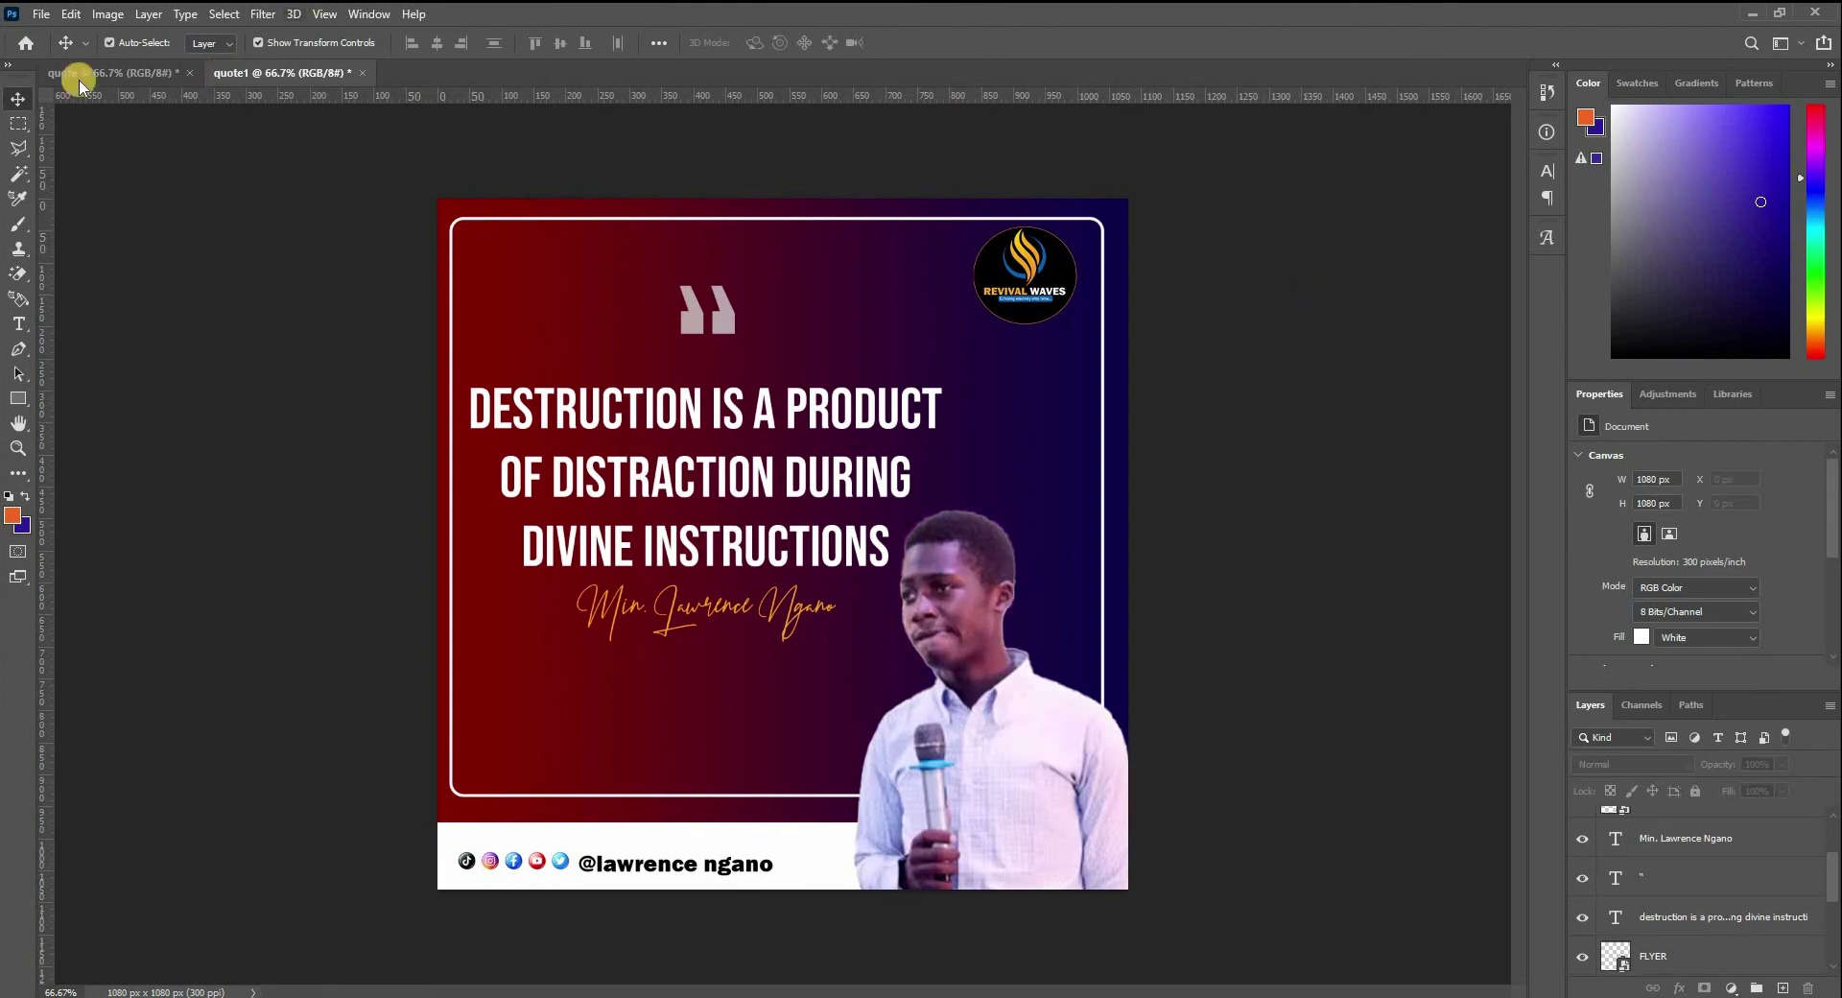
- Quick Export the design as a PNG named quote1.png into the Pictures folder
{"action": "left_click", "coordinate": [42, 13]}
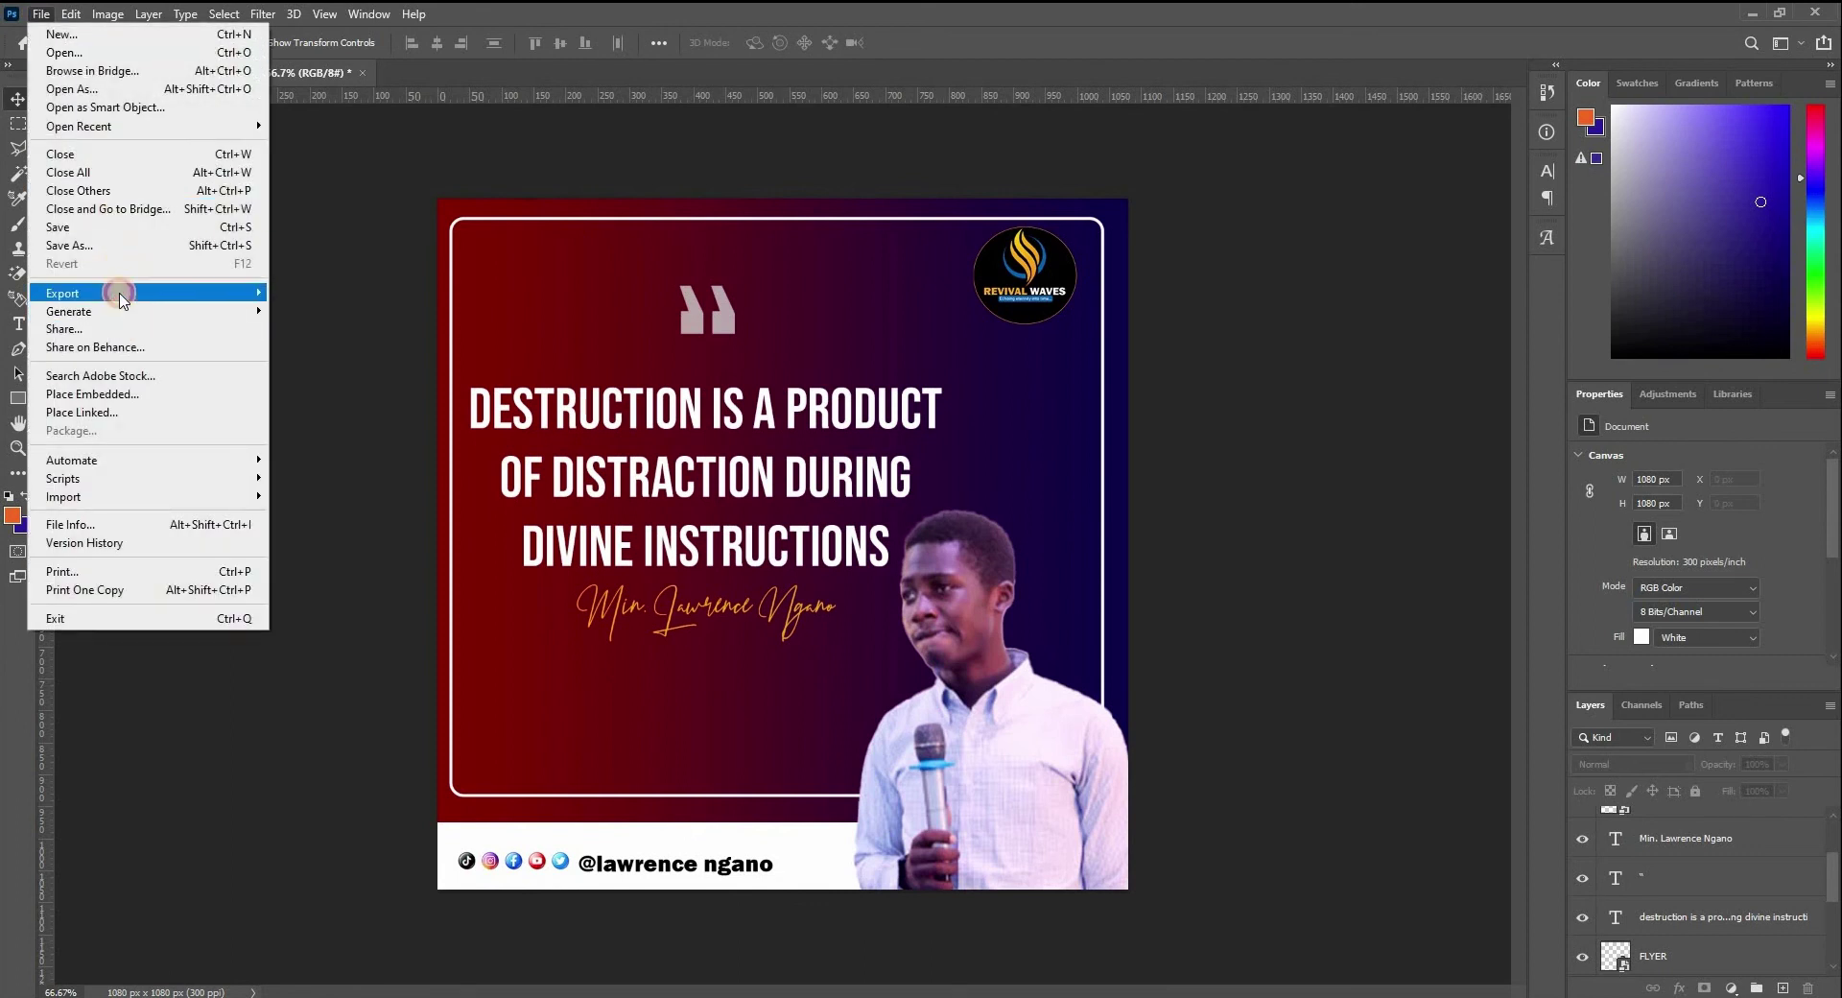
{"action": "mouse_move", "coordinate": [120, 293]}
{"action": "left_click", "coordinate": [433, 293]}
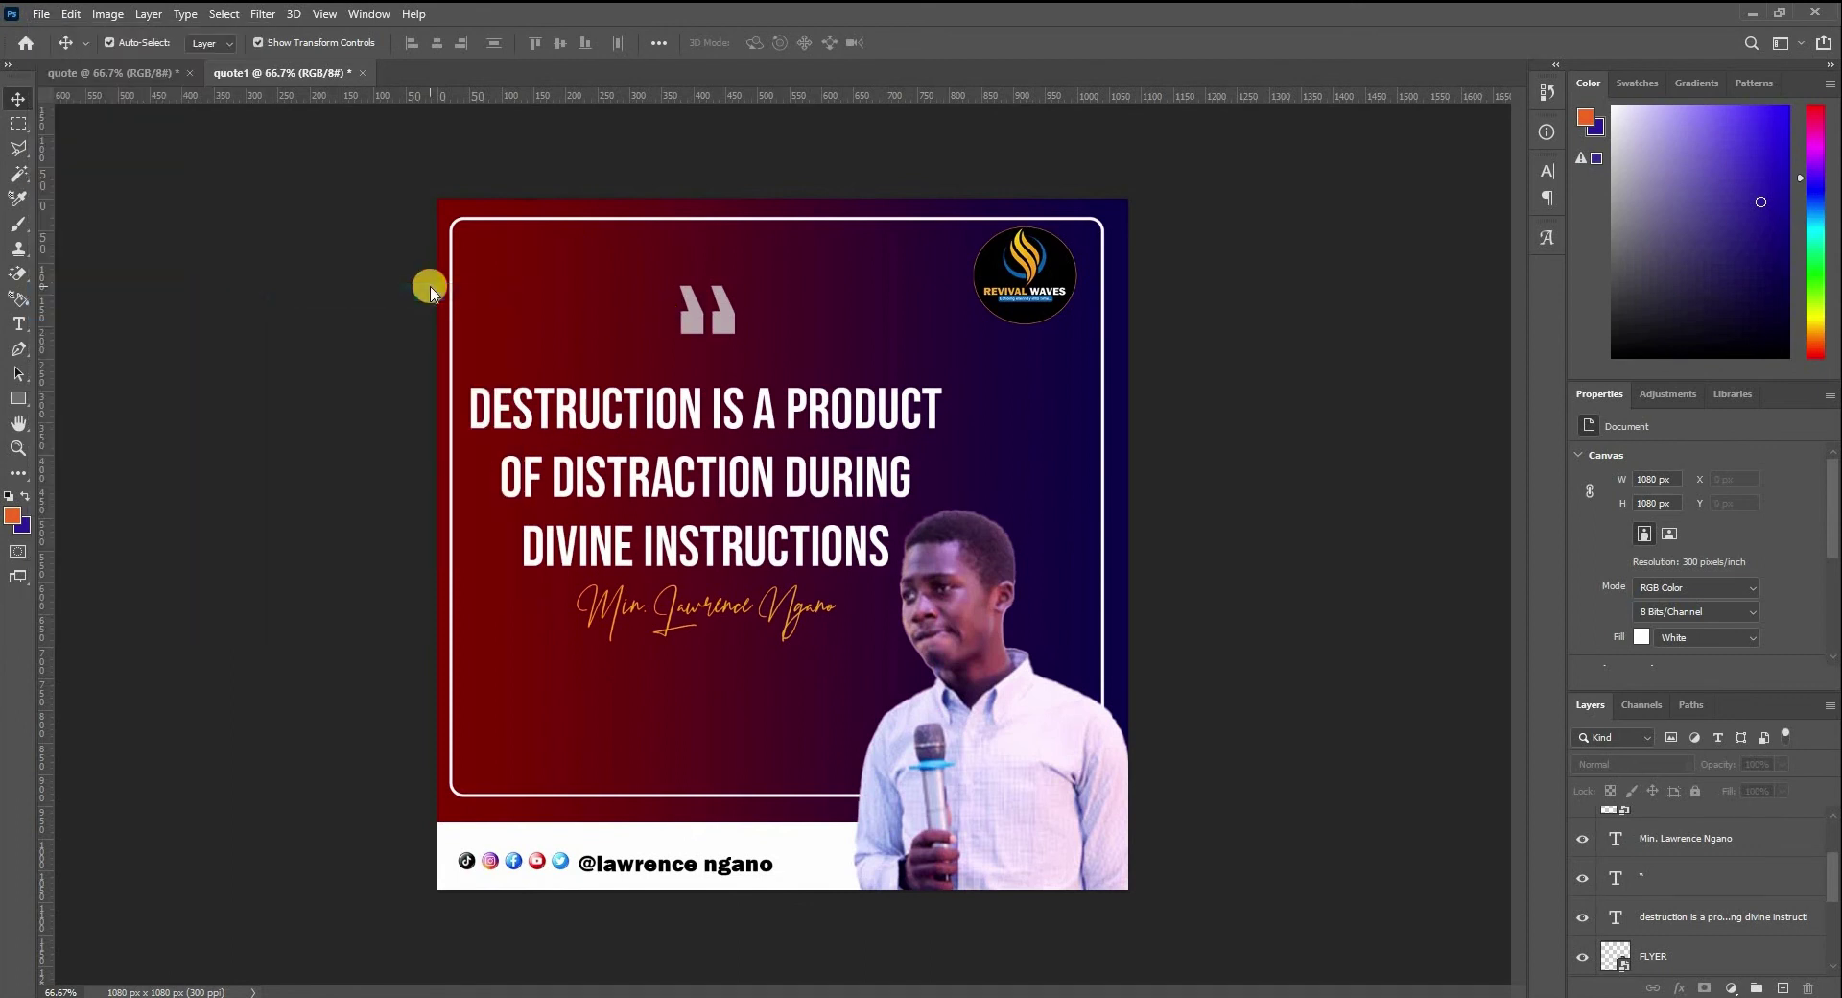
{"action": "scroll", "coordinate": [85, 319], "scroll_direction": "down", "scroll_amount": 2}
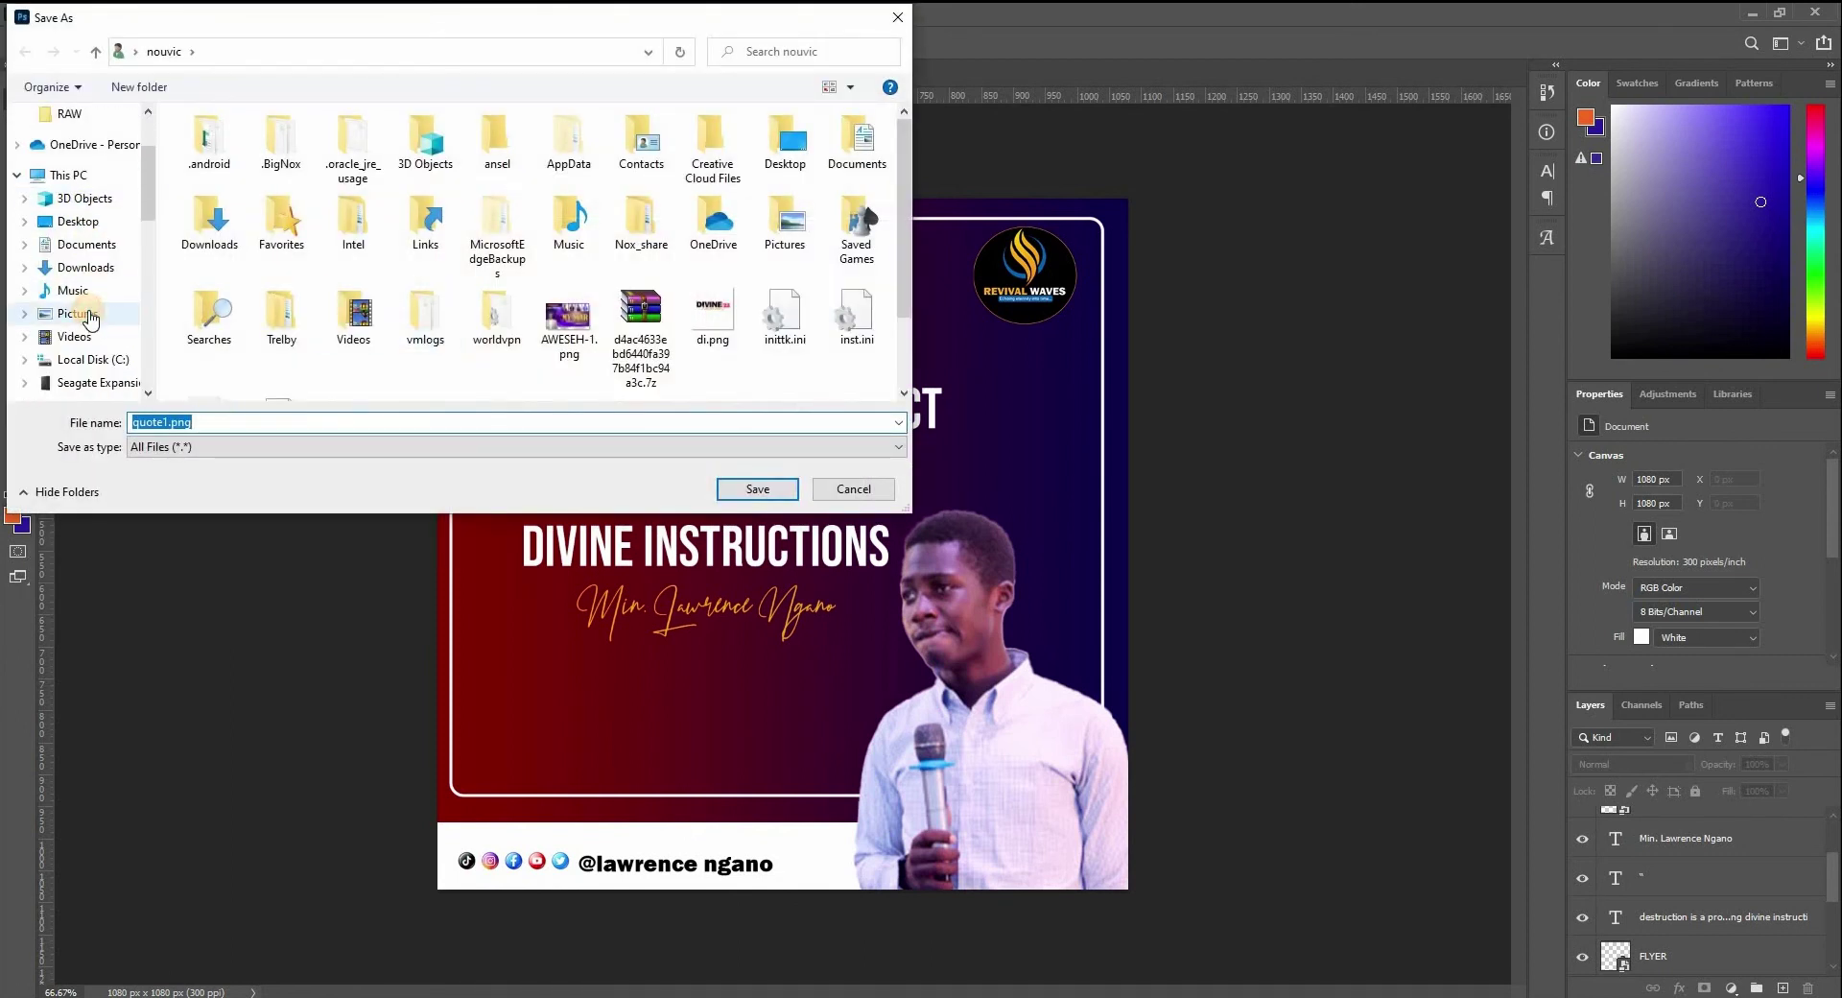
{"action": "left_click", "coordinate": [76, 312]}
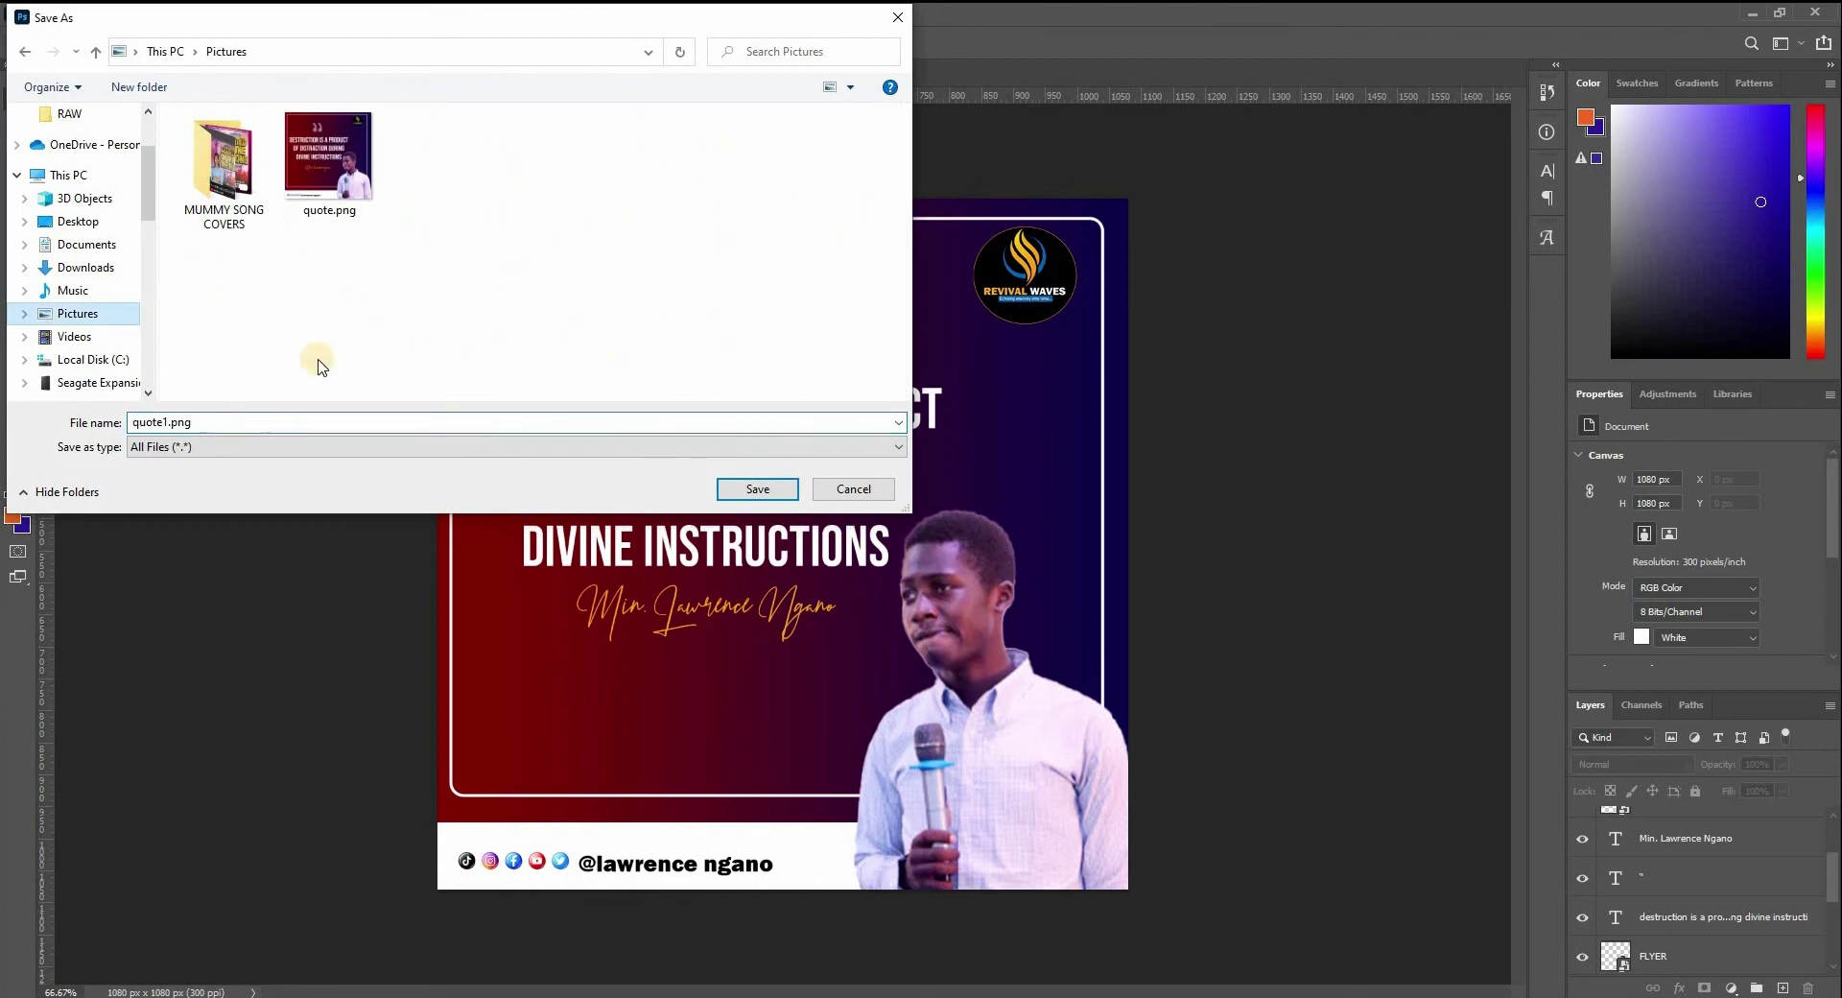
{"action": "left_click", "coordinate": [581, 447]}
{"action": "left_click", "coordinate": [758, 488]}
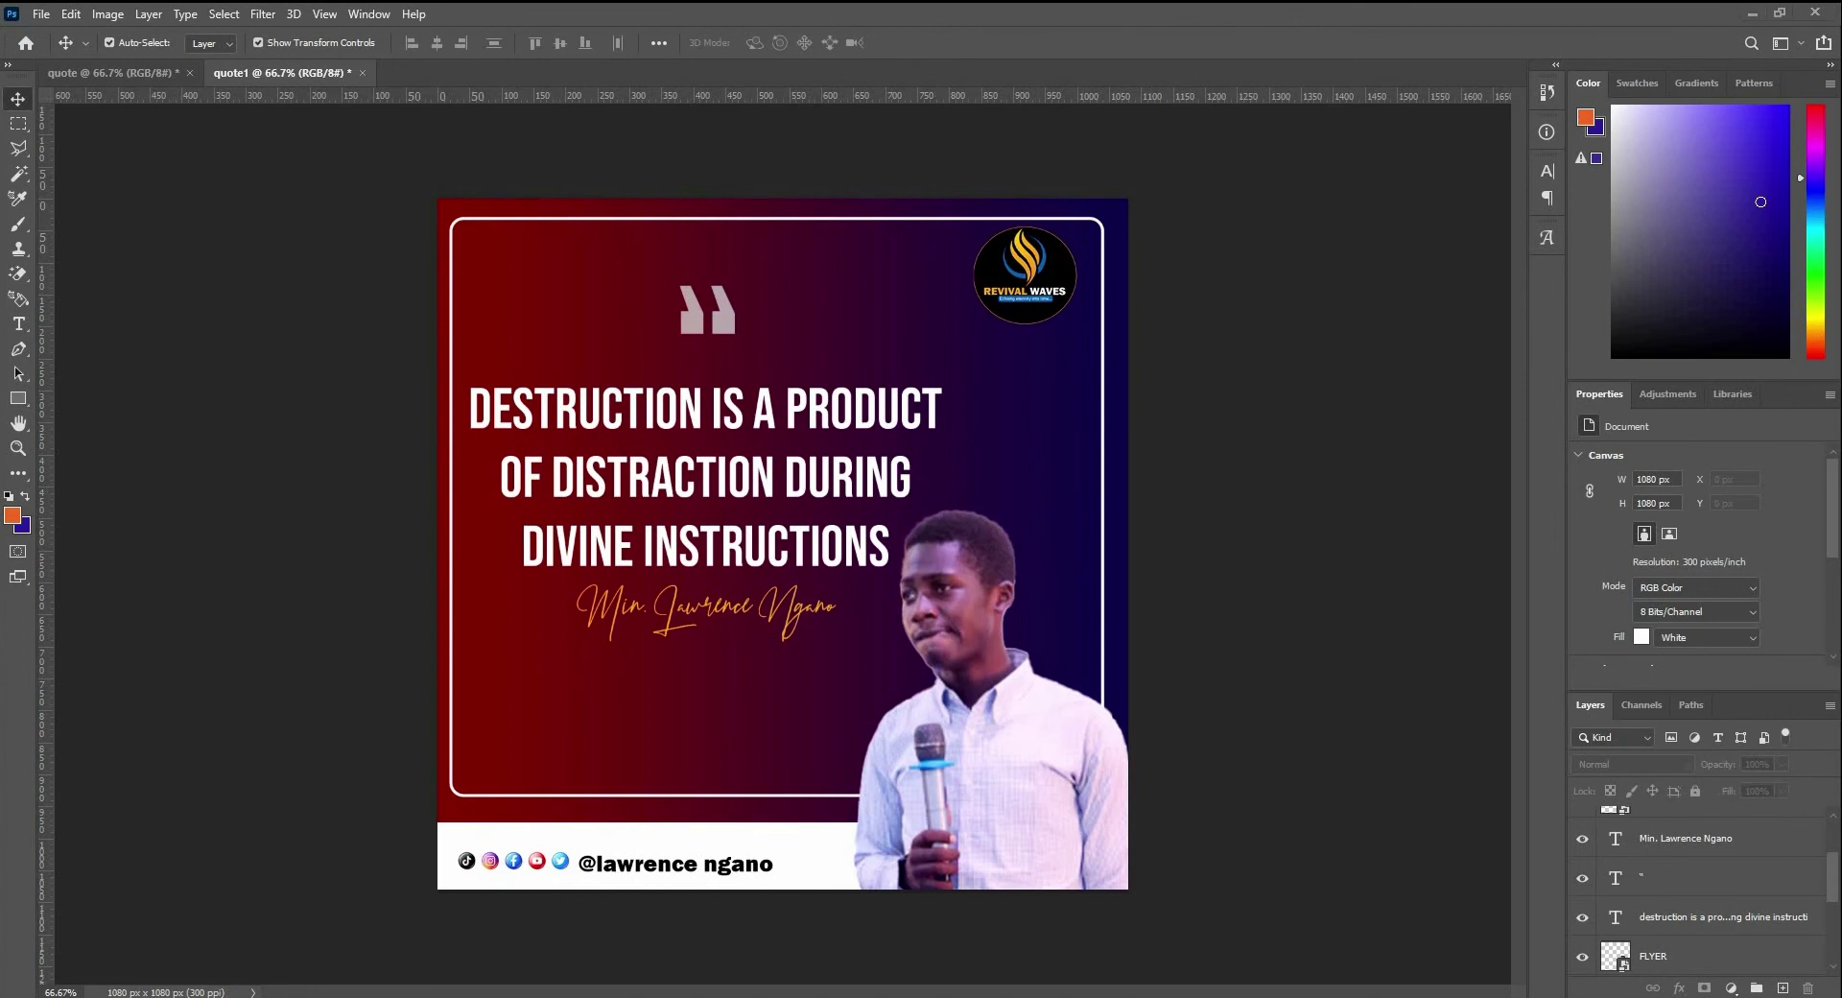
- Open quote1.png from the Pictures folder in the photo viewer
{"action": "mouse_move", "coordinate": [868, 993]}
{"action": "left_click", "coordinate": [1083, 952]}
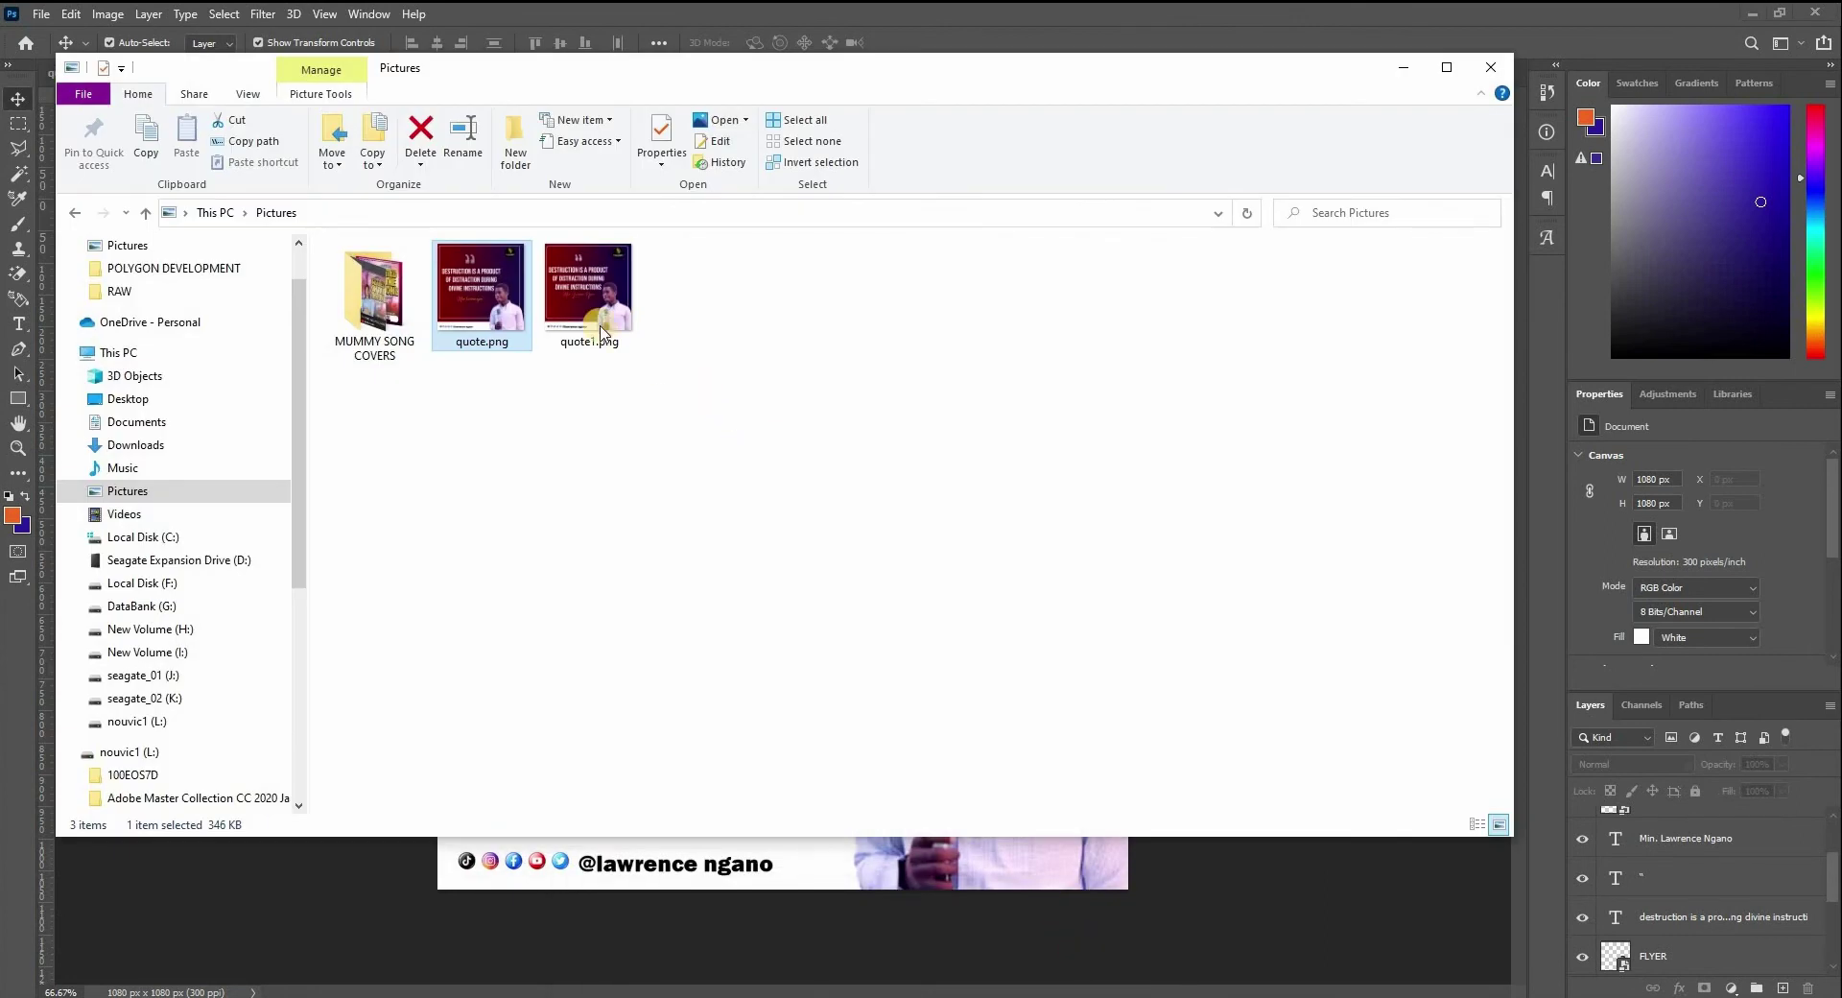
{"action": "double_click", "coordinate": [606, 301]}
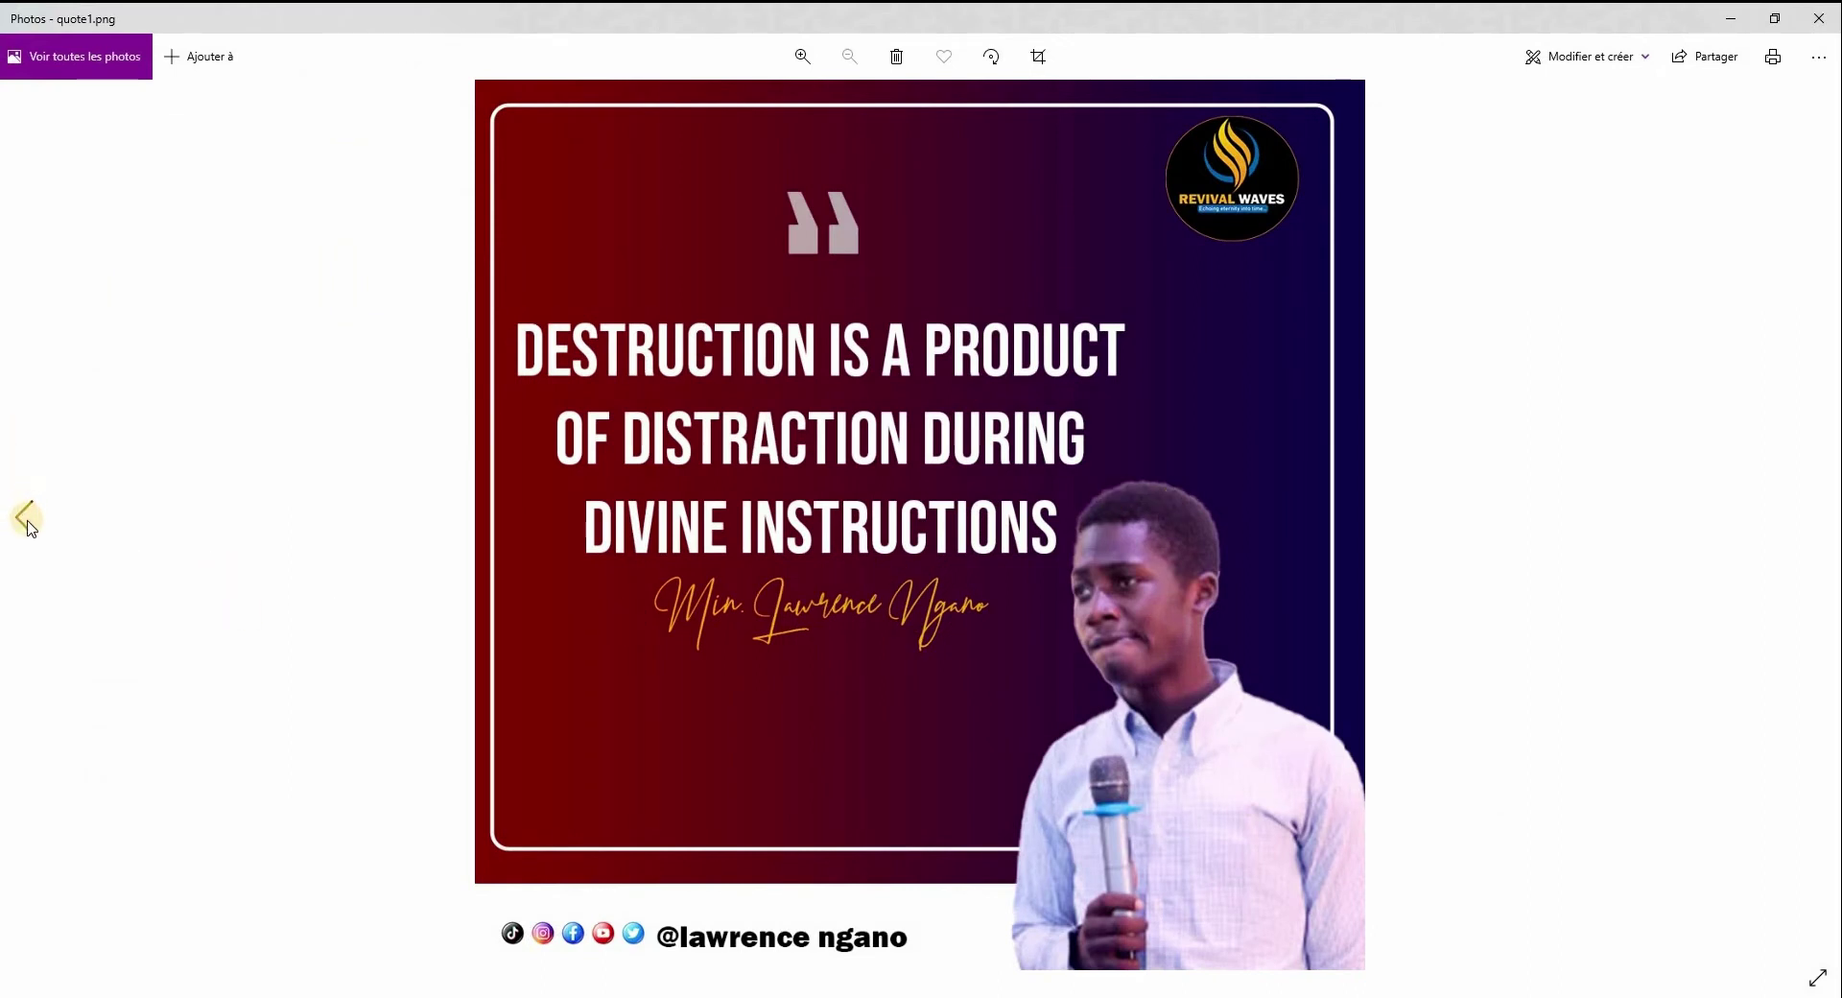
- Compare quote1.png with the earlier quote.png three times, then close the Photos viewer
{"action": "left_click", "coordinate": [25, 519]}
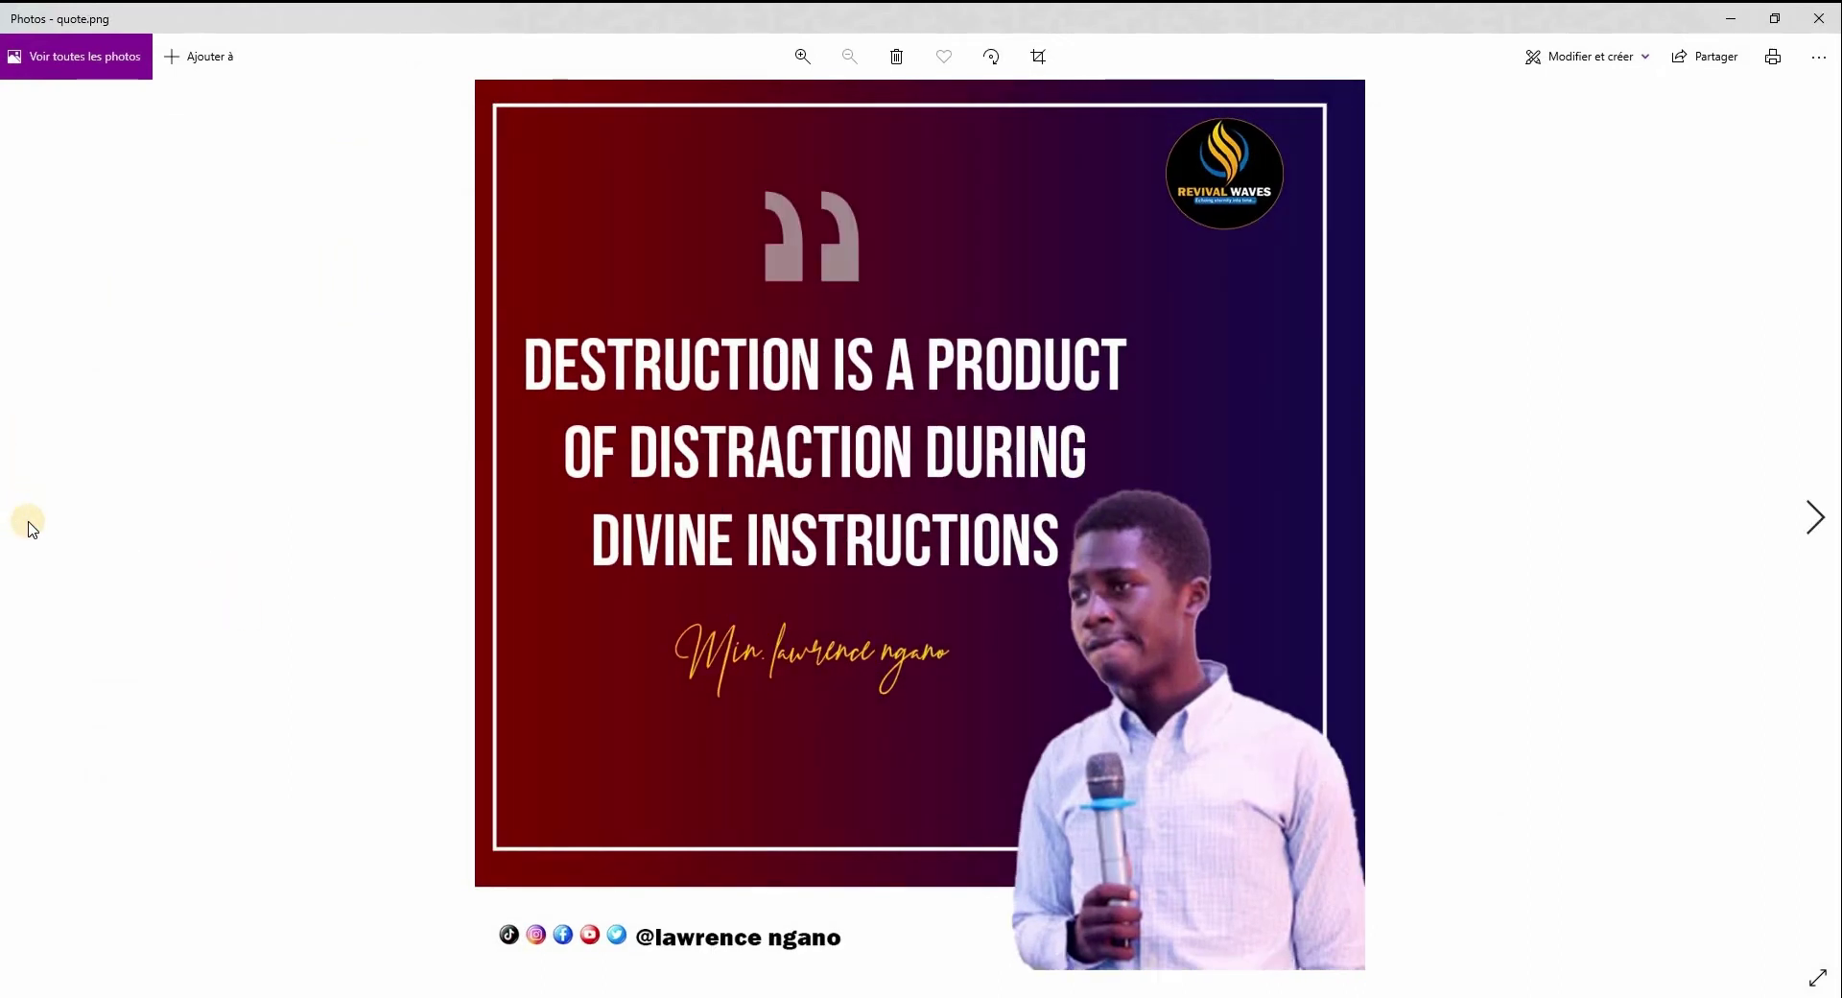
{"action": "left_click", "coordinate": [1818, 523]}
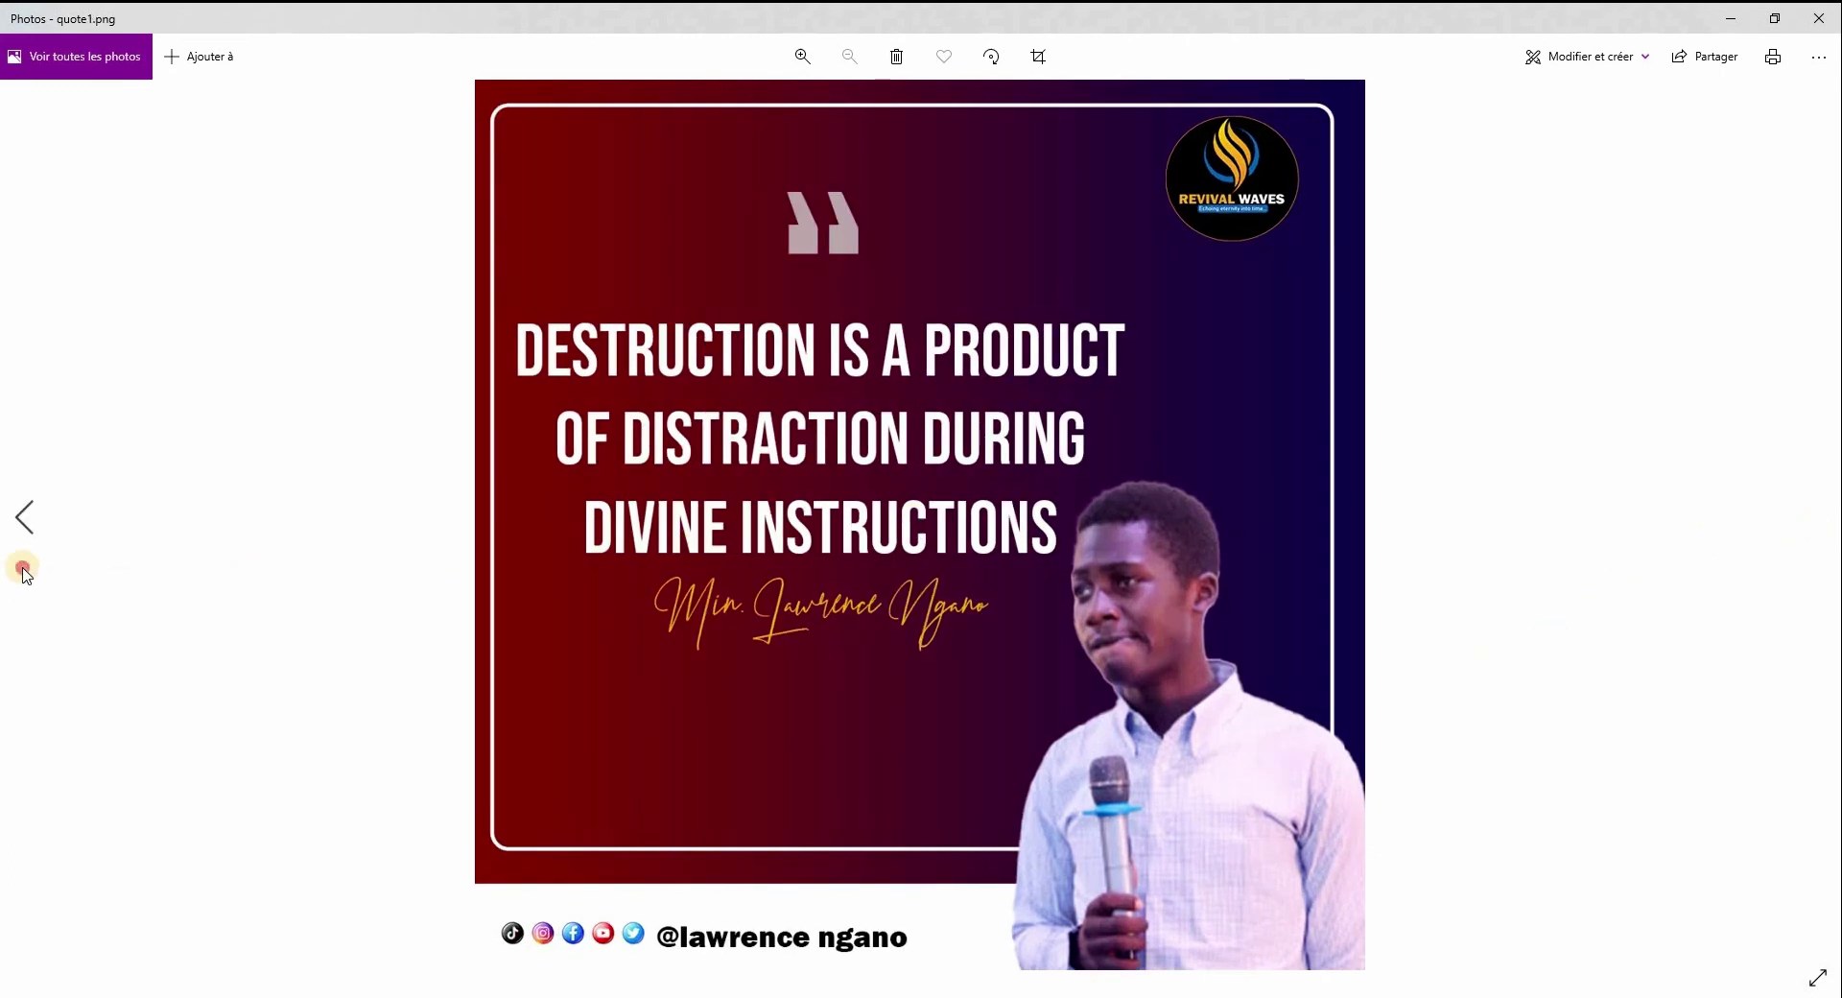
{"action": "left_click", "coordinate": [24, 571]}
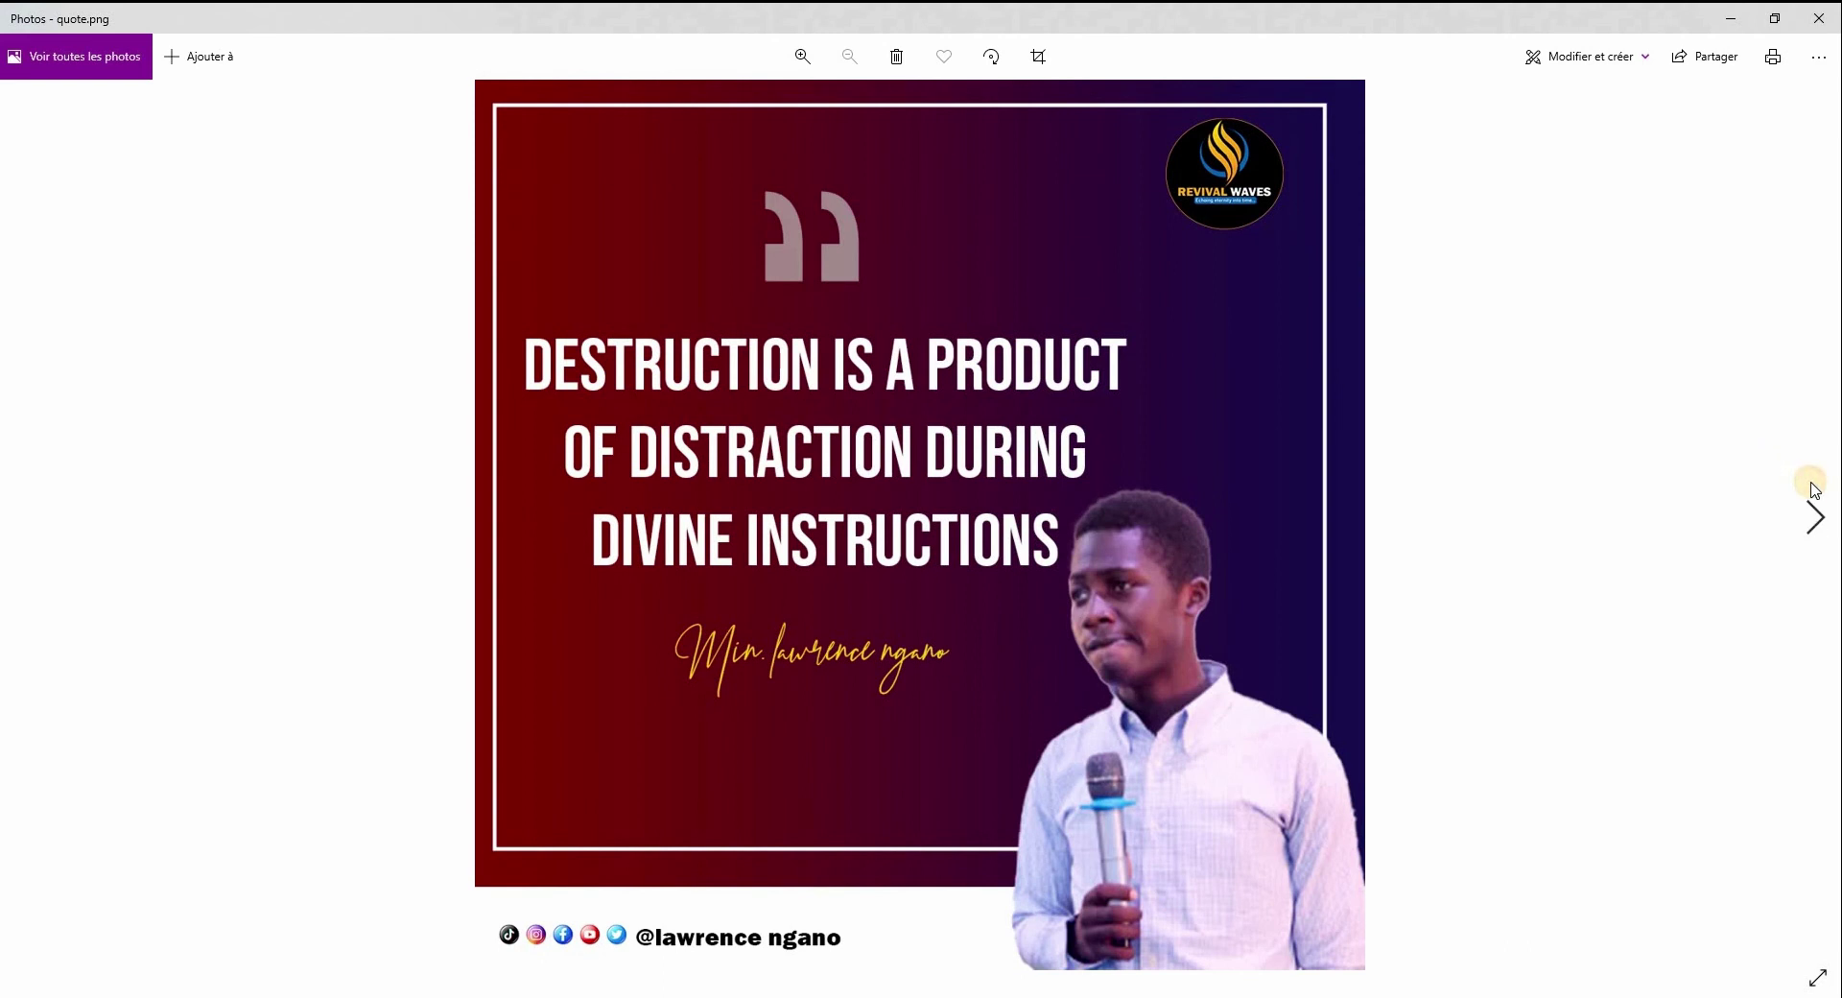
{"action": "left_click", "coordinate": [1815, 490]}
{"action": "left_click", "coordinate": [8, 568]}
{"action": "left_click", "coordinate": [1817, 464]}
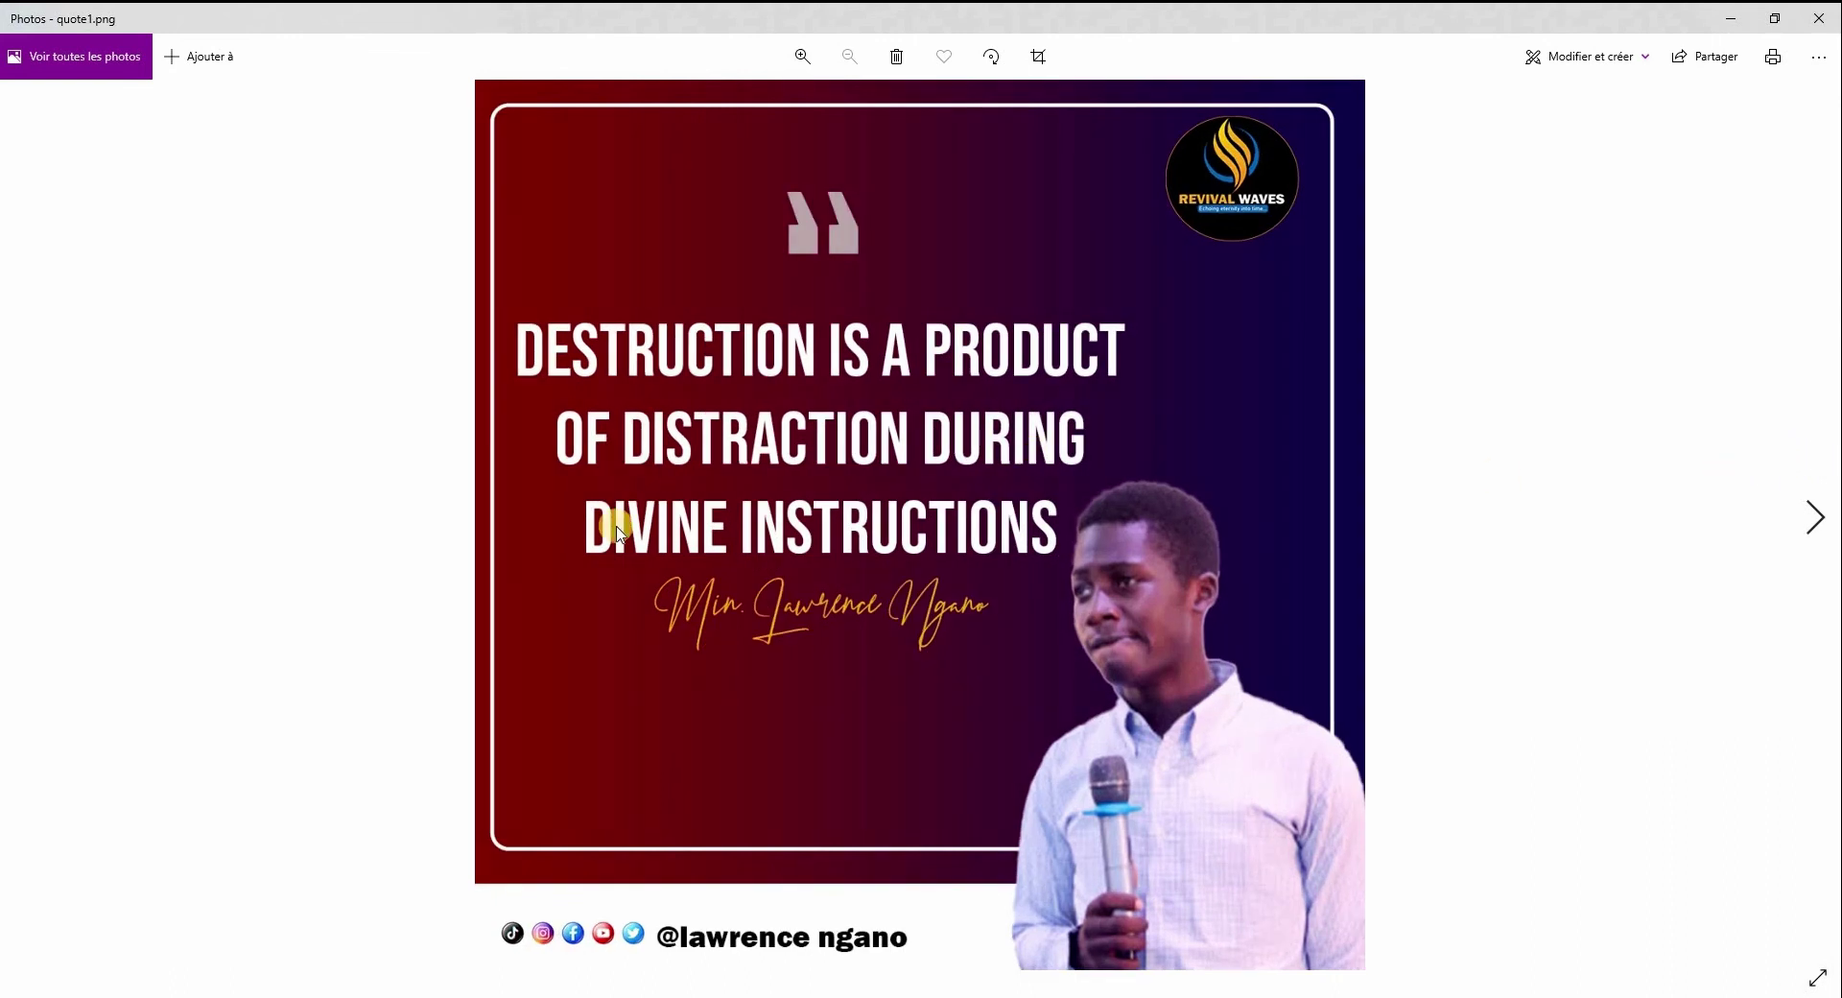
{"action": "left_click", "coordinate": [1818, 19]}
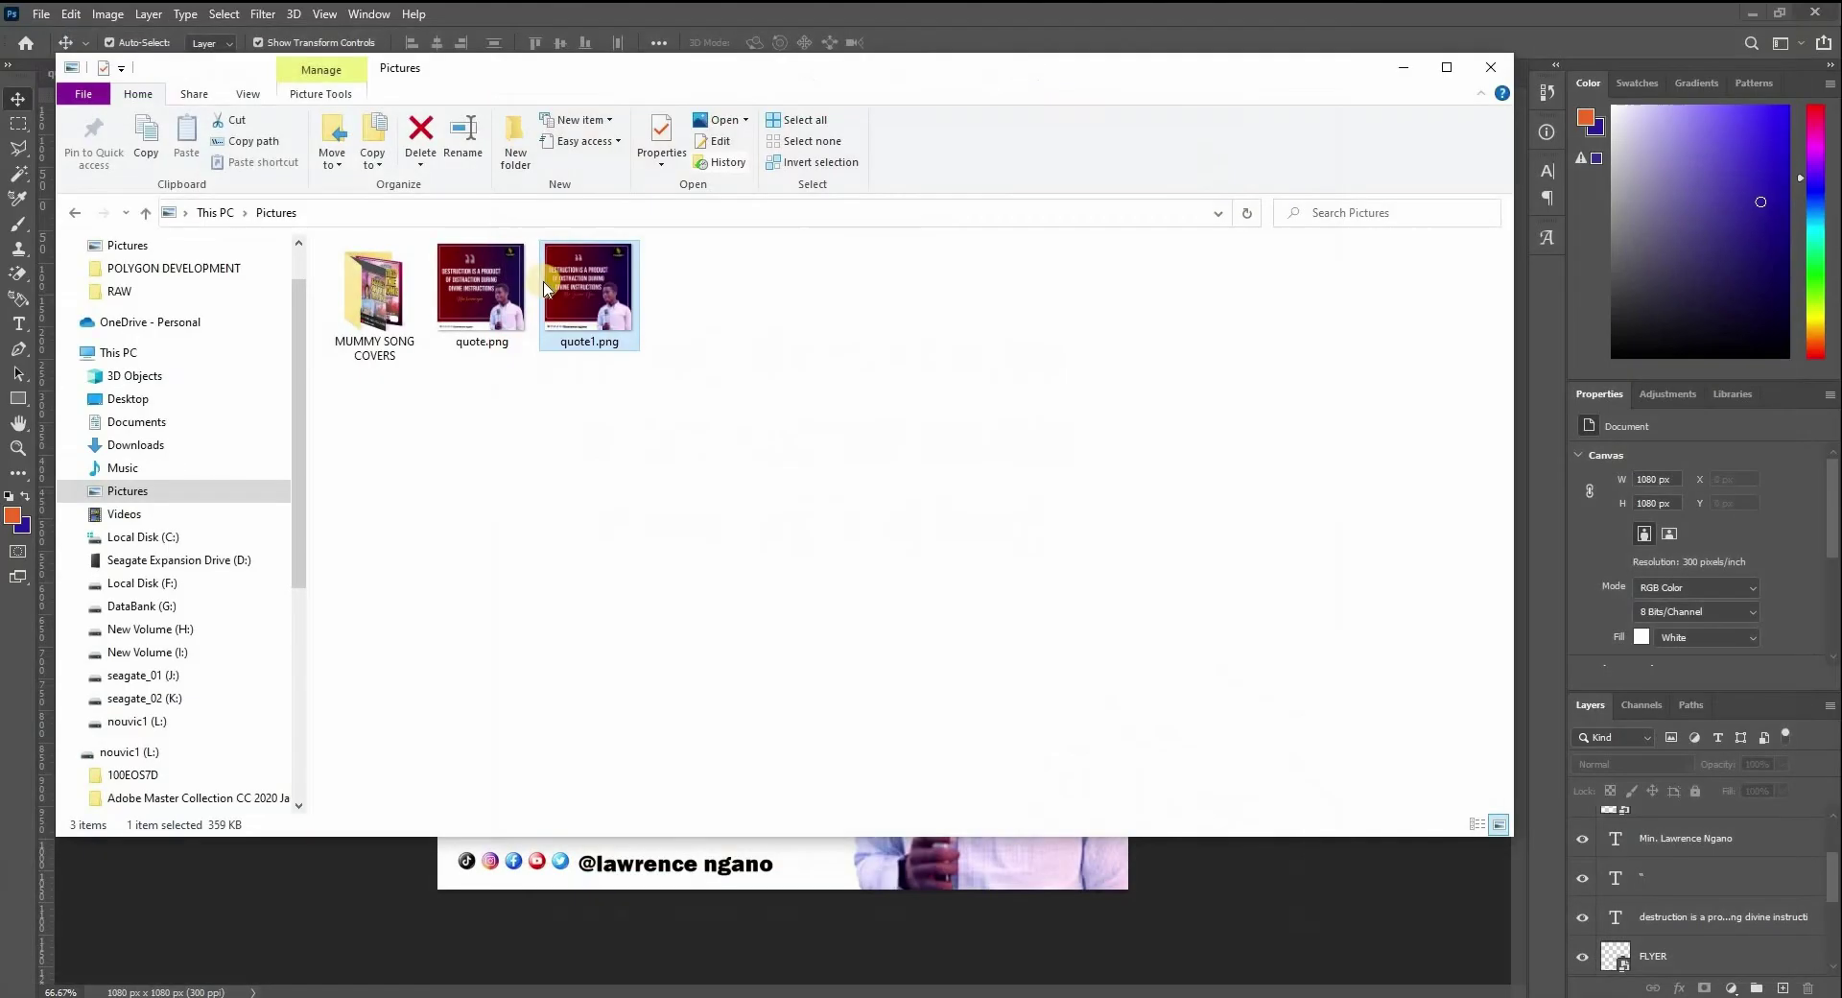
- Minimise File Explorer to return to the quote1 poster, ending with the Move tool active
{"action": "left_click", "coordinate": [1405, 69]}
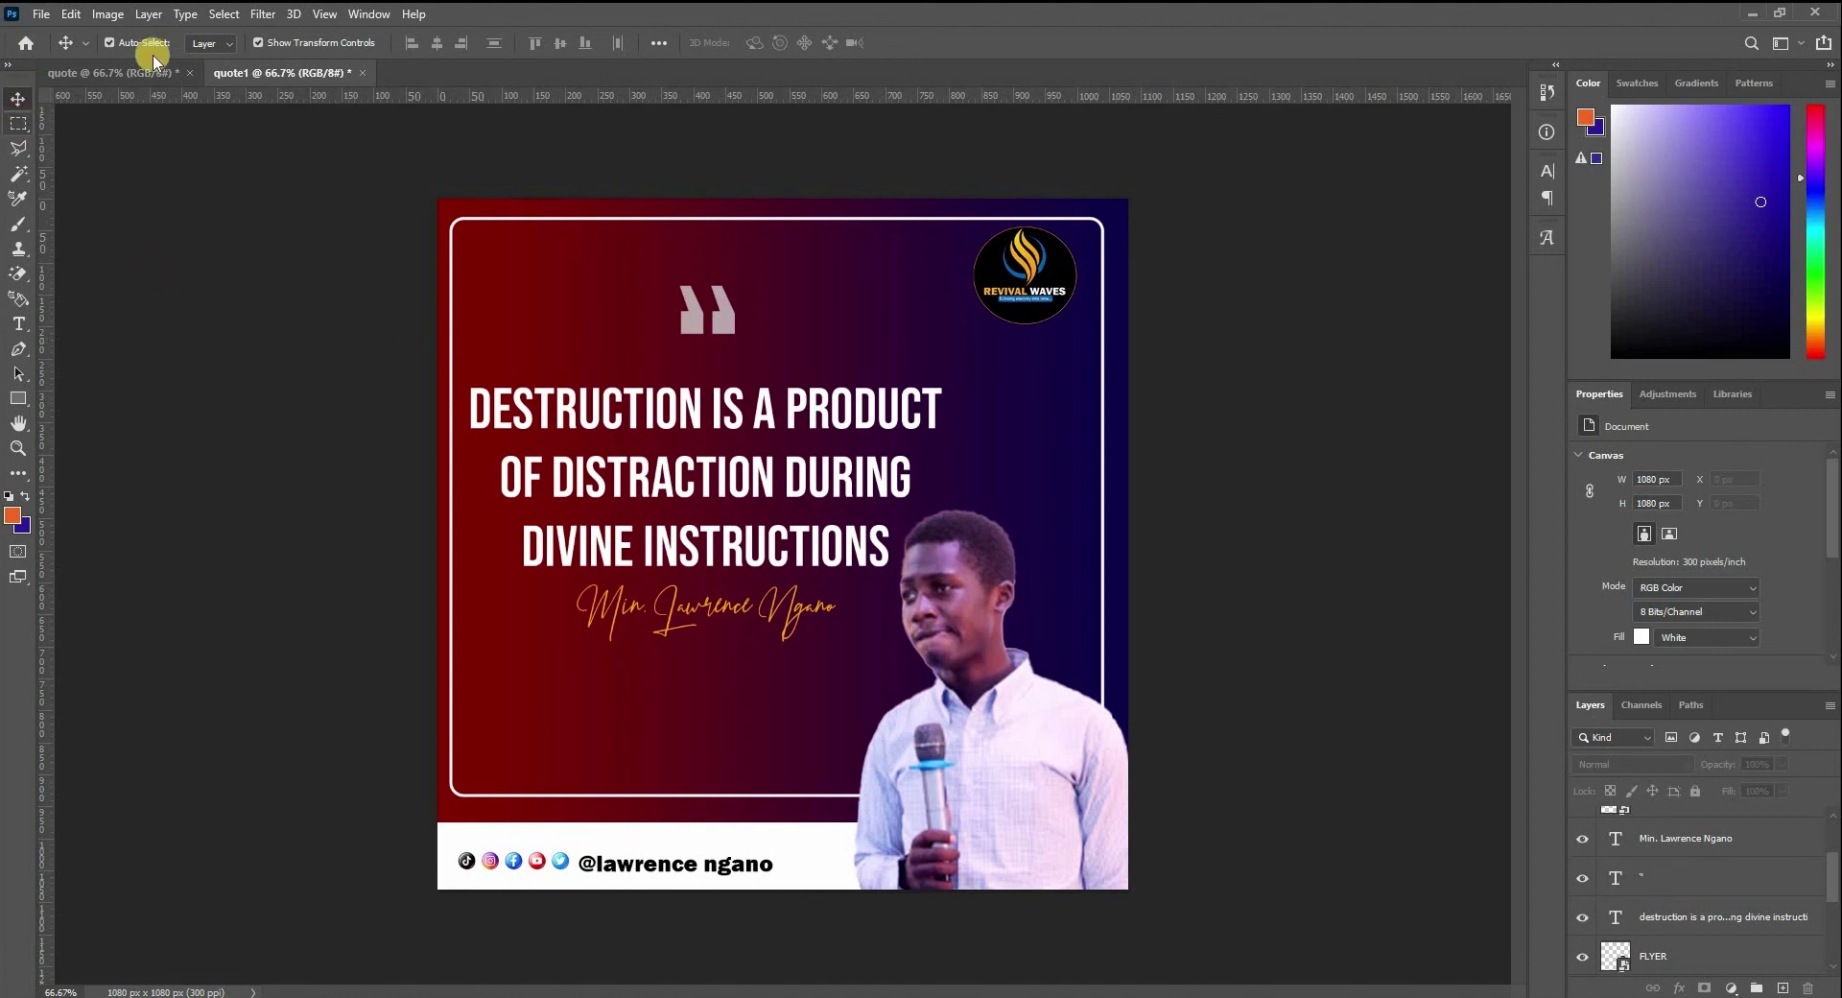
{"action": "left_click", "coordinate": [18, 198]}
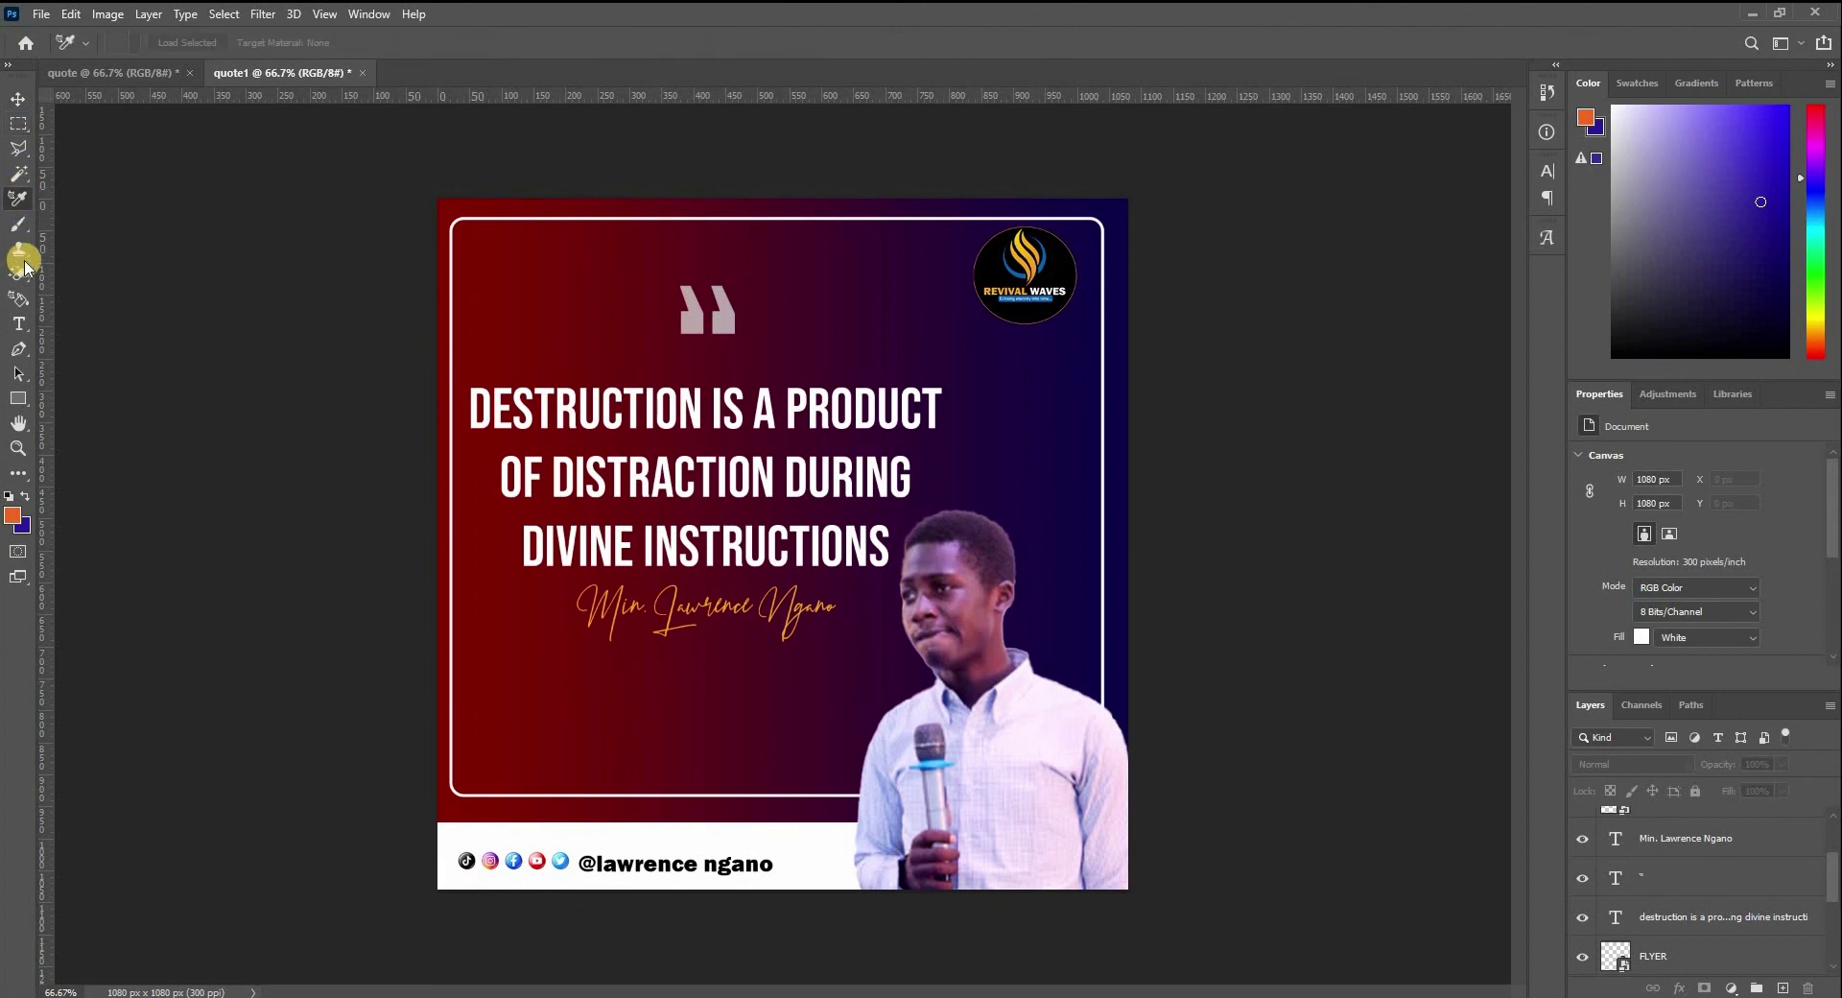
{"action": "left_click", "coordinate": [18, 448]}
{"action": "left_click", "coordinate": [18, 149]}
{"action": "left_click", "coordinate": [21, 101]}
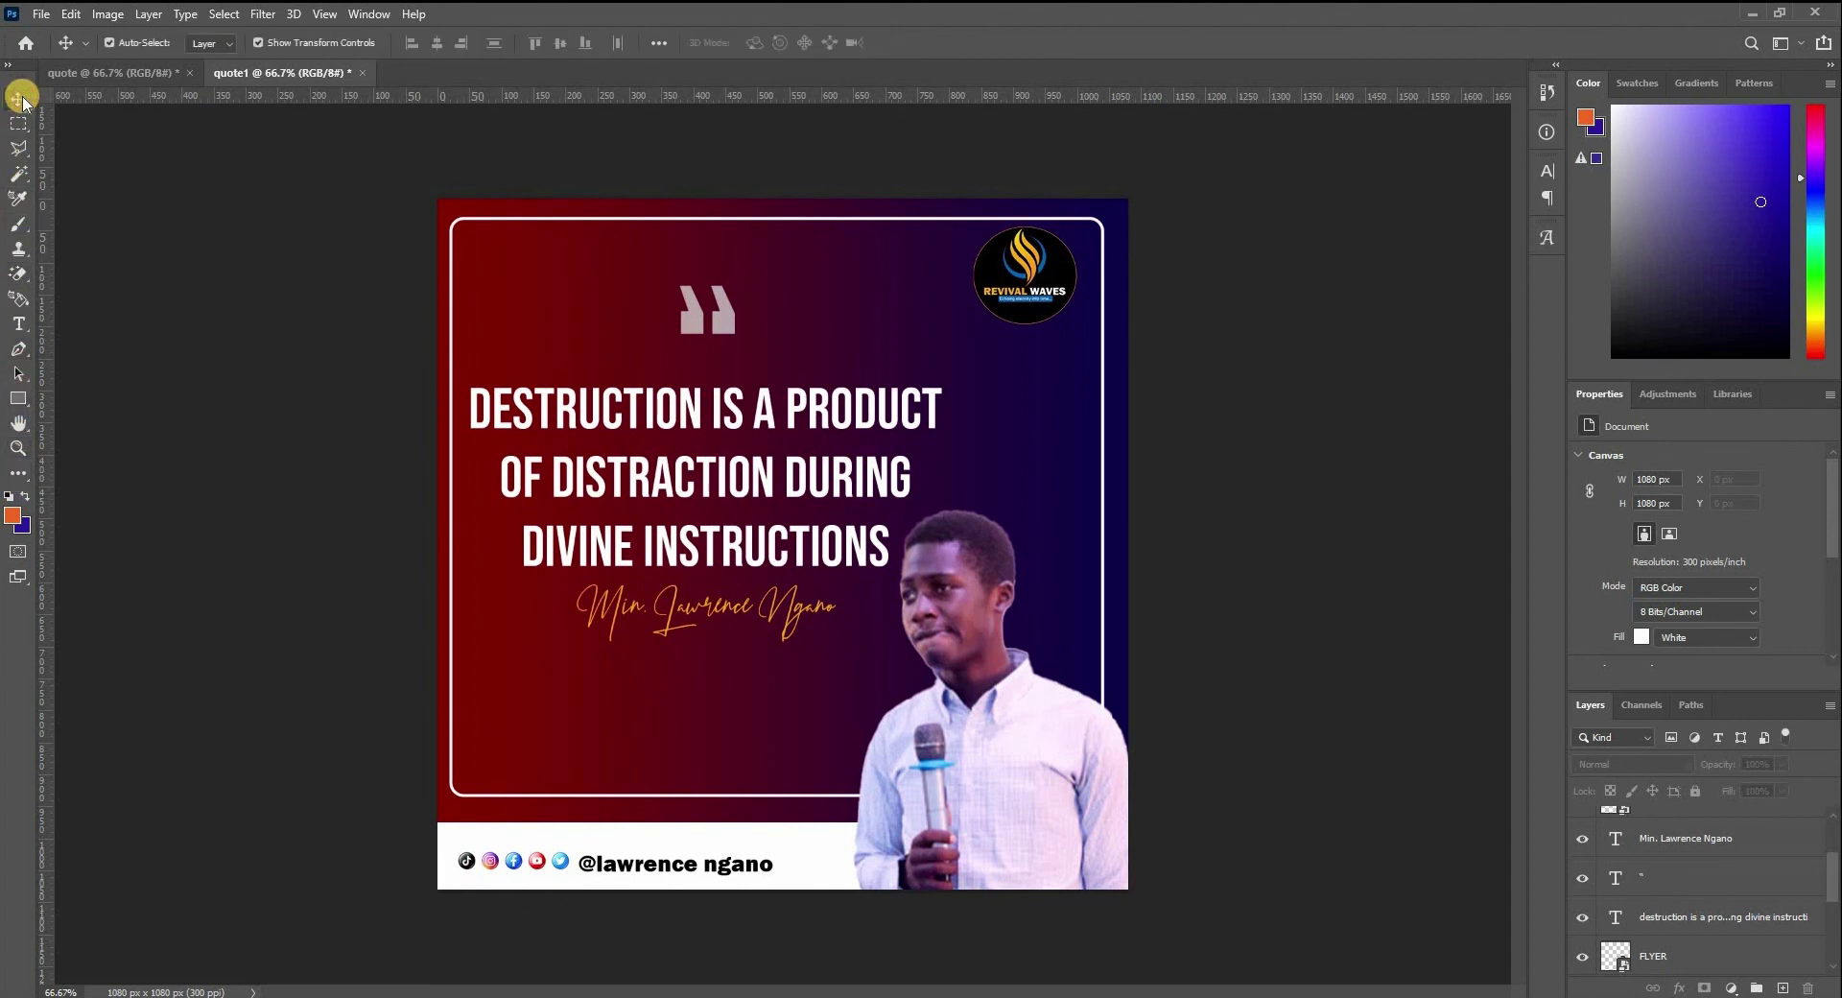